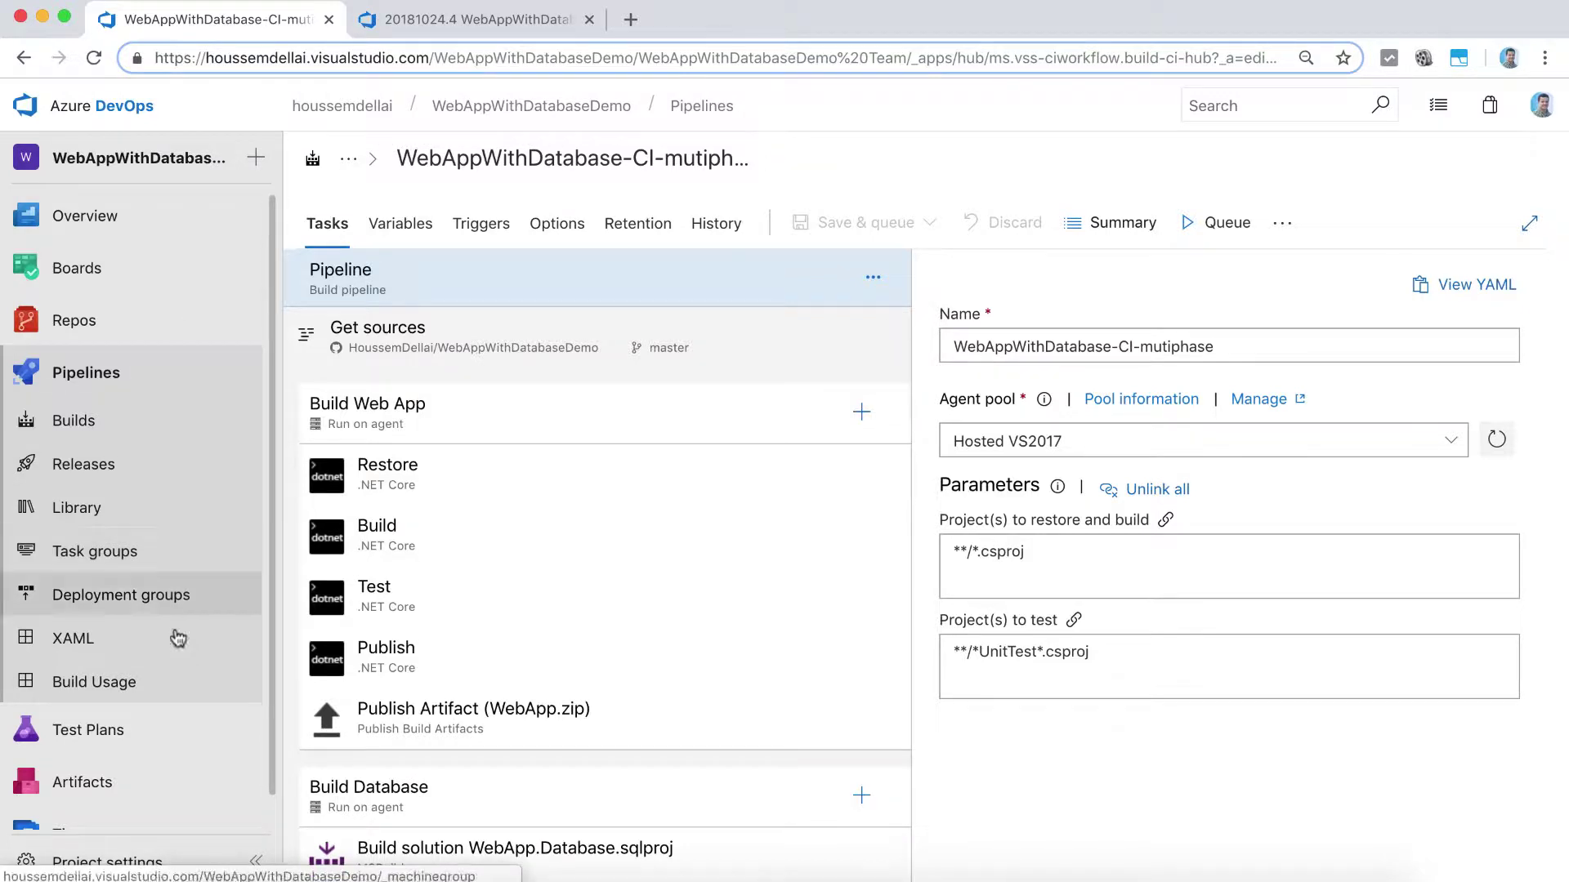
Step: Switch to the browser tab showing the results summary of build 20181024.4
mouse_move(160, 331)
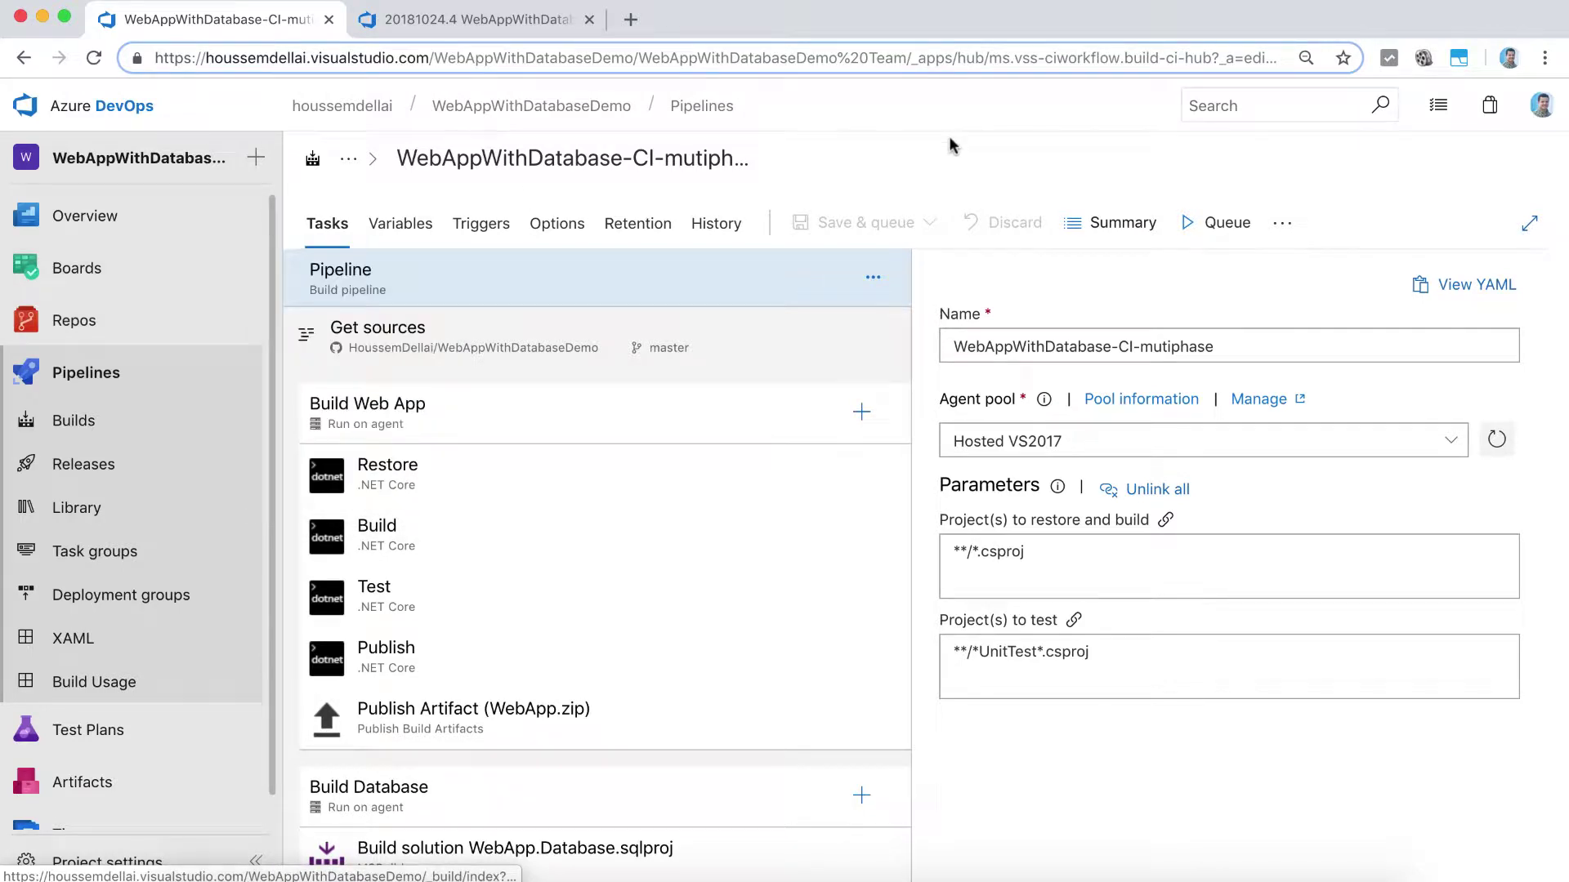
click(457, 19)
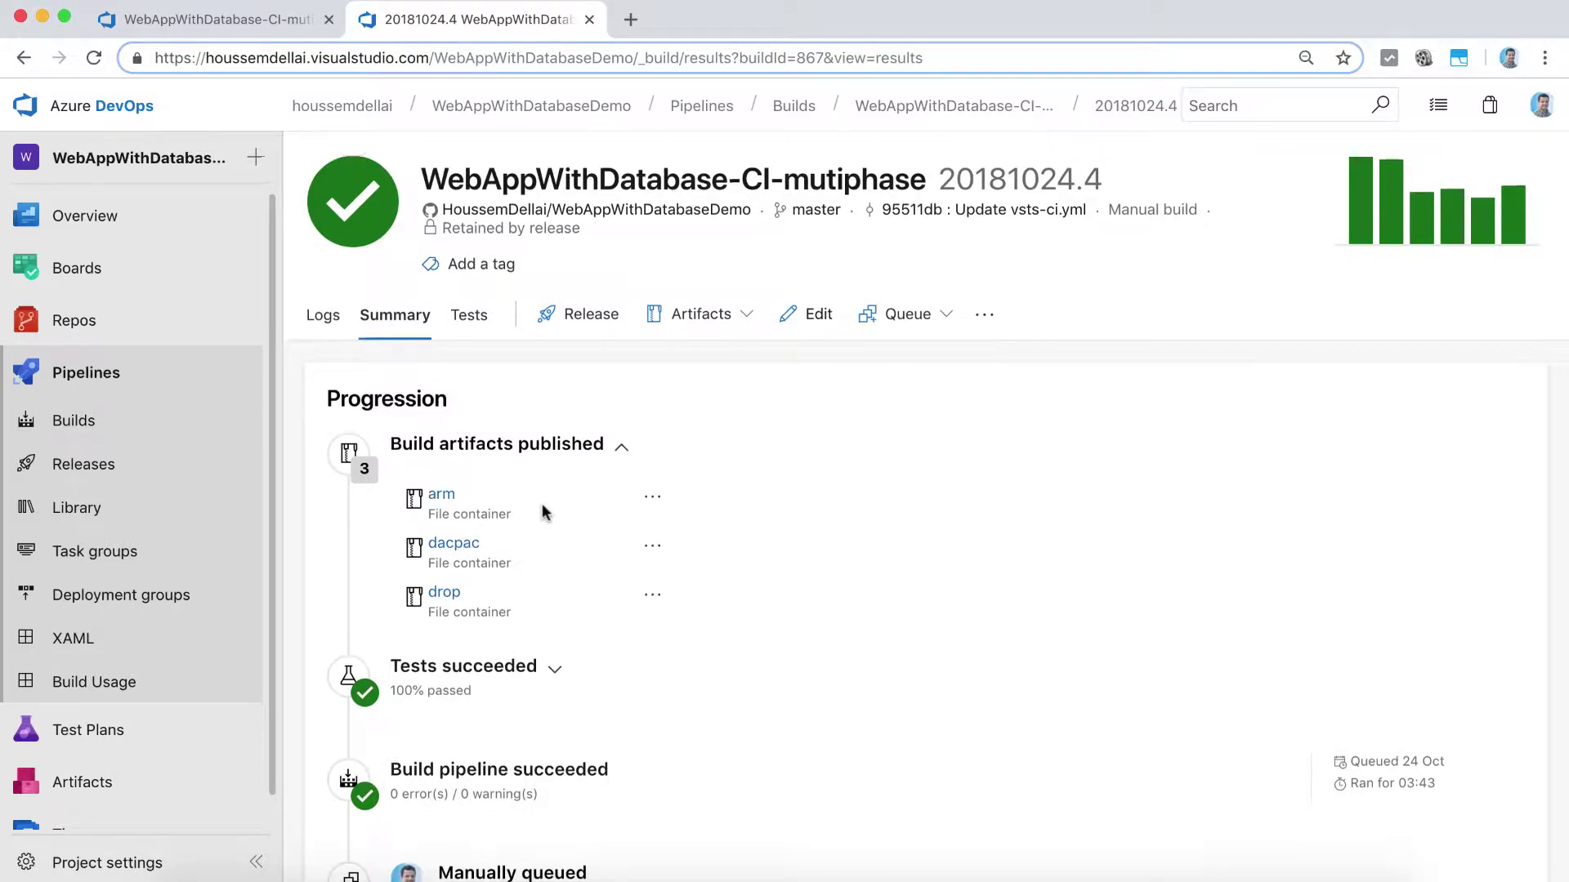
Step: Review build 20181024.4's artifacts, test results and commits, then open the account menu
scroll(543, 507, down, 3)
scroll(542, 503, down, 2)
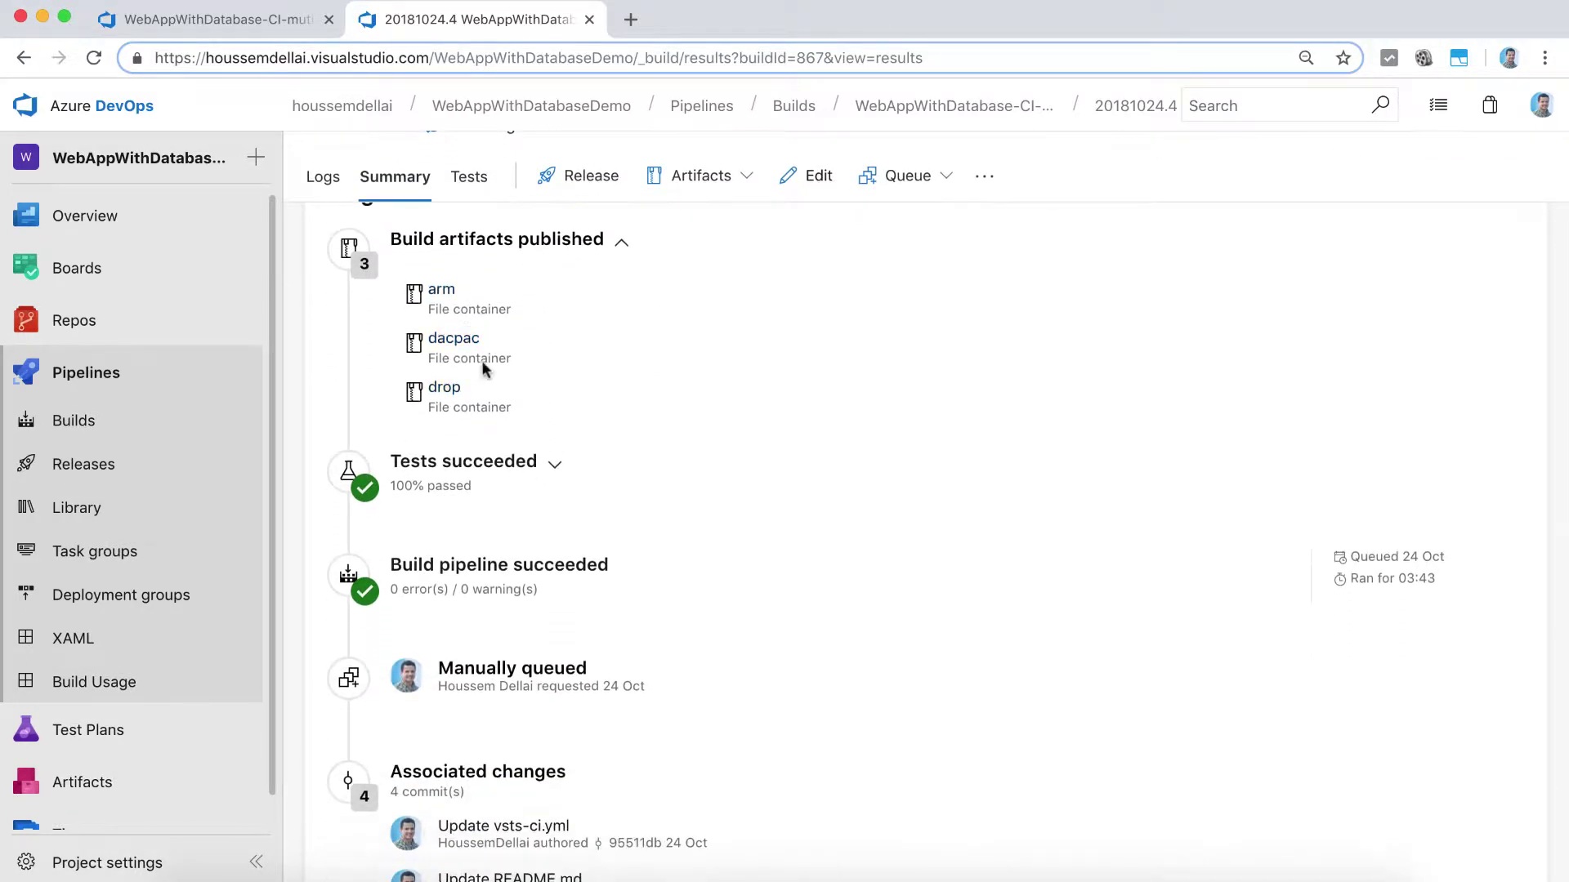
scroll(455, 543, down, 3)
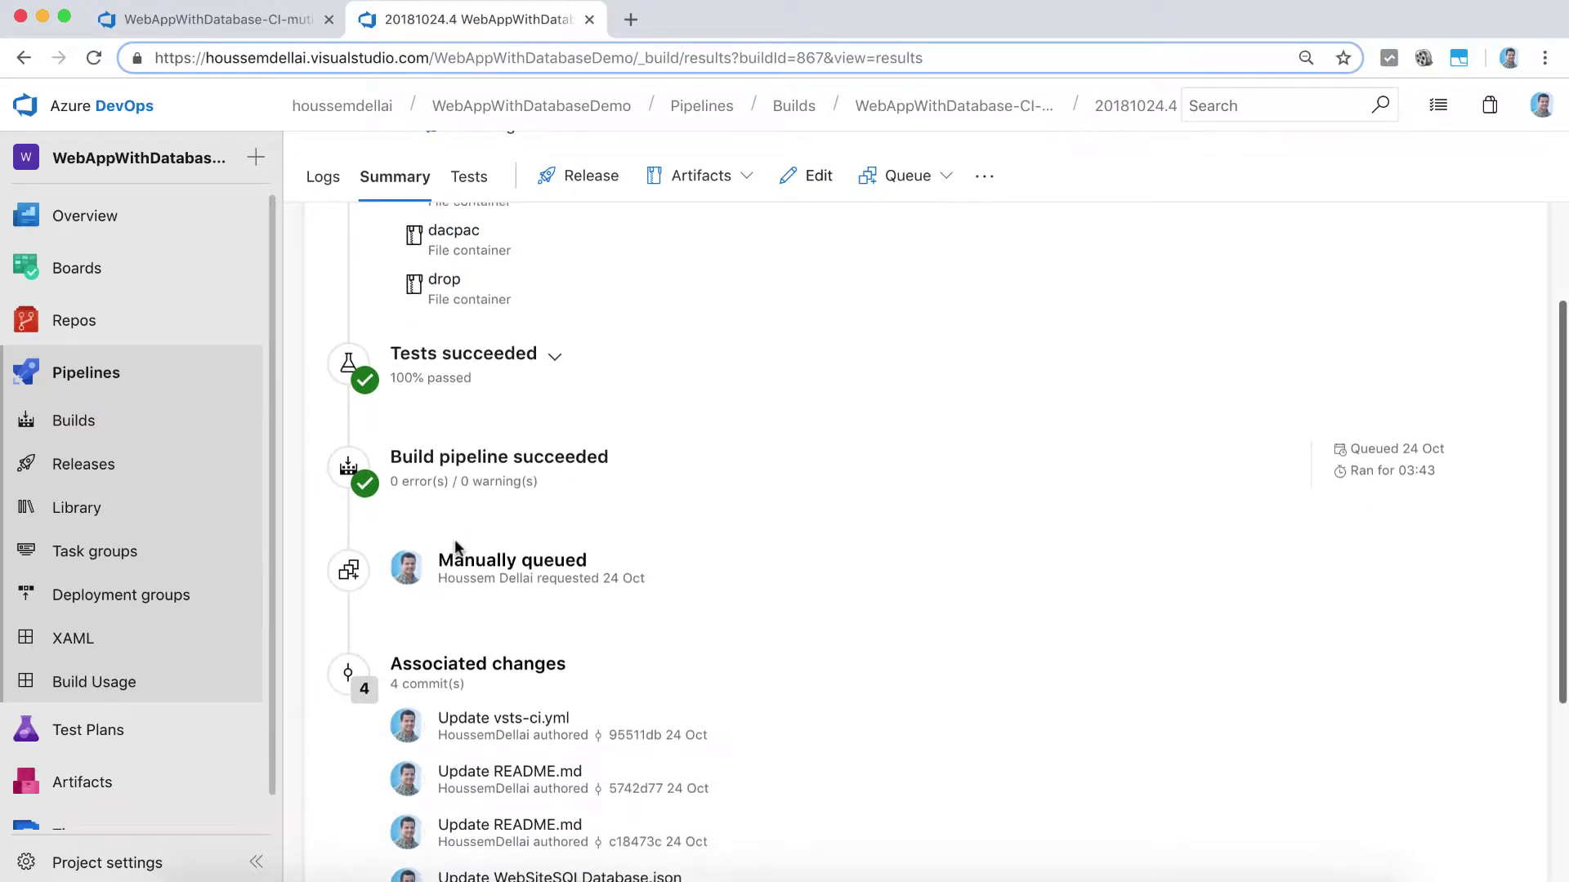
scroll(630, 527, up, 7)
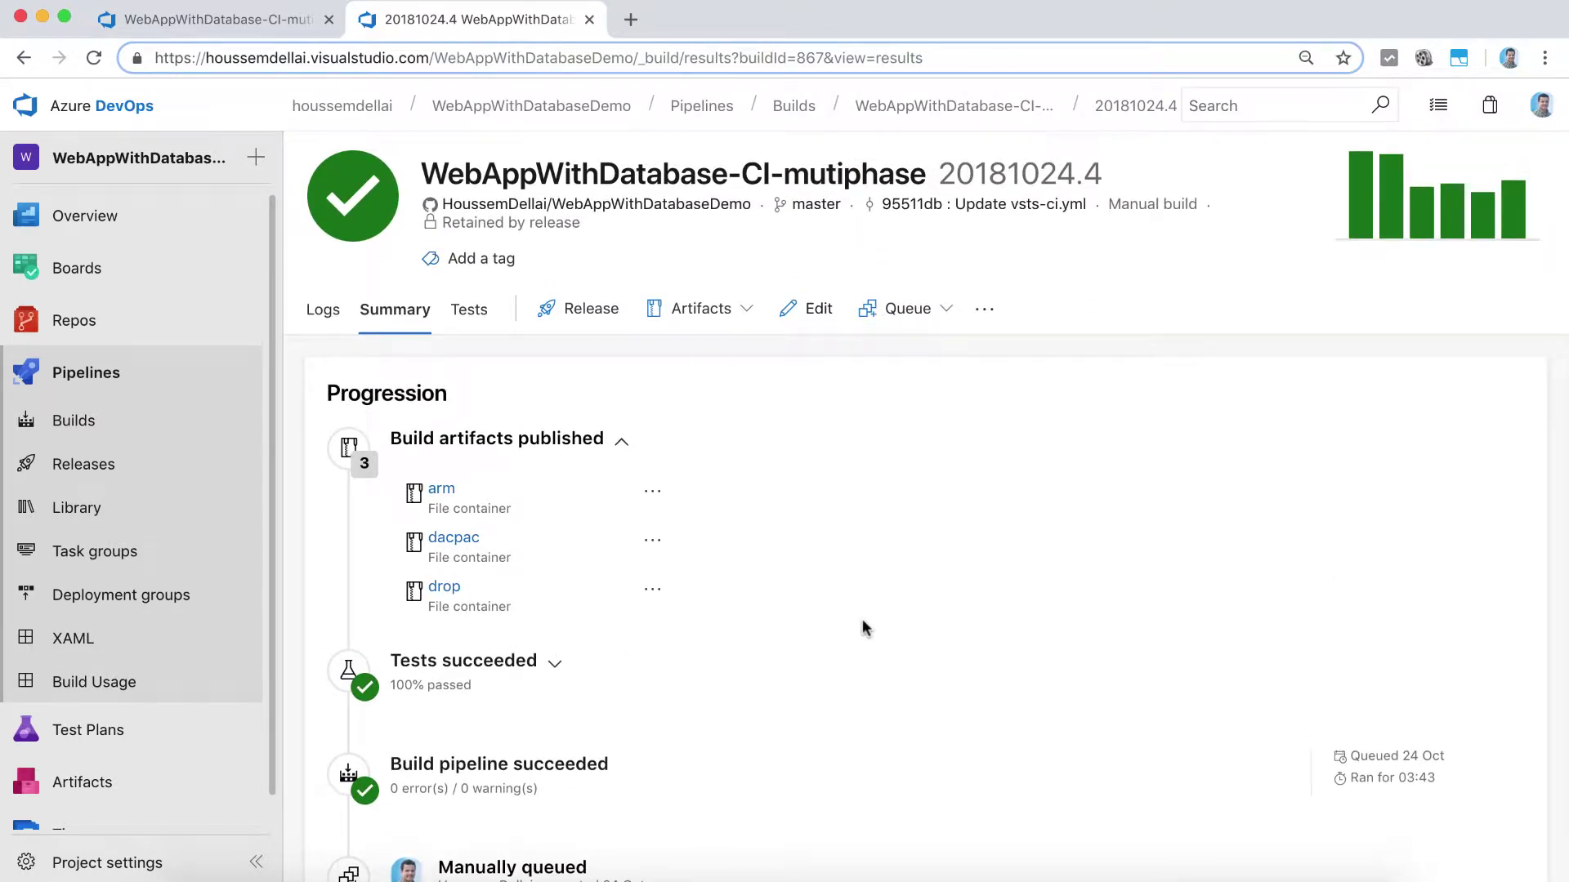
click(1536, 121)
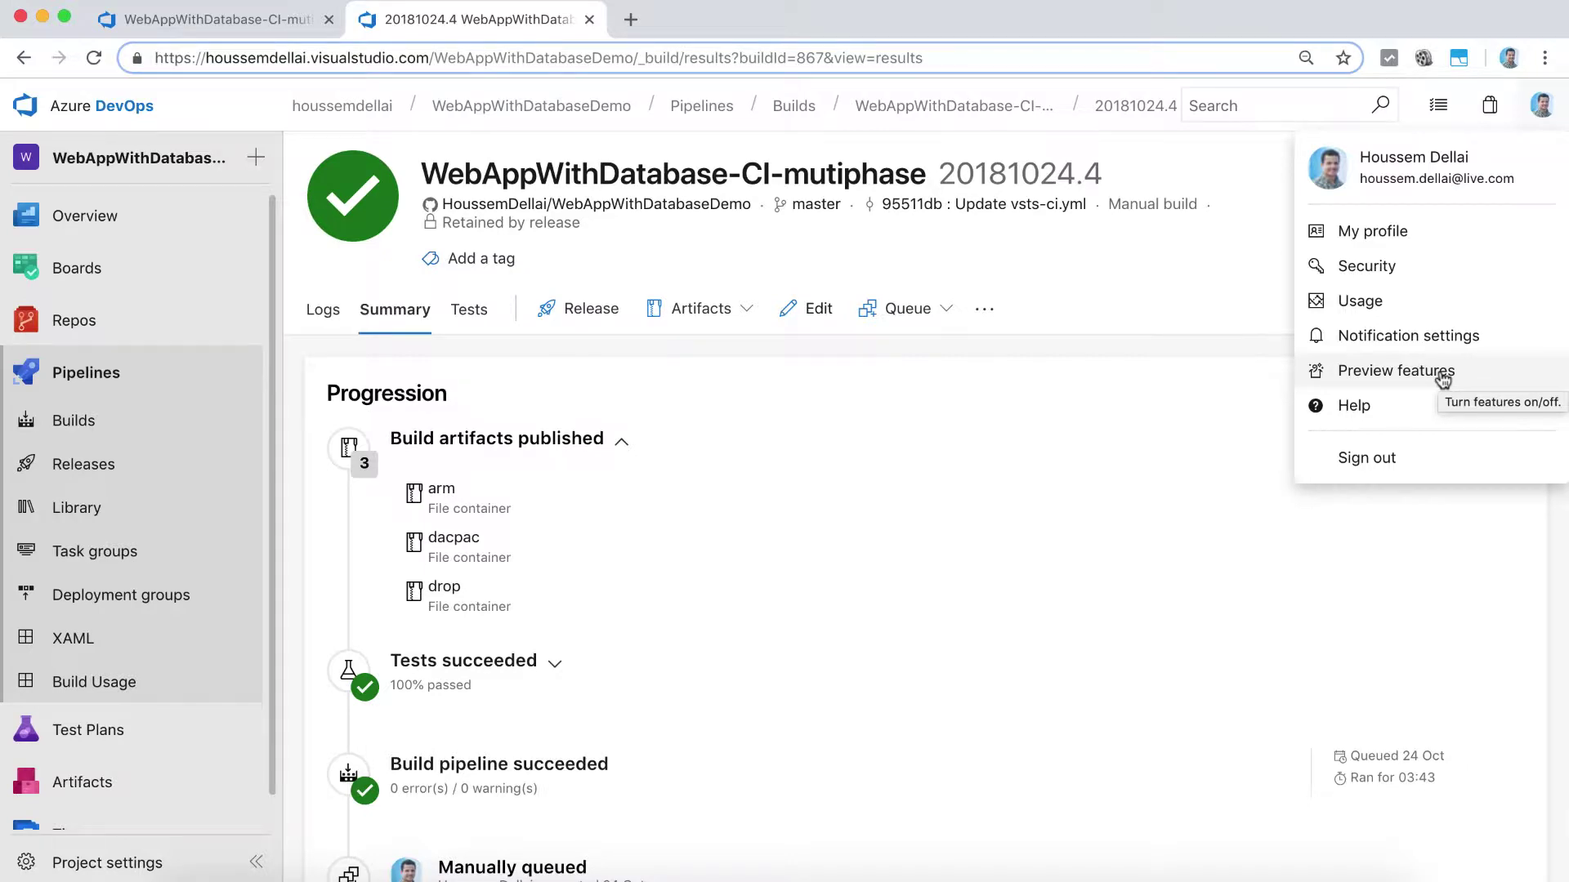
Step: Open the Preview features panel and scroll through its feature toggles
click(1443, 380)
scroll(1206, 433, down, 4)
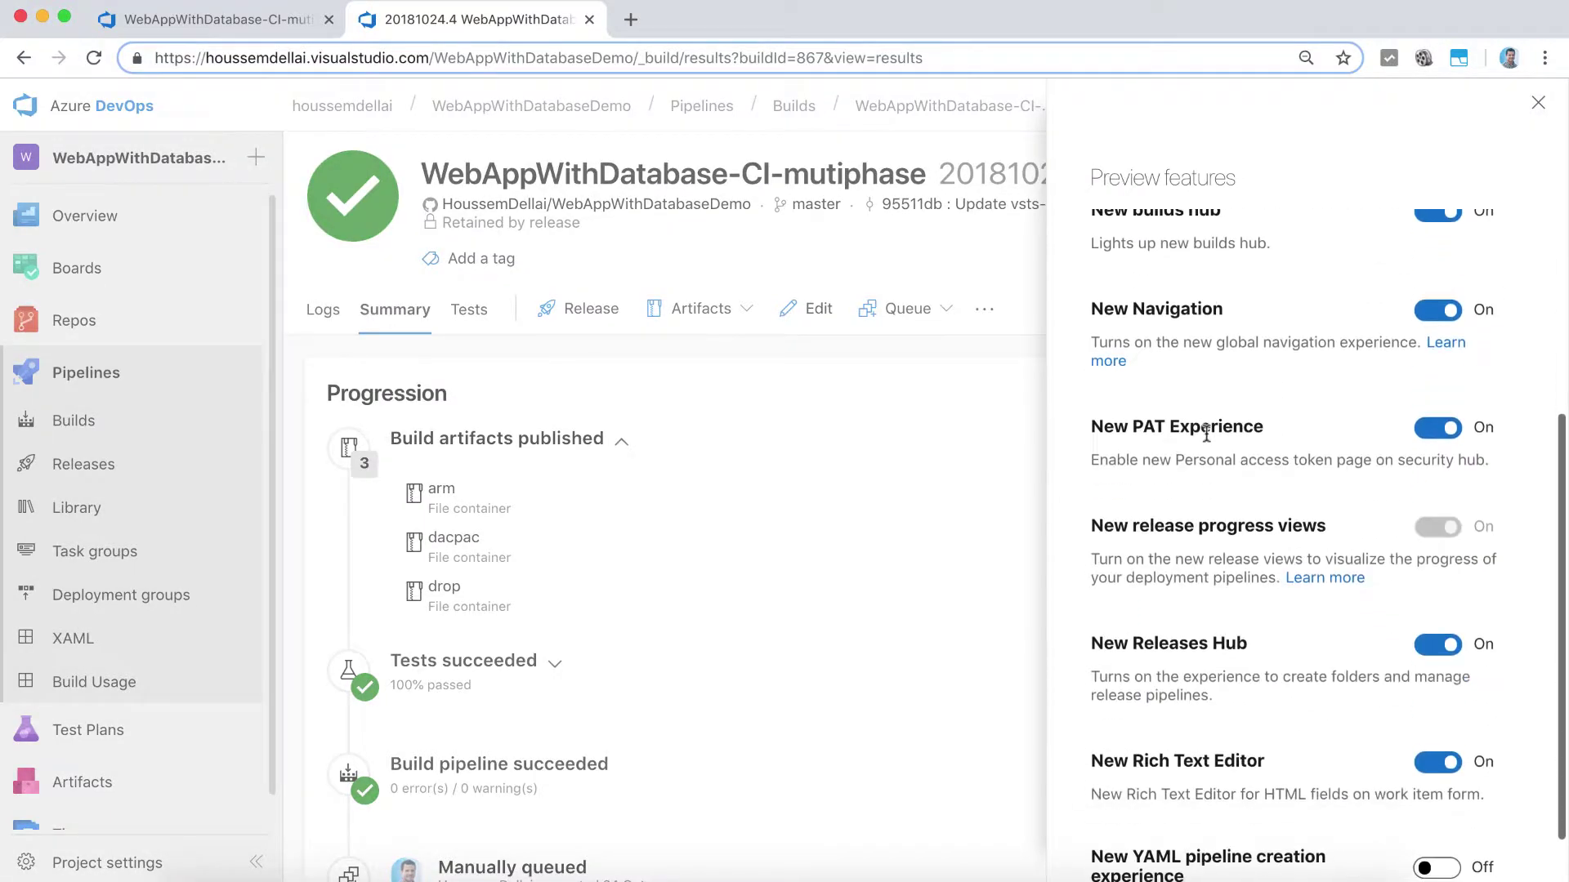
scroll(1206, 433, up, 4)
scroll(1206, 433, down, 5)
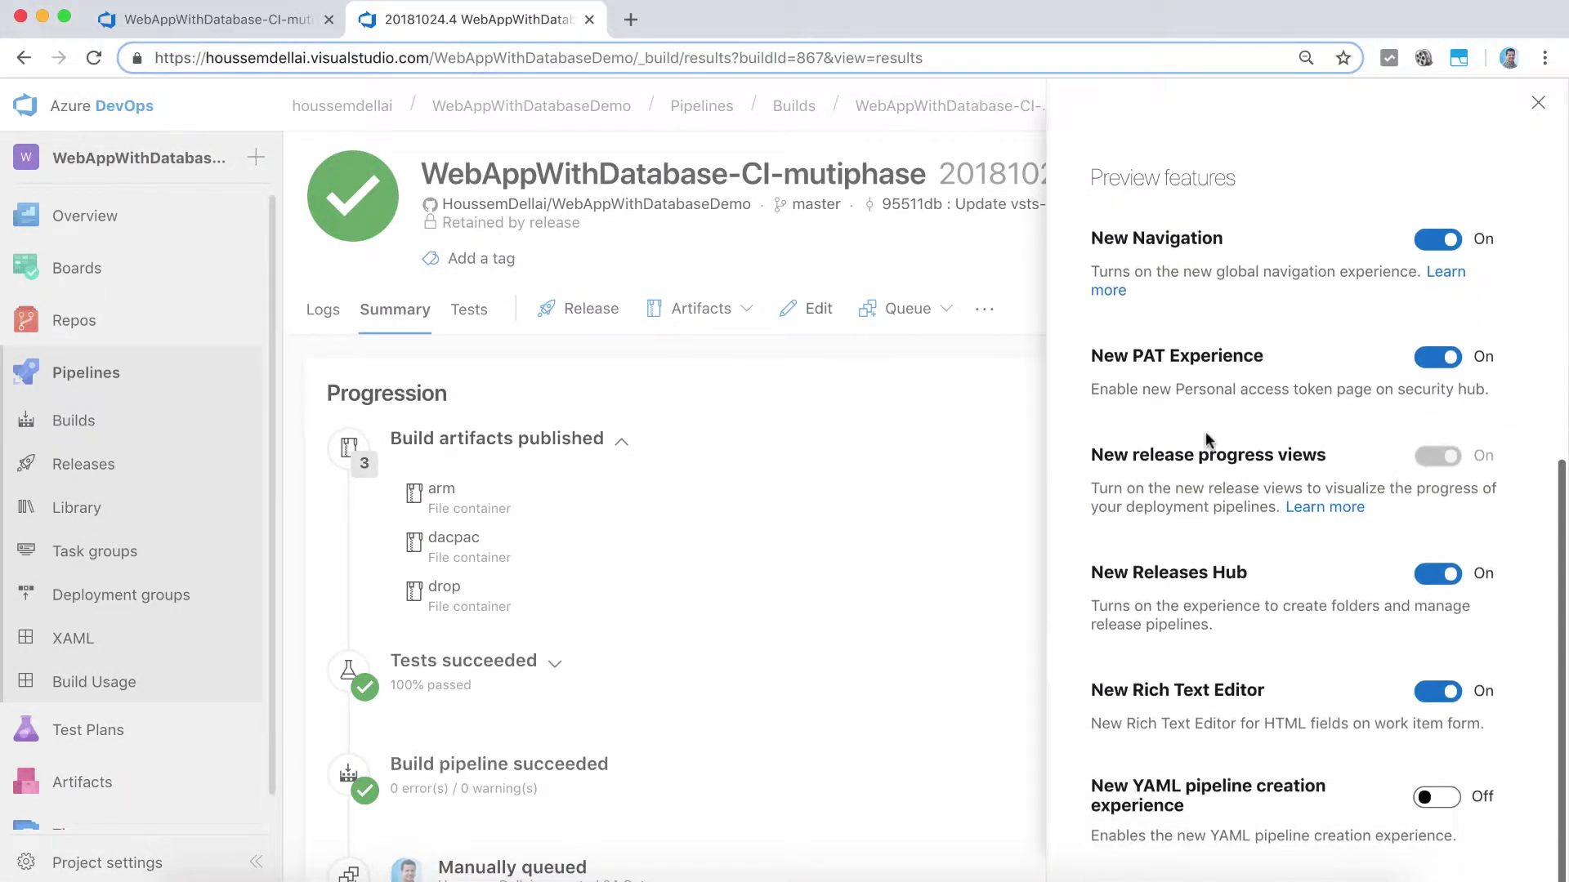
scroll(1206, 433, up, 5)
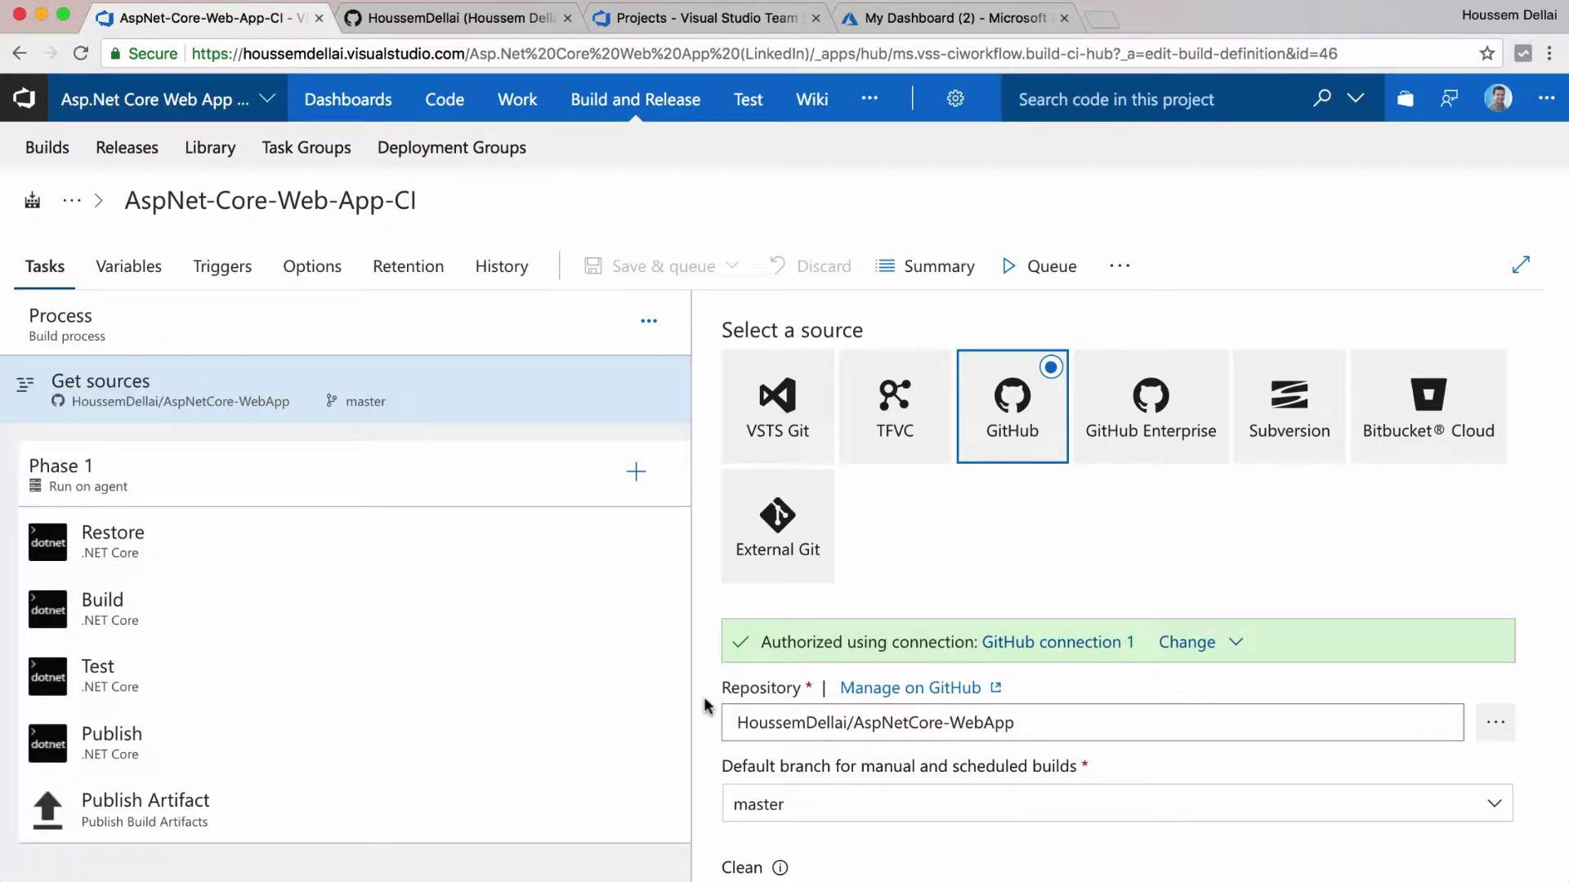
Step: In VS Code, create a new folder named AspnetWebApp and open it as the workspace
key(ctrl+Right)
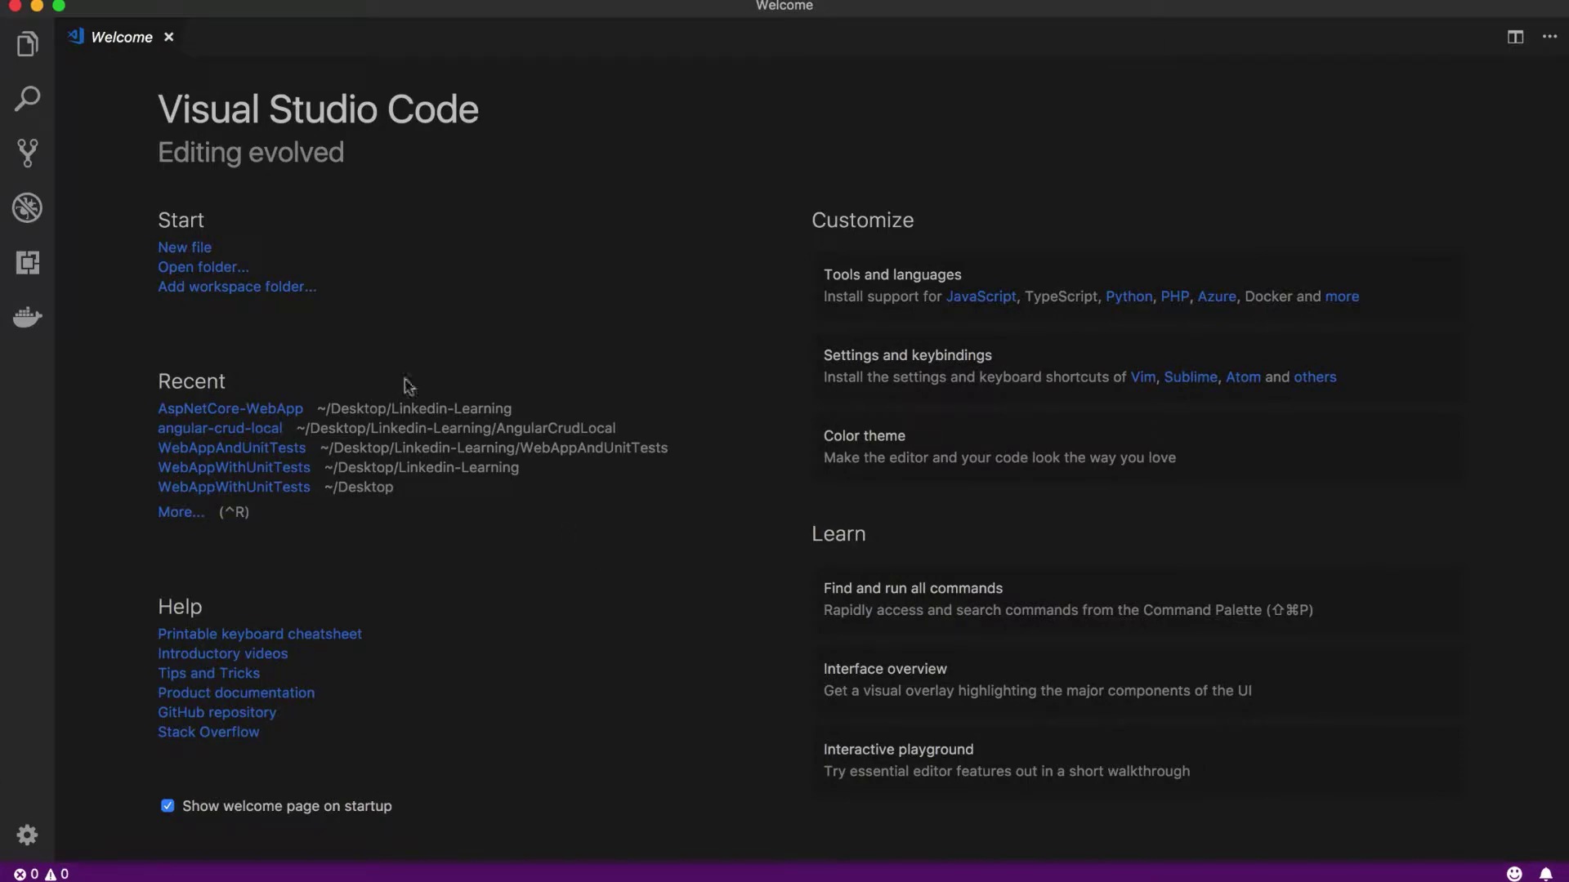
click(219, 269)
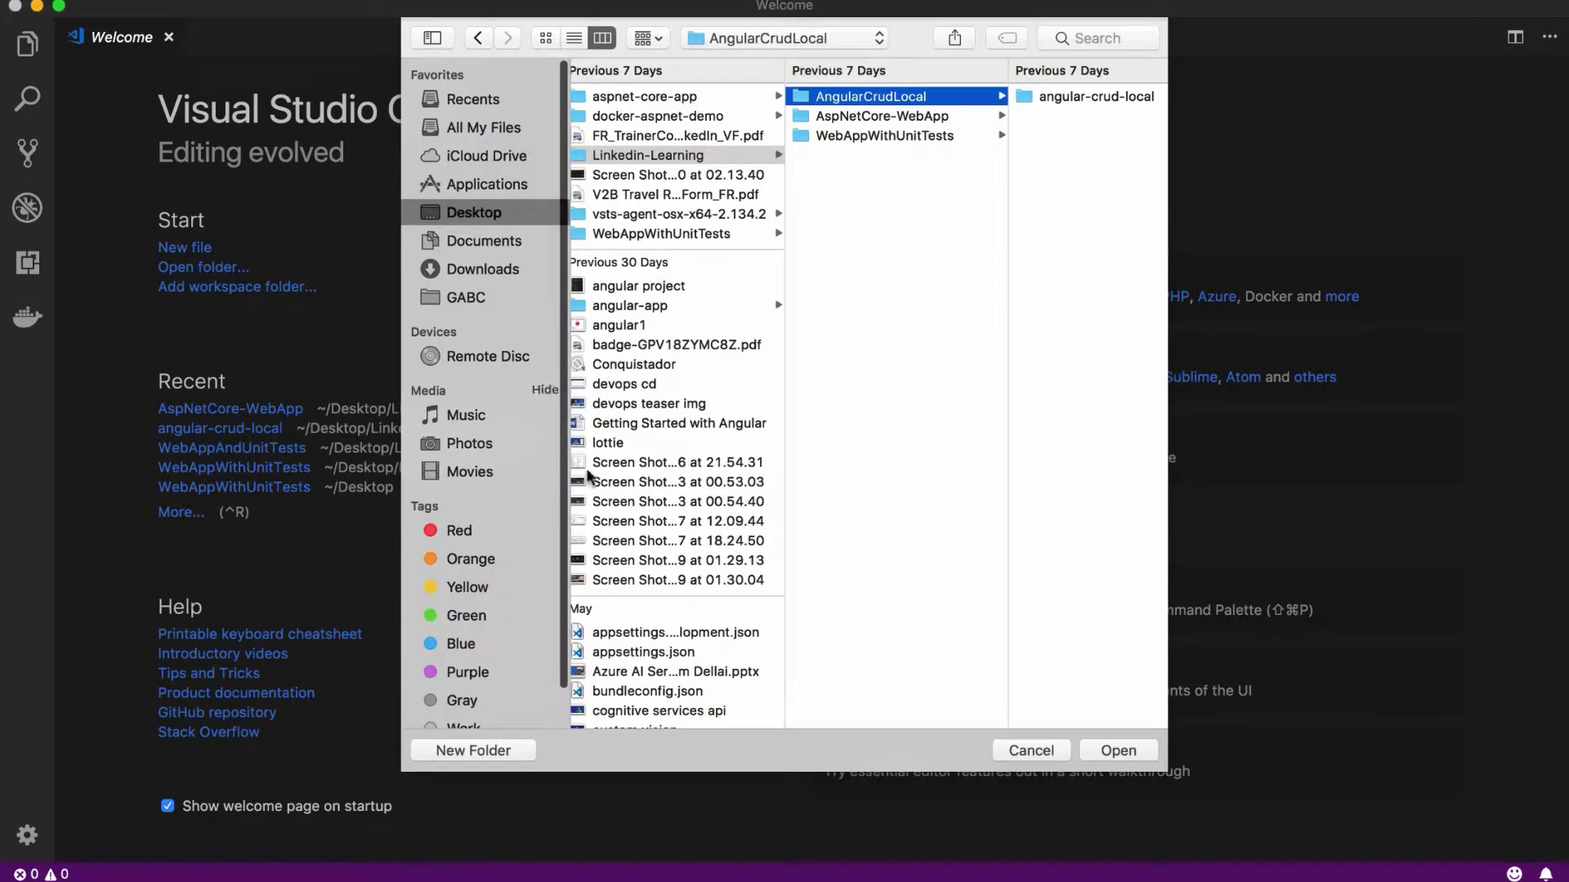
click(474, 750)
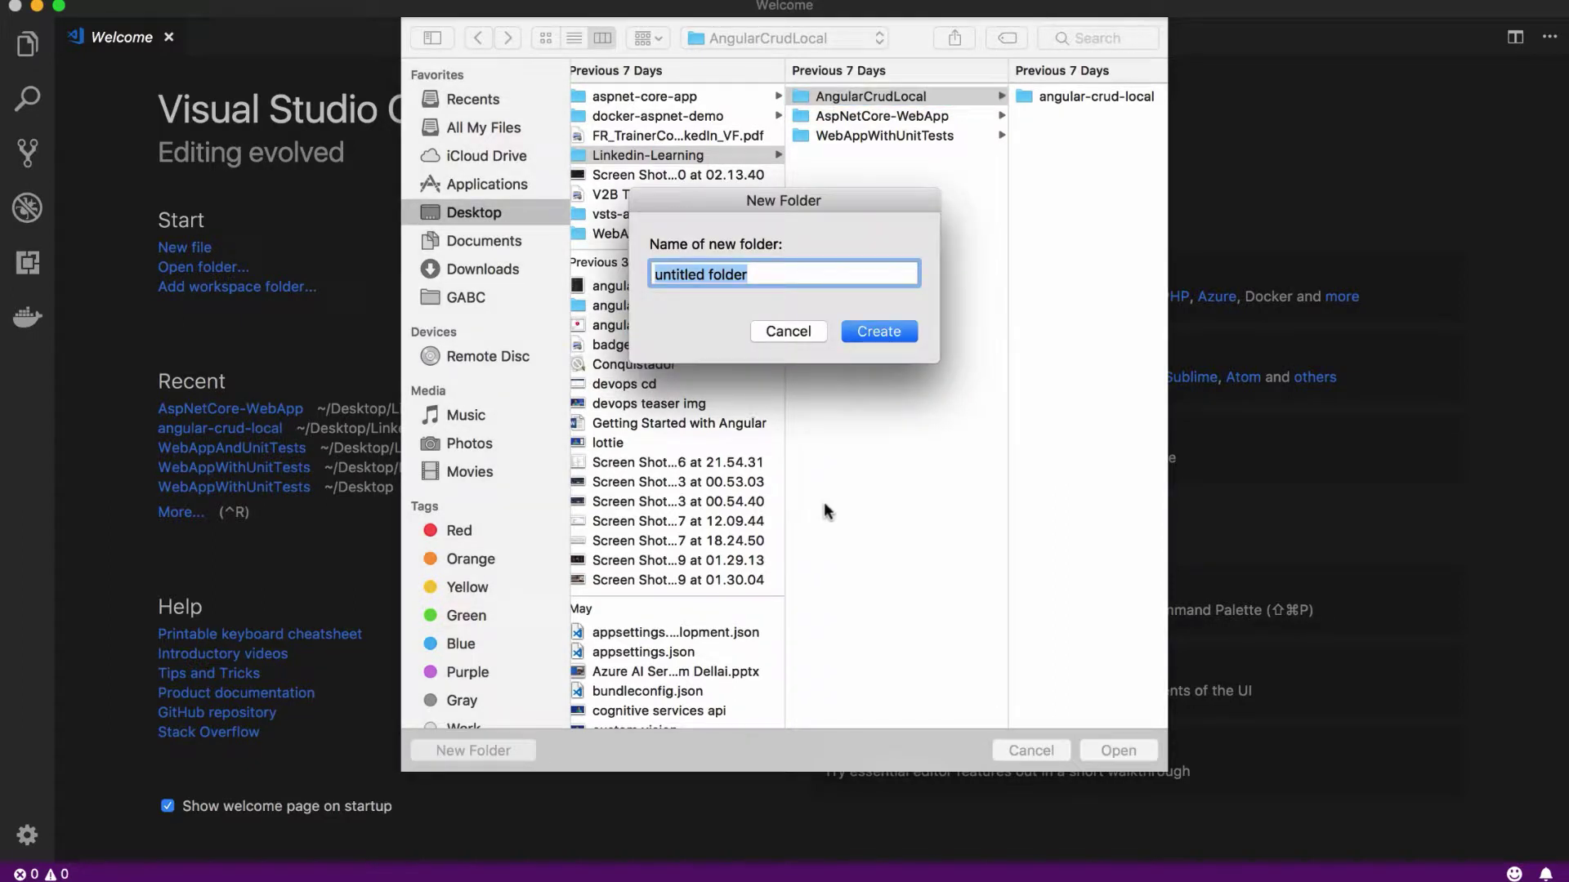
text(Asp)
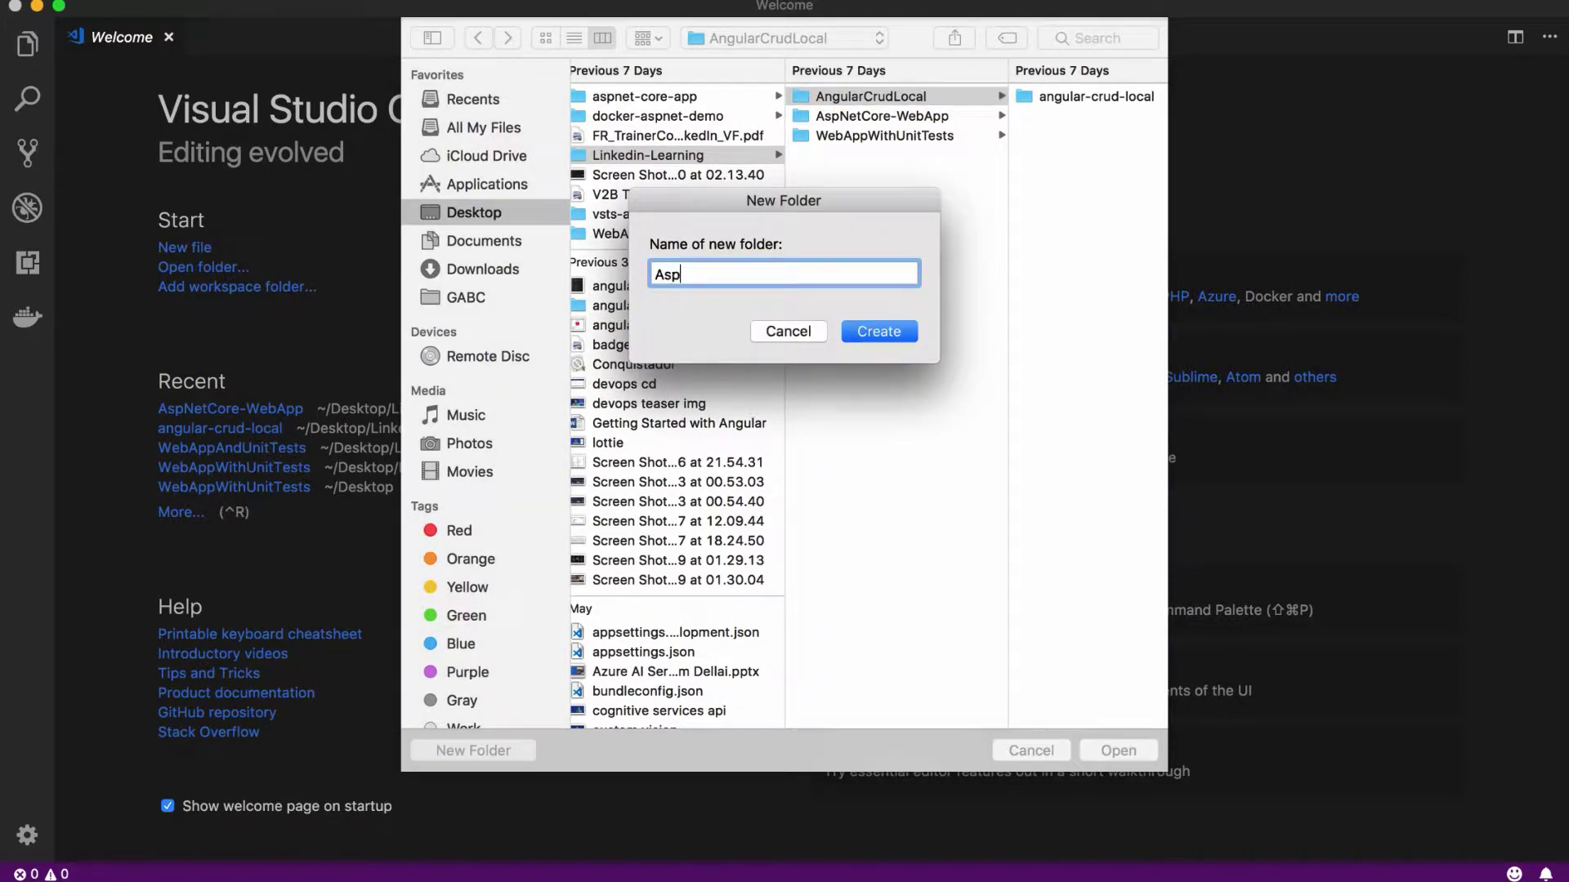
text(netWebApp)
click(870, 331)
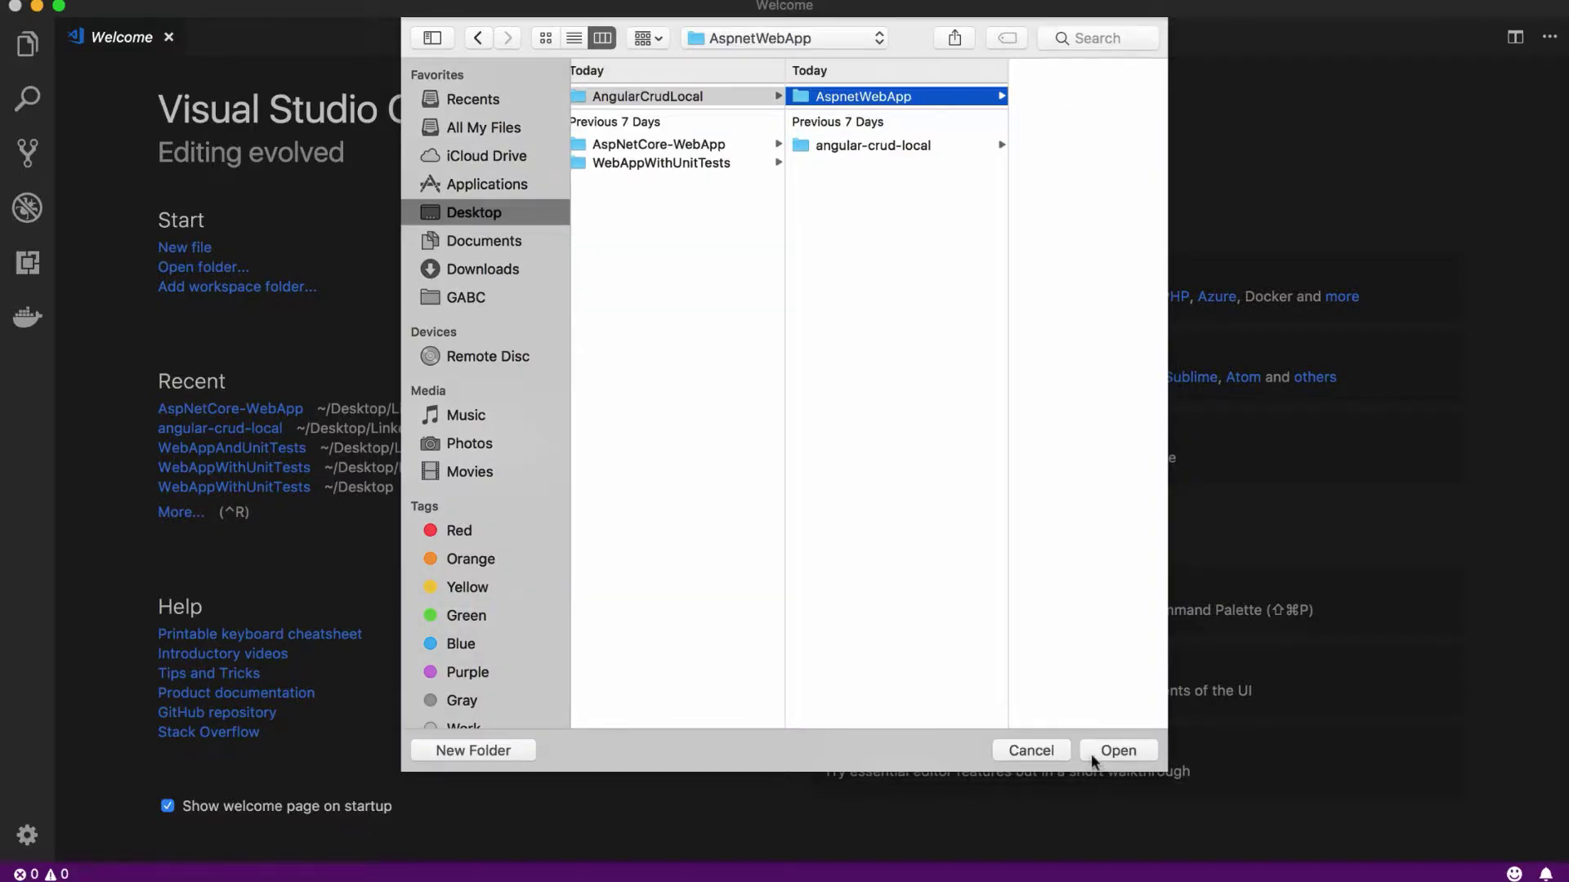
click(1116, 750)
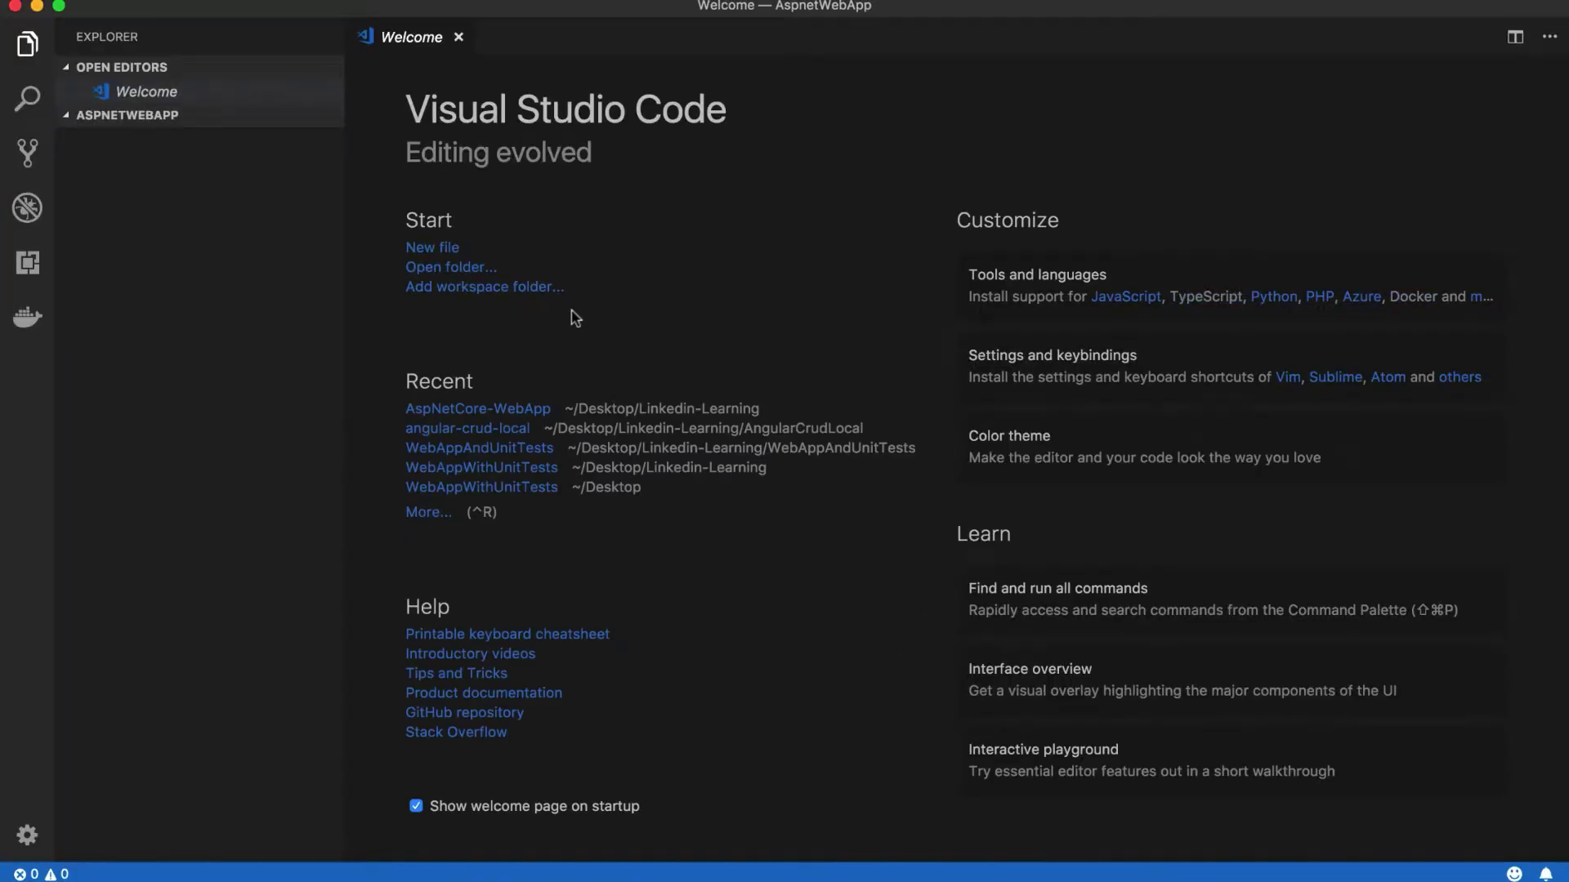
Step: Open the integrated terminal and run dotnet new sln to create AspnetWebApp.sln
click(304, 0)
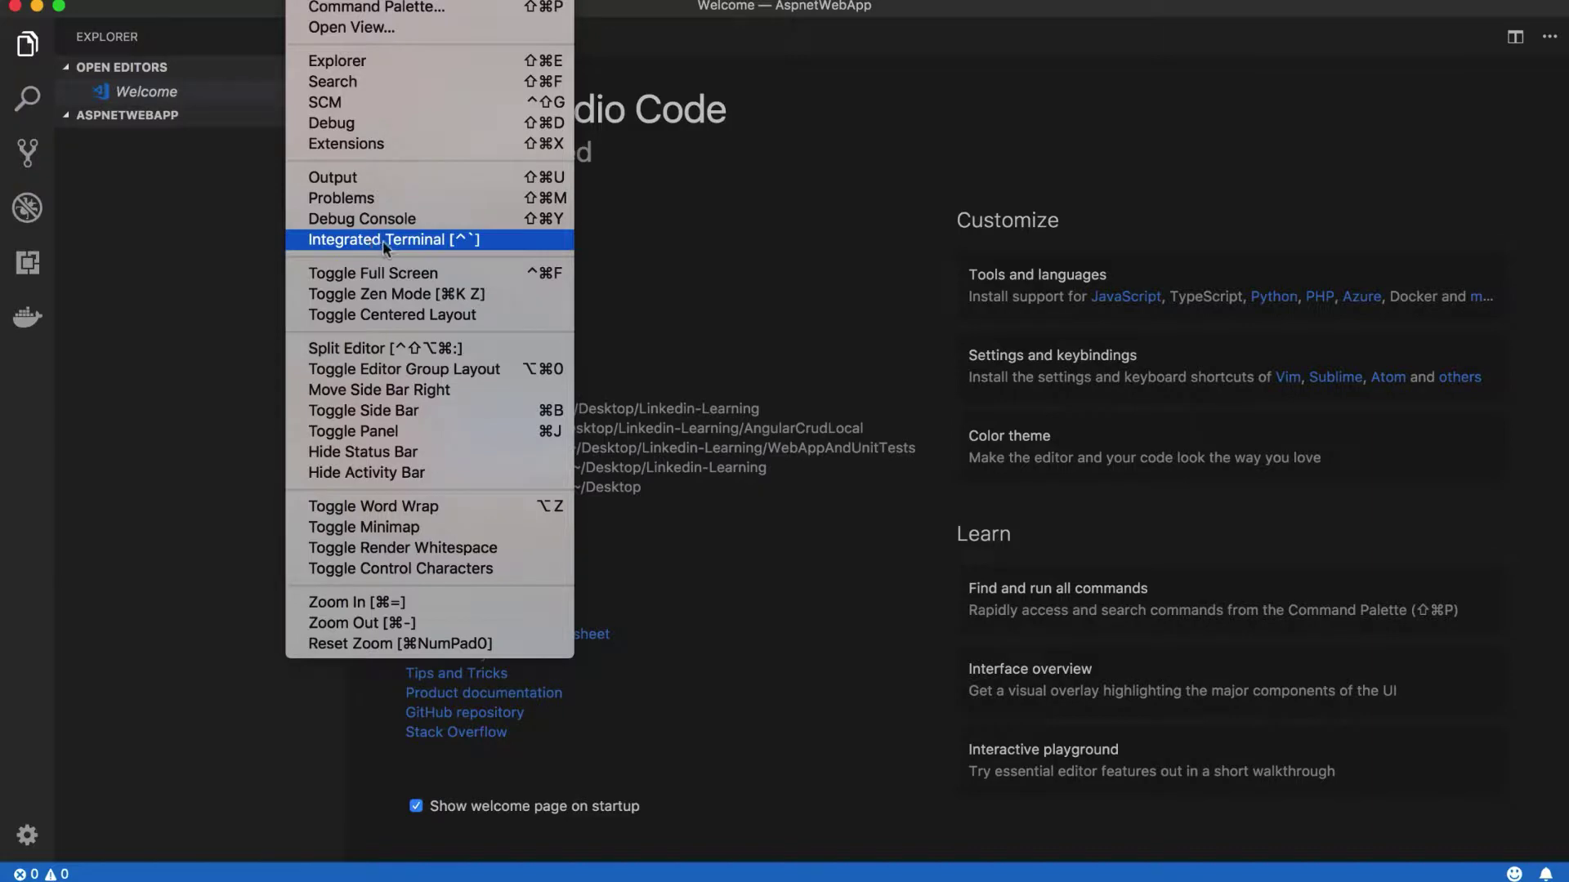
click(407, 248)
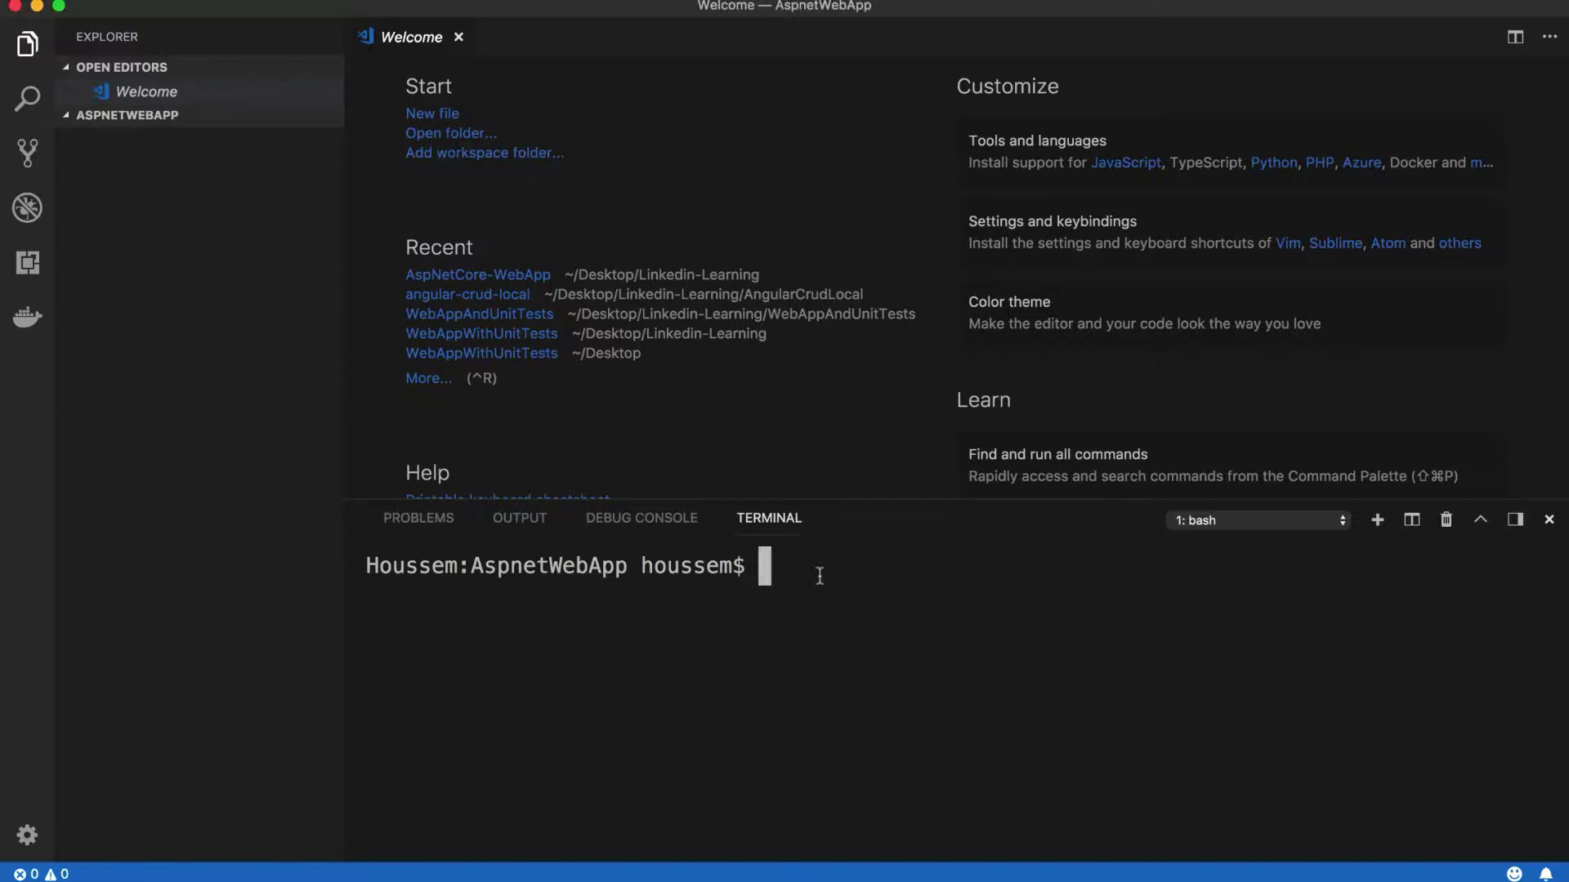
text(dotnet )
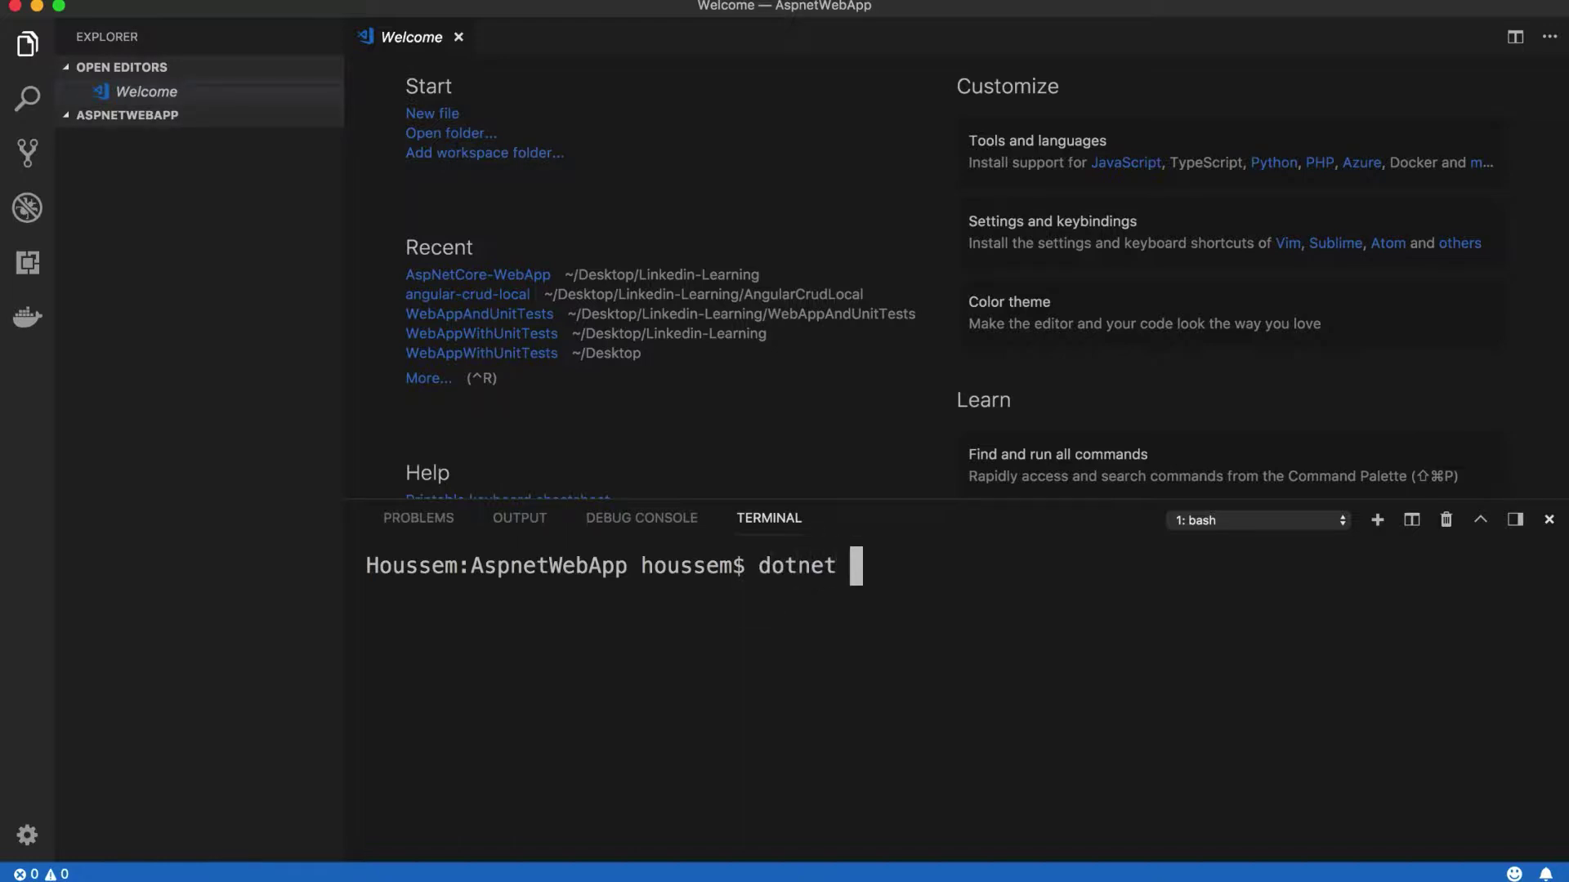
text(n)
text(ew sln)
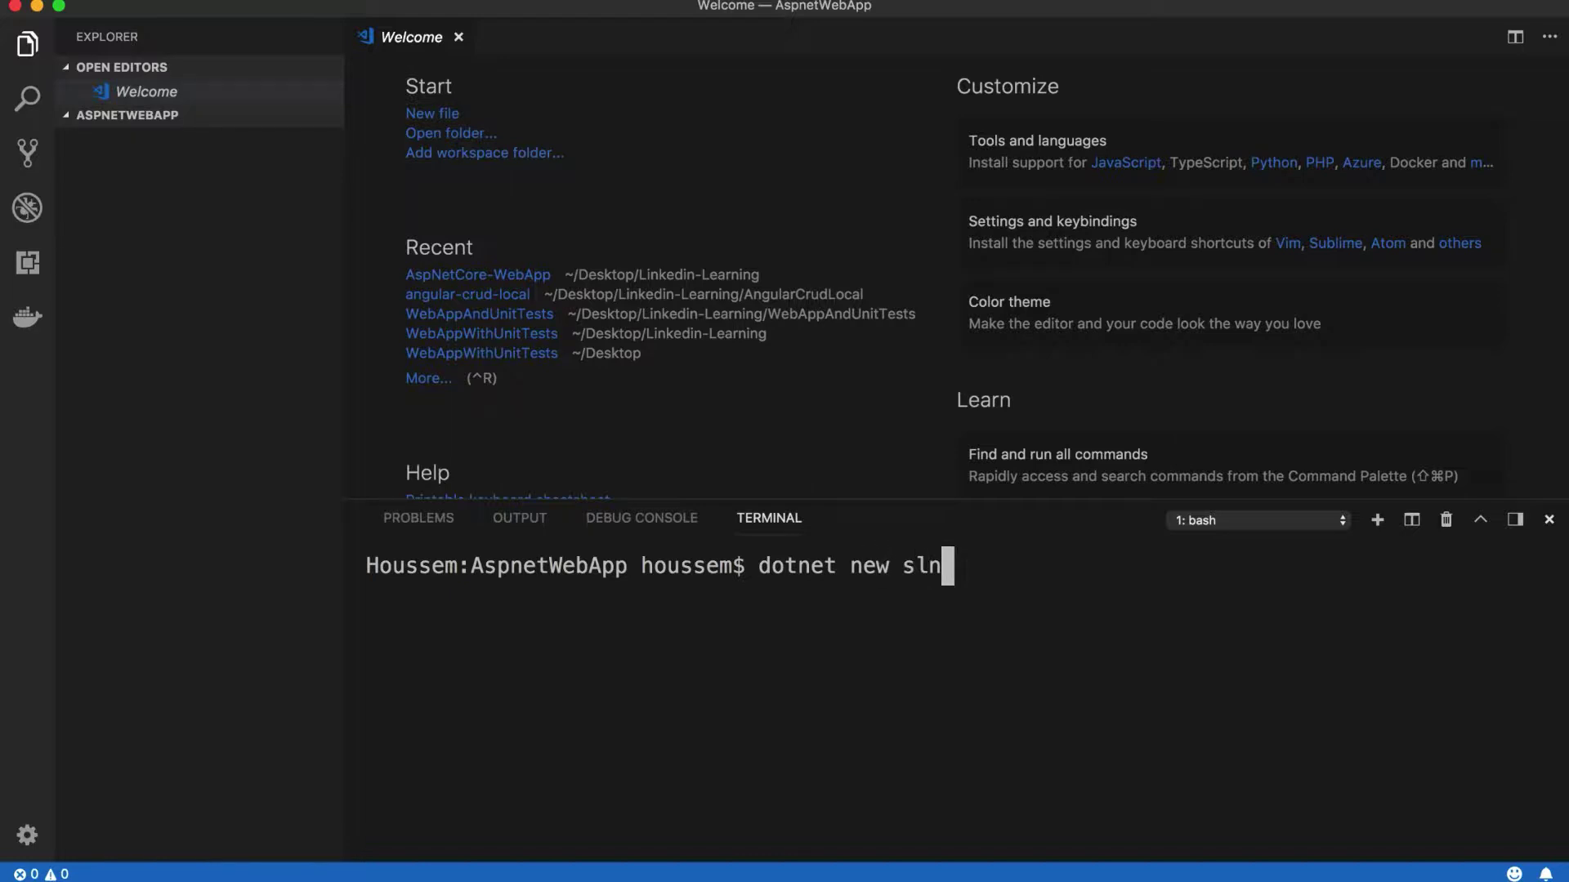
key(Return)
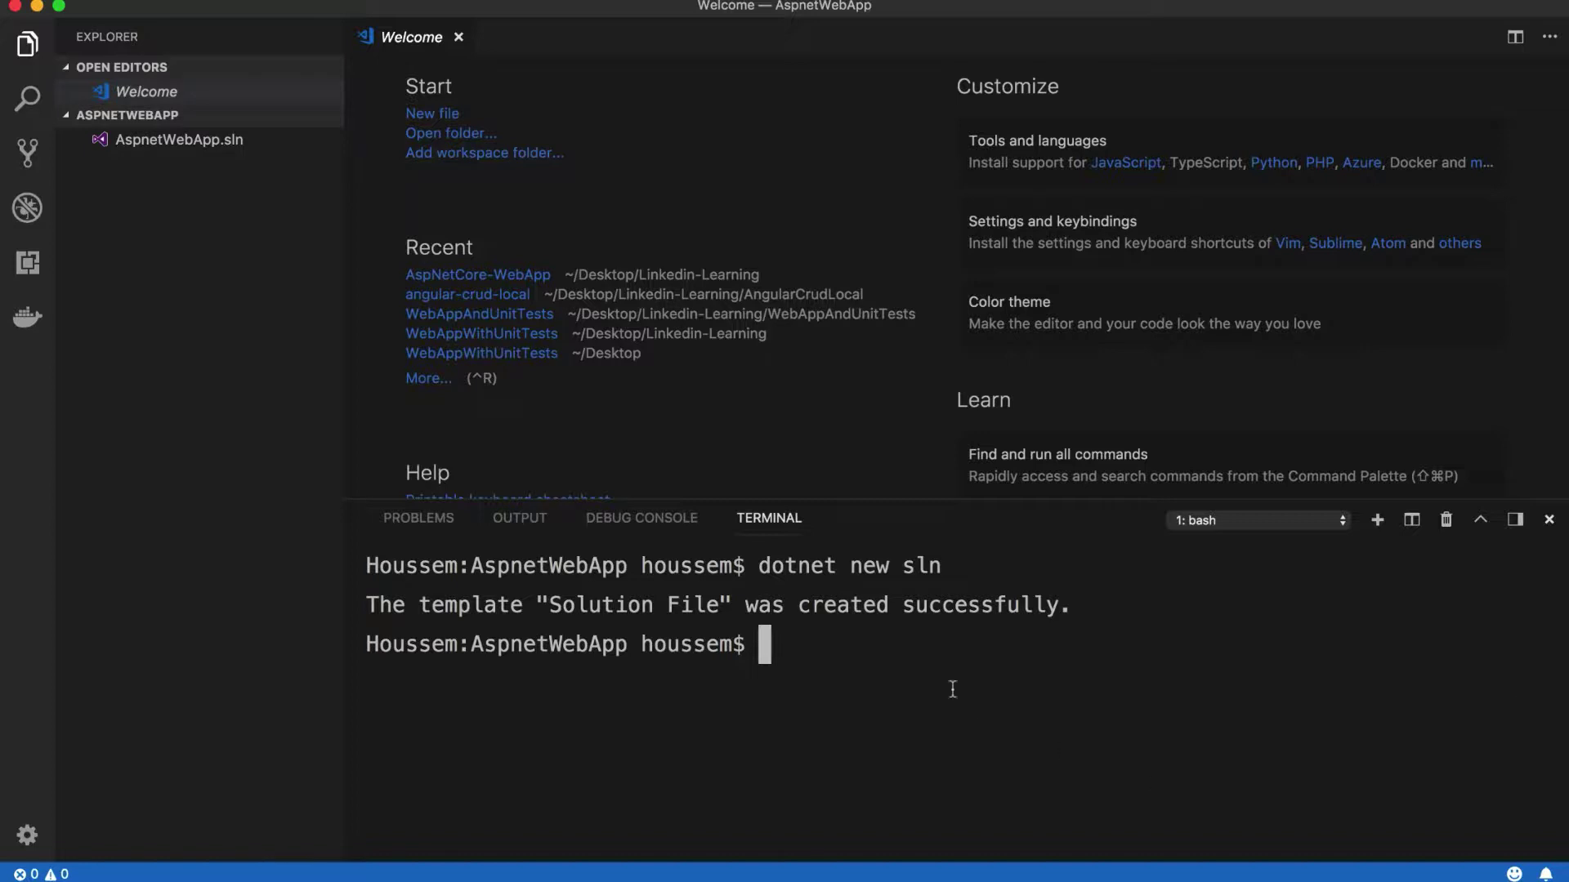
Step: Run dotnet new razor -o WebApp and expand the new WebApp folder
text(dot)
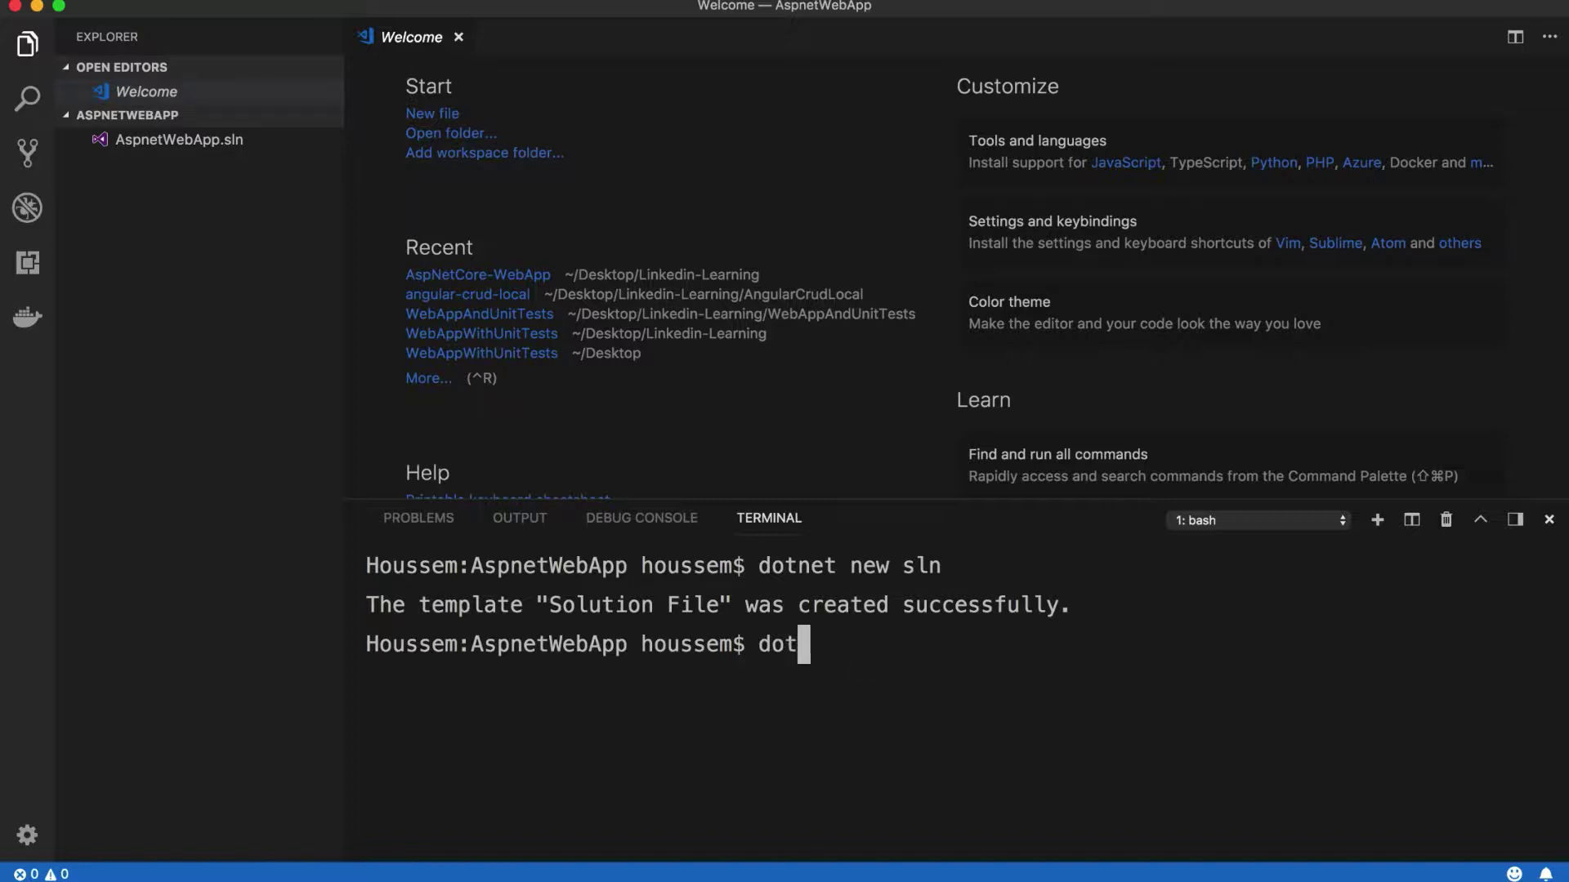
text(net new)
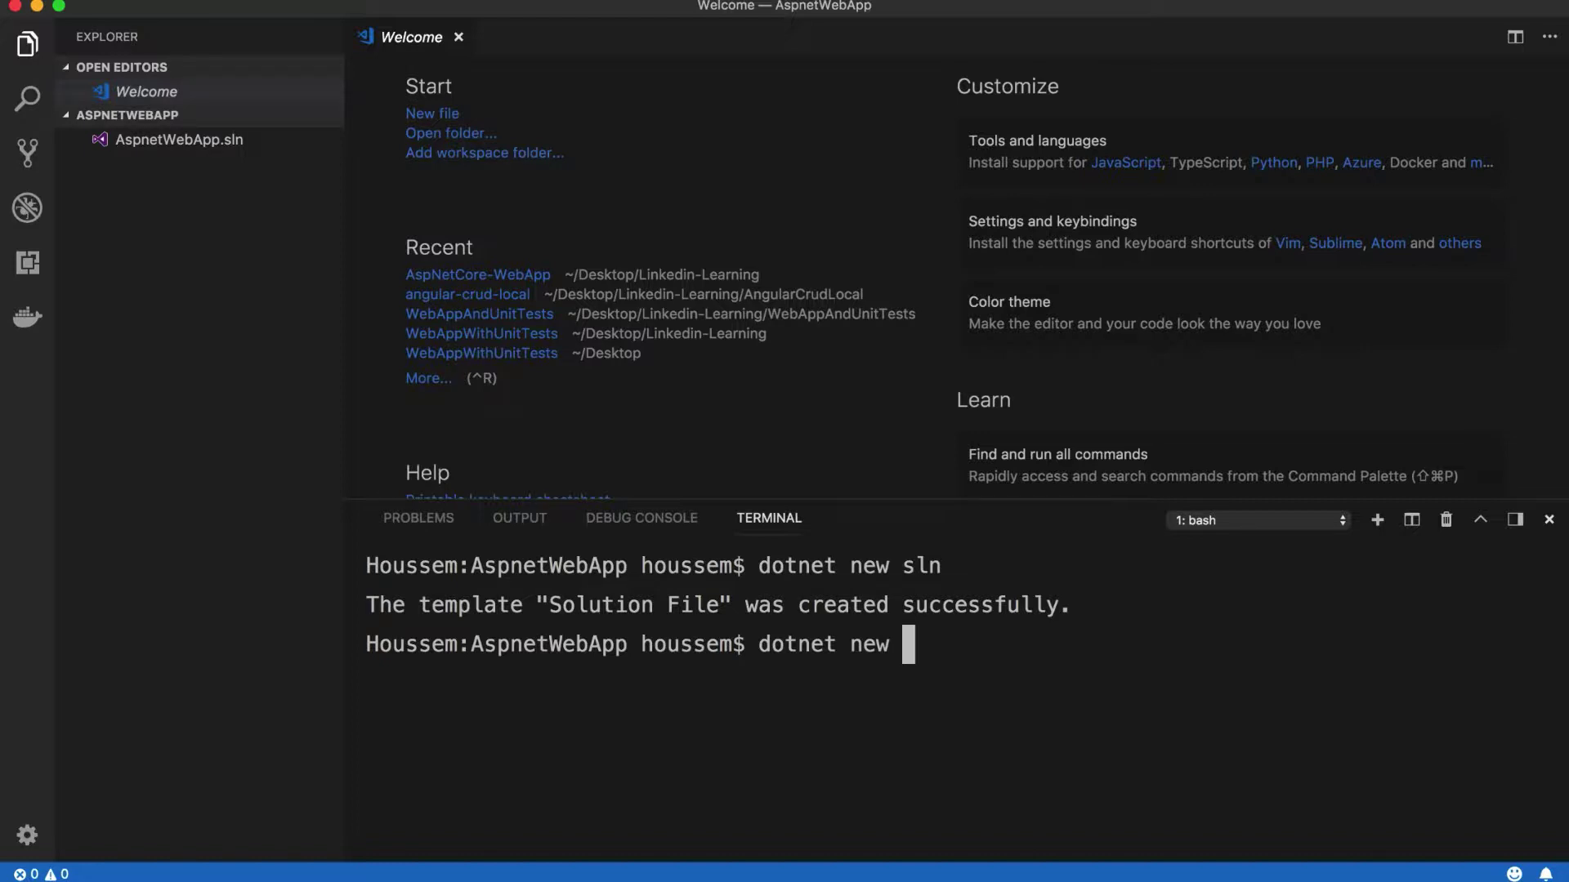
text(razor)
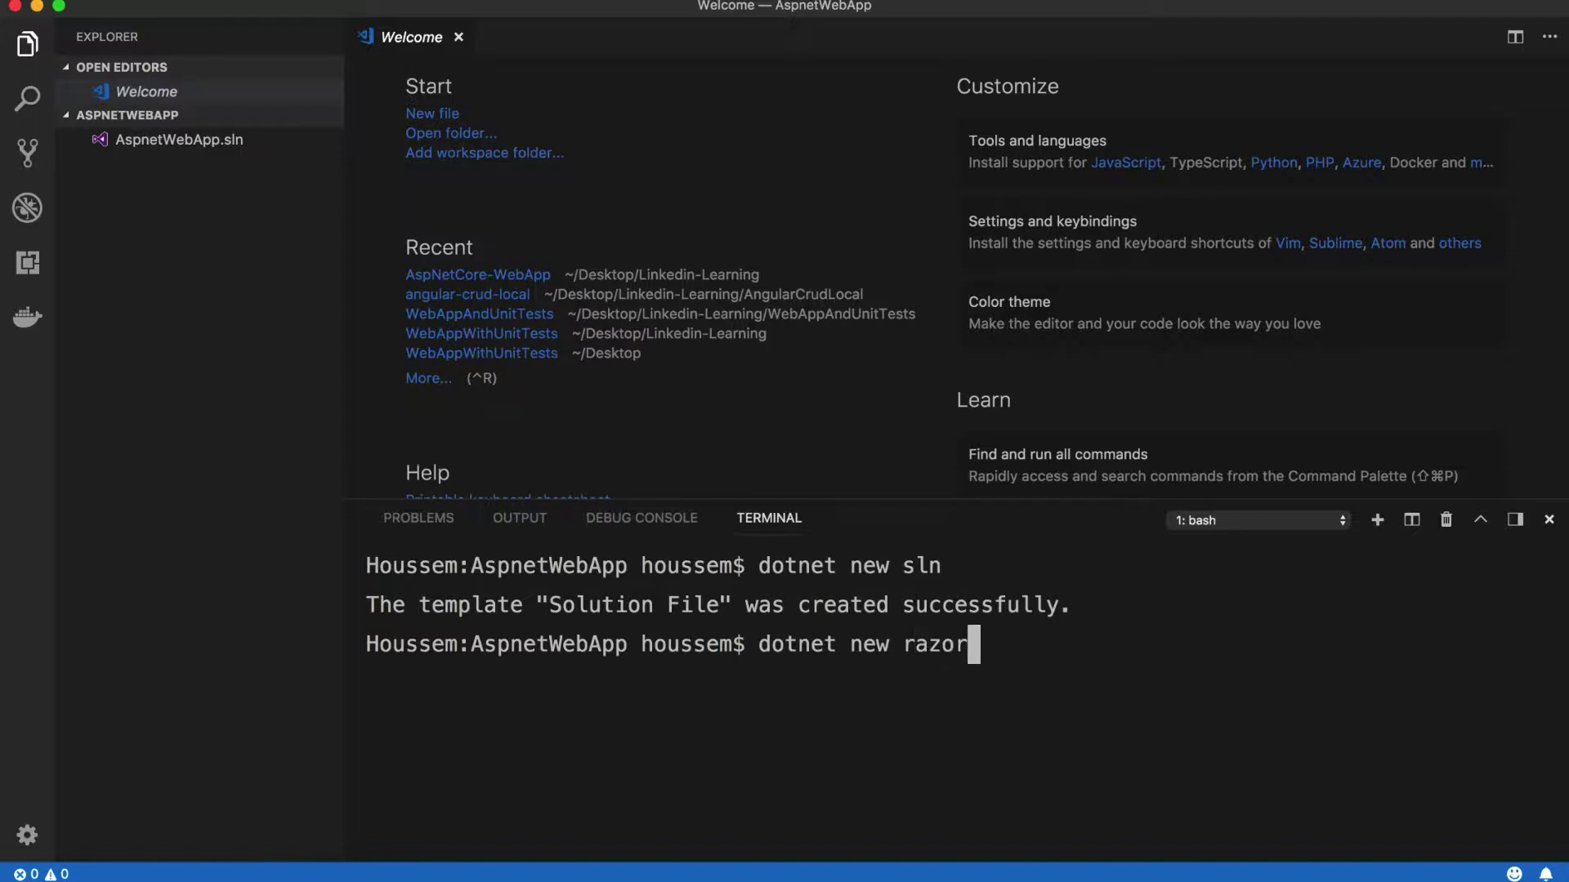
text( -o W)
text(ebApp)
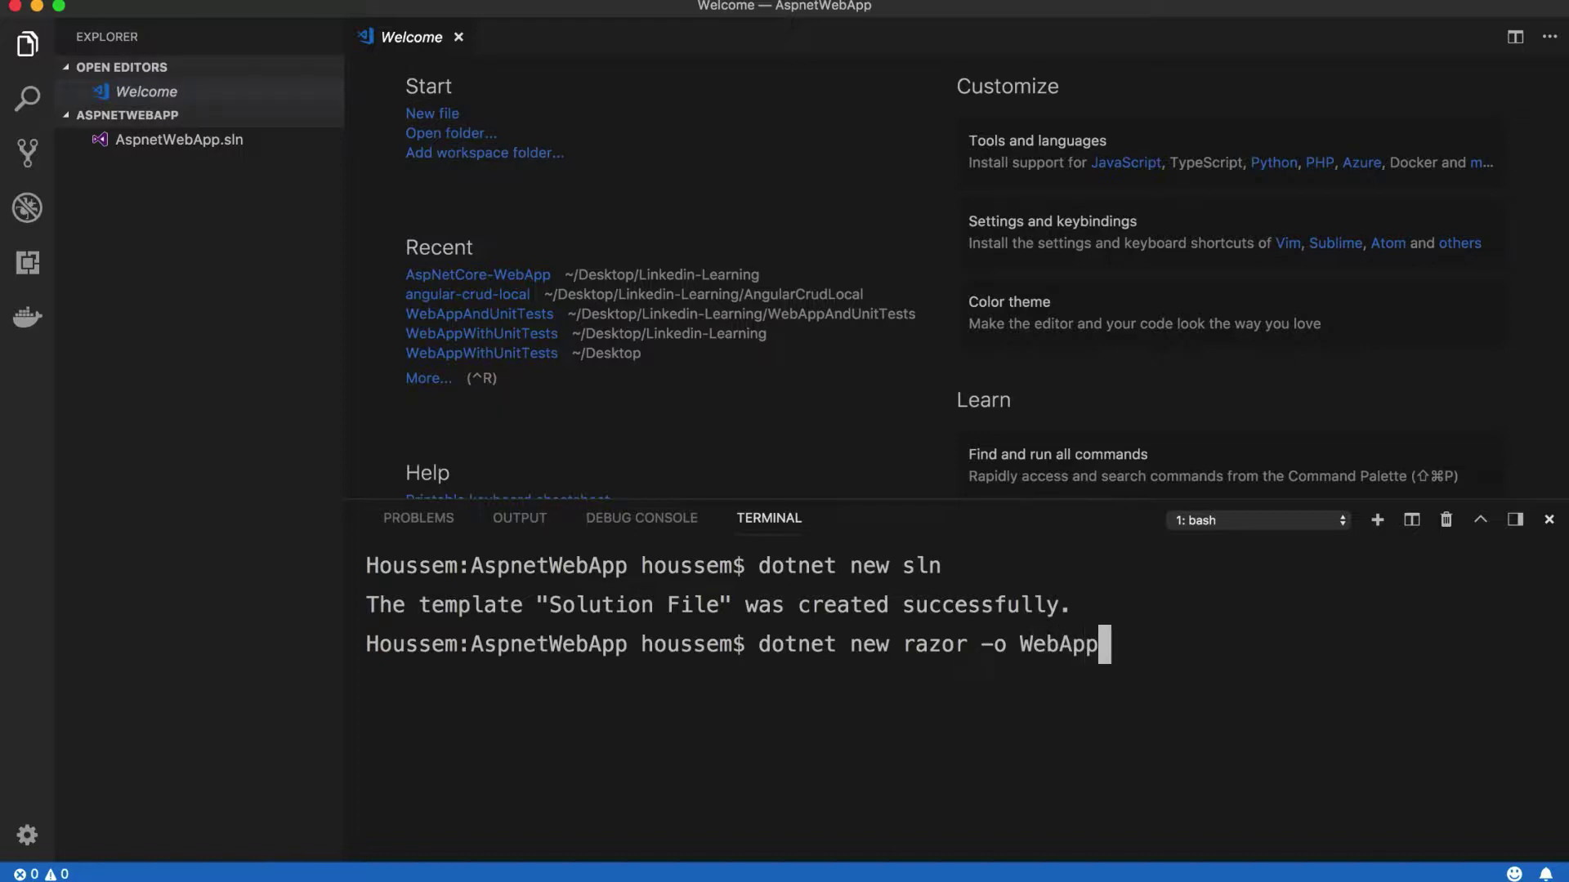
key(Return)
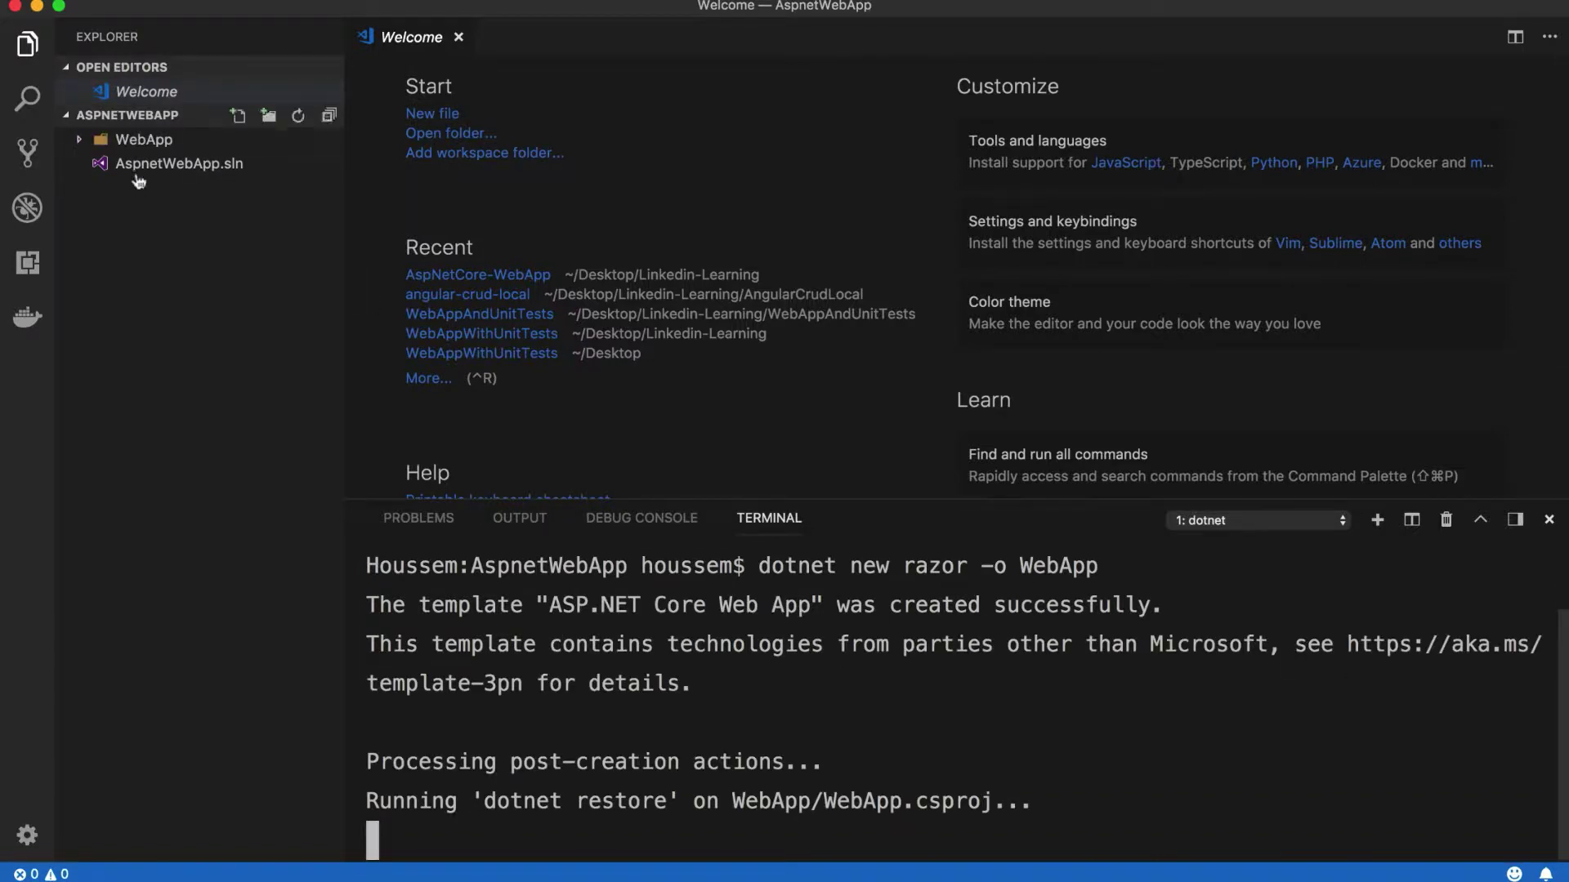
click(82, 140)
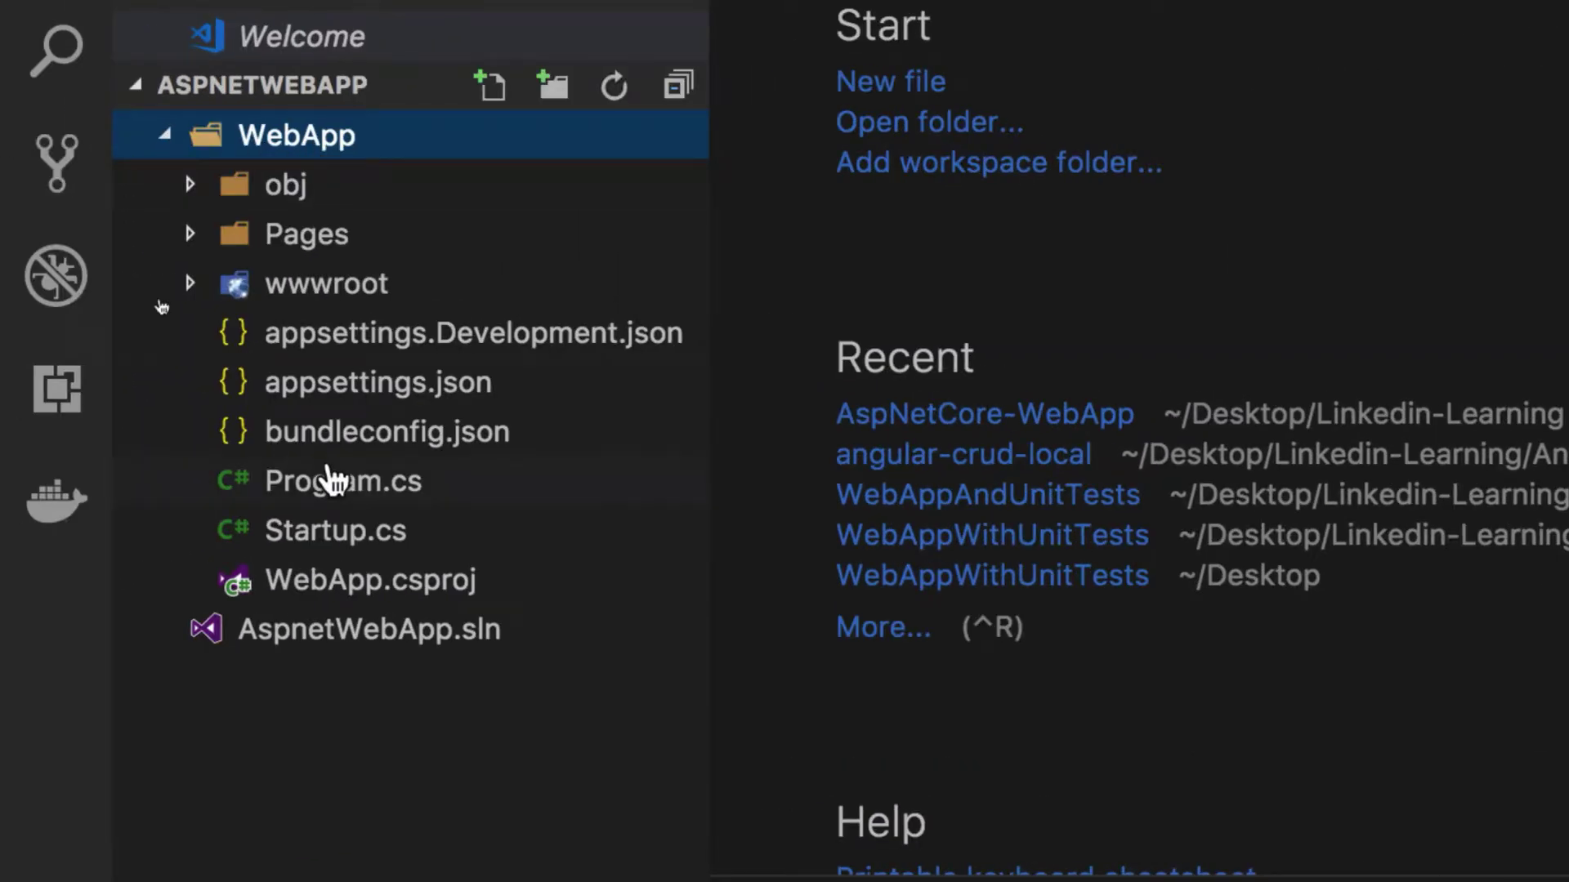
Step: Clear the terminal, run dotnet new mstest -o UnitTests, and open UnitTest1.cs
text(clear)
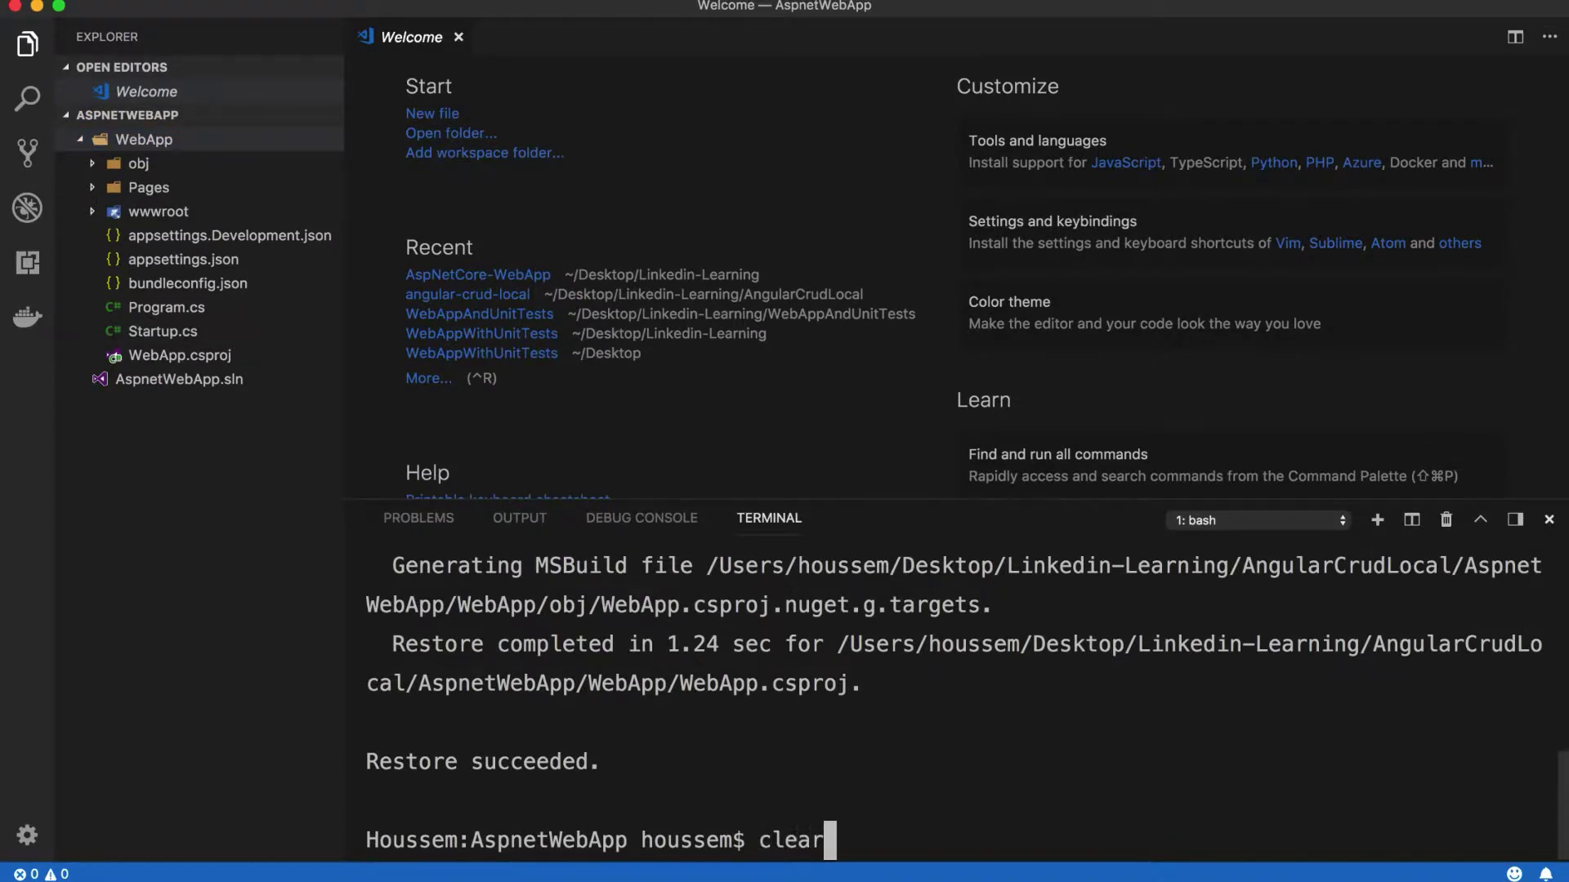
key(Return)
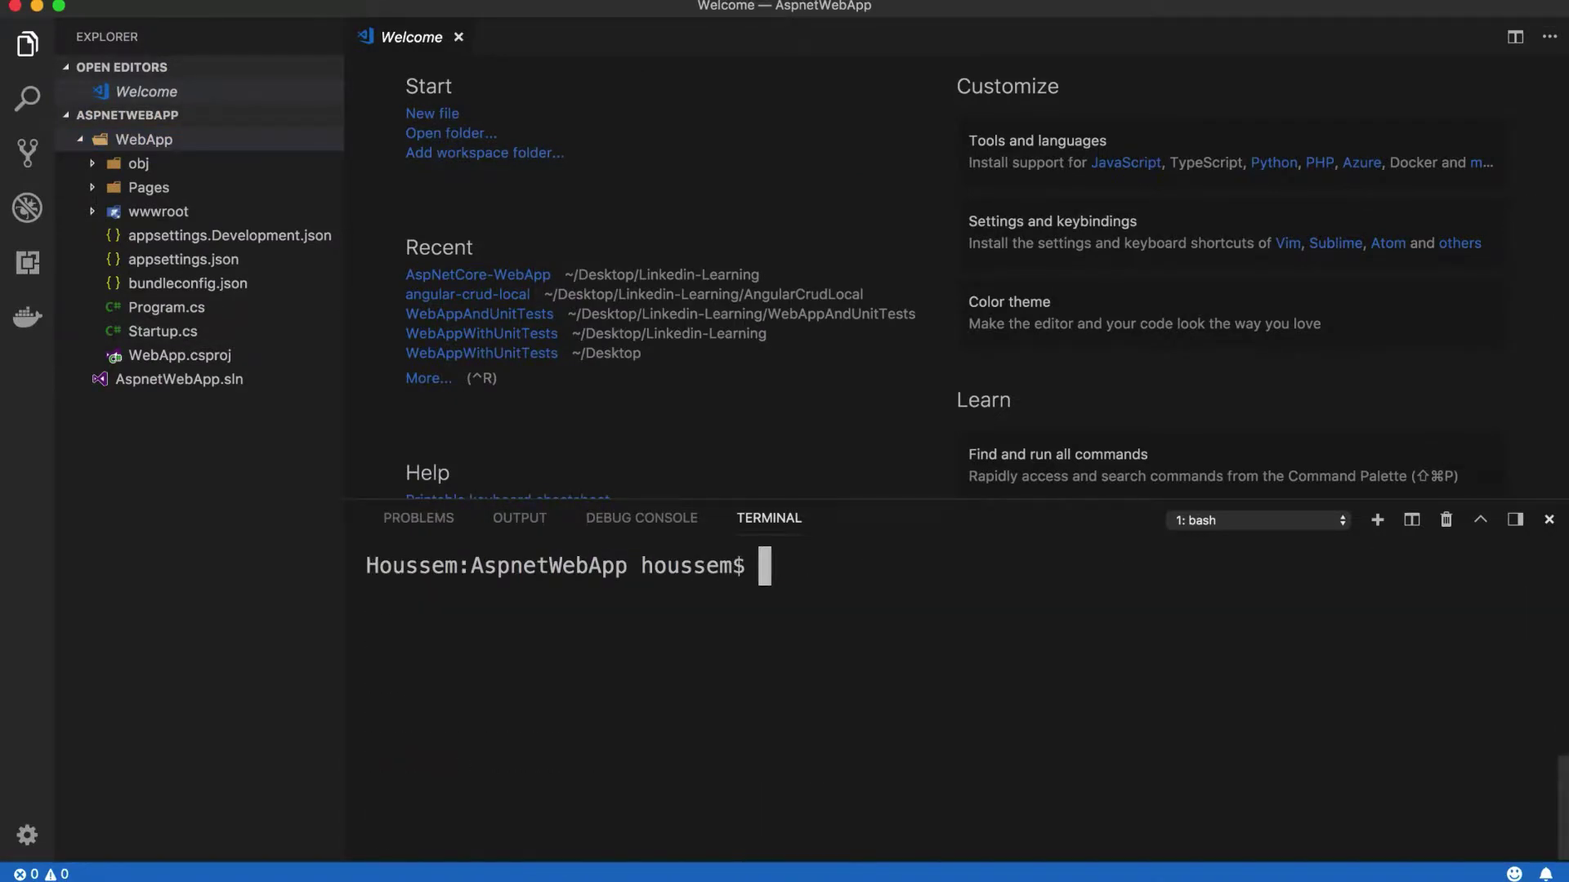
text(dotnet )
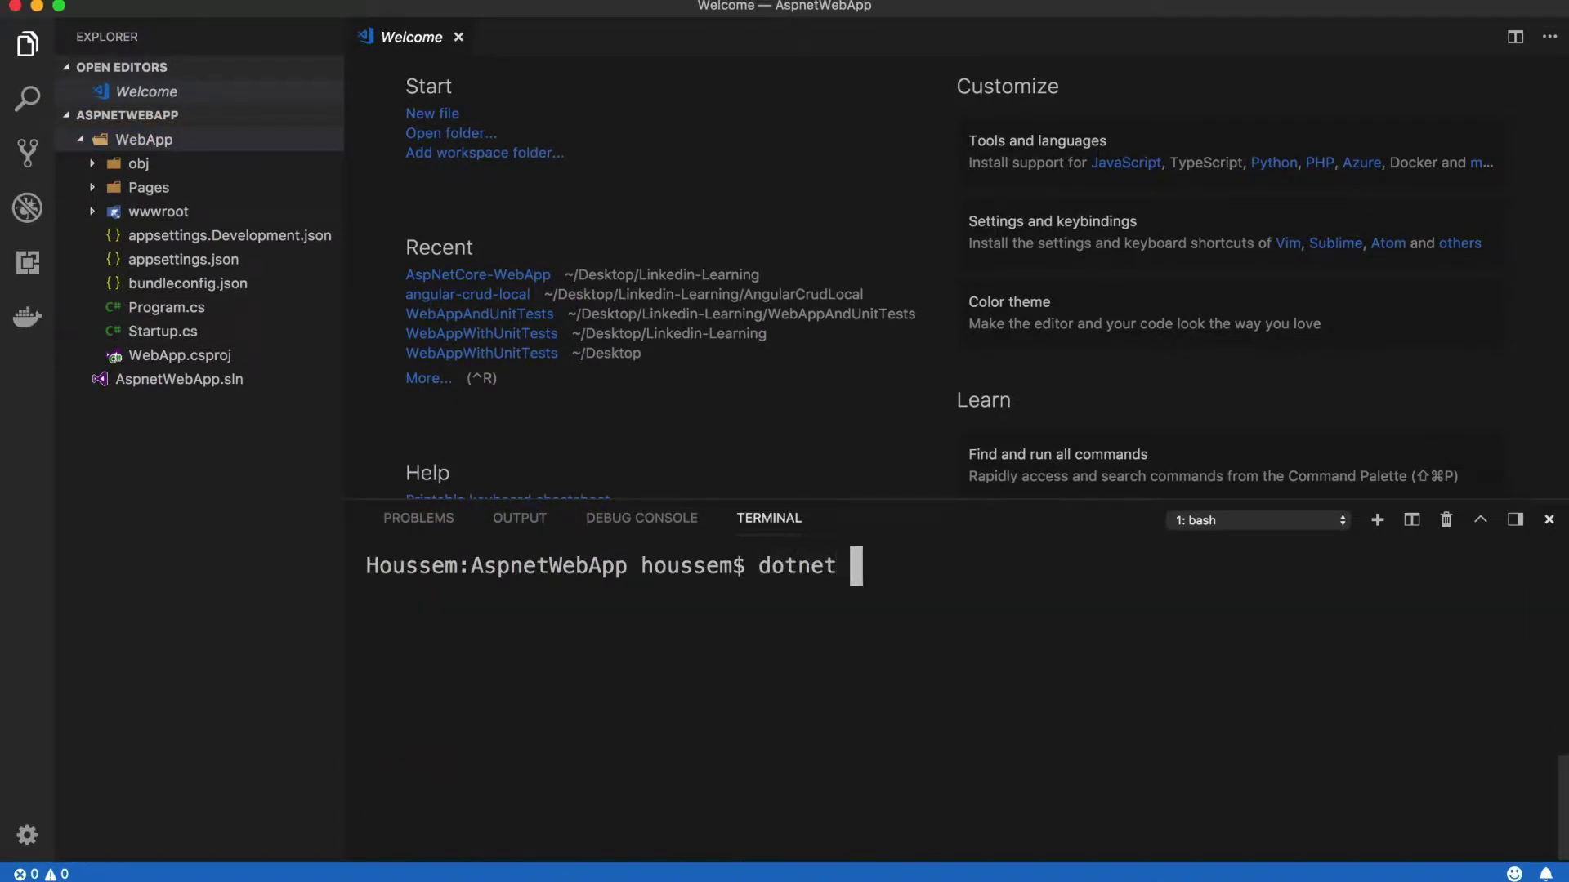
text(new)
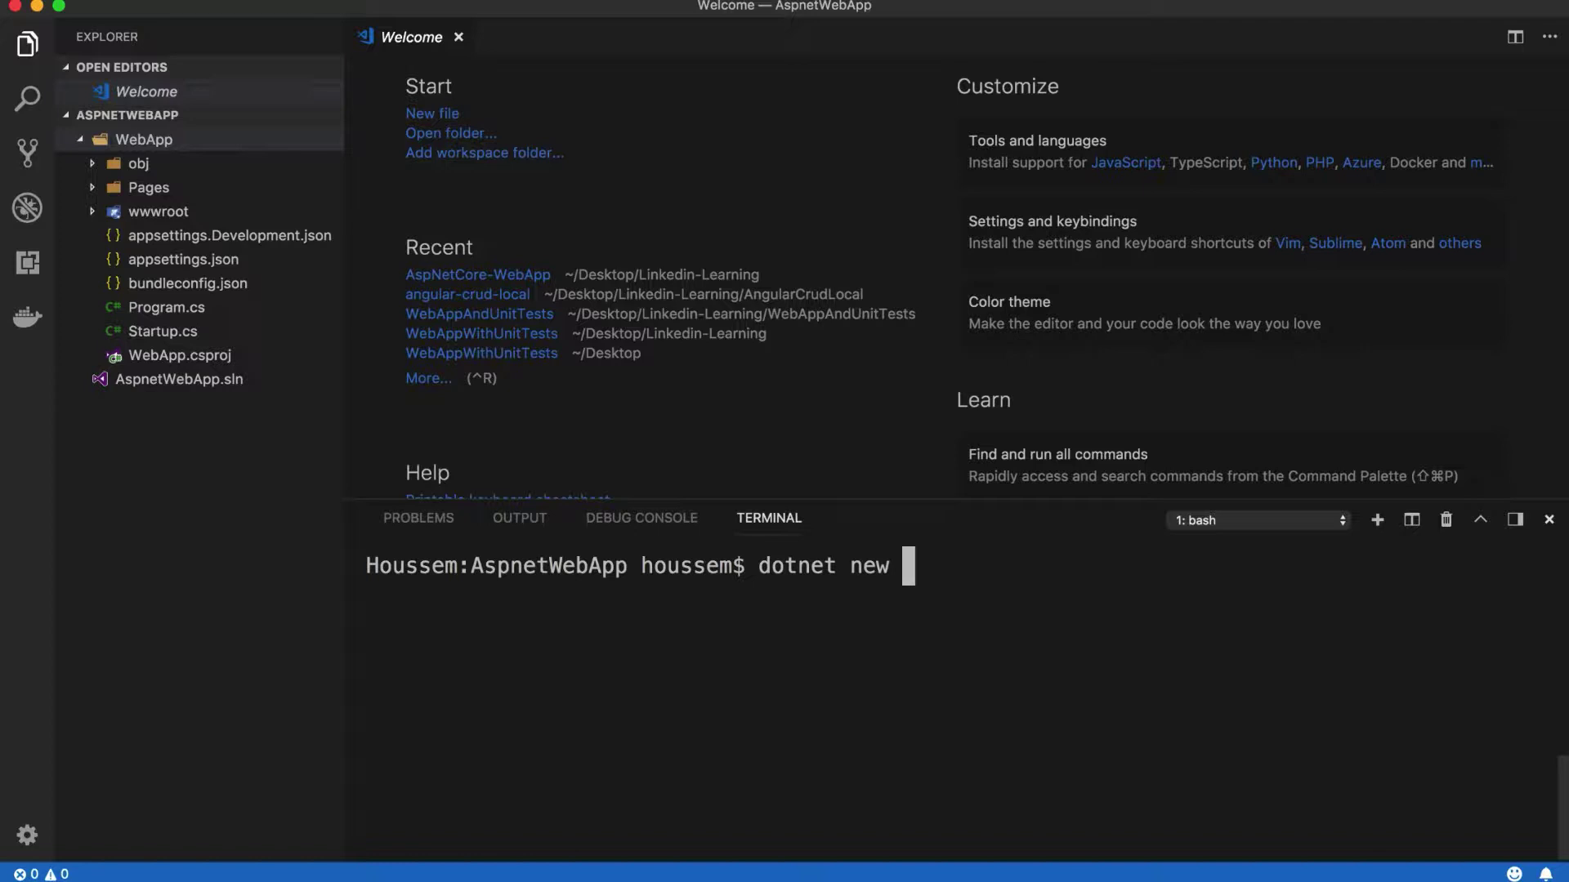
text(mst)
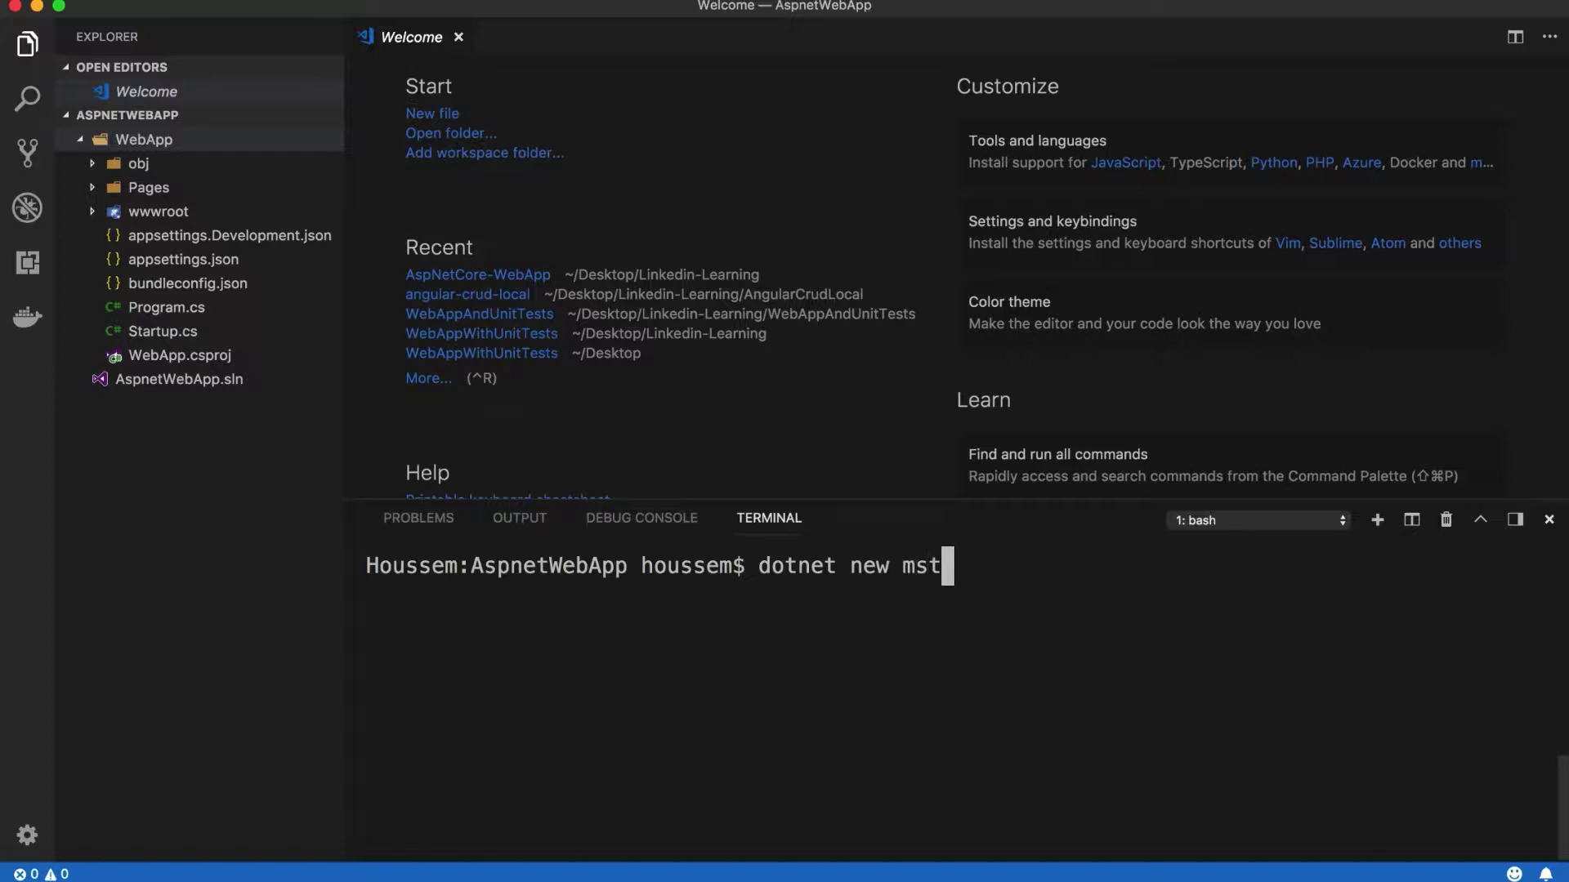
text(est -)
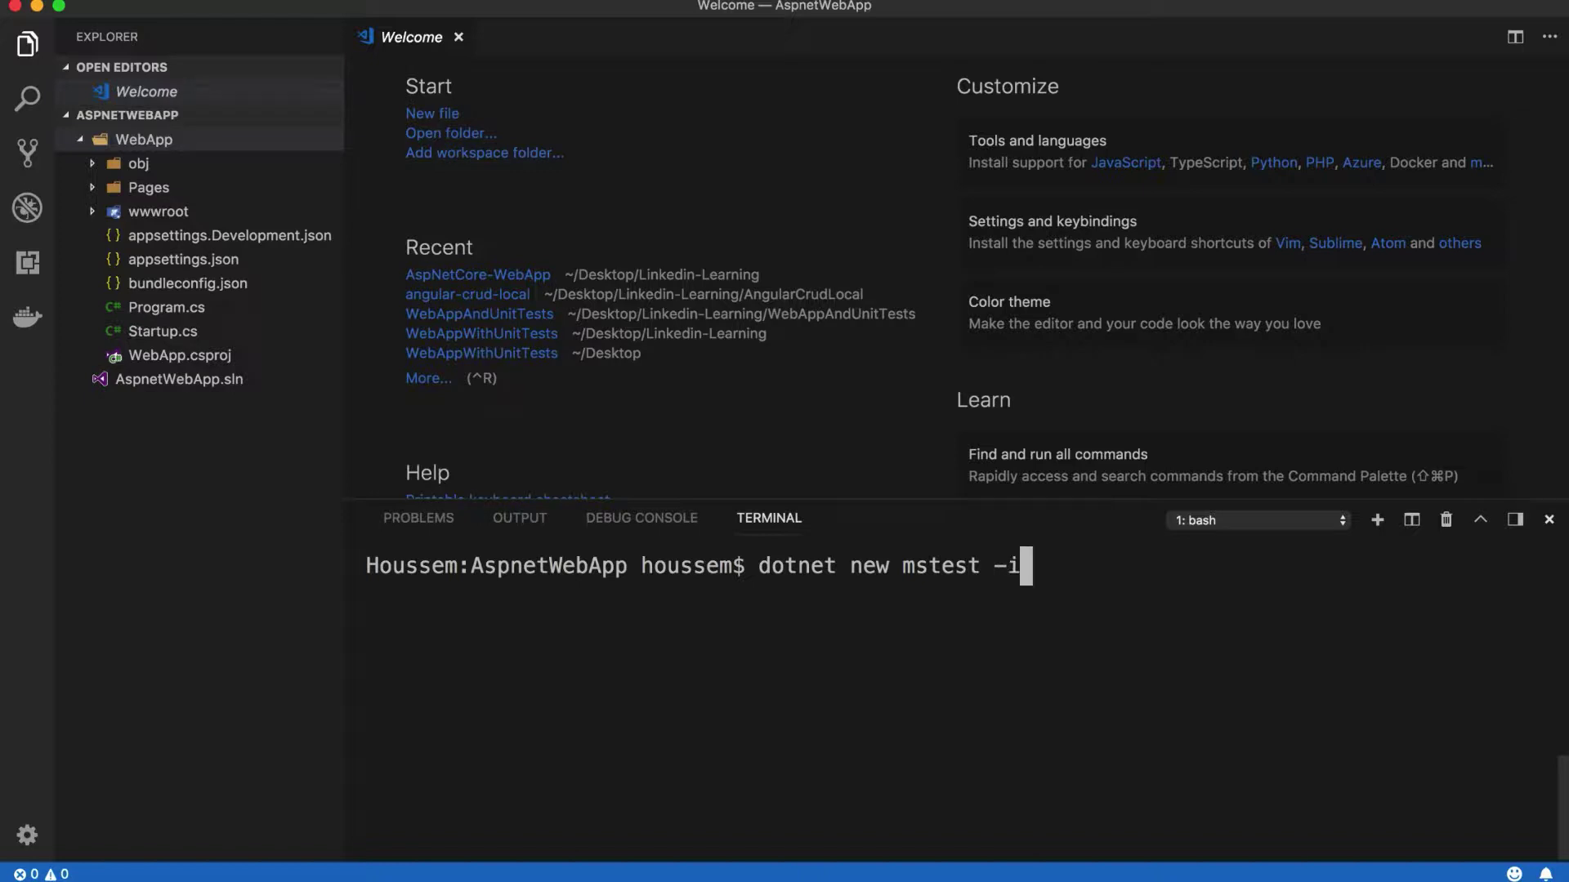
text(o UnitTests)
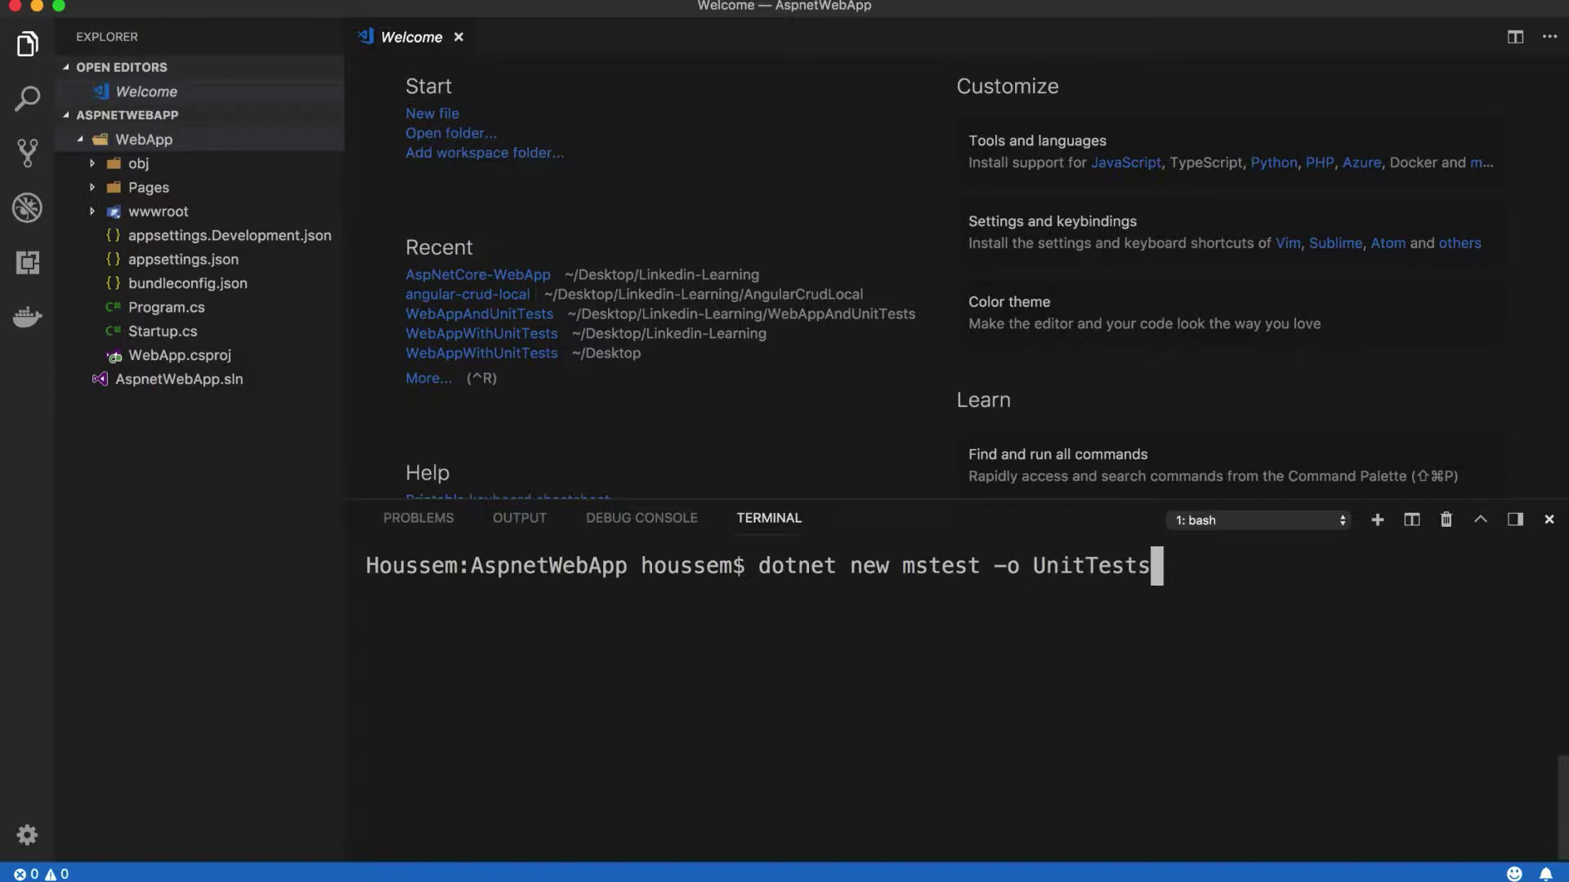
key(Return)
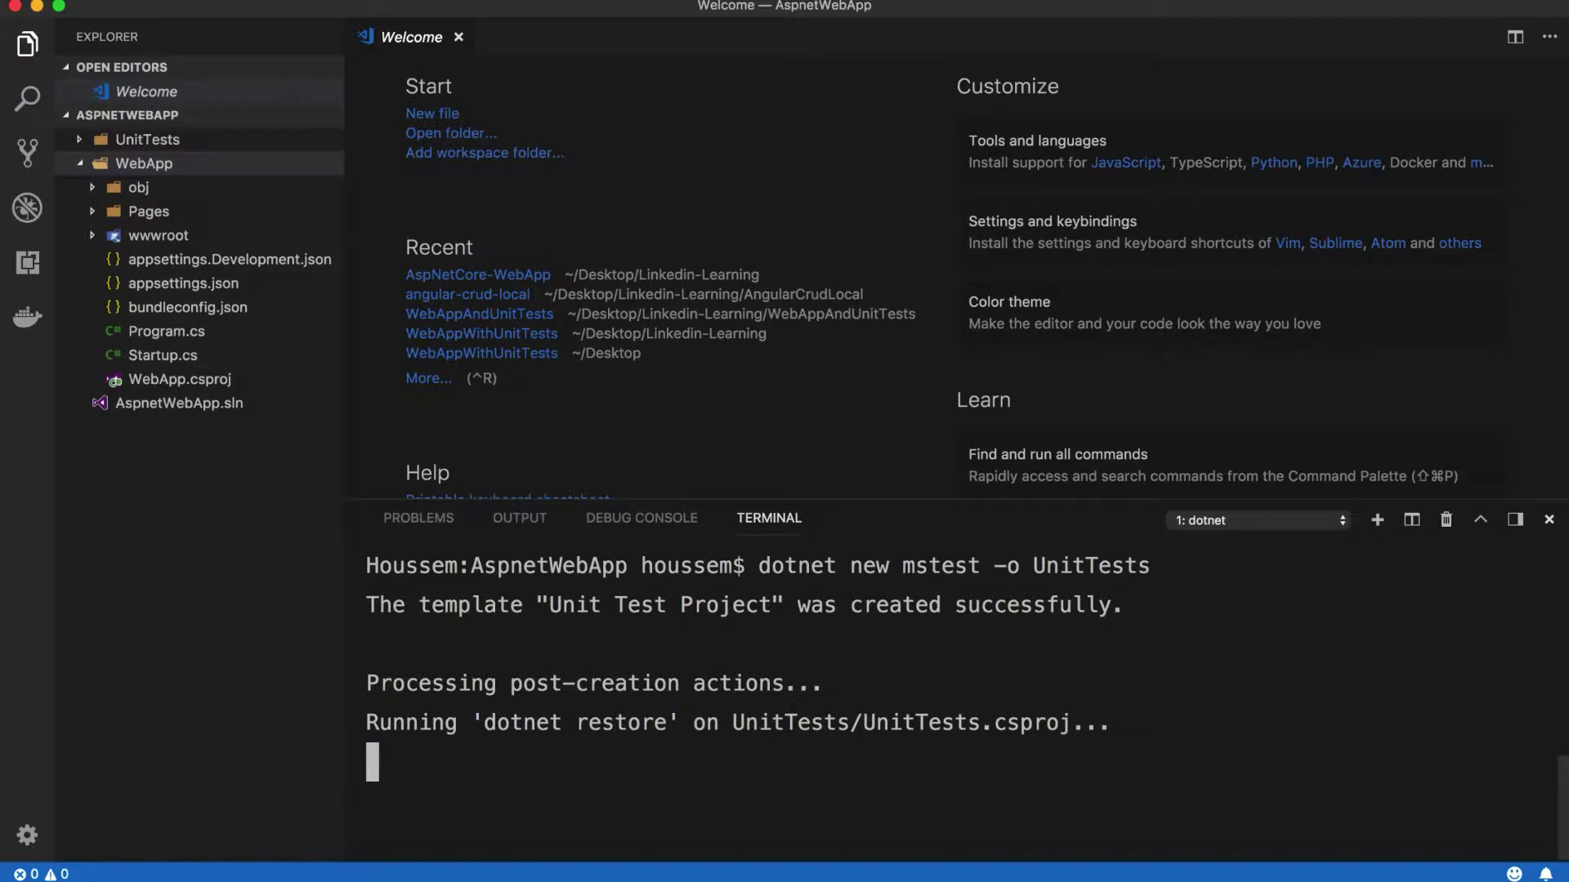
click(102, 141)
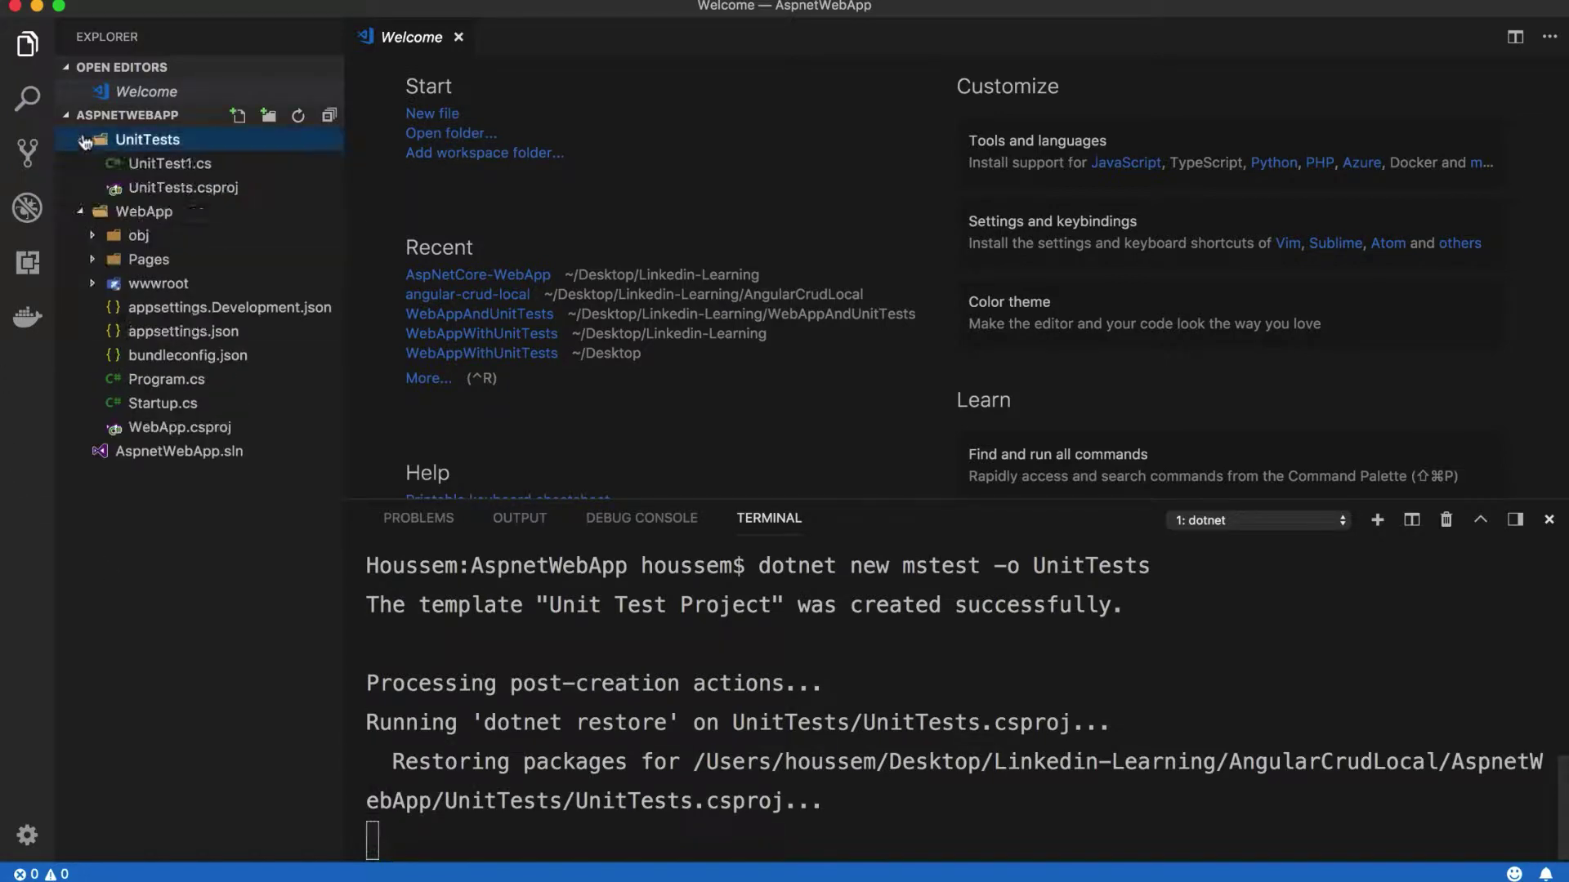
double_click(170, 163)
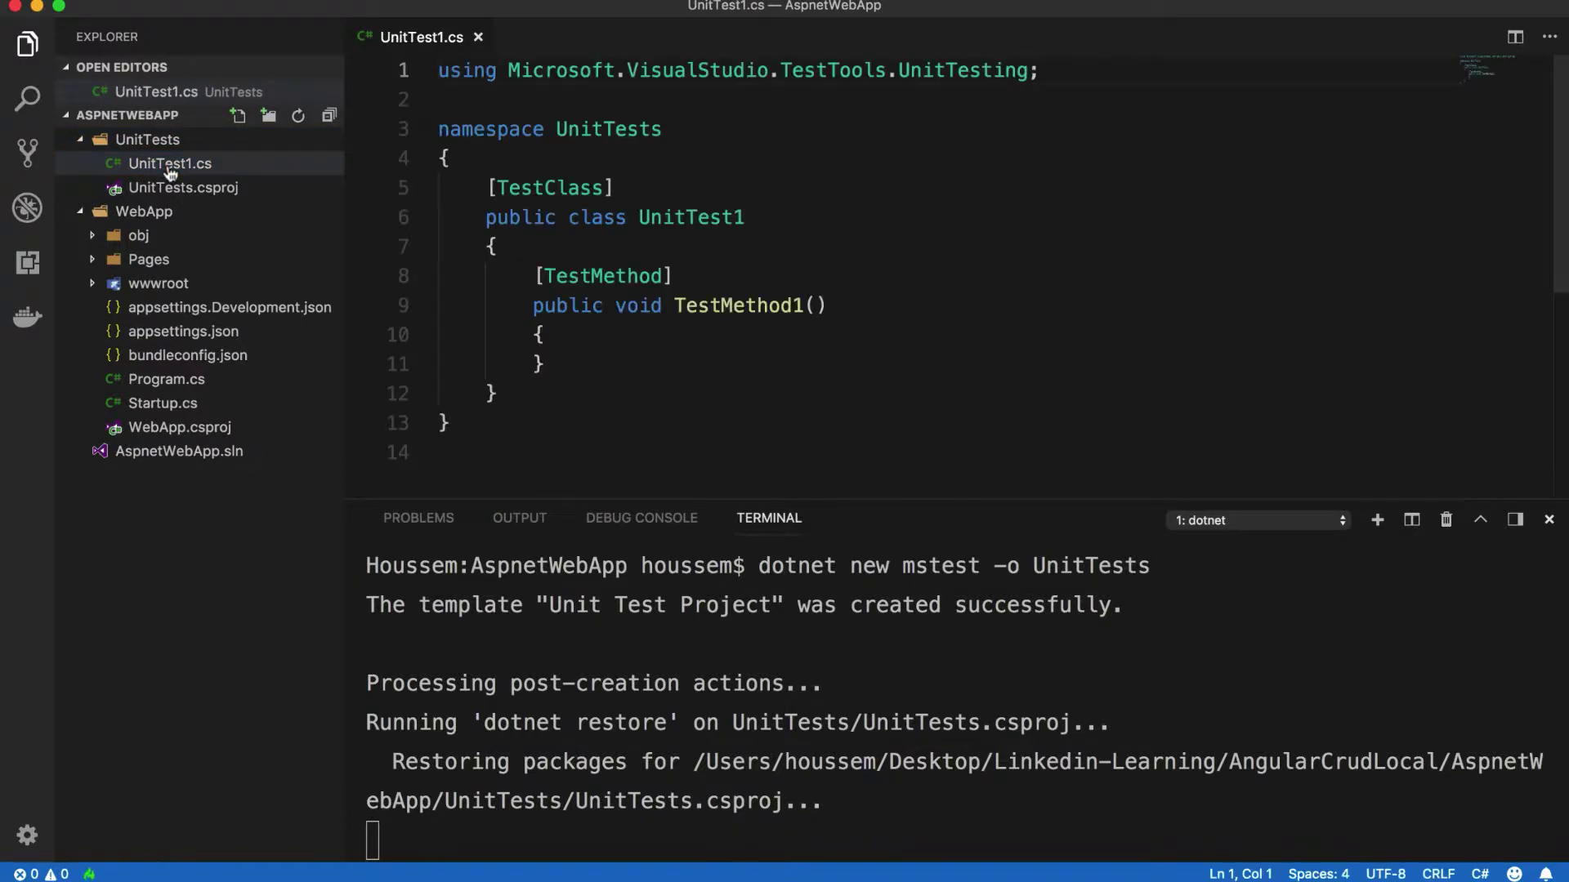
Step: Widen the Explorer and open AspnetWebApp.sln to look through its contents
drag(343, 665, 391, 665)
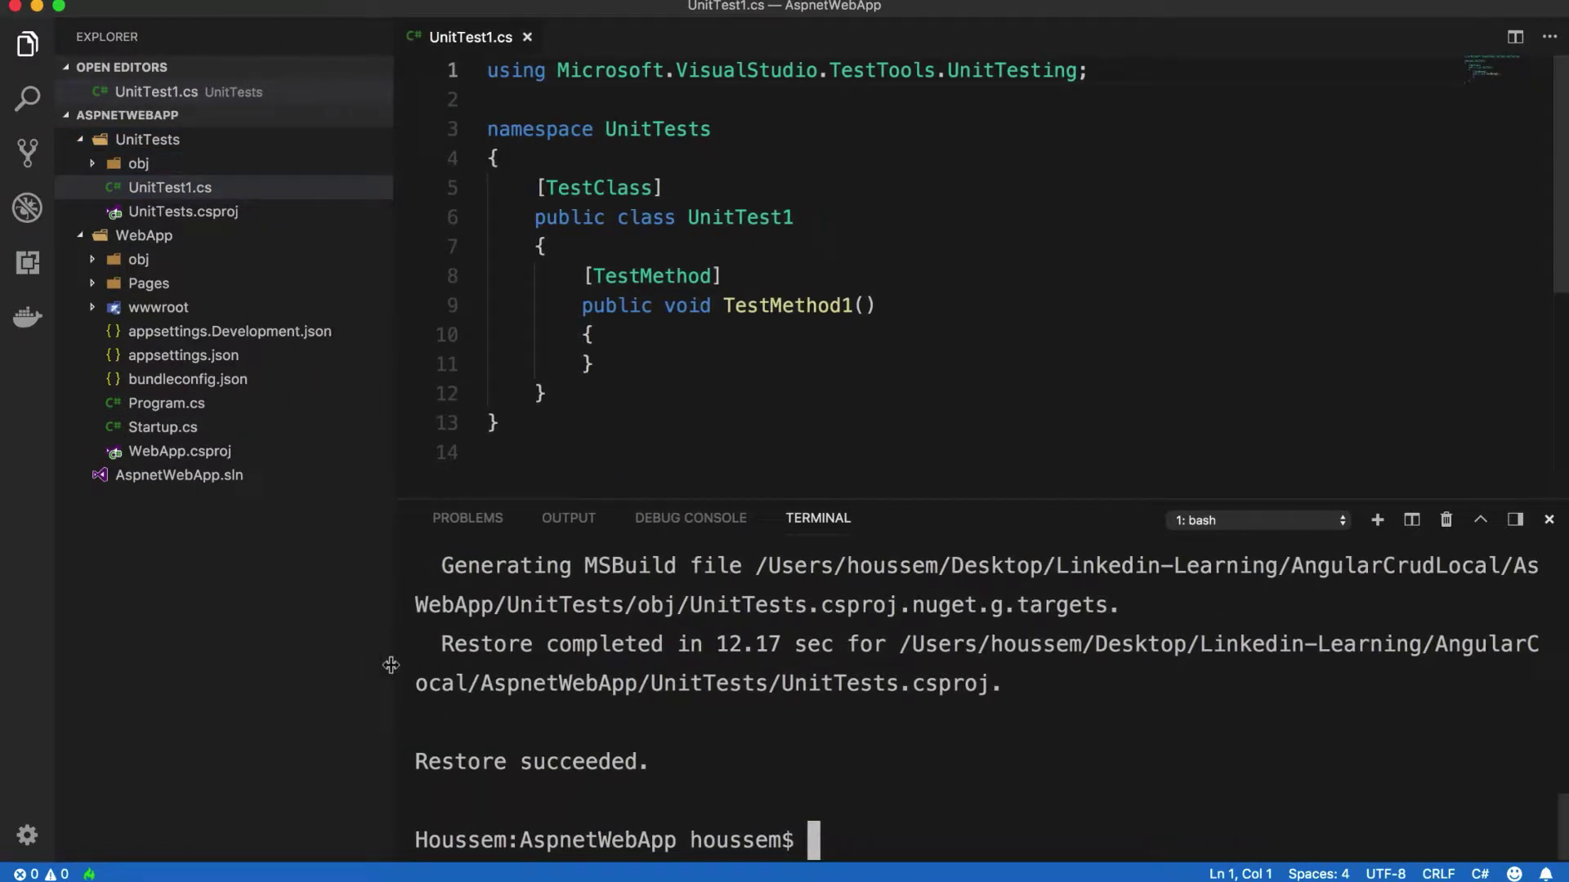
double_click(242, 481)
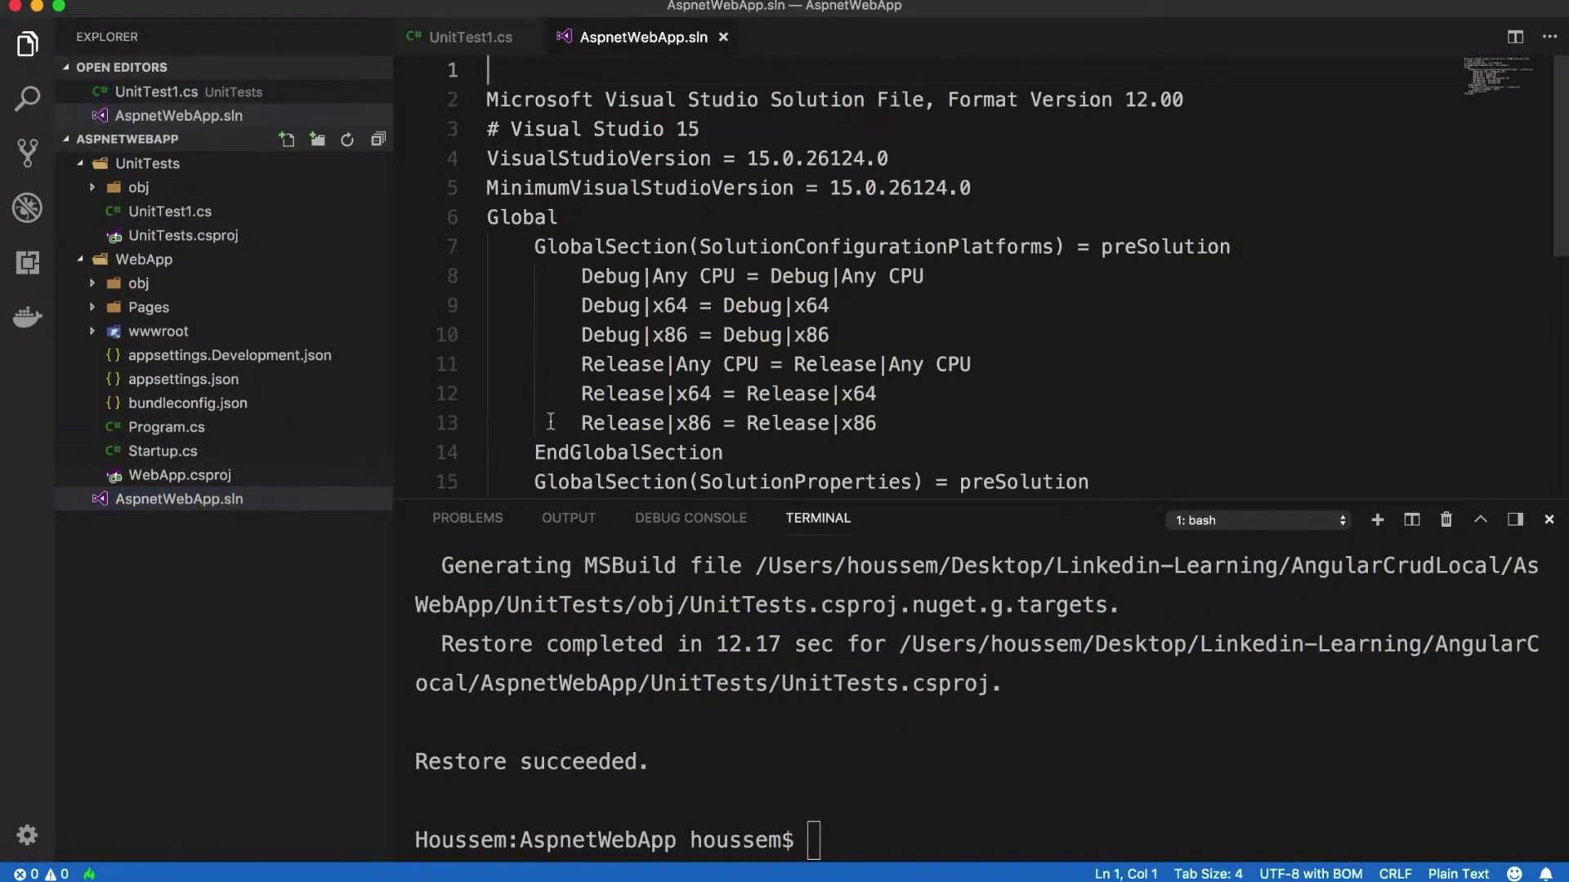
click(934, 366)
scroll(934, 371, down, 2)
scroll(934, 371, down, 3)
scroll(934, 371, up, 5)
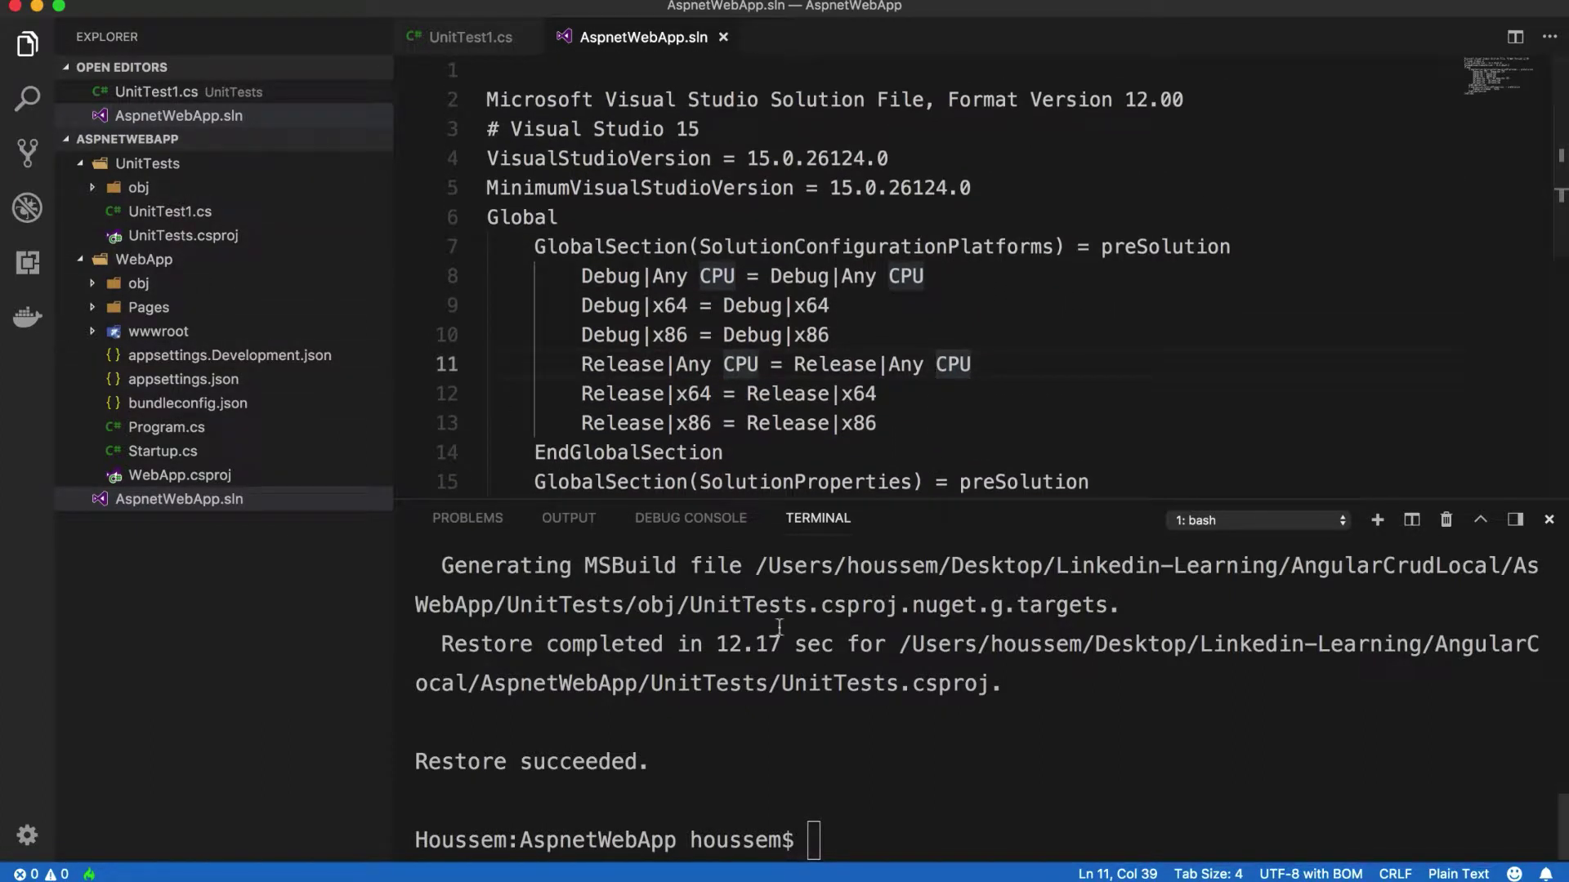
Step: Add WebApp/WebApp.csproj to the solution with dotnet sln add
click(885, 840)
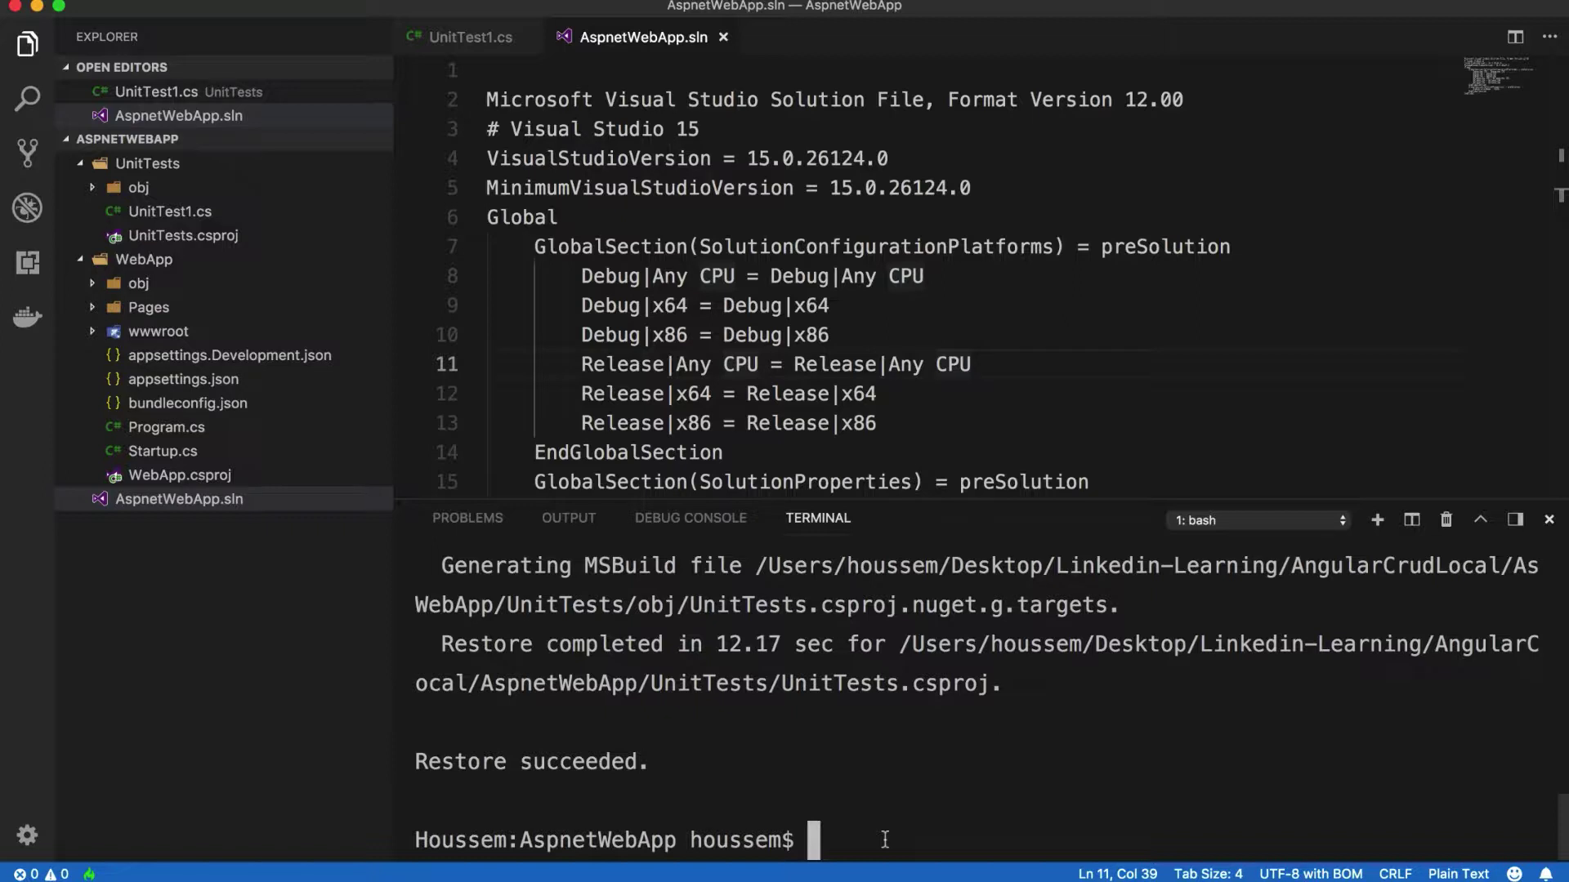
text(dotn)
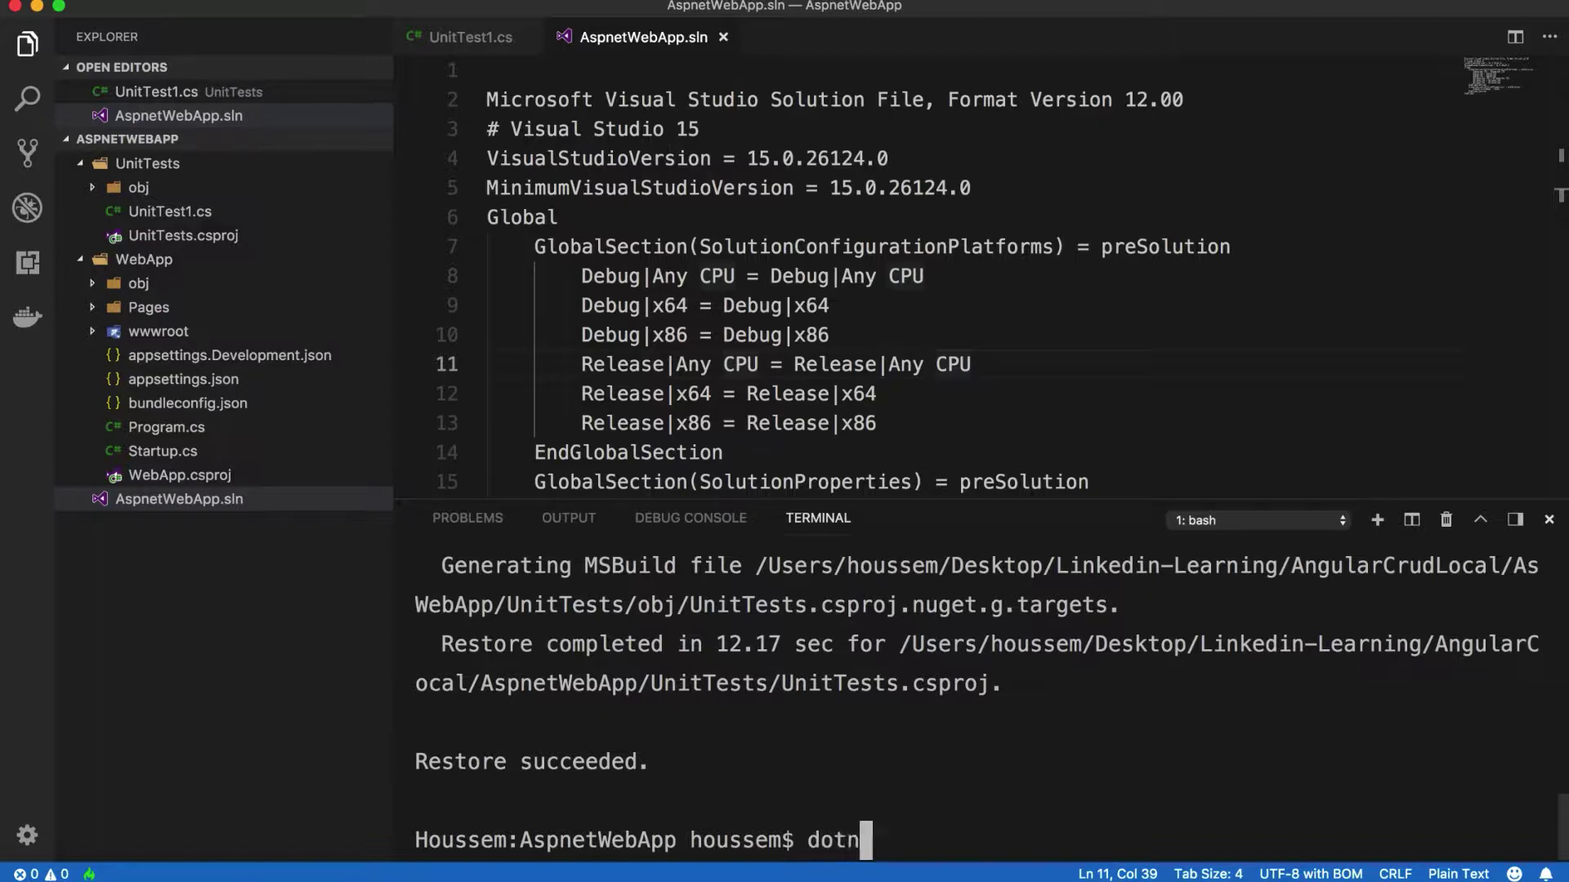
text(et sln add WebApp/WebApp.csproj)
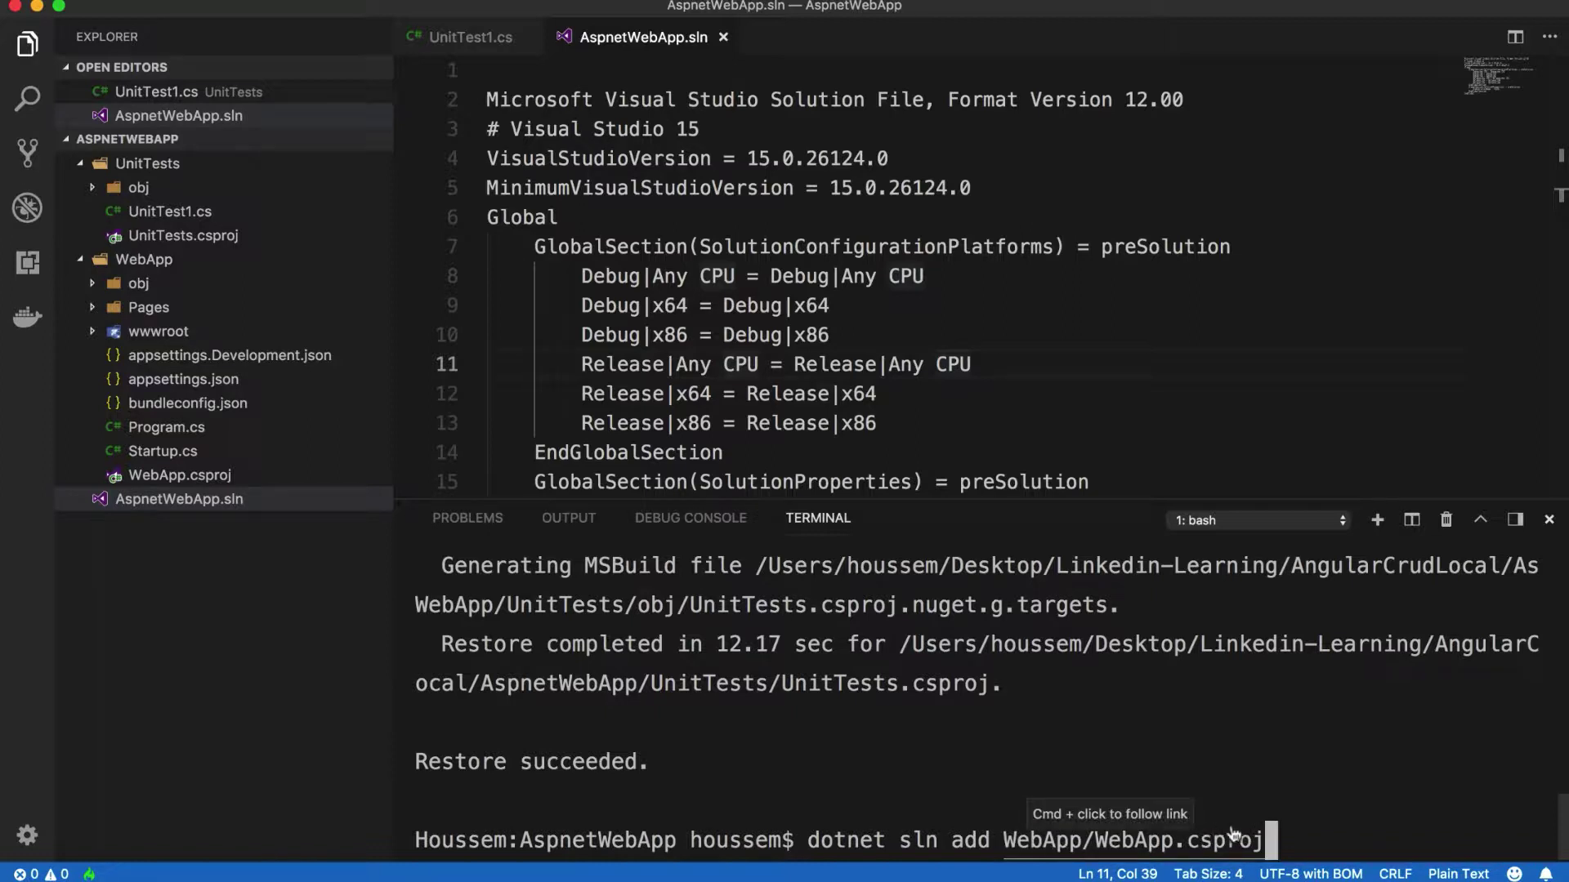
key(Return)
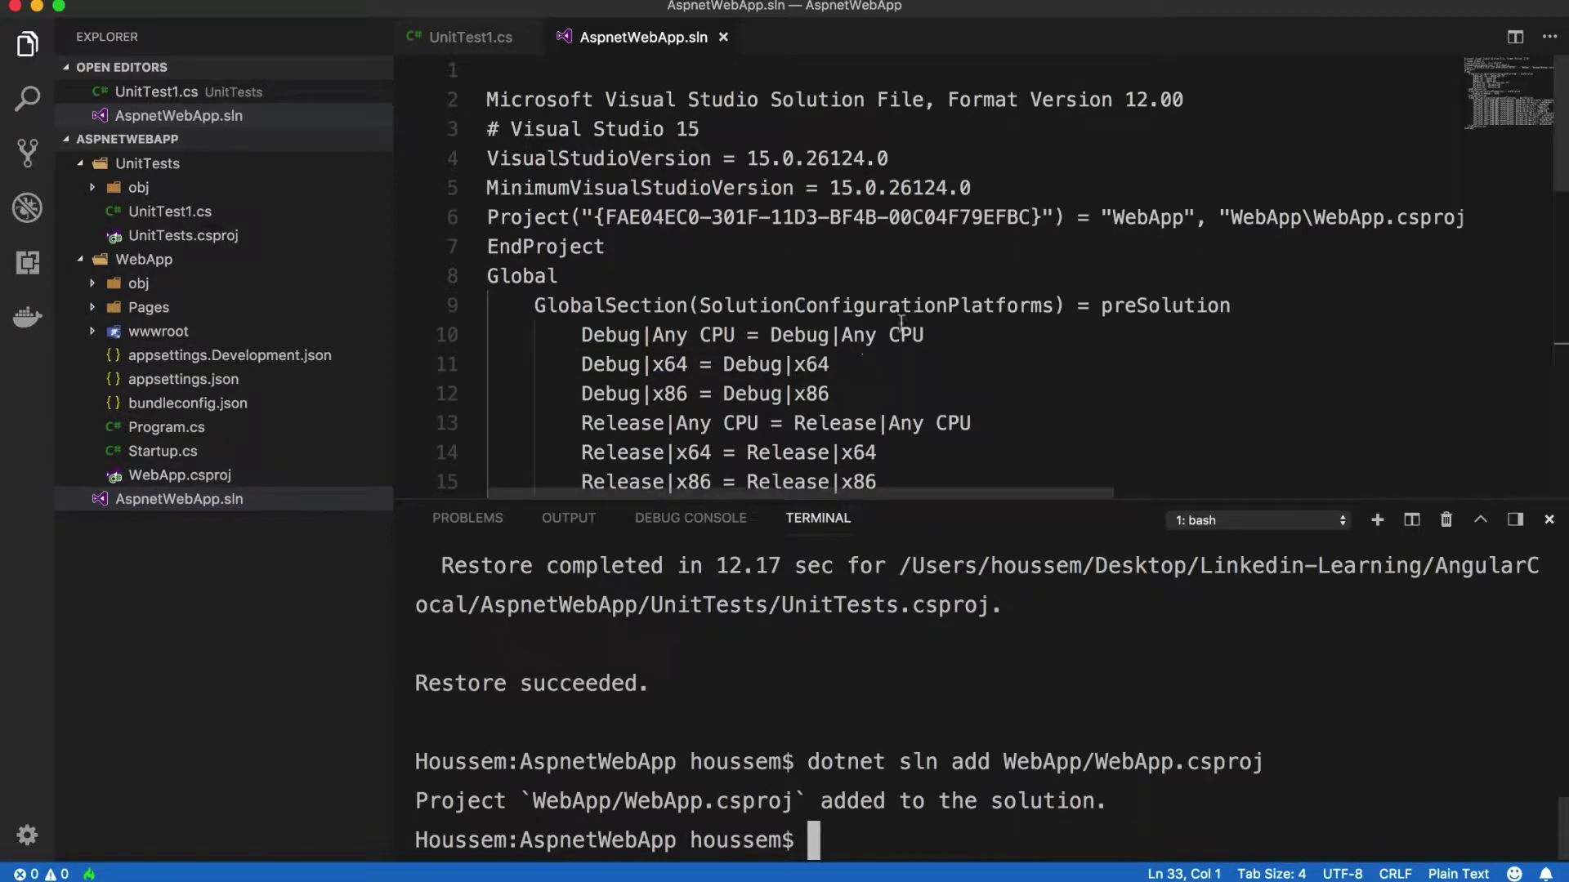
drag(484, 219, 1450, 217)
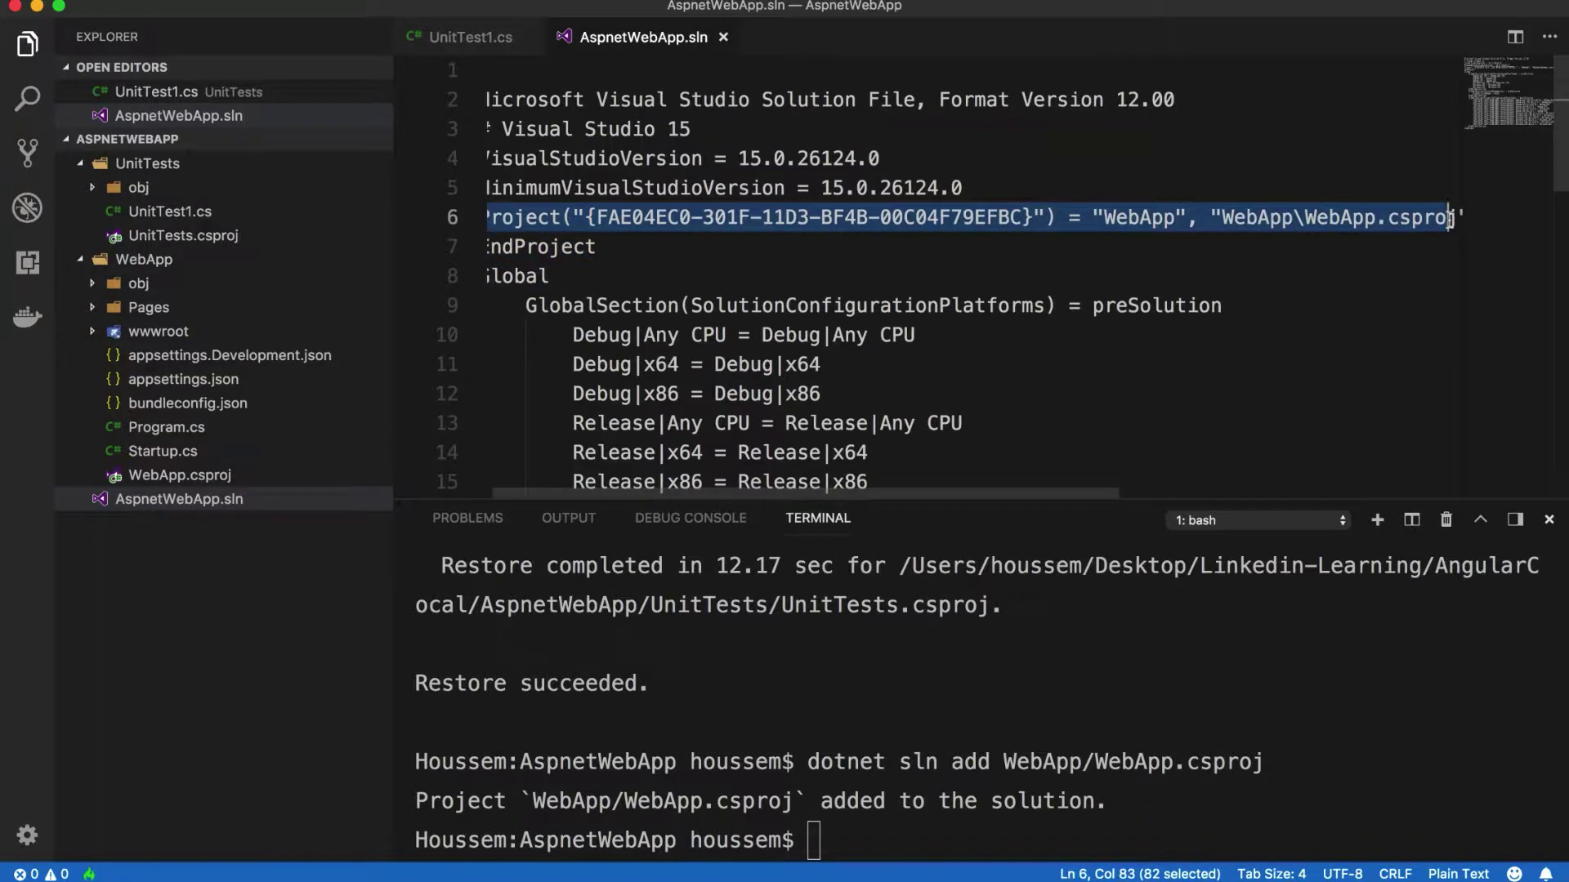
Step: Add UnitTests/UnitTests.csproj to the solution, then open UnitTests.csproj
click(814, 840)
text(cle)
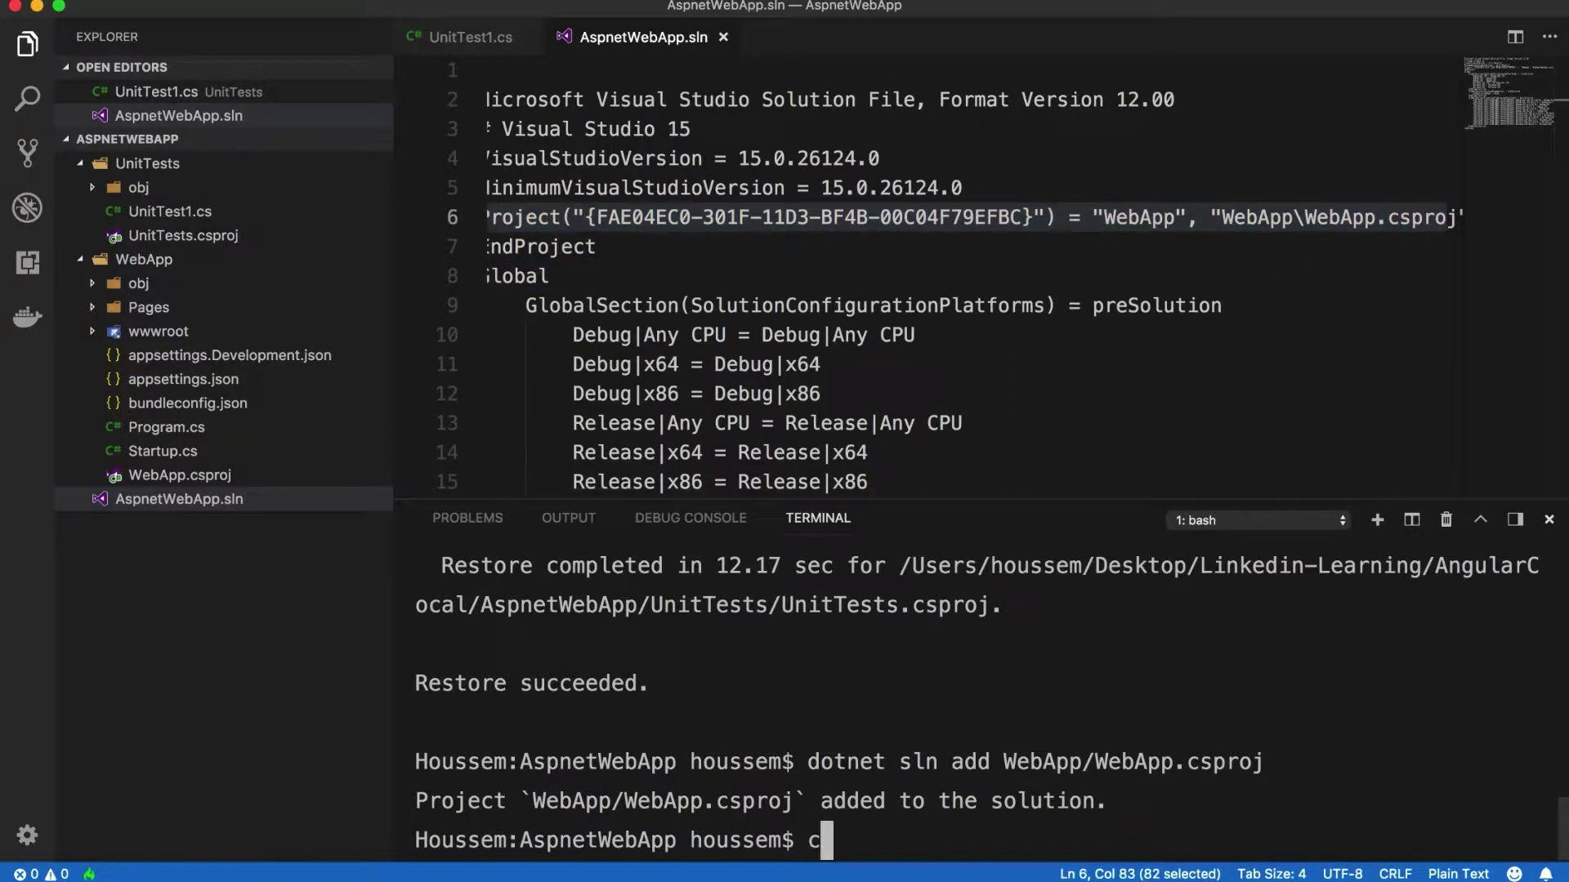
text(ar)
key(Return)
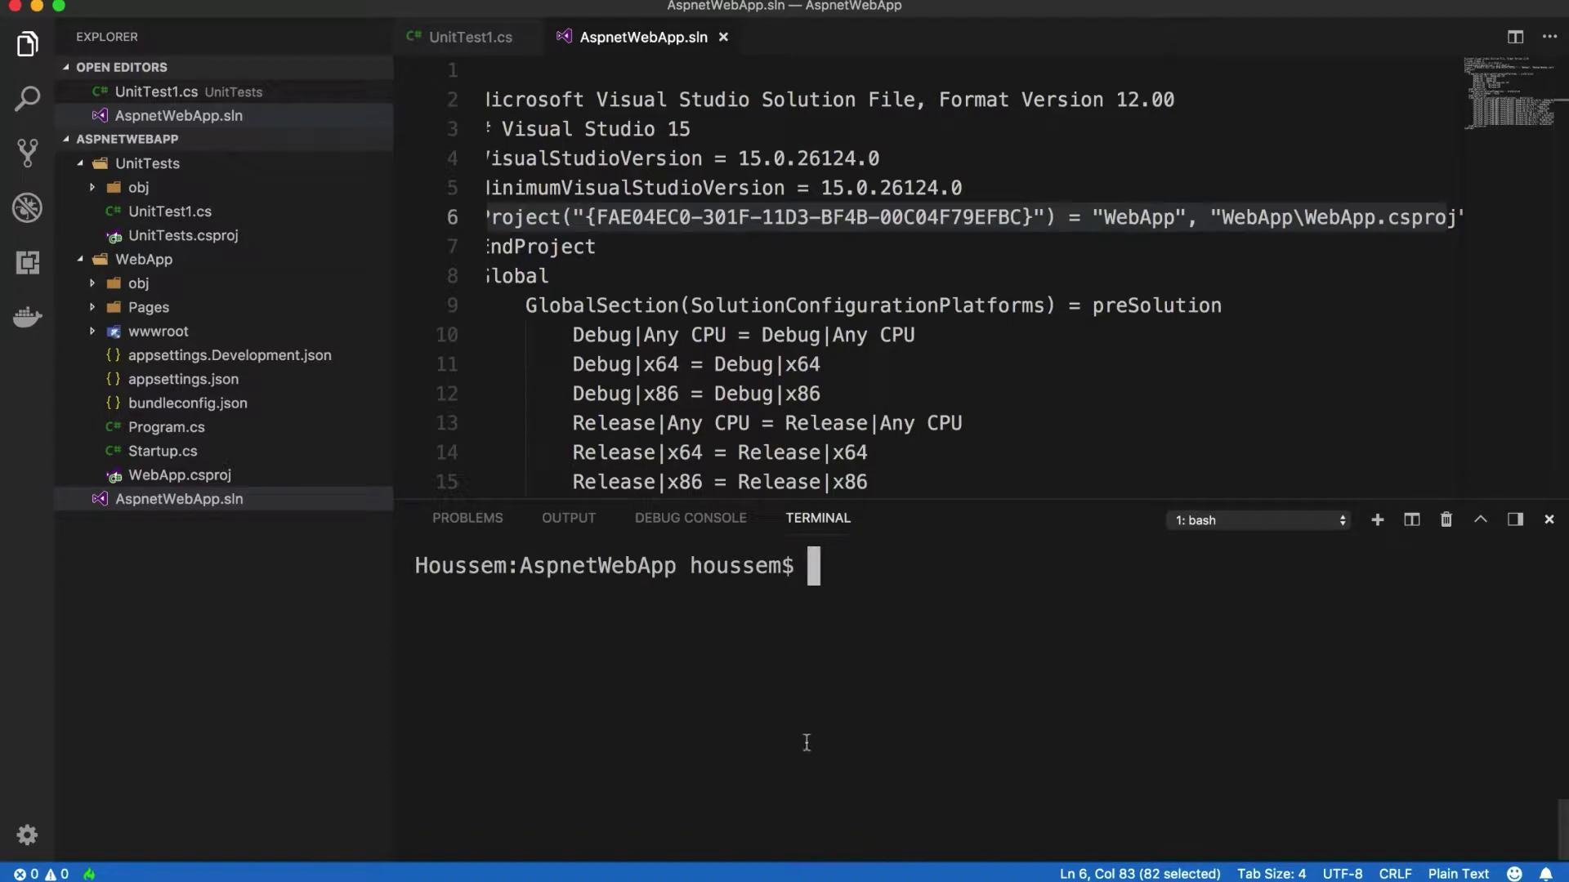
key(Up)
key(Up)
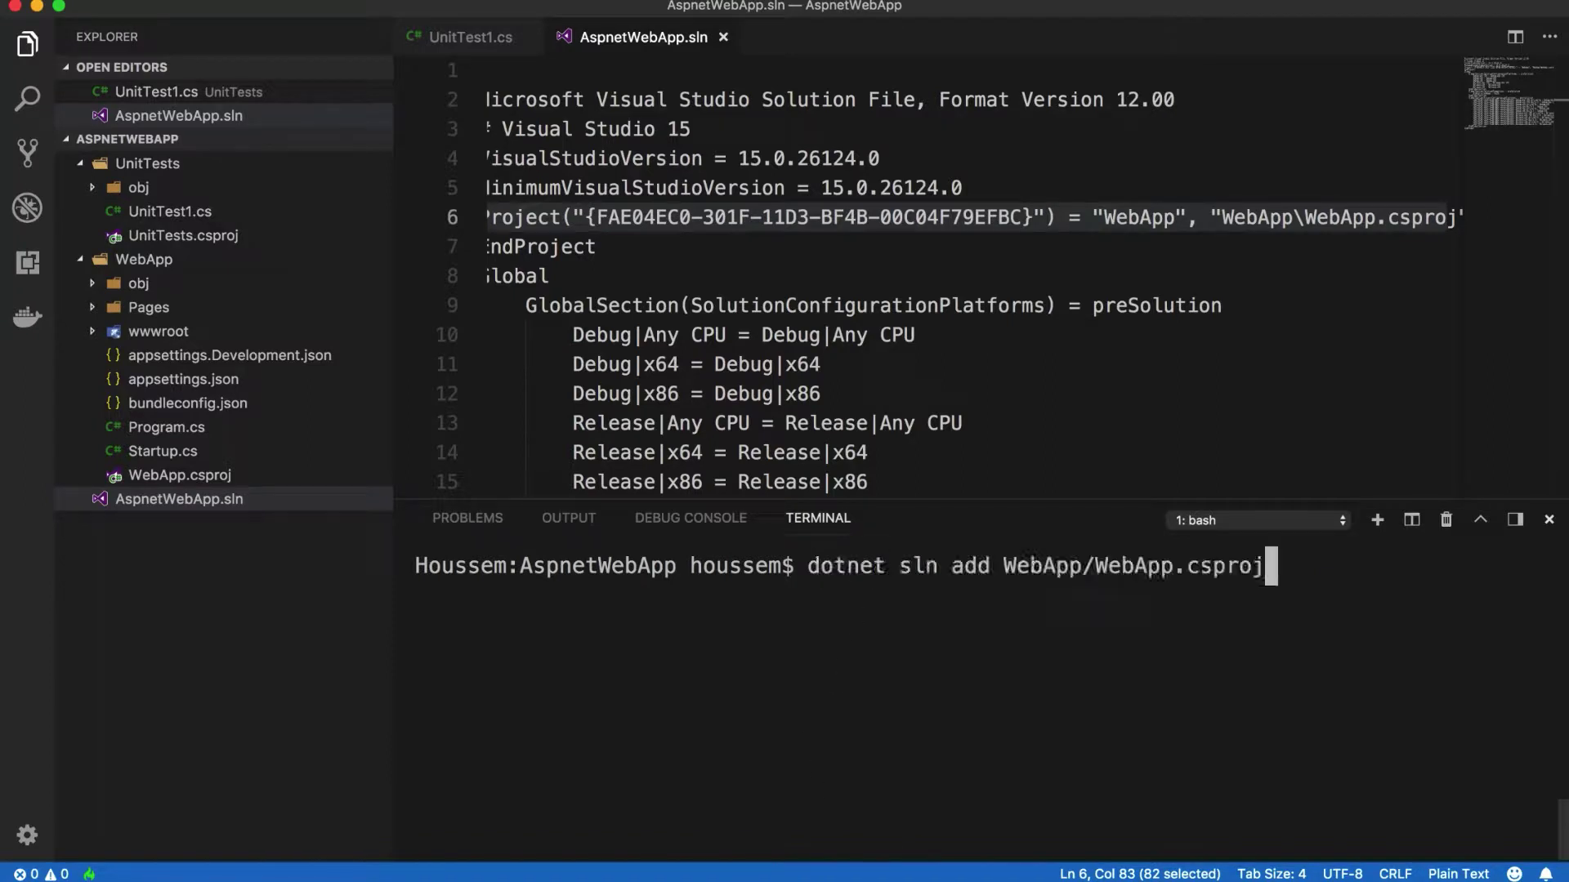
key(BackSpace)
key(BackSpace)
key(BackSpace)
key(BackSpace)
key(BackSpace)
key(BackSpace)
key(BackSpace)
key(BackSpace)
key(BackSpace)
key(BackSpace)
key(BackSpace)
key(BackSpace)
key(BackSpace)
key(BackSpace)
key(BackSpace)
key(BackSpace)
key(BackSpace)
key(BackSpace)
key(BackSpace)
key(BackSpace)
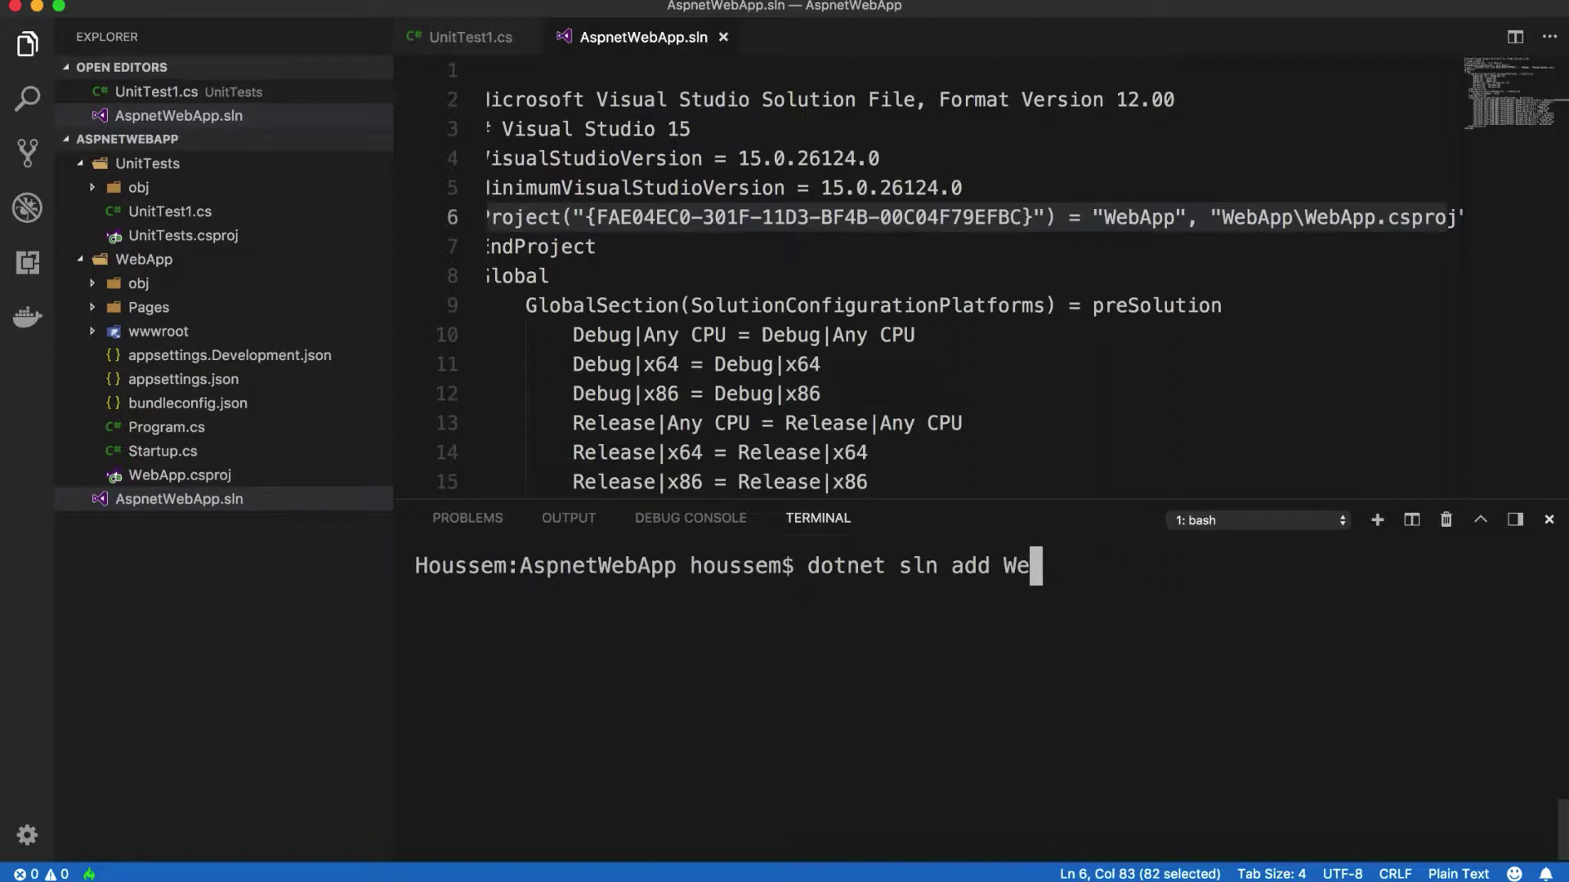
text(UnitTests/UnitTests.csproj)
key(Return)
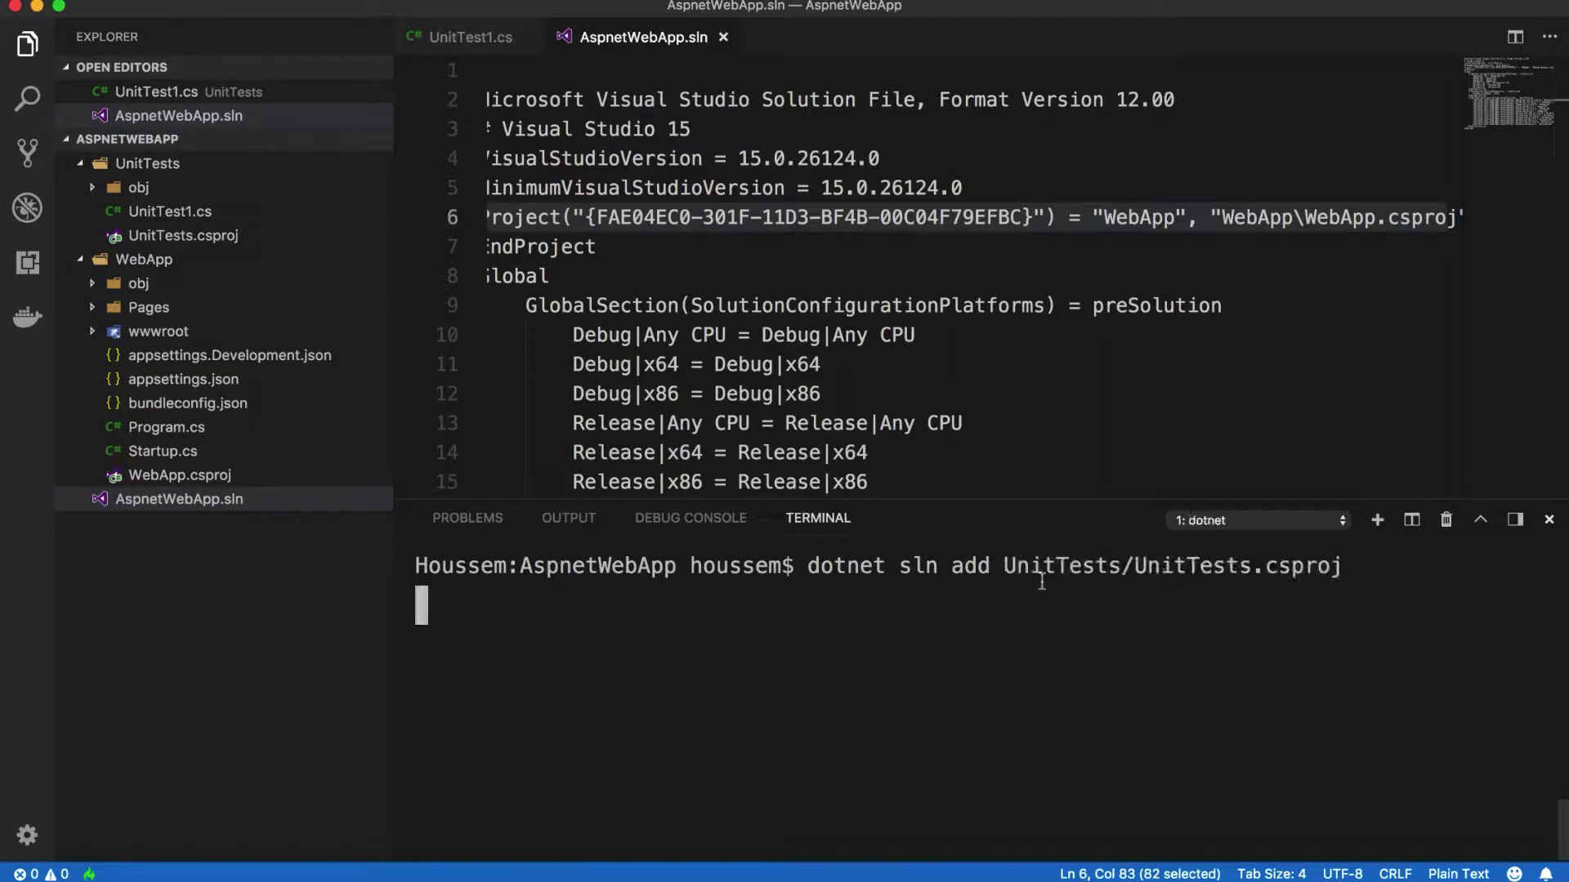
drag(1101, 272, 1226, 284)
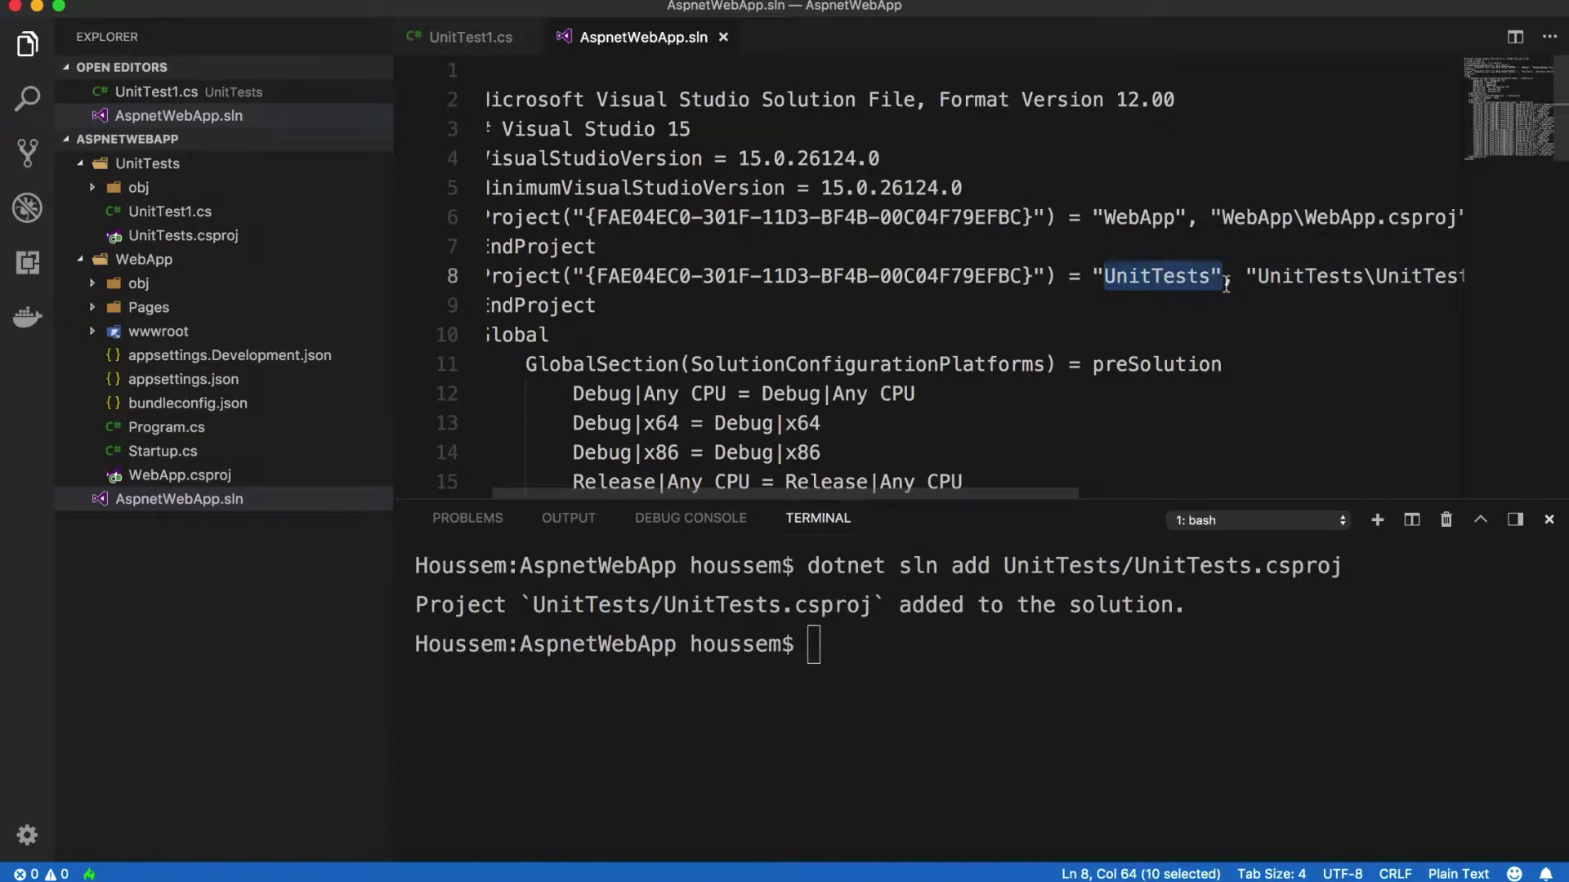
click(532, 547)
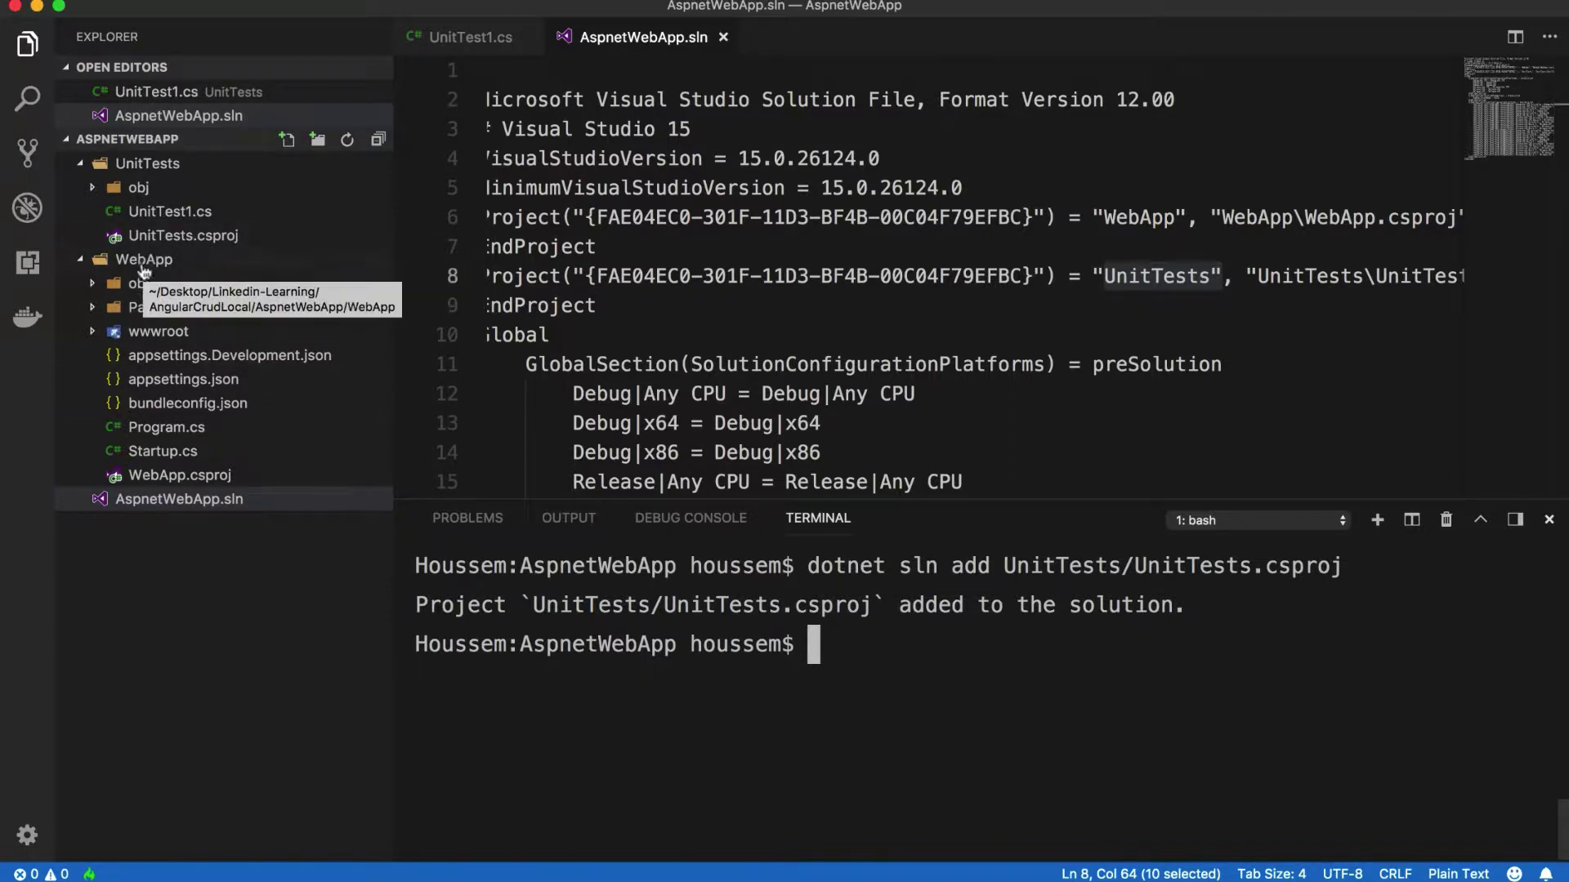
click(219, 239)
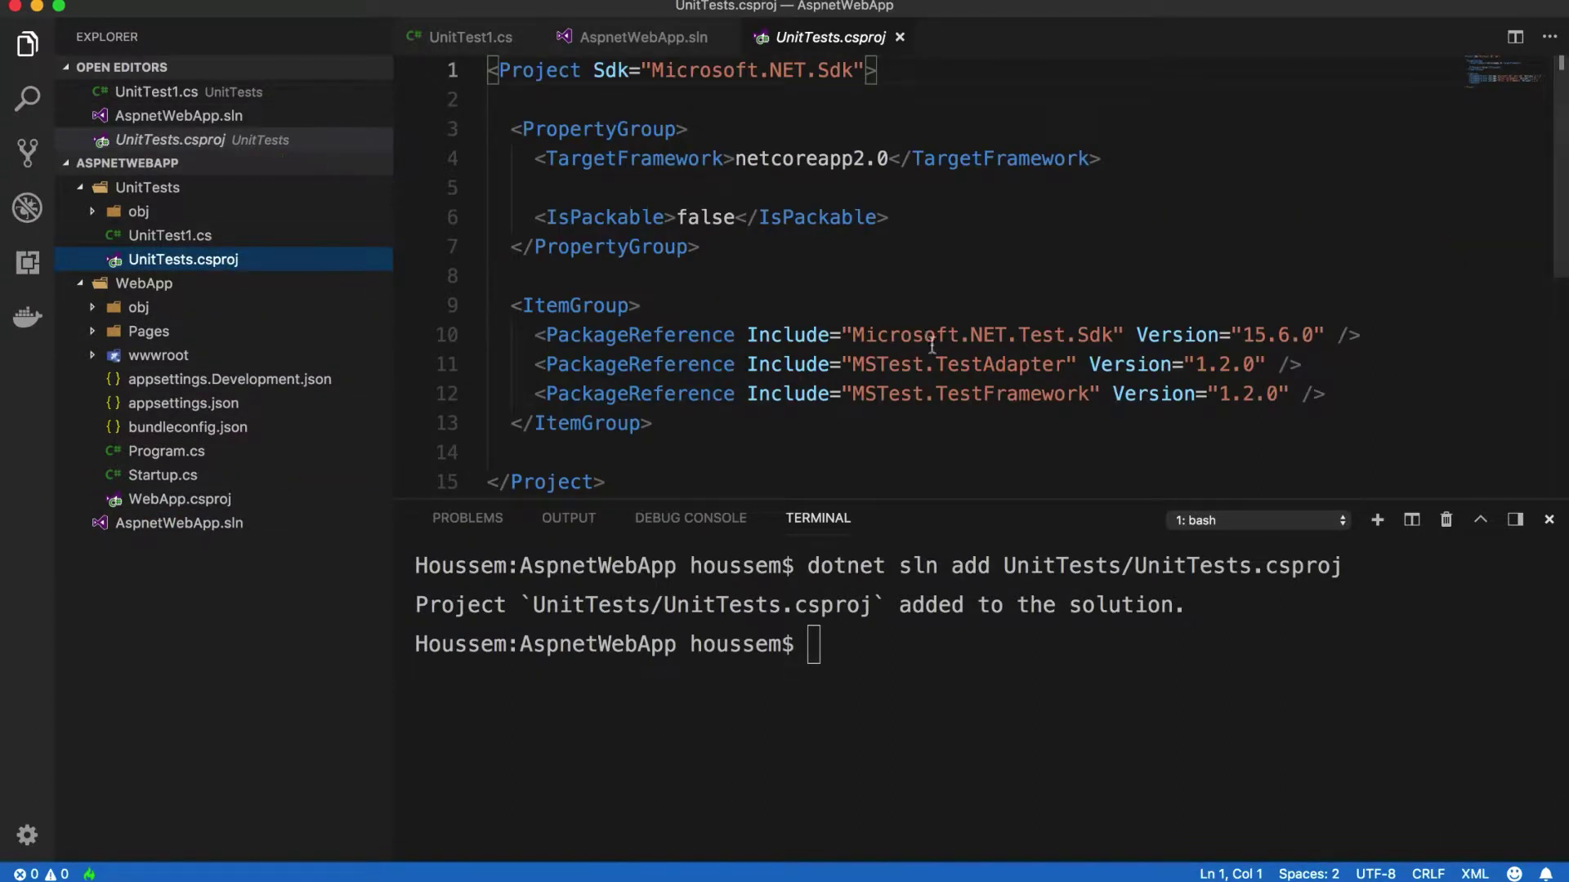
Step: Run dotnet add UnitTests/UnitTests.csproj reference WebApp/WebApp.csproj in the terminal
scroll(932, 345, down, 3)
scroll(932, 346, up, 3)
click(899, 649)
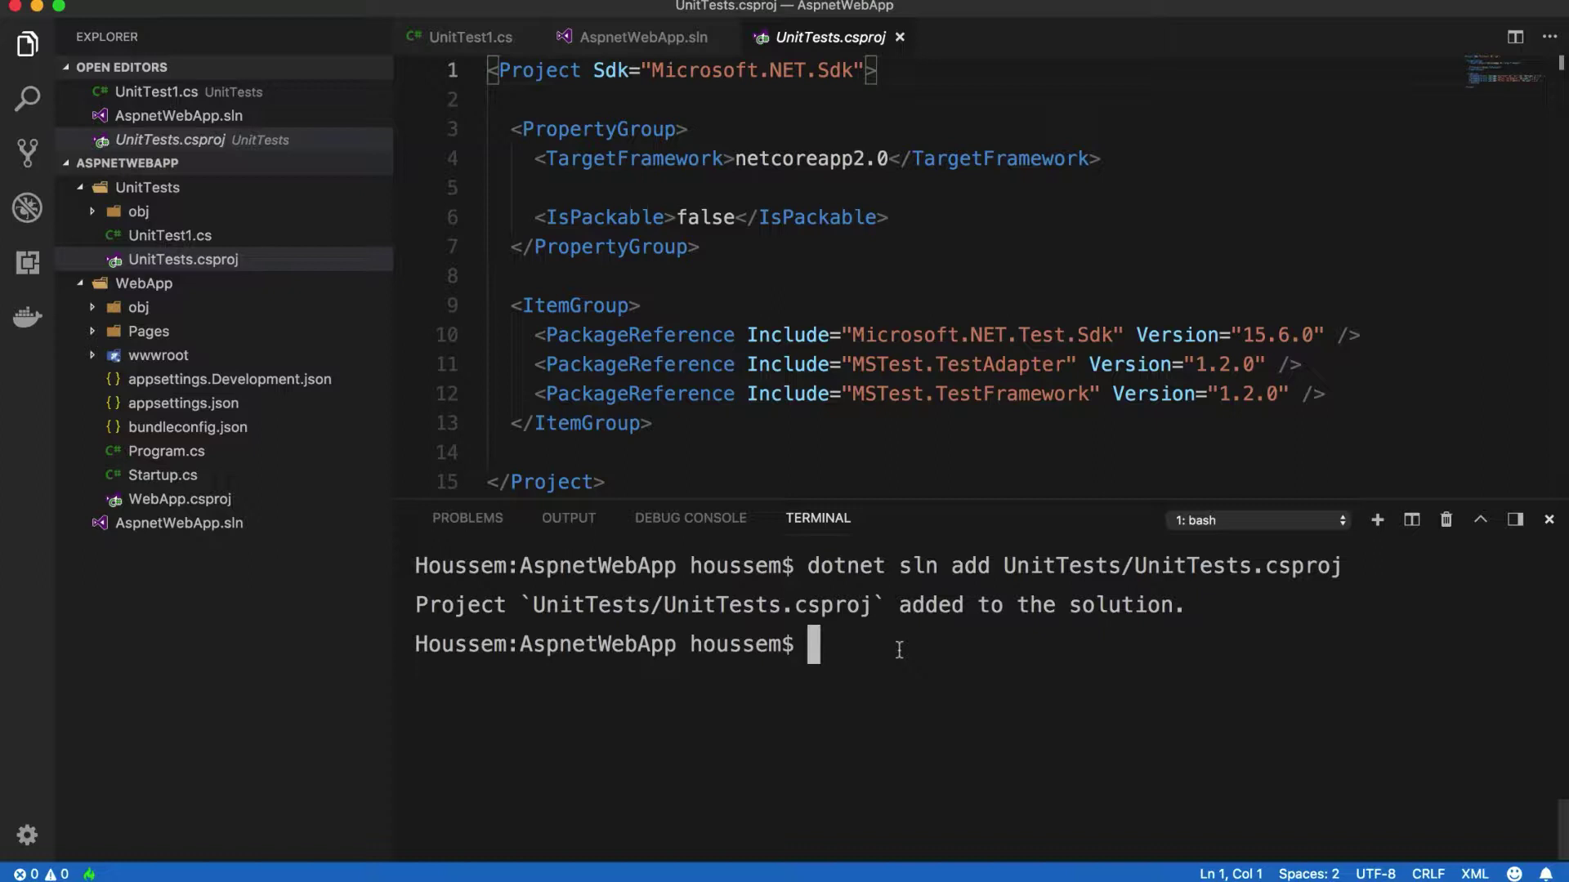
text(dotnet add UnitTests/UnitTests.csproj reference WebApp/WebApp.csproj)
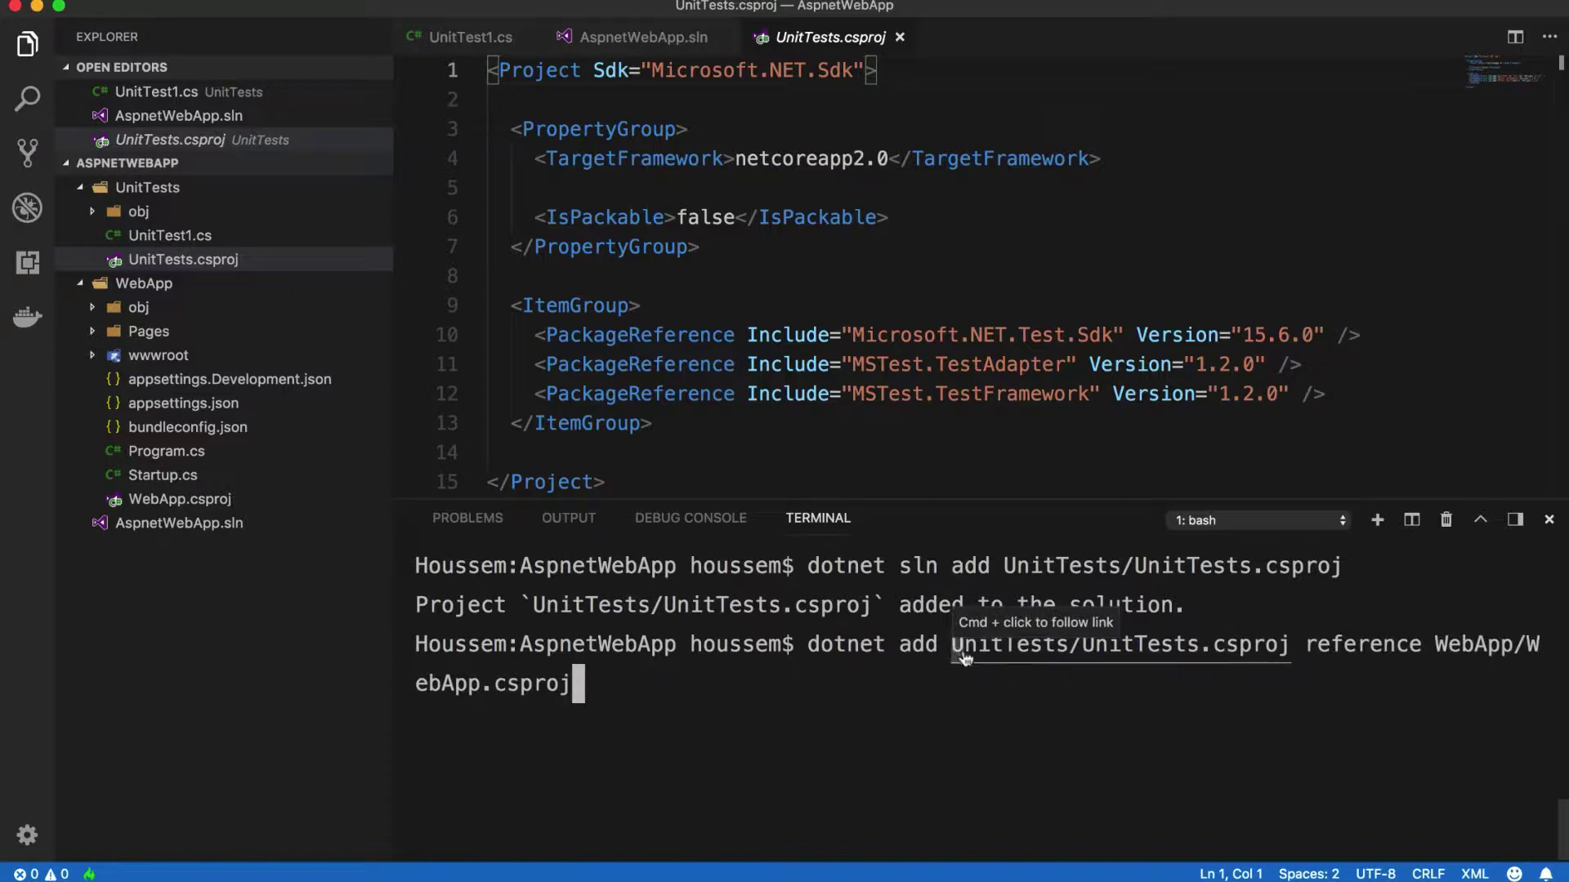
drag(955, 654, 1291, 647)
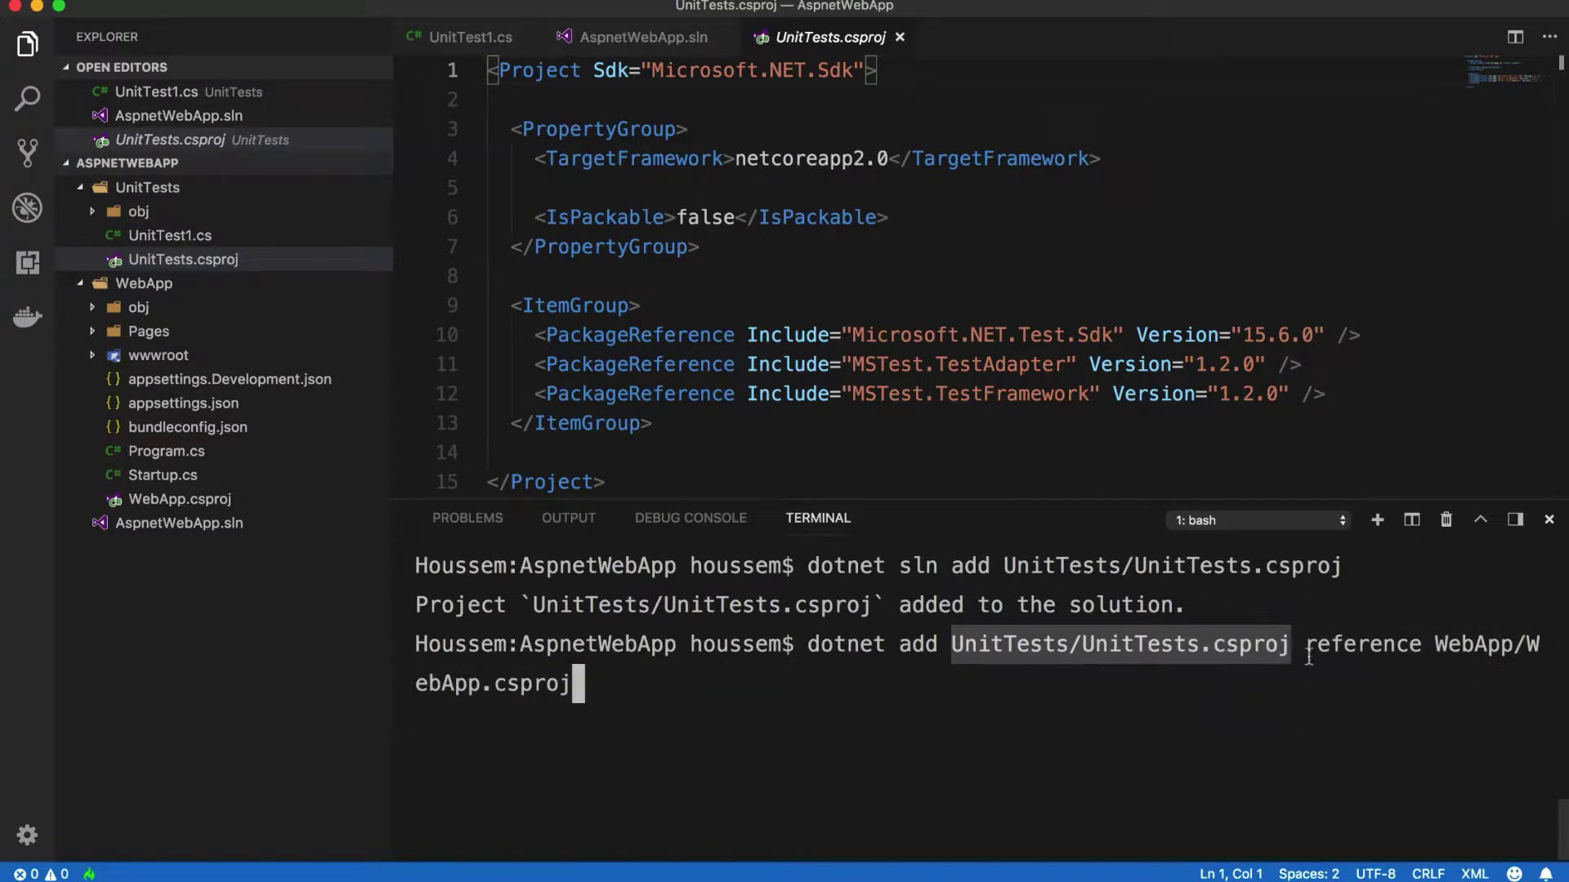
double_click(1347, 641)
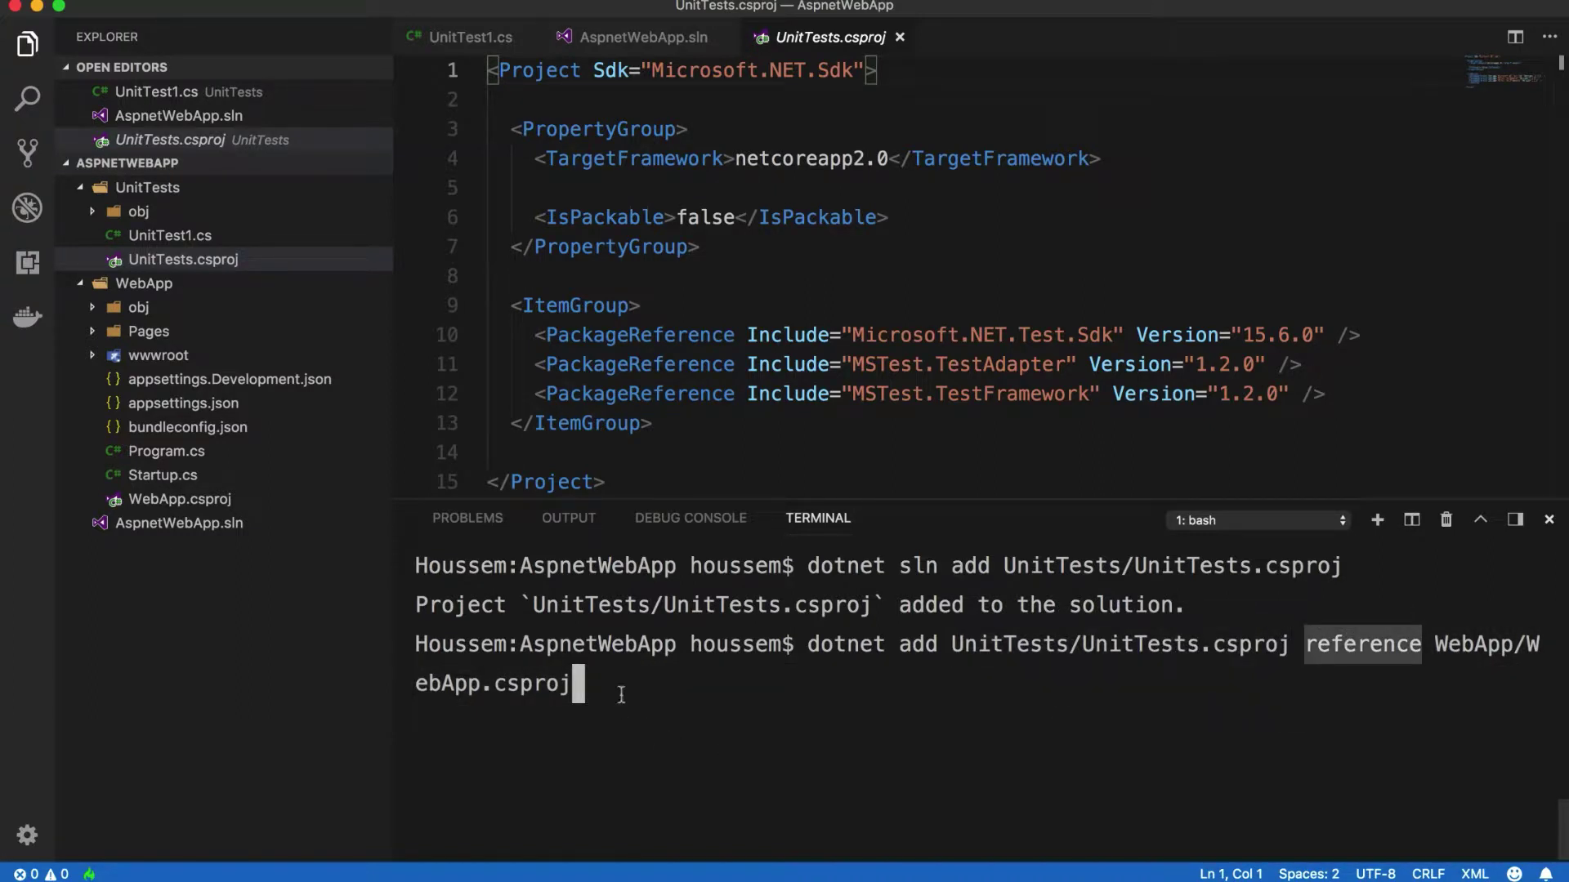
click(621, 691)
key(Return)
Step: Inspect the new ItemGroup referencing ..\WebApp\WebApp.csproj, then clear the terminal
scroll(540, 367, down, 3)
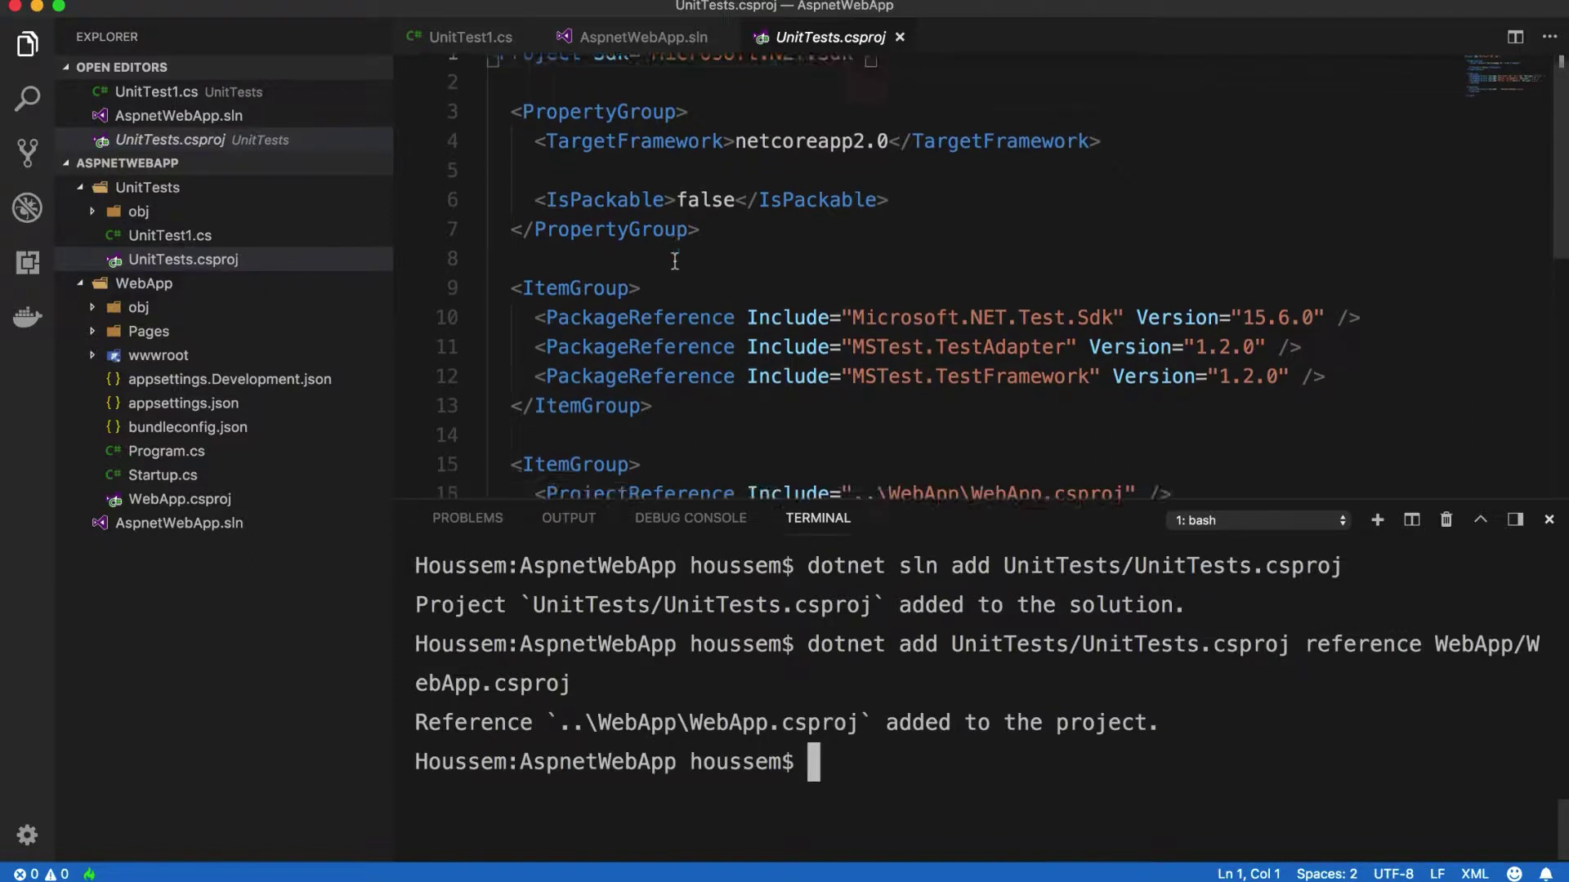
drag(540, 367, 1152, 366)
click(710, 394)
drag(710, 394, 500, 337)
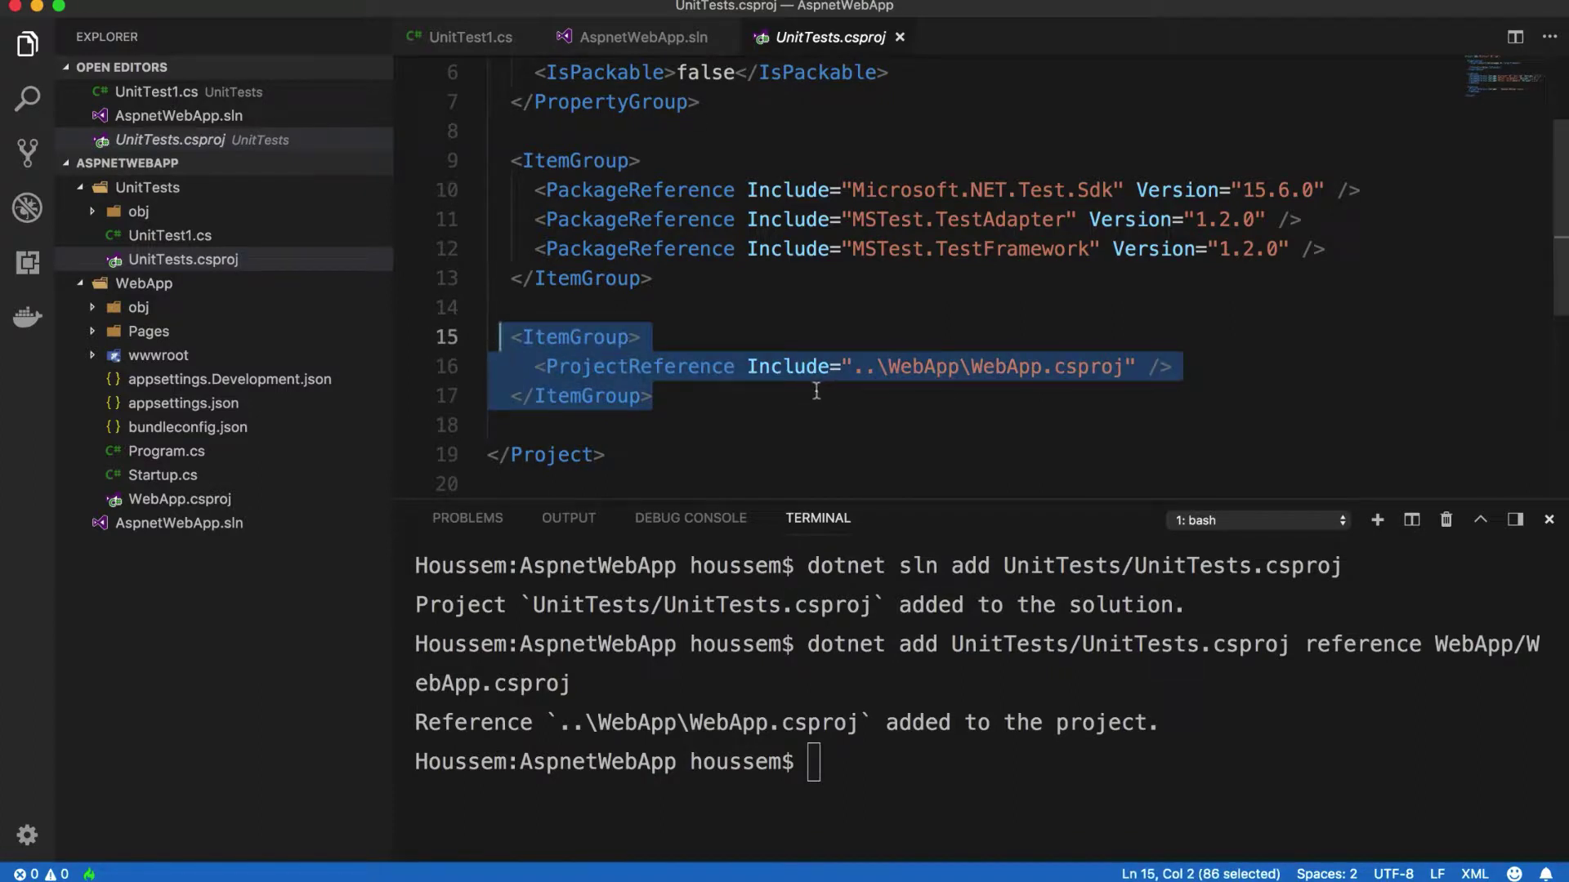
double_click(983, 366)
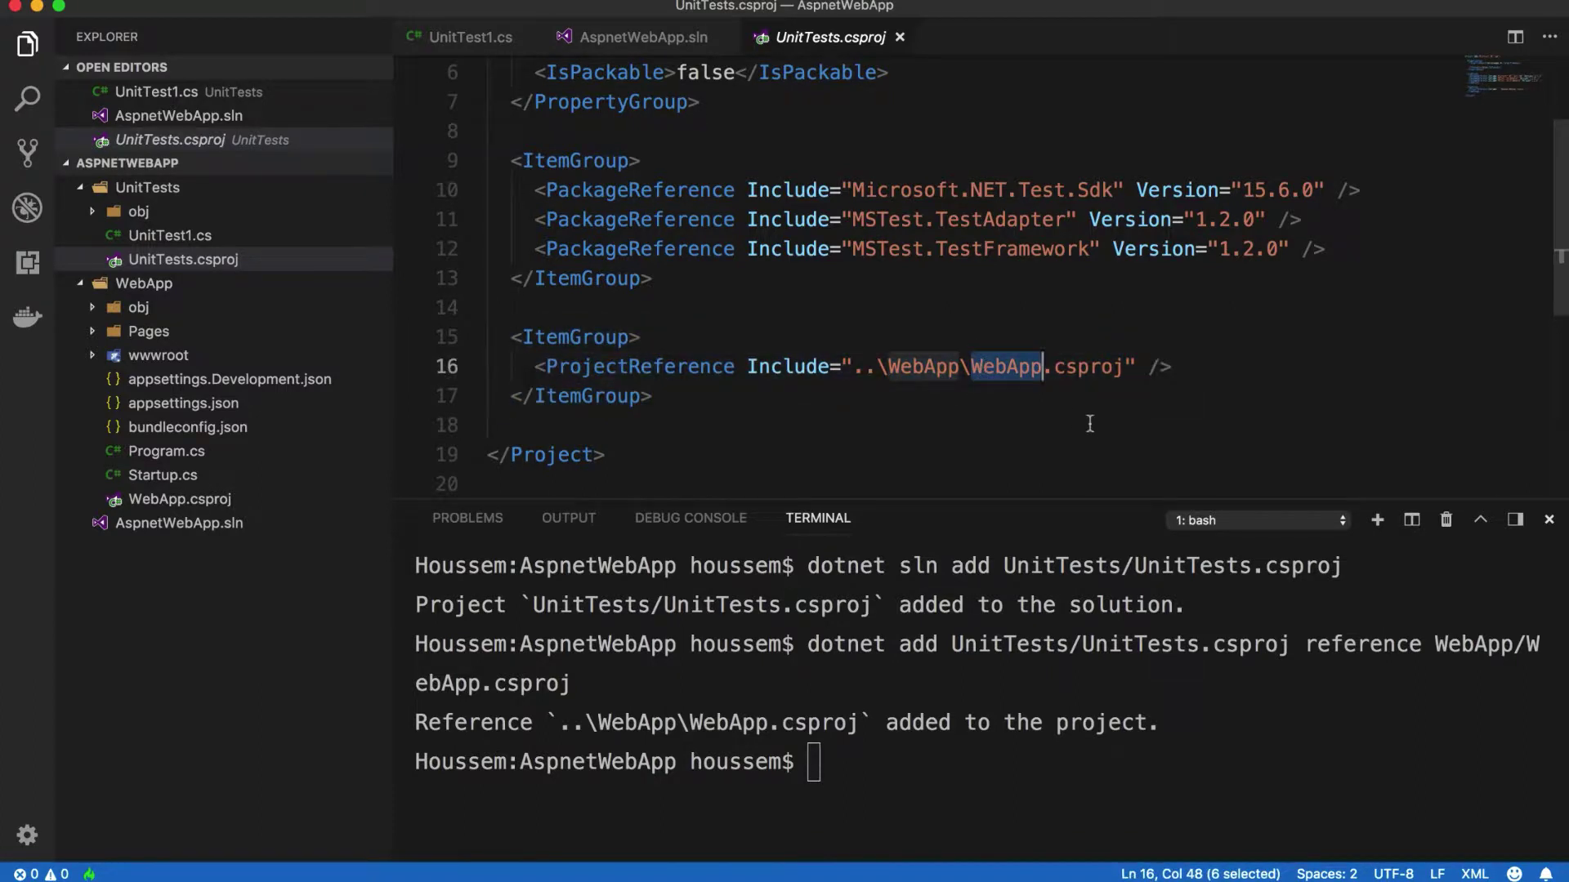
key(ctrl+l)
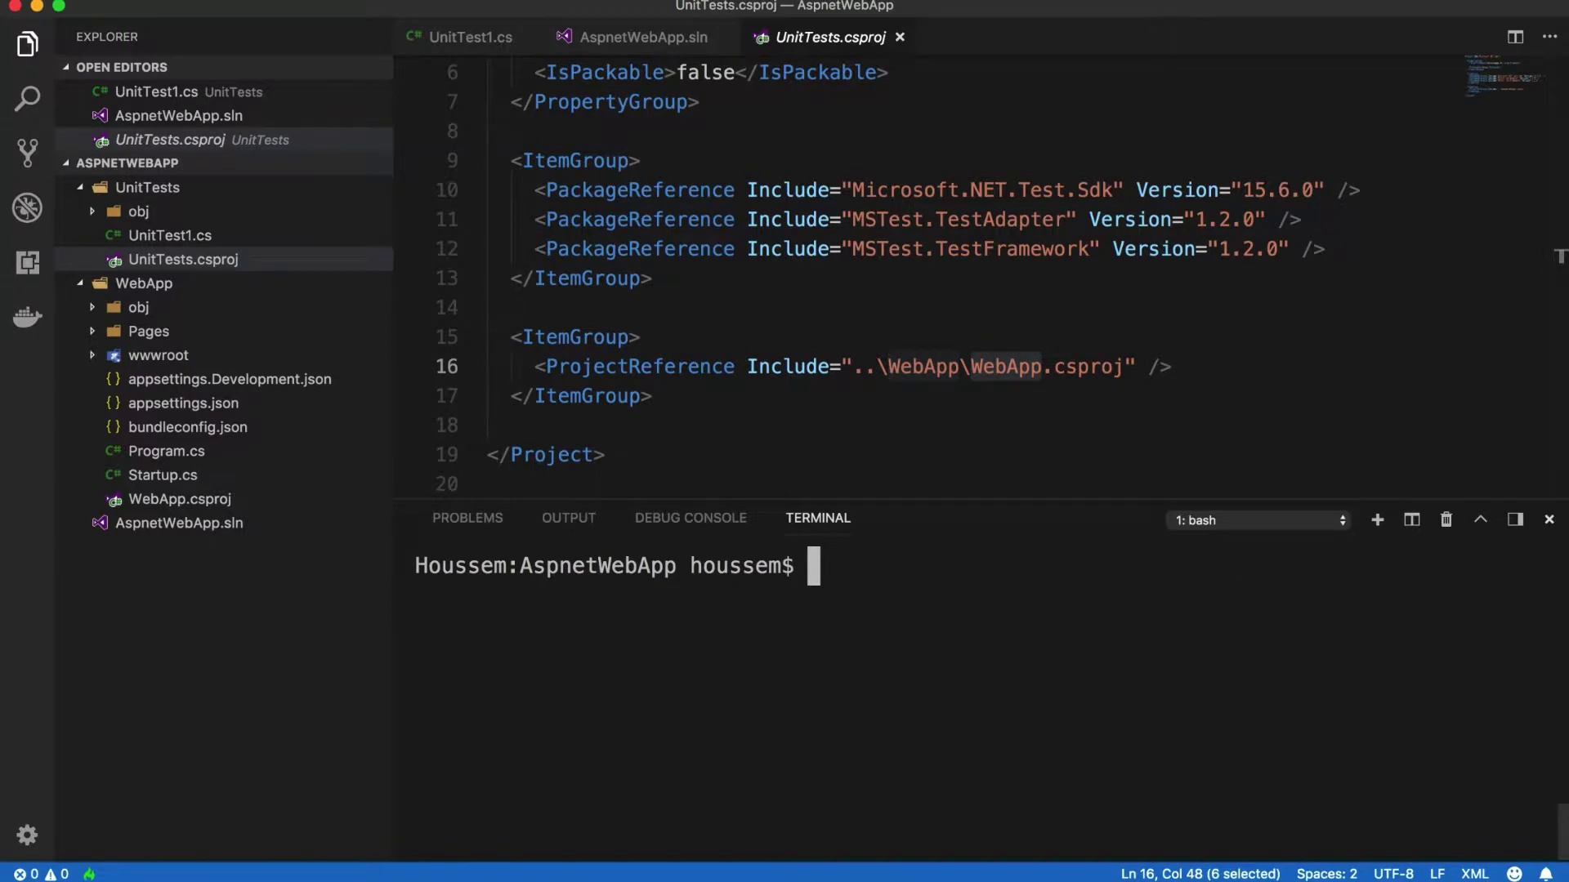
text(dotnet )
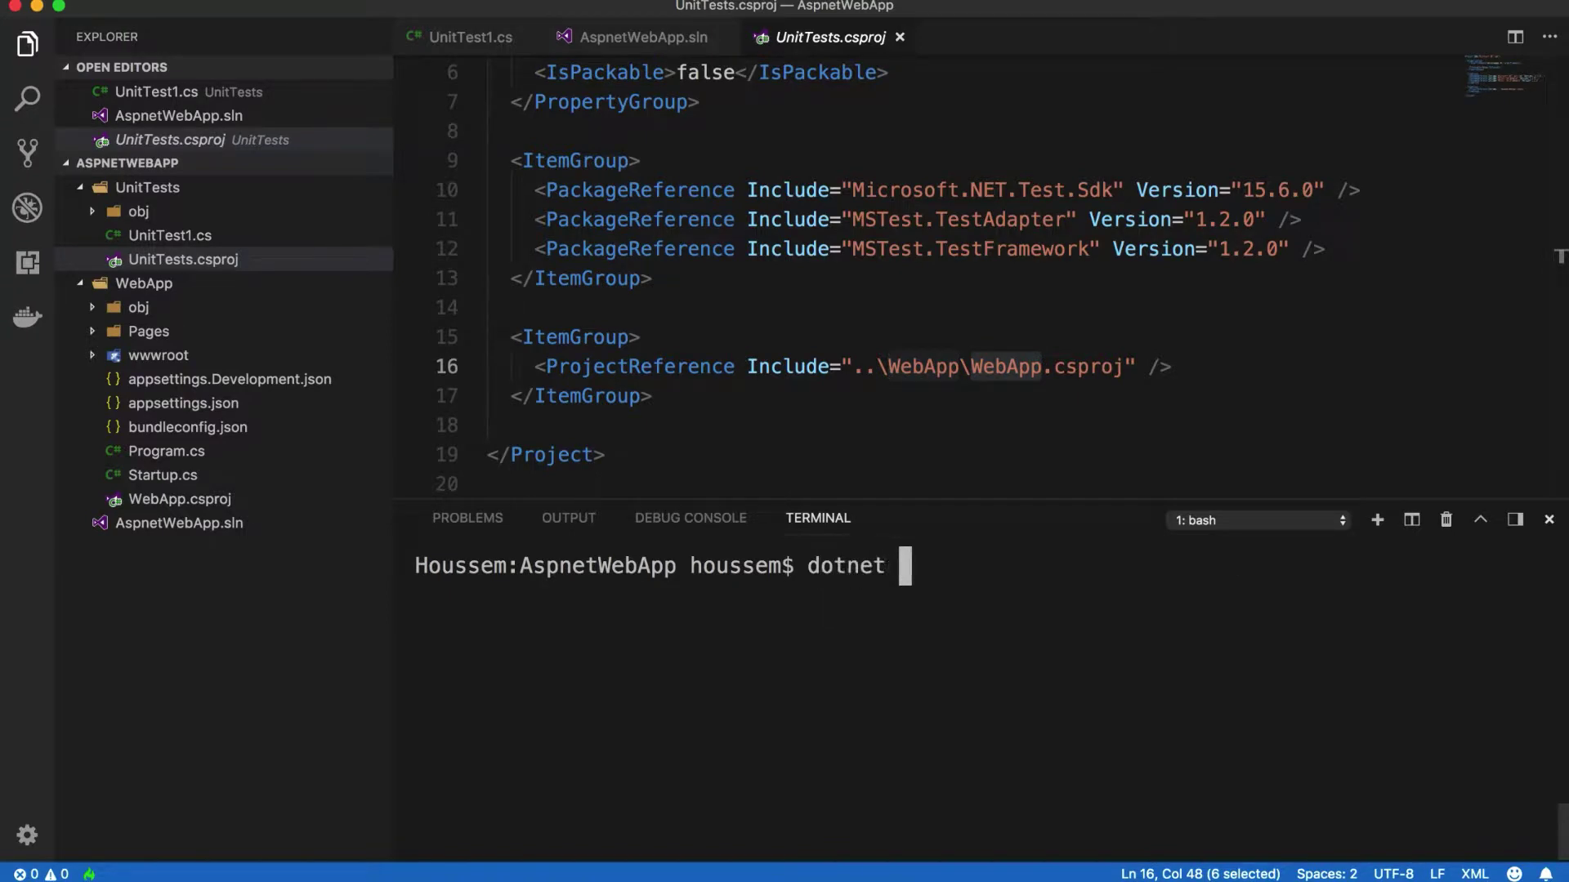
text(run --)
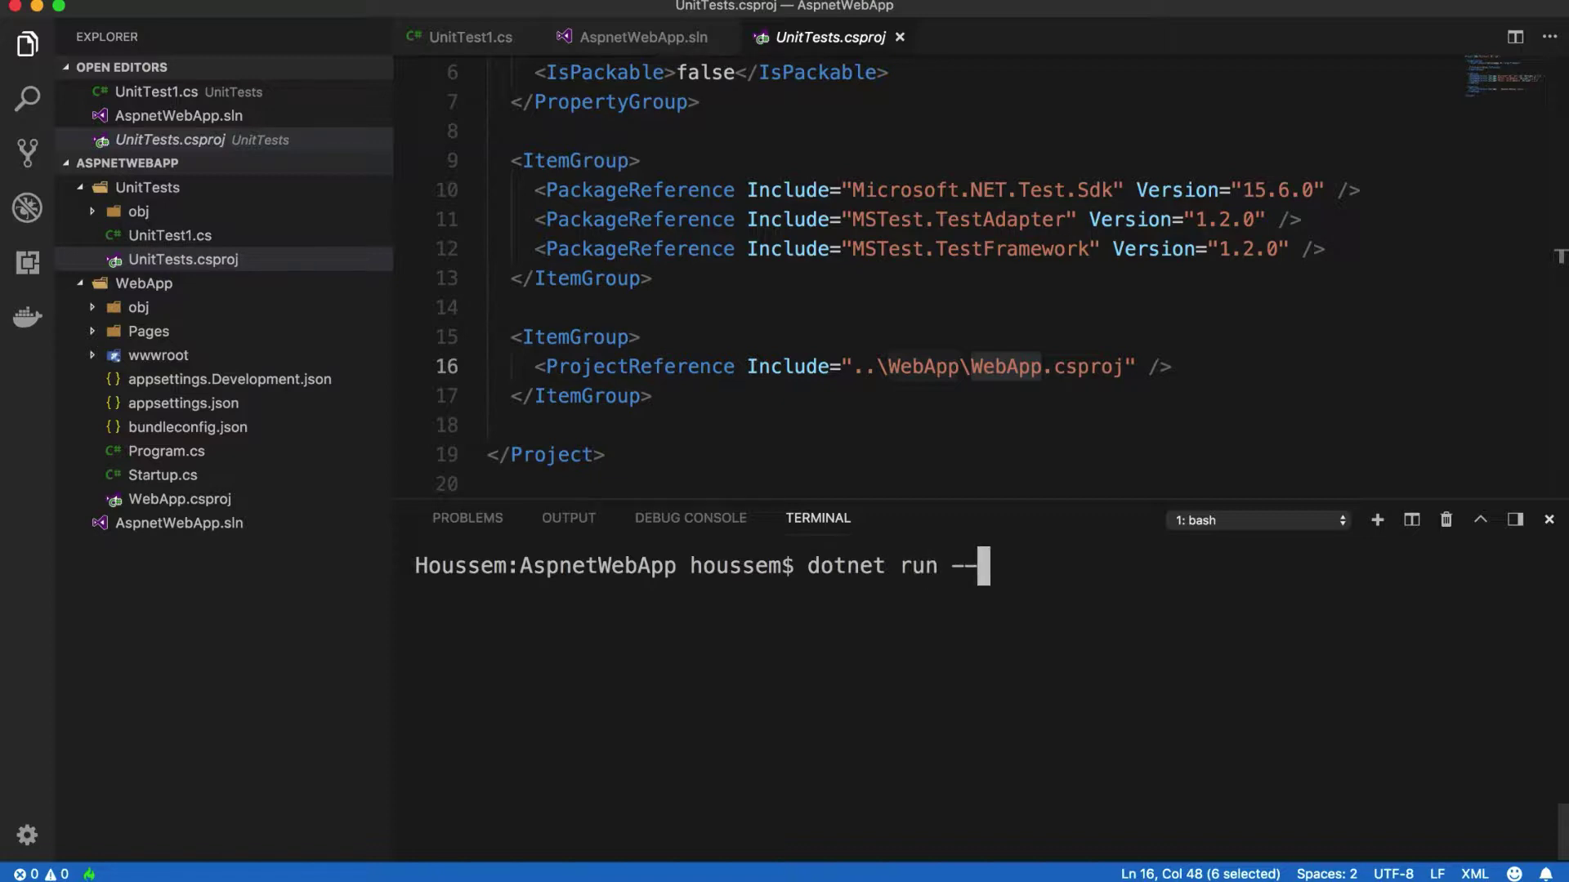
text(project )
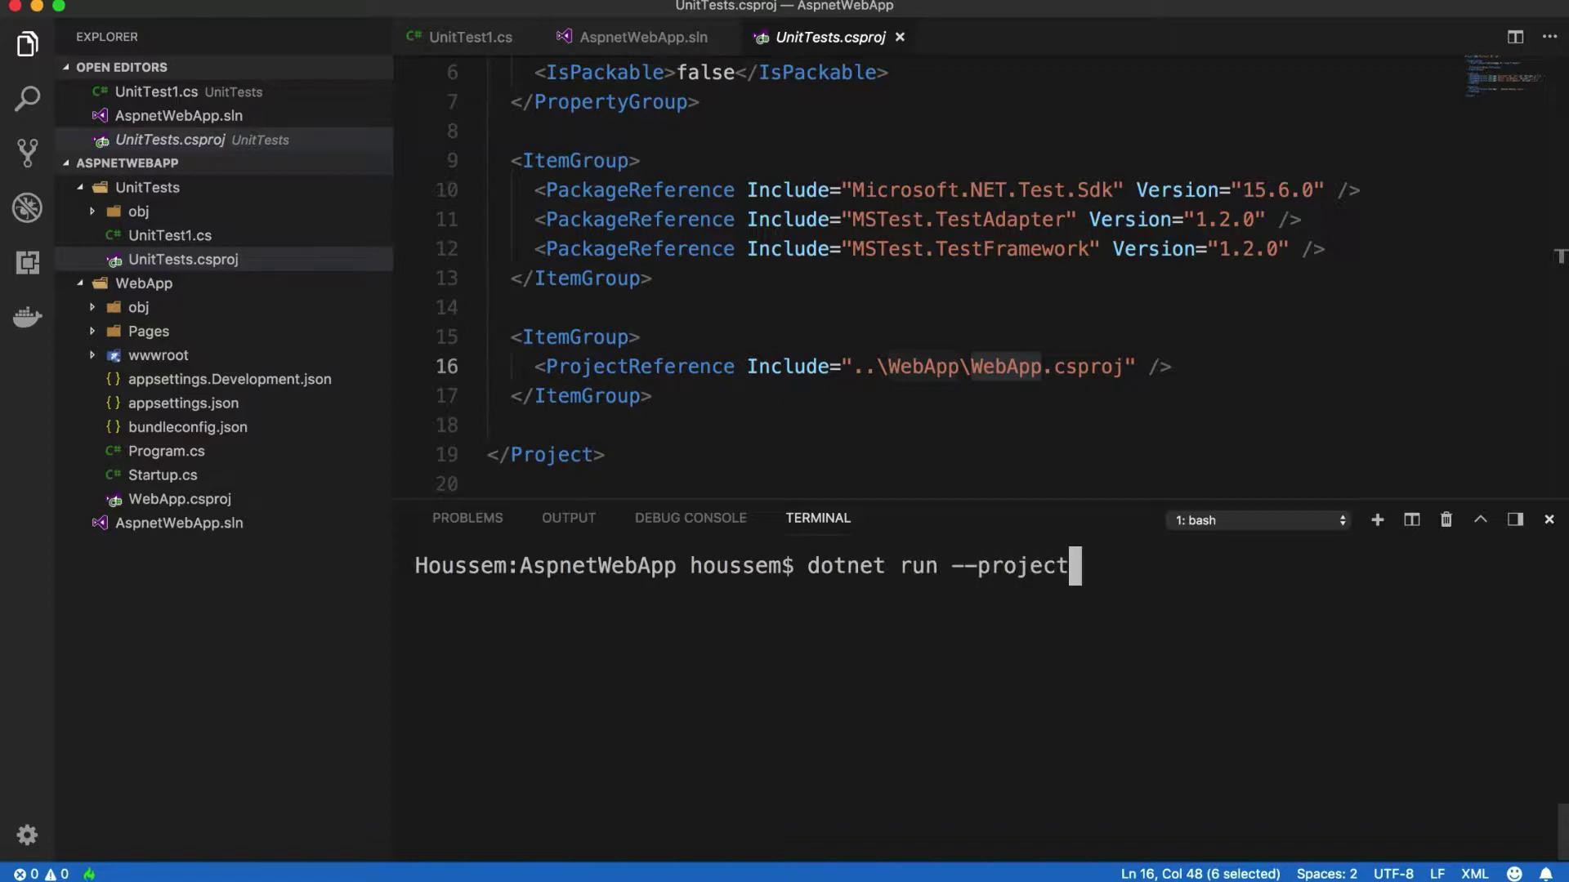
text(WebApp/WebApp.csproj)
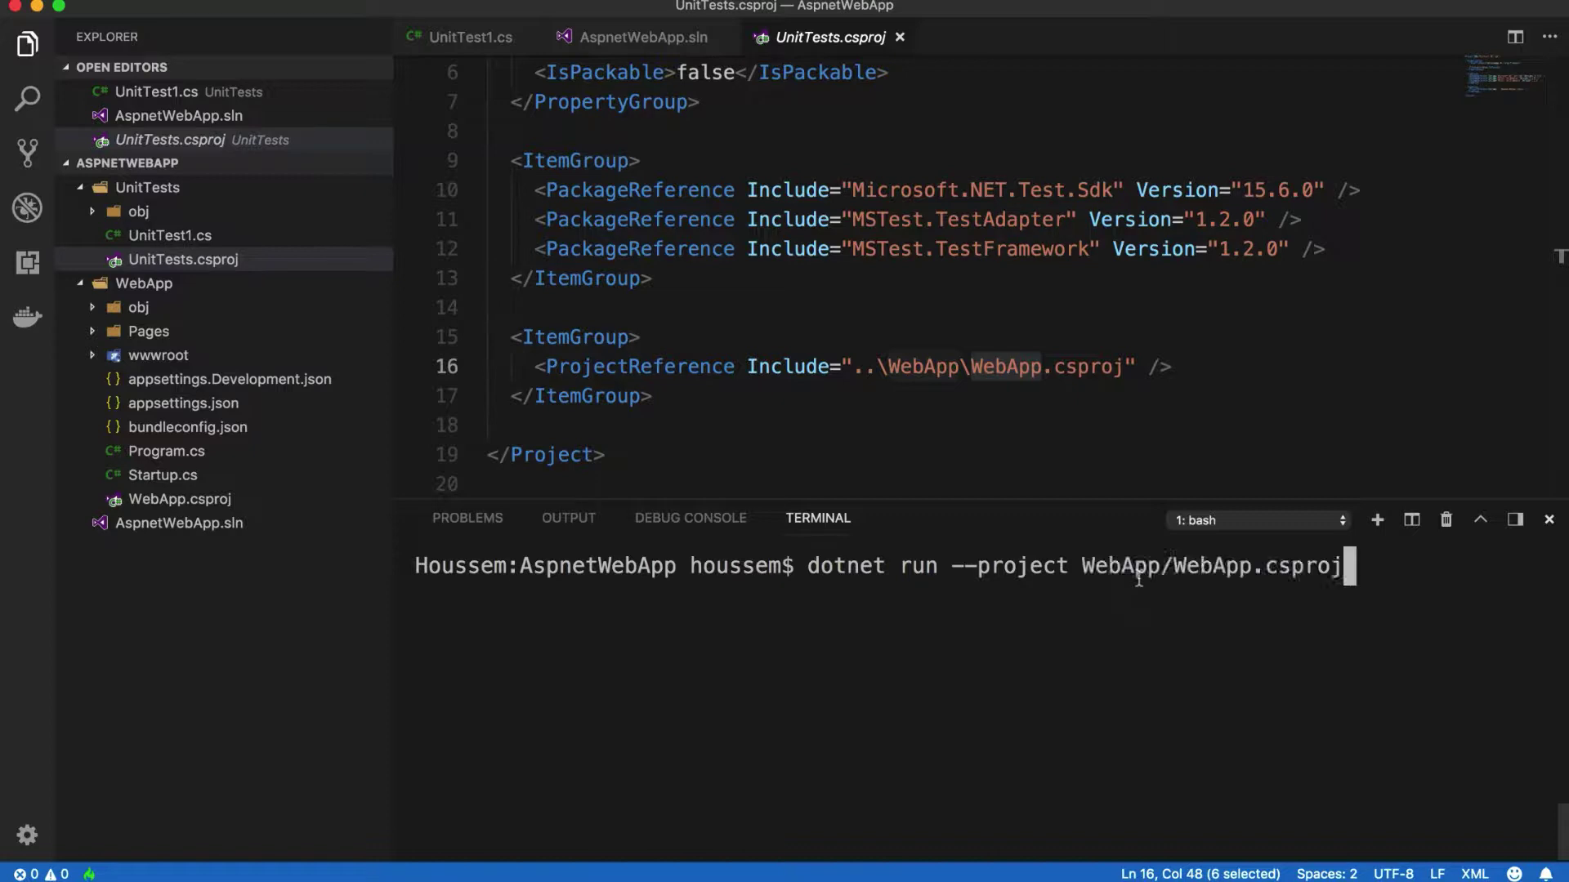
key(Return)
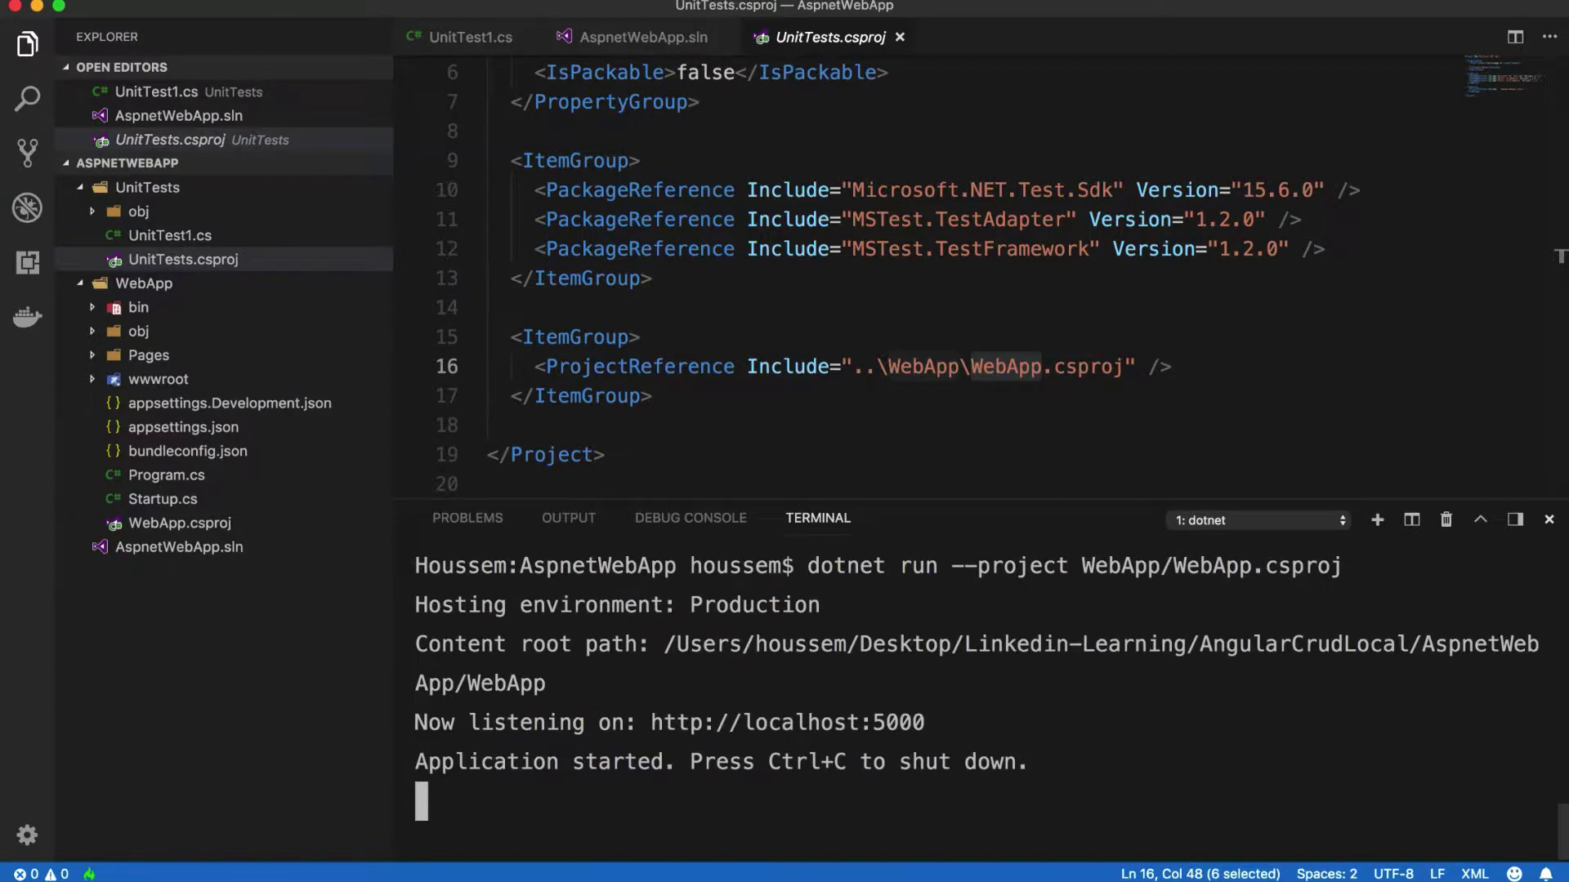
drag(939, 721, 655, 717)
key(super+c)
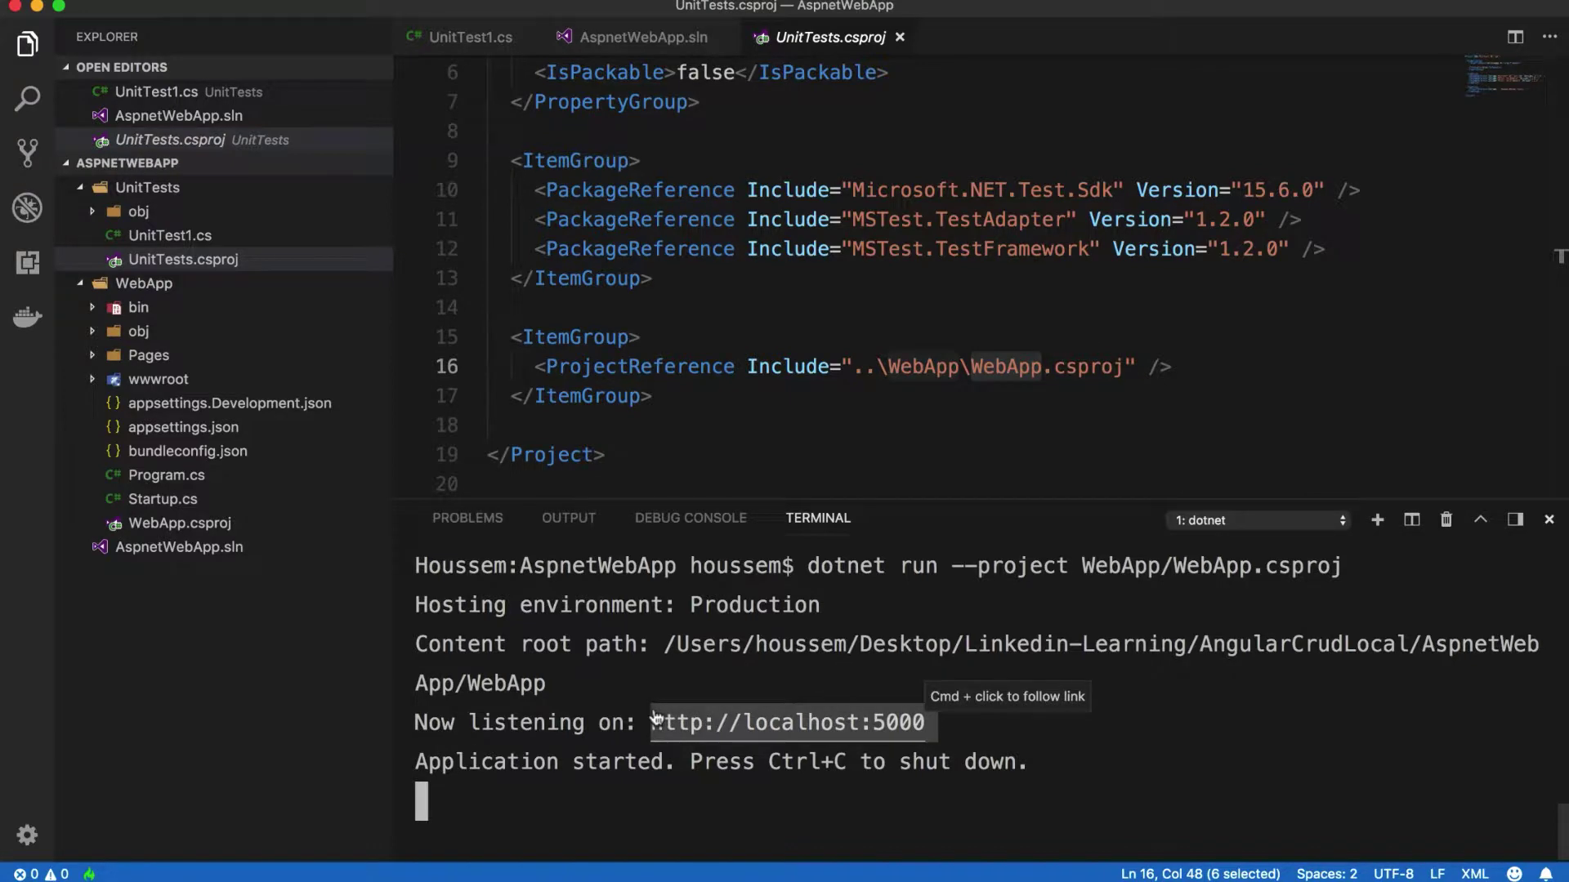
key(ctrl+Left)
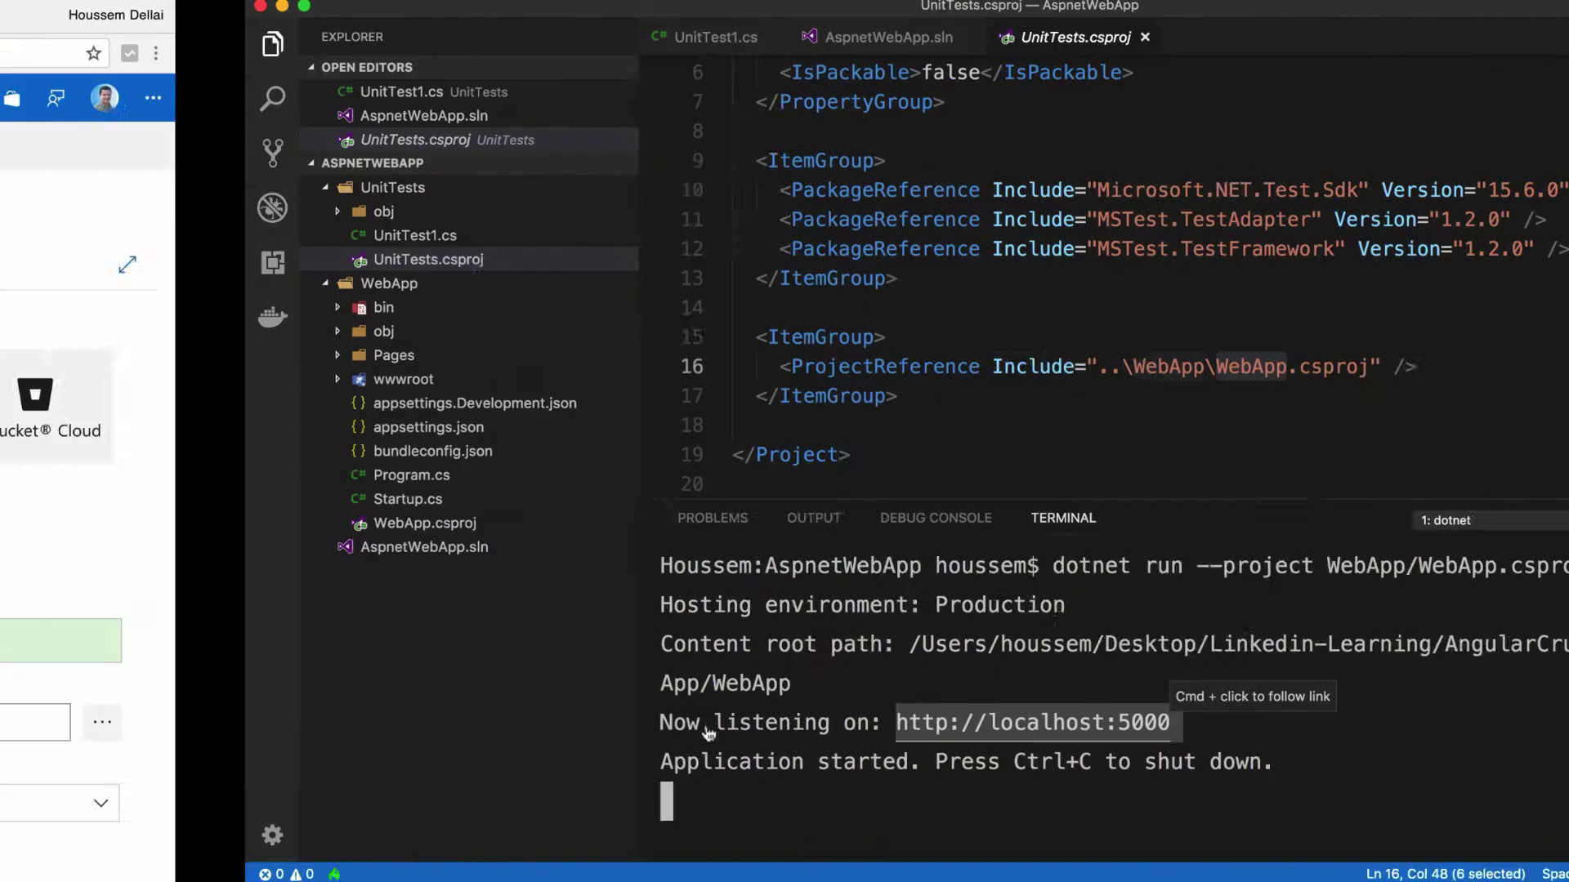
Step: Load the WebApp home page at localhost:5000 in a new Chrome tab, then return to VS Code
click(1091, 25)
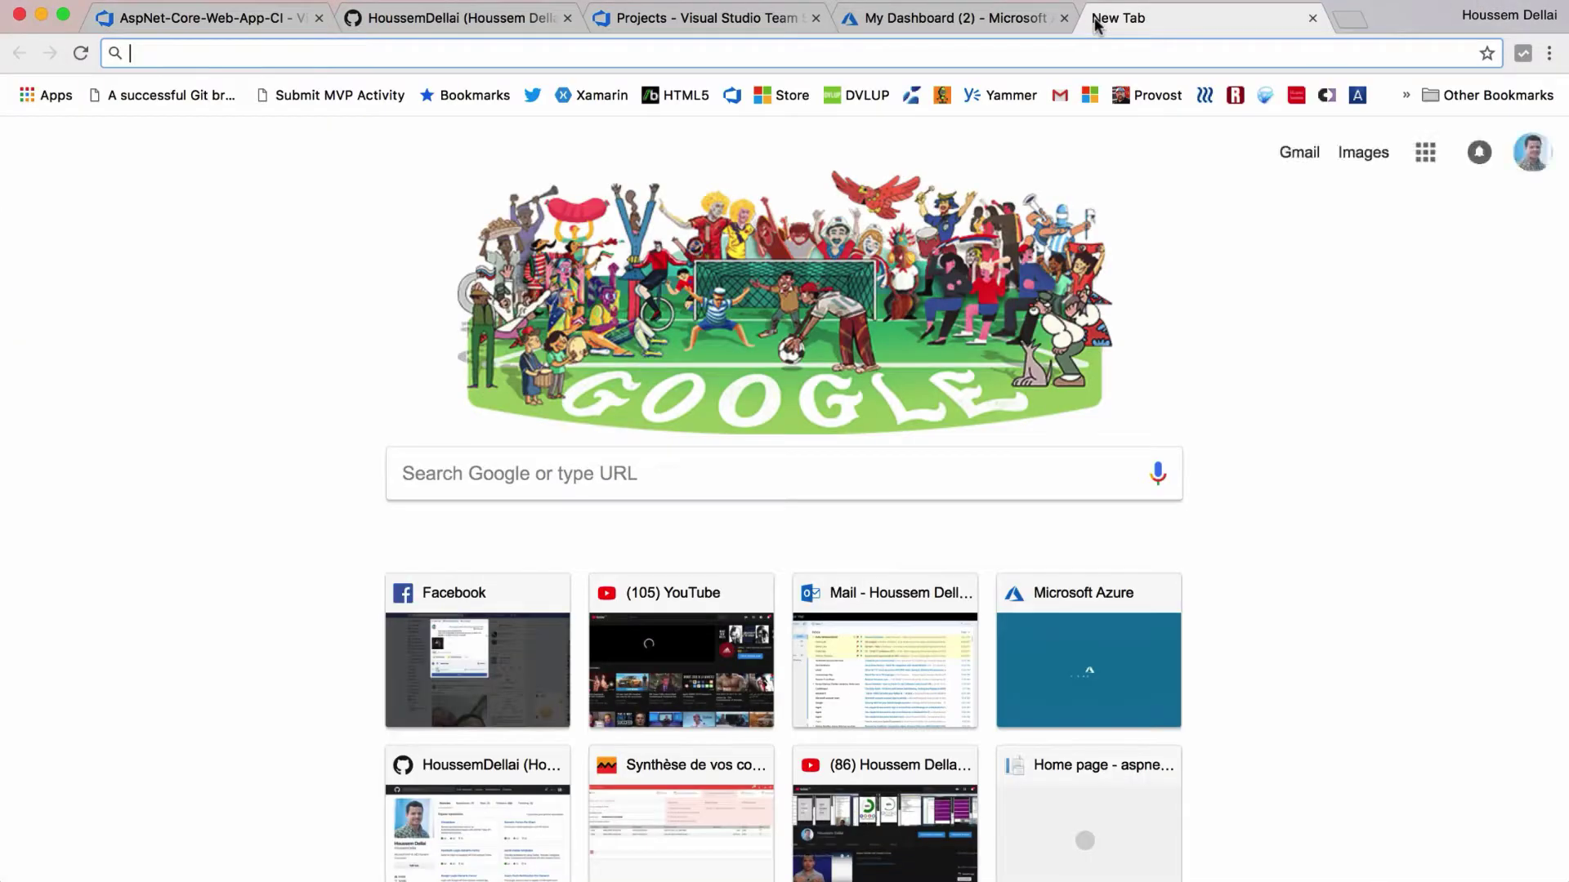
key(super+v)
key(Return)
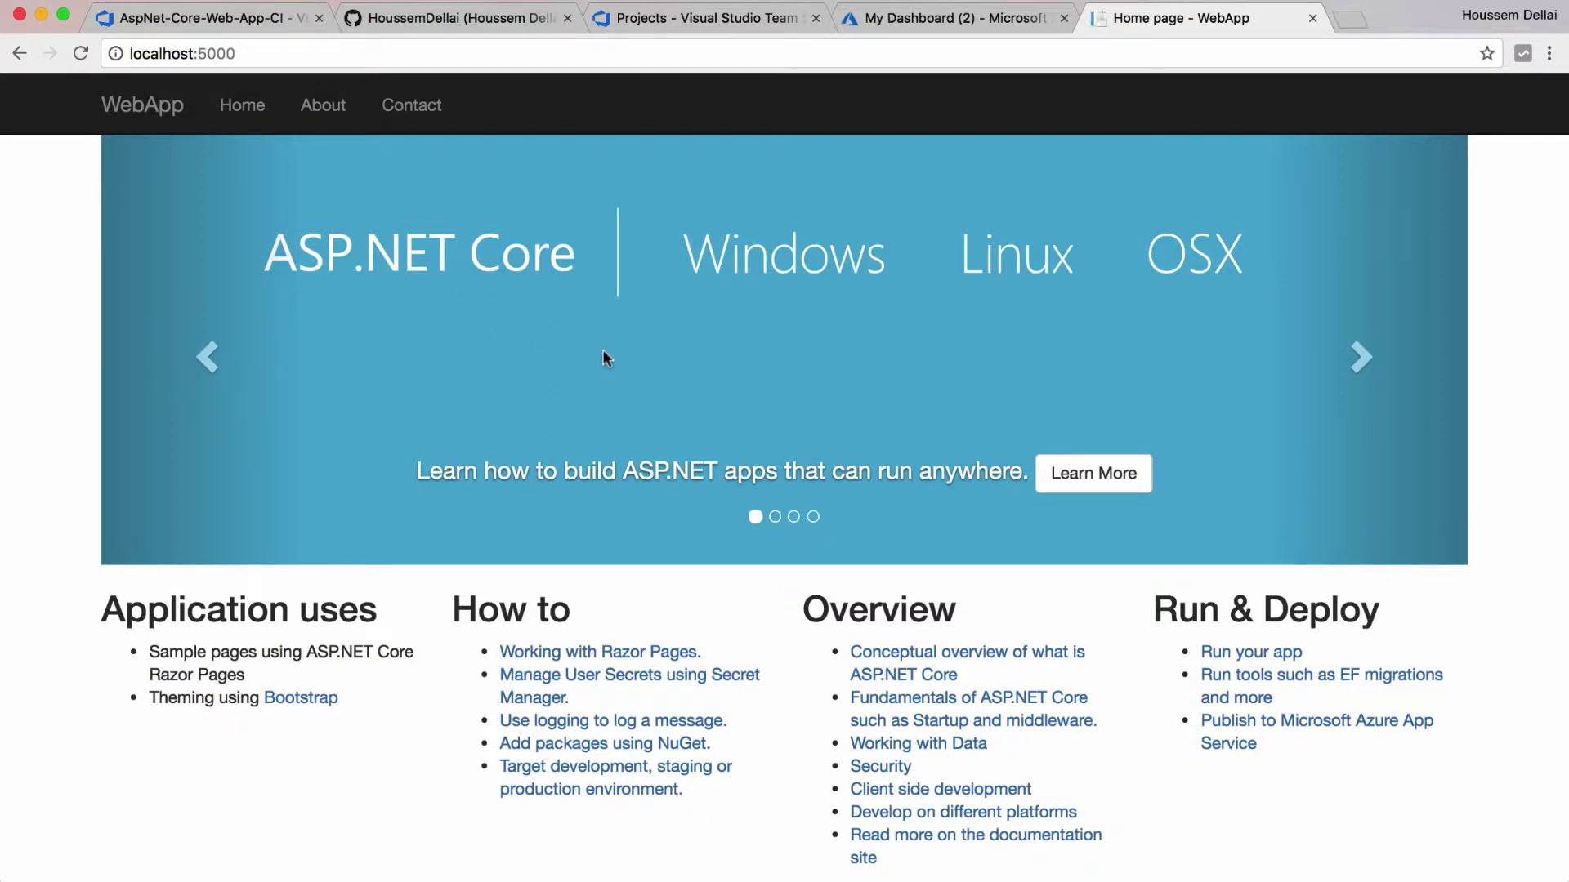
key(ctrl+Left)
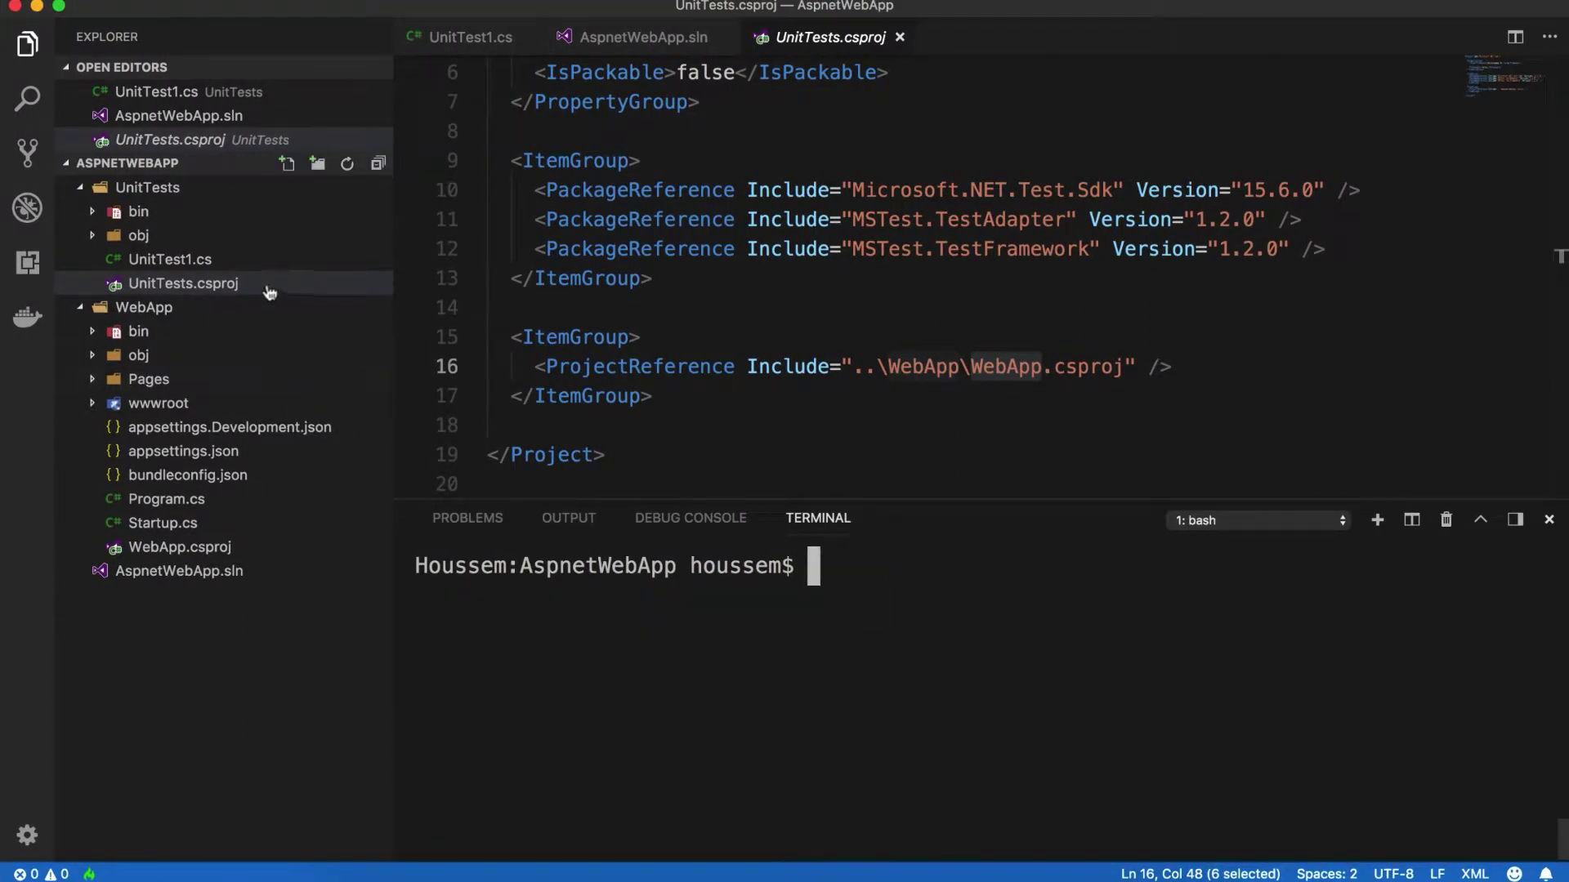
Step: In UnitTest1.cs, add the line Assert.IsTrue(true); inside TestMethod1's body
click(236, 266)
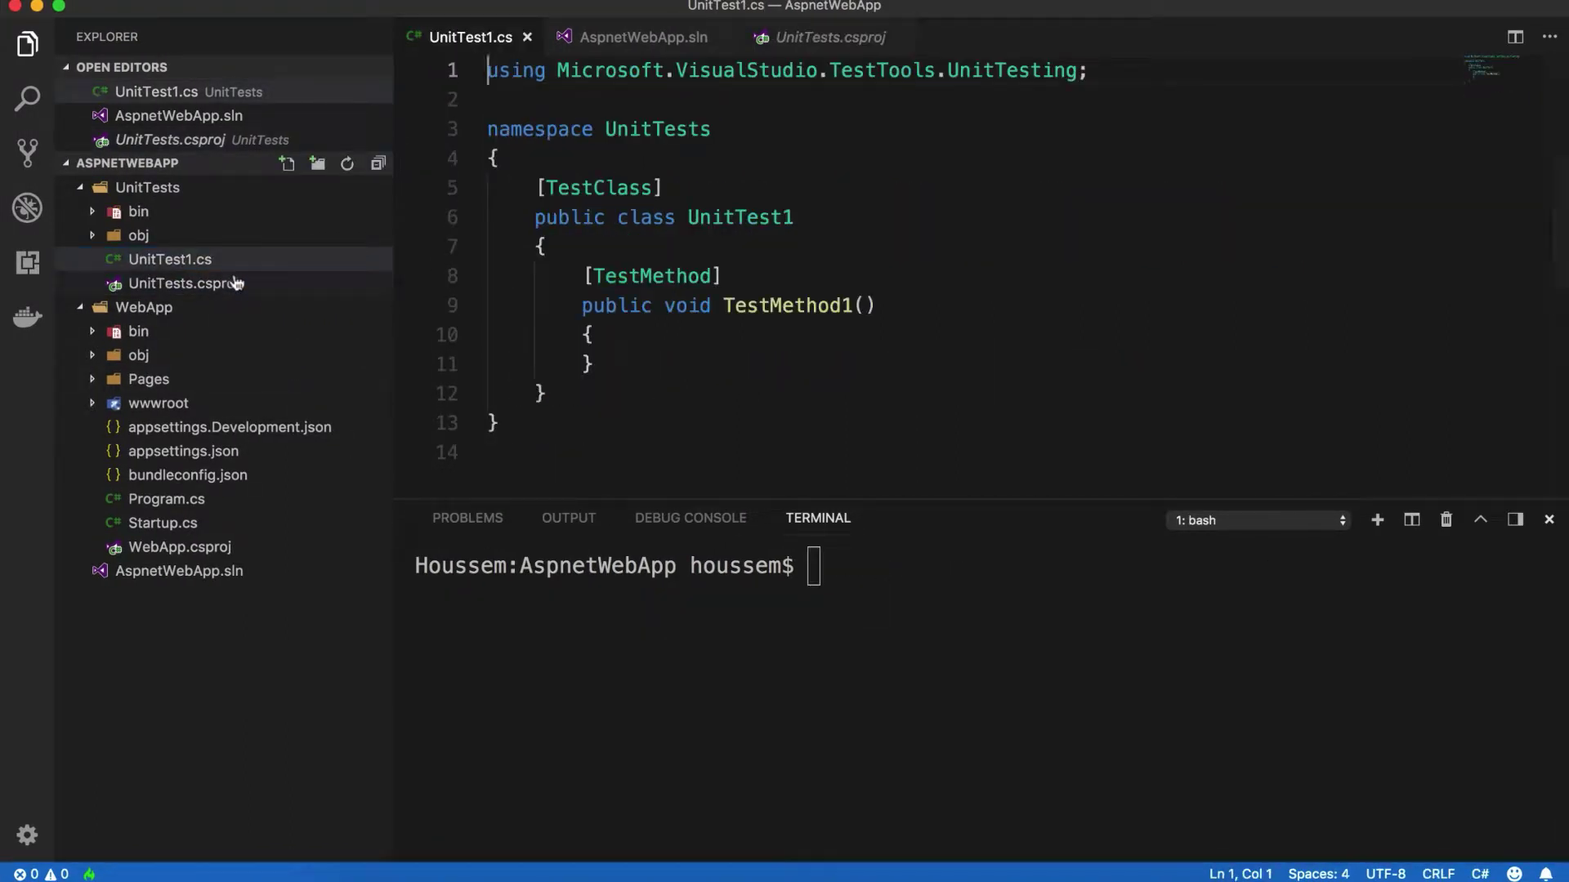
click(636, 342)
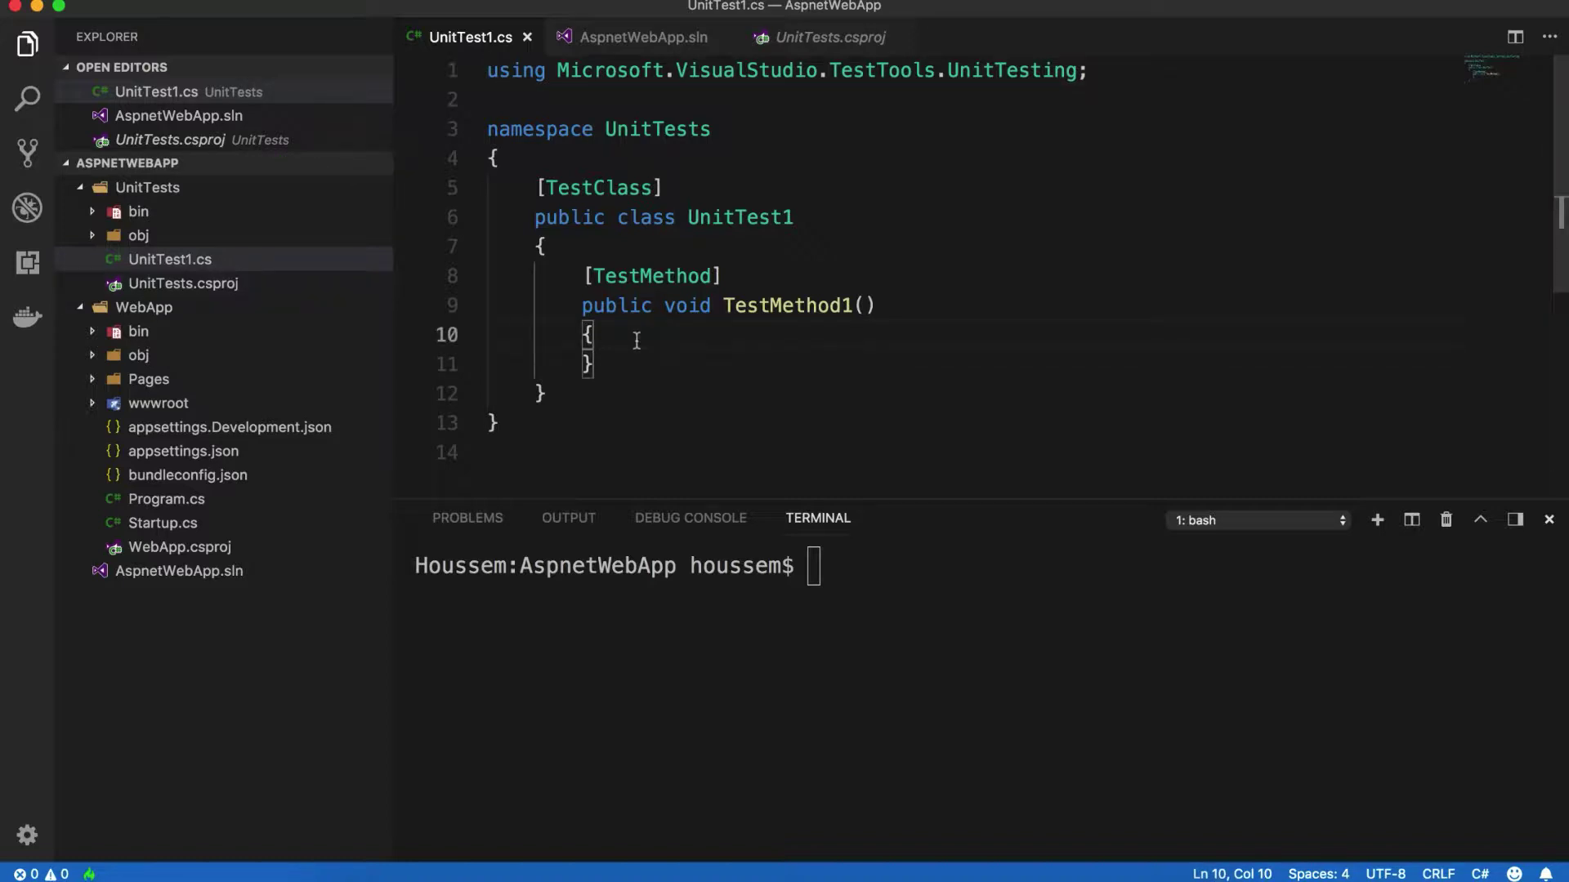
key(Return)
text(A)
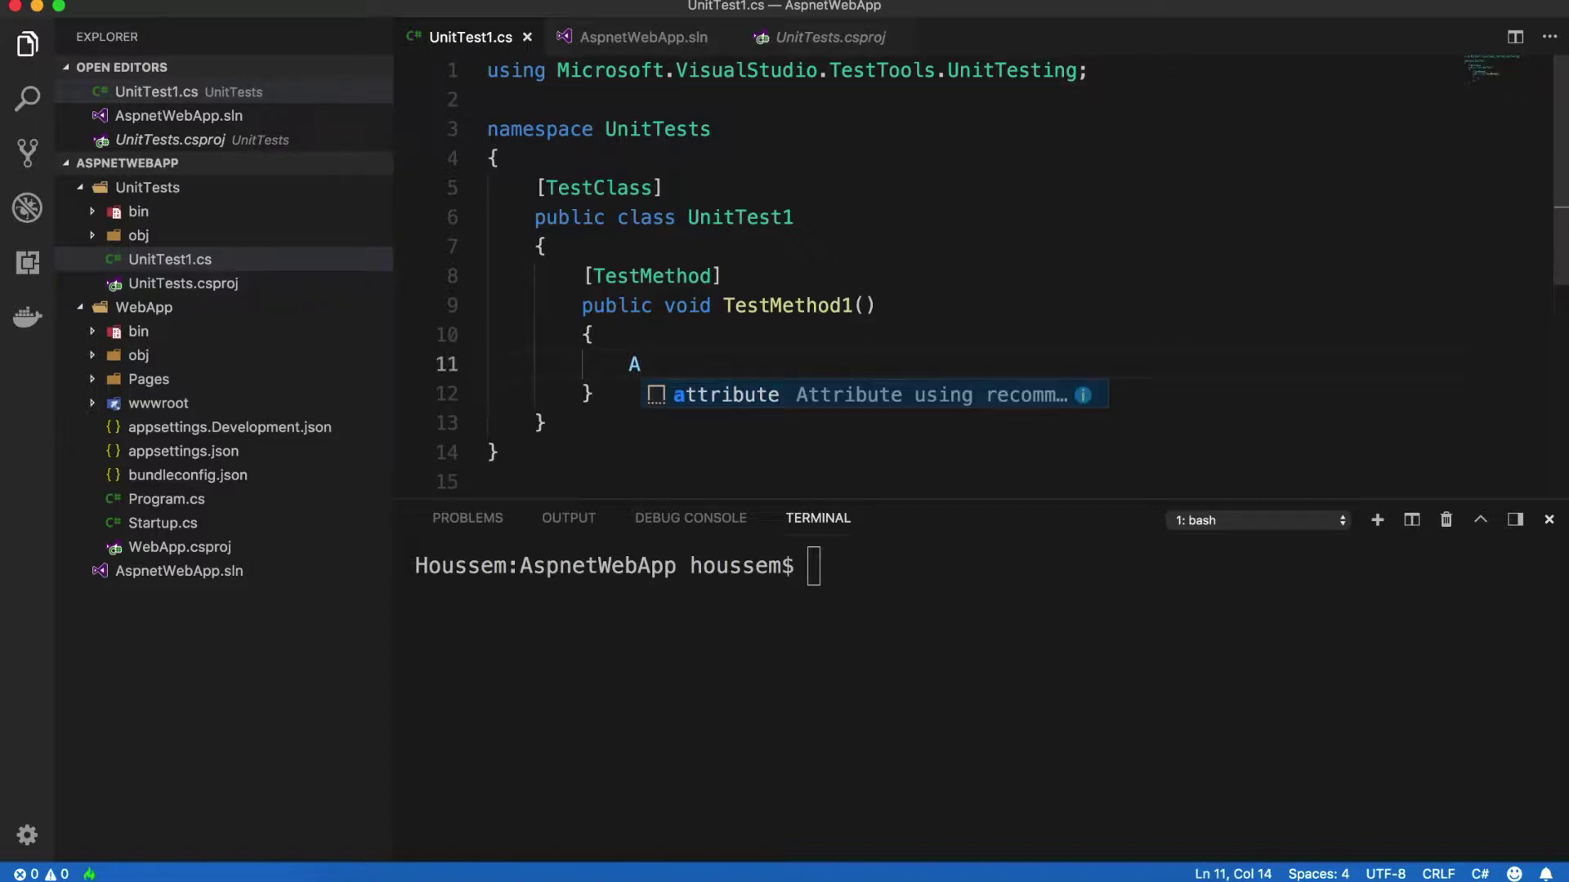
text(sset)
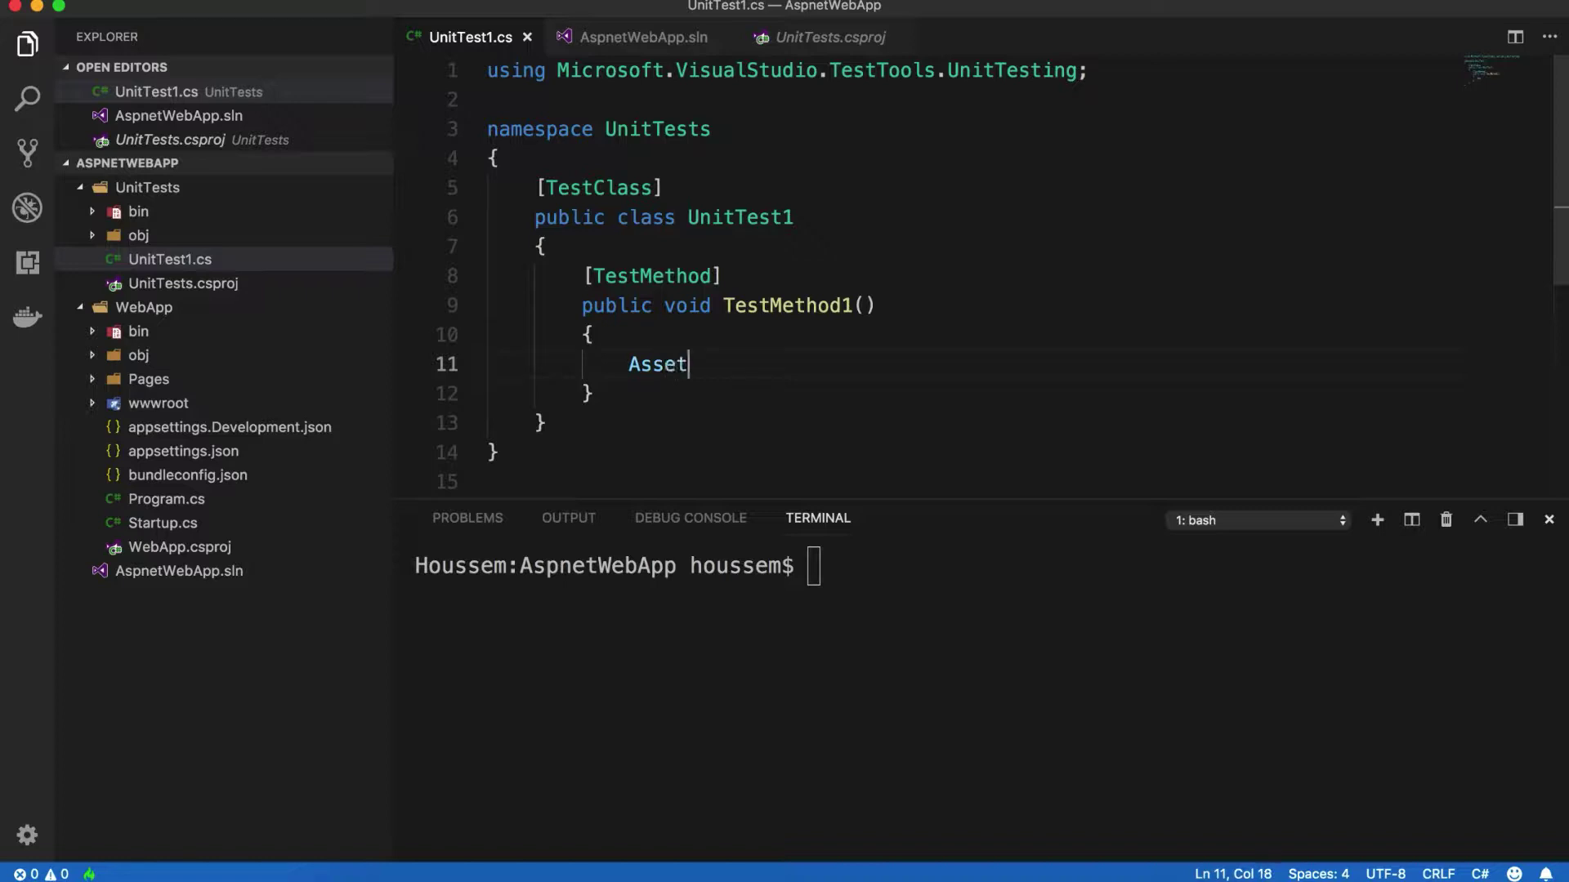
key(BackSpace)
text(r)
key(BackSpace)
text(rt.IsTr)
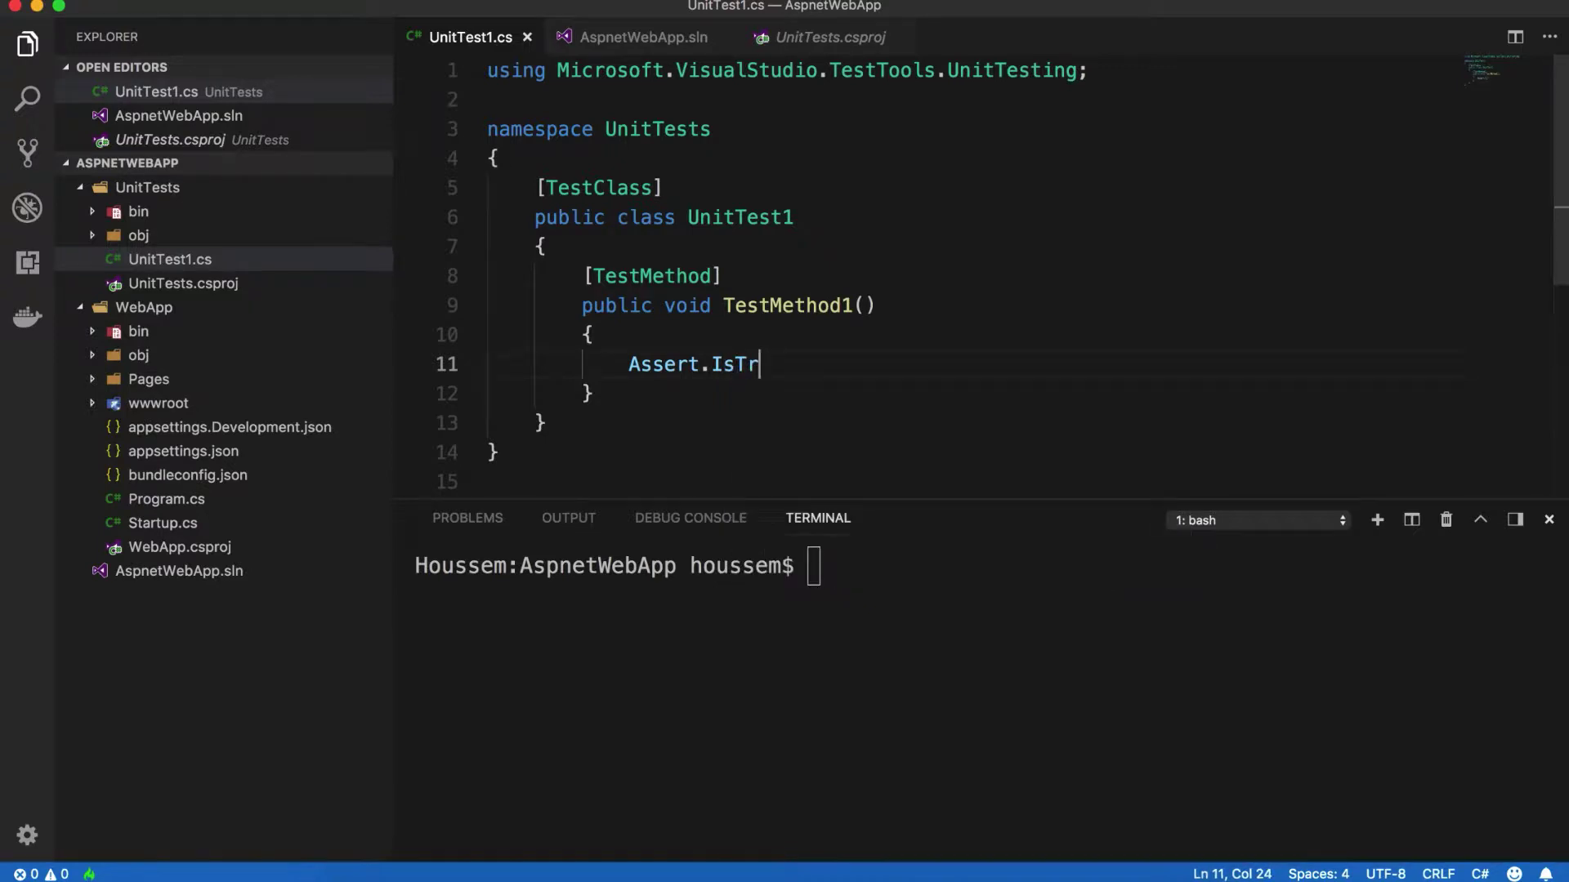
text(ue();)
key(Left)
key(Left)
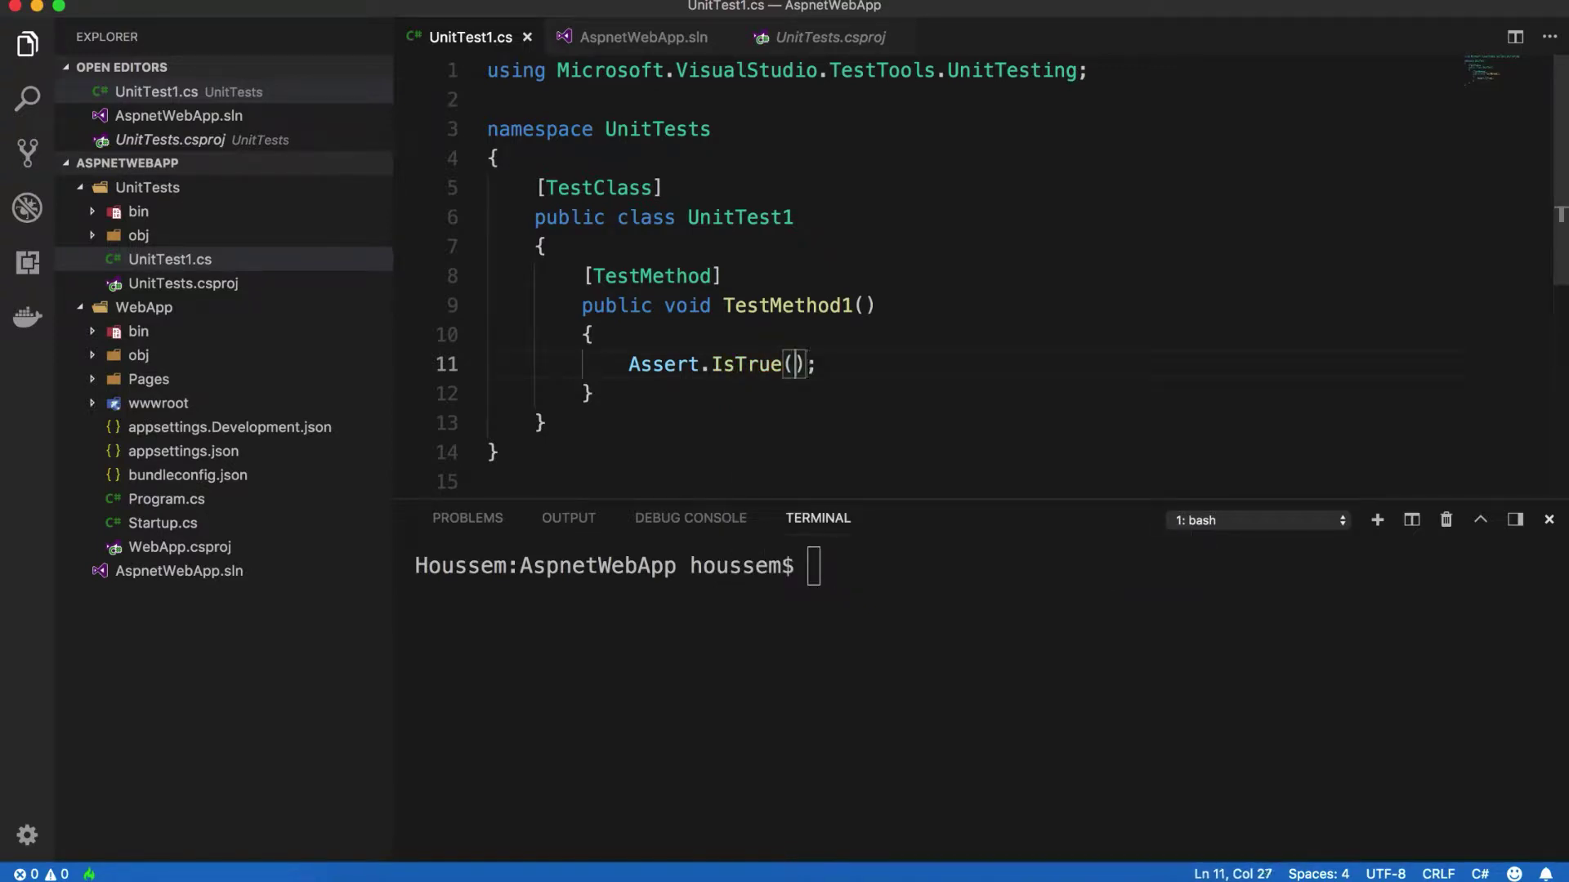
text(true)
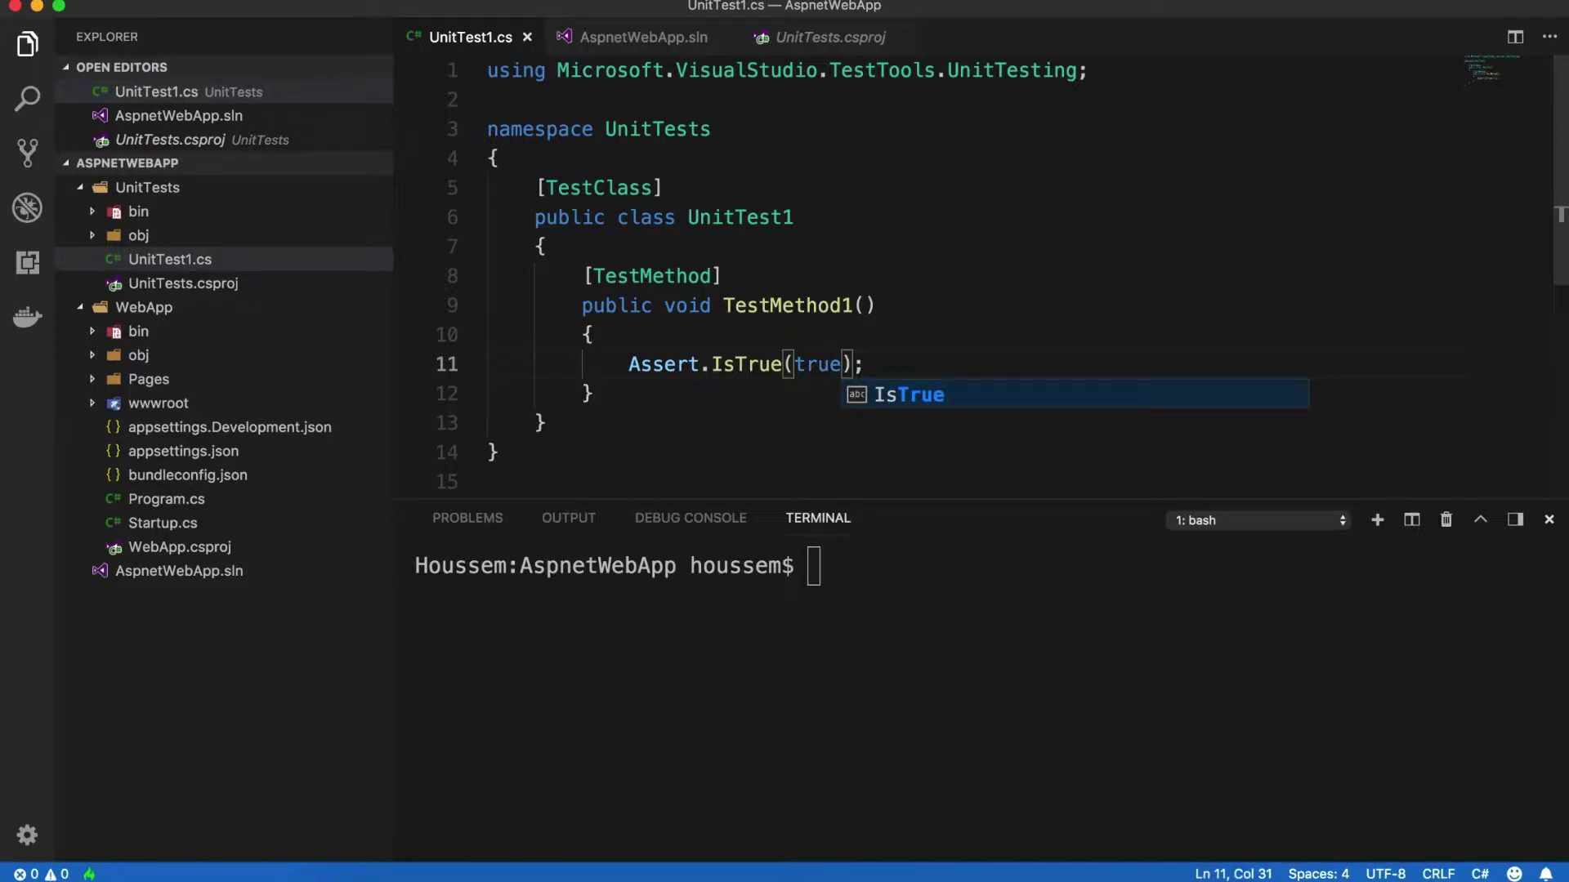
click(792, 363)
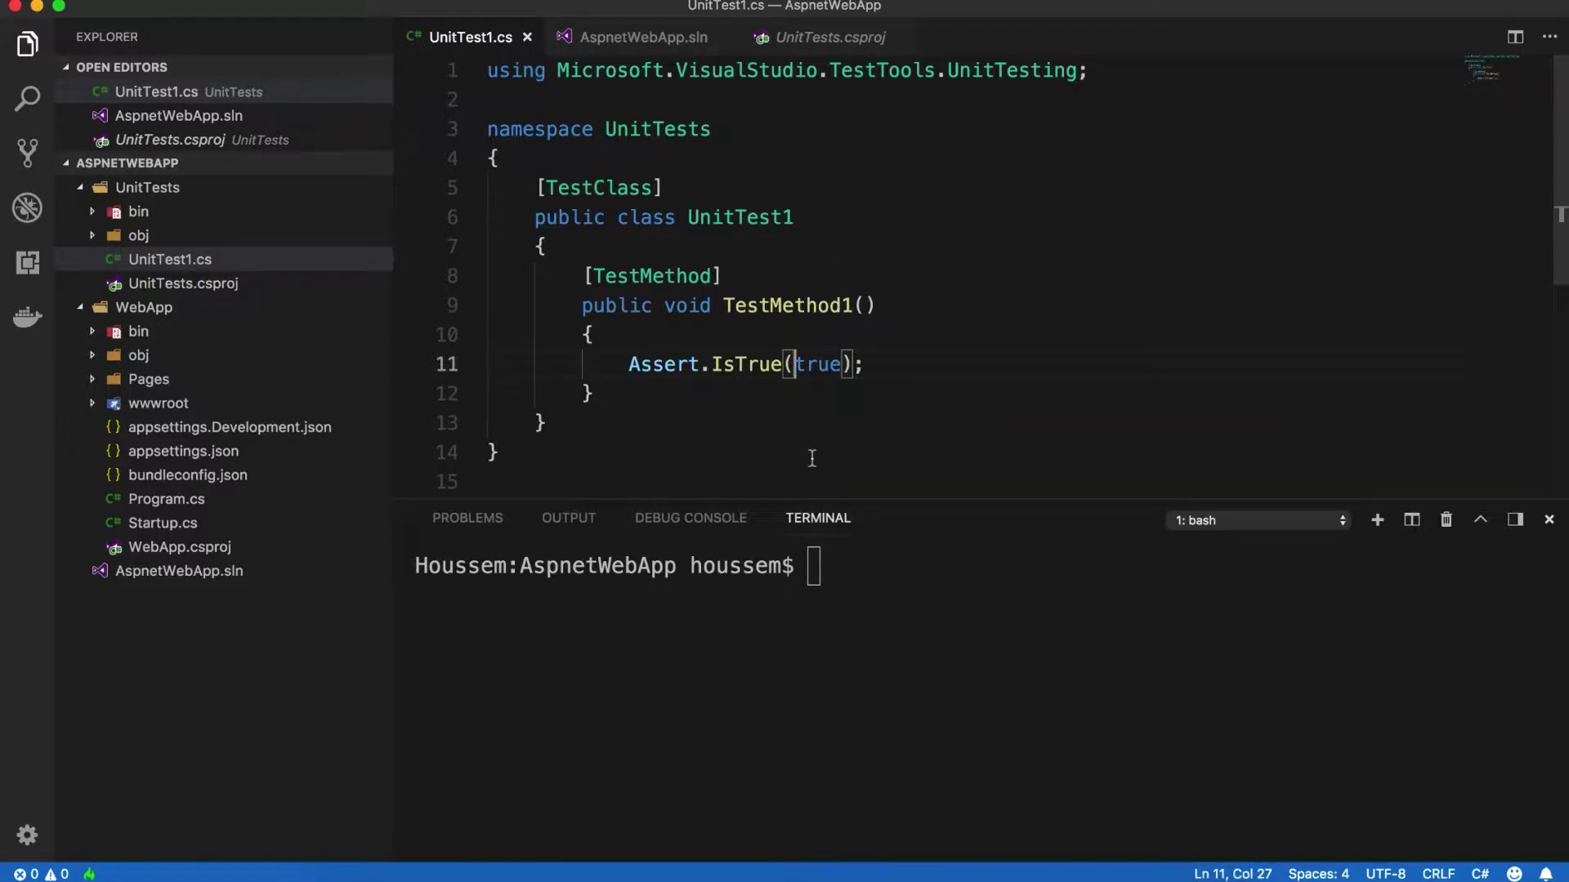
click(849, 577)
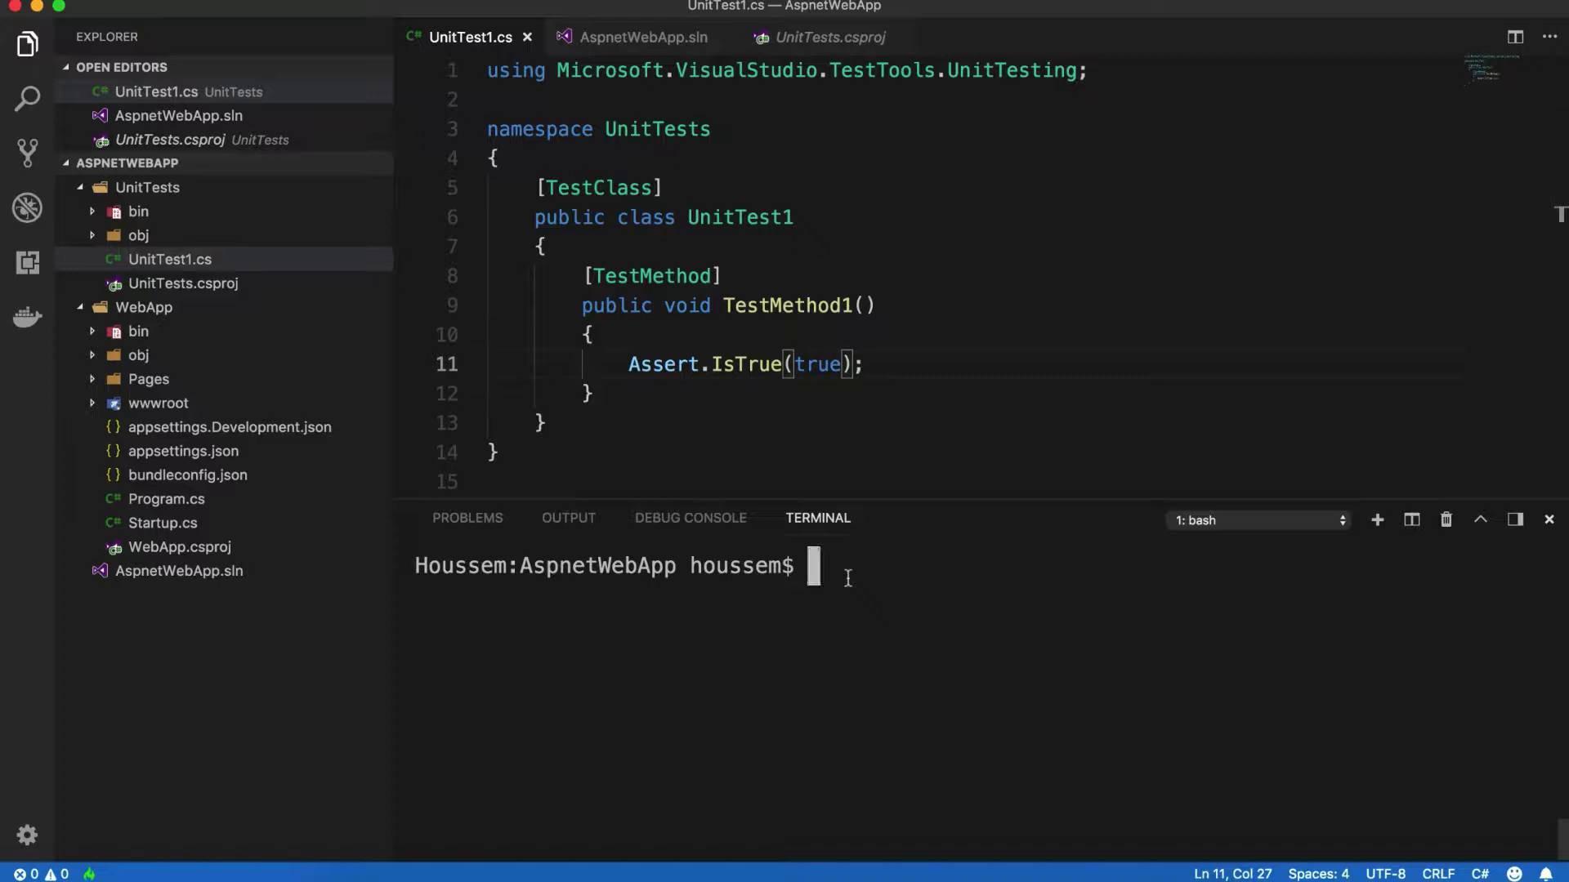
Step: Run dotnet test UnitTests/UnitTests.csproj and point out the passed count and Test Run Successful message
text(dot)
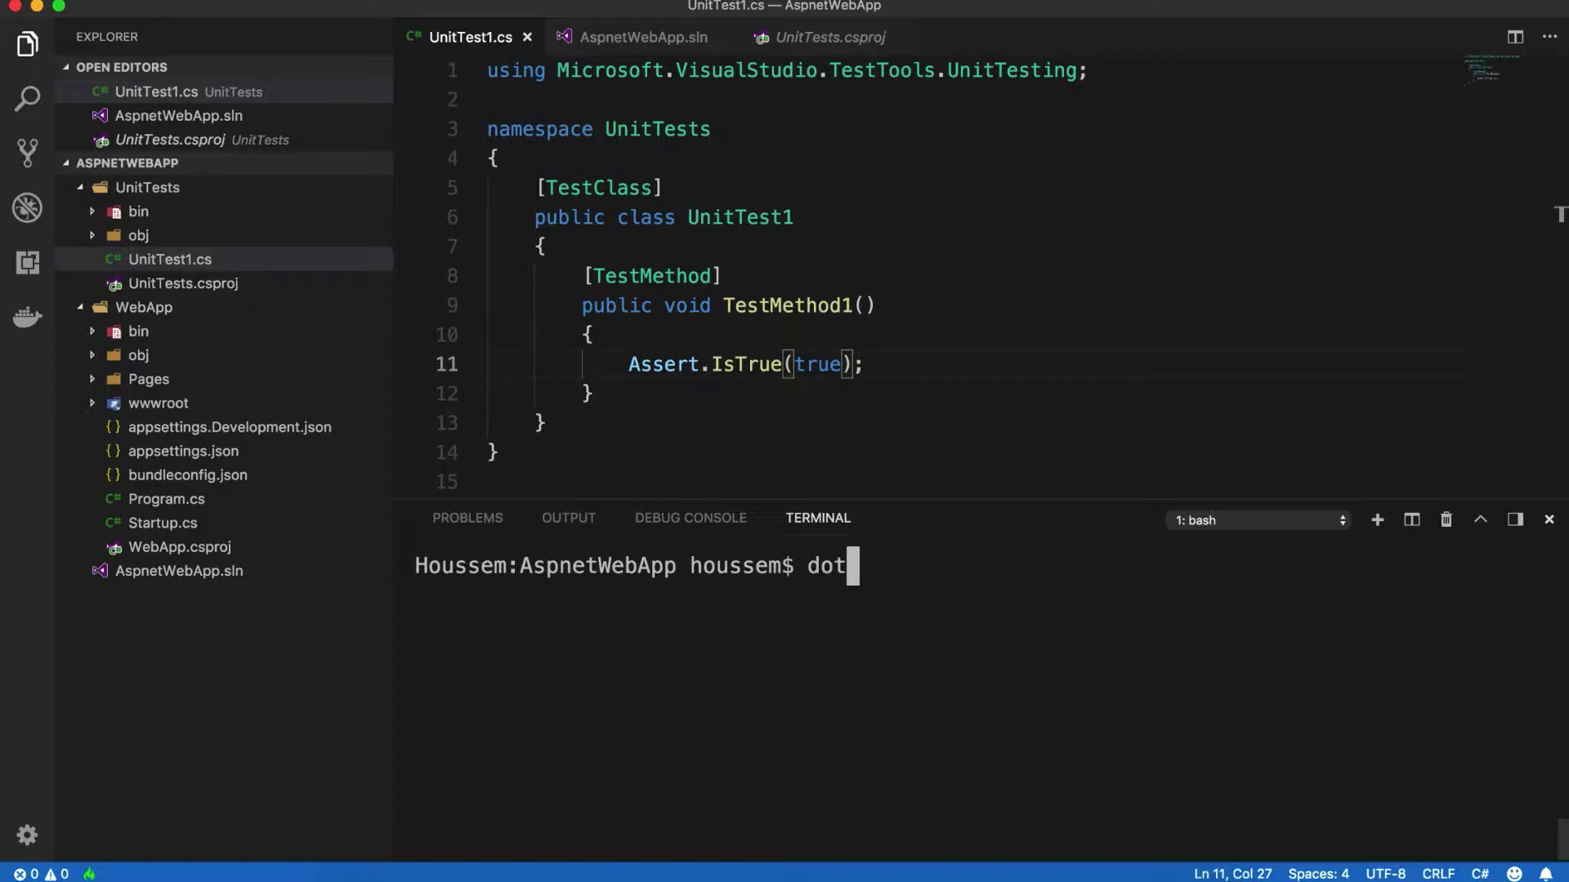
text(net test )
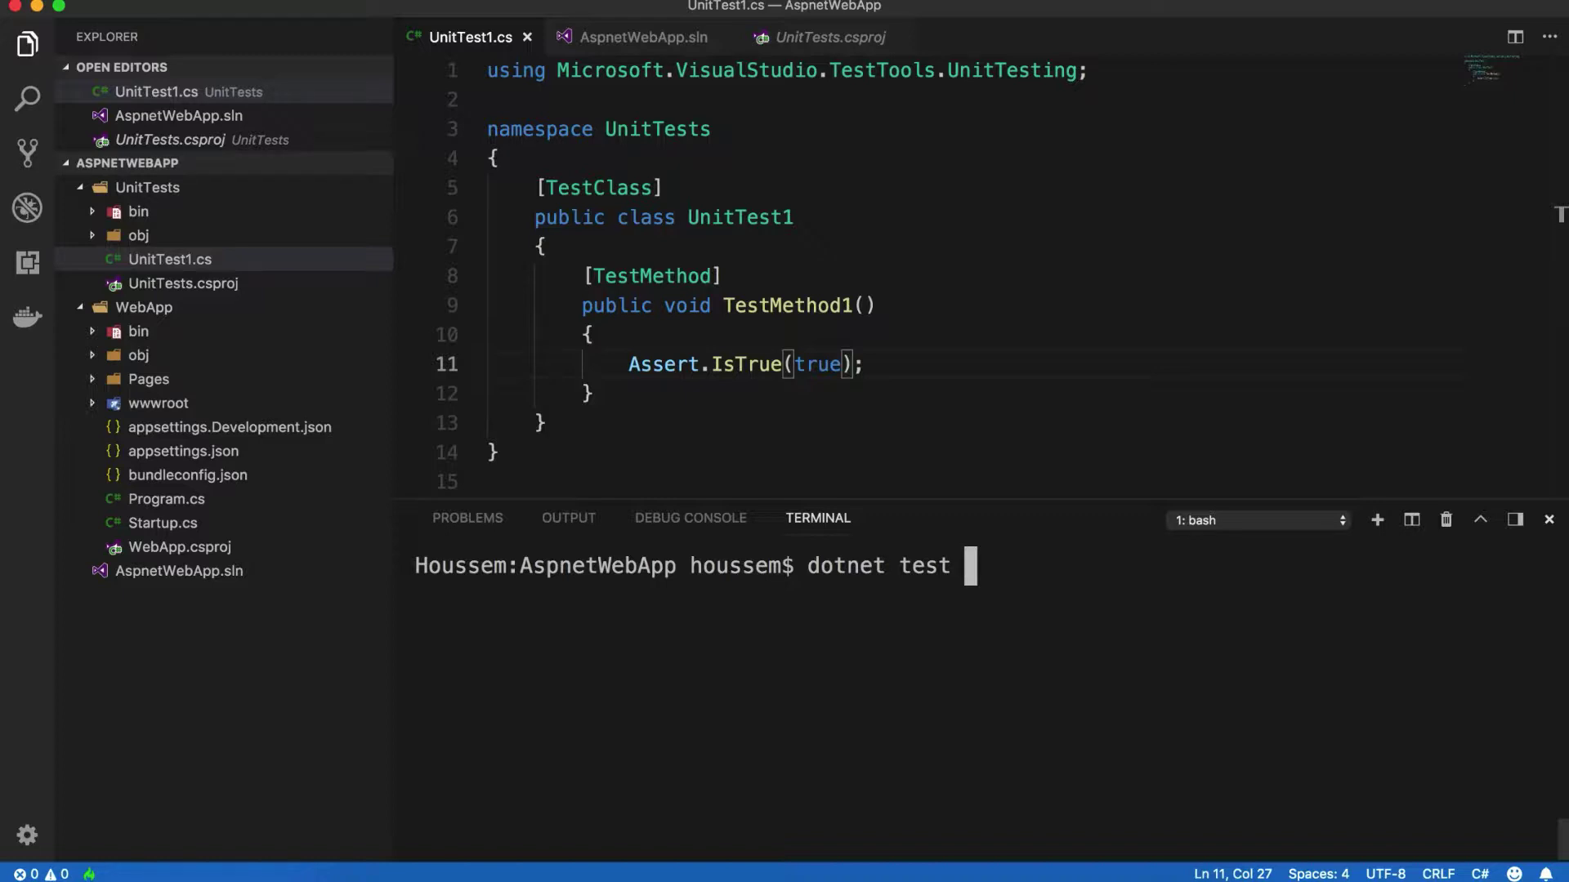
text(UnitTests/UnitTests.csproj)
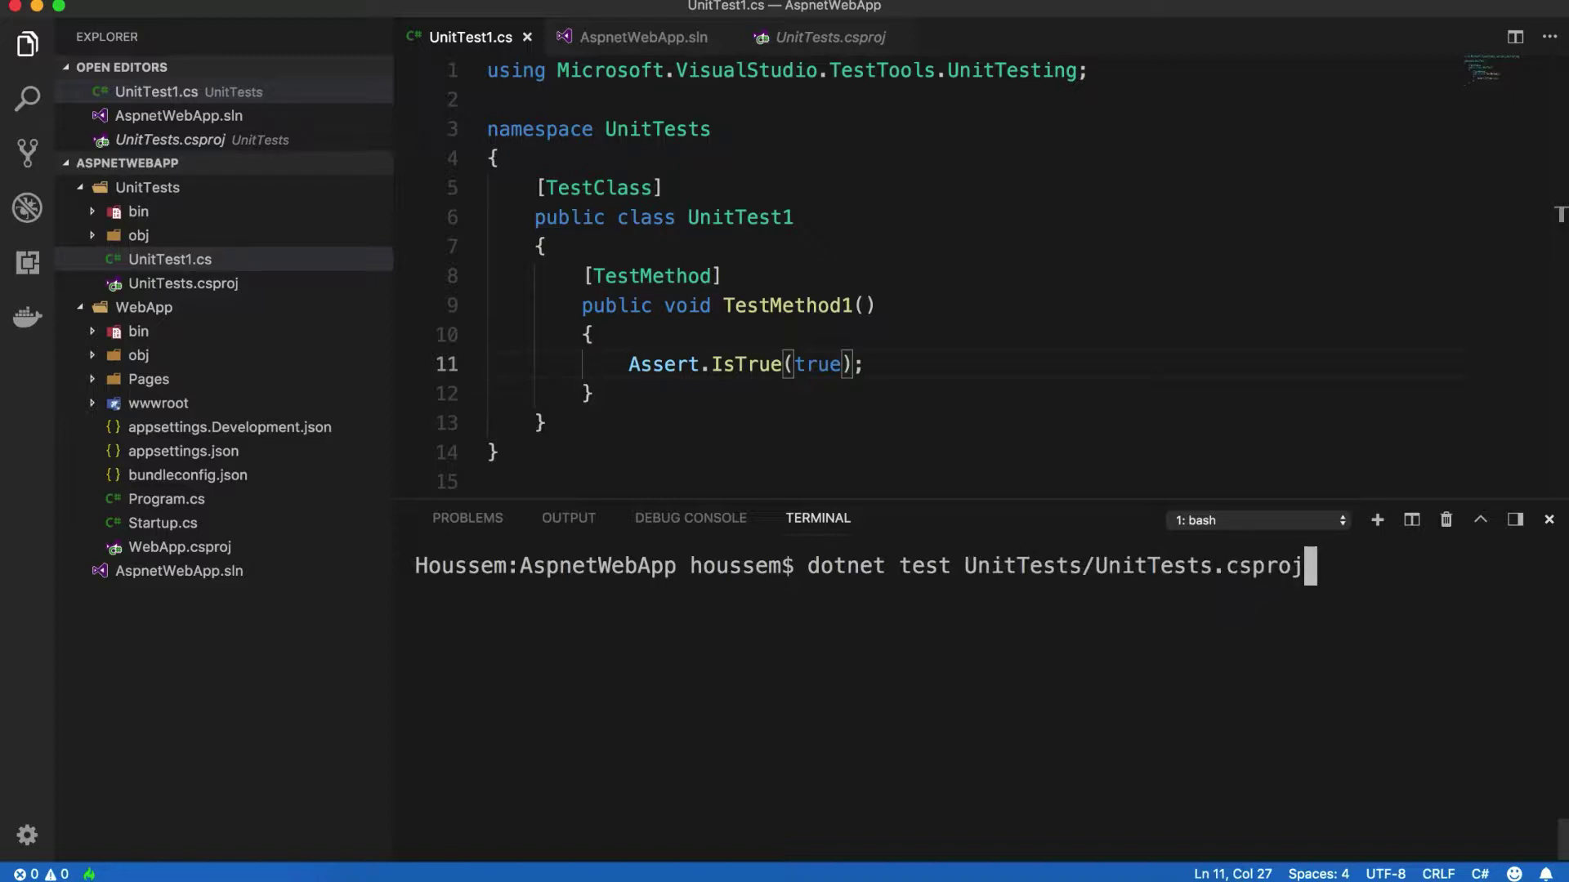
key(Return)
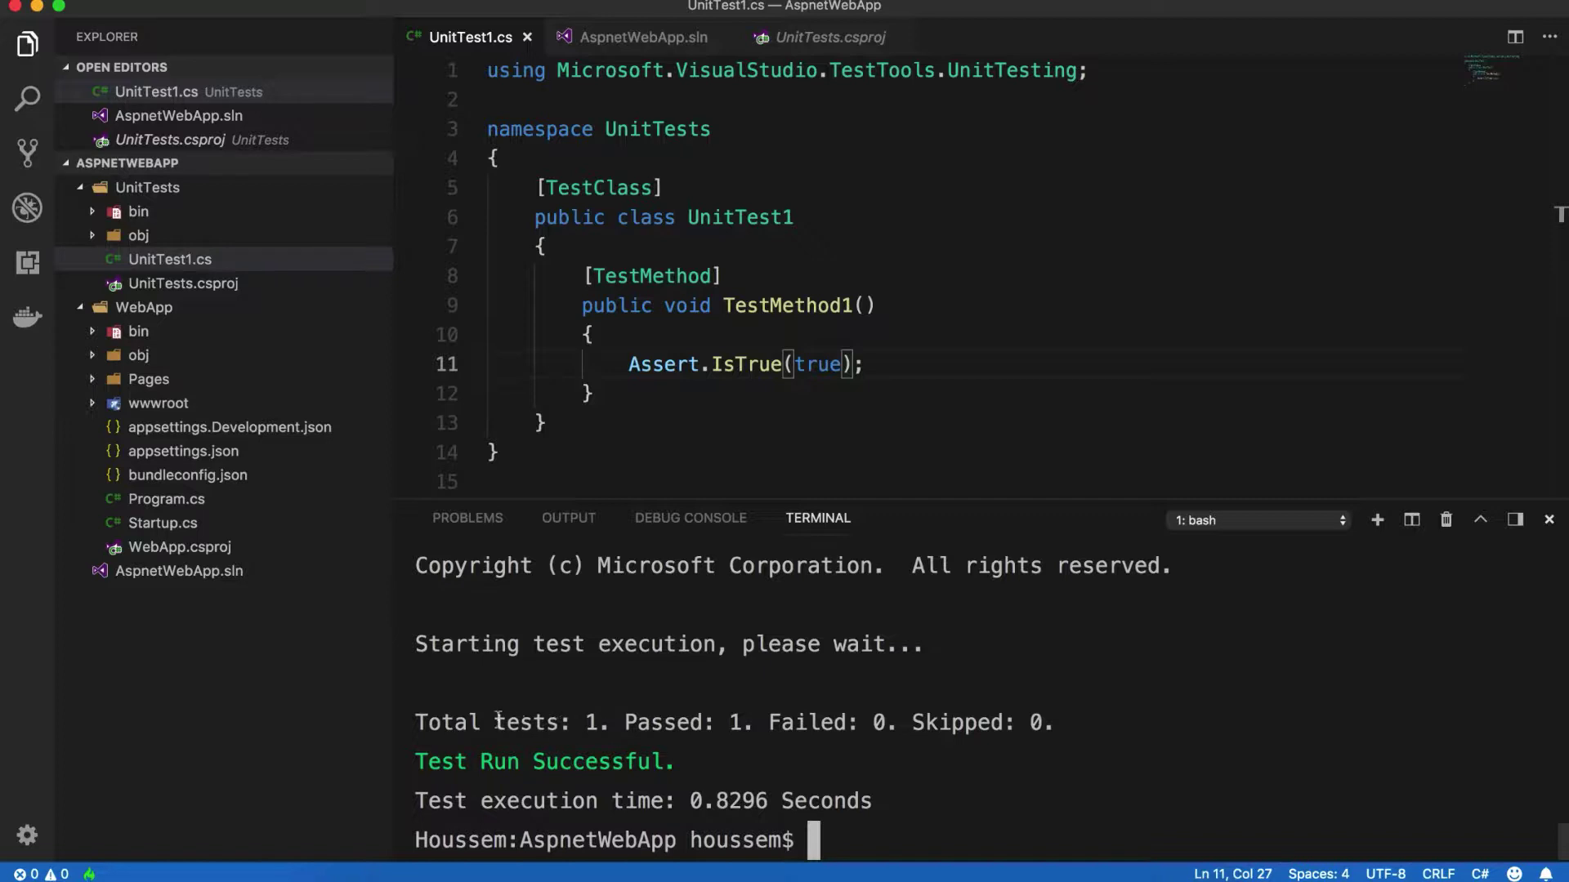
drag(494, 722, 1066, 728)
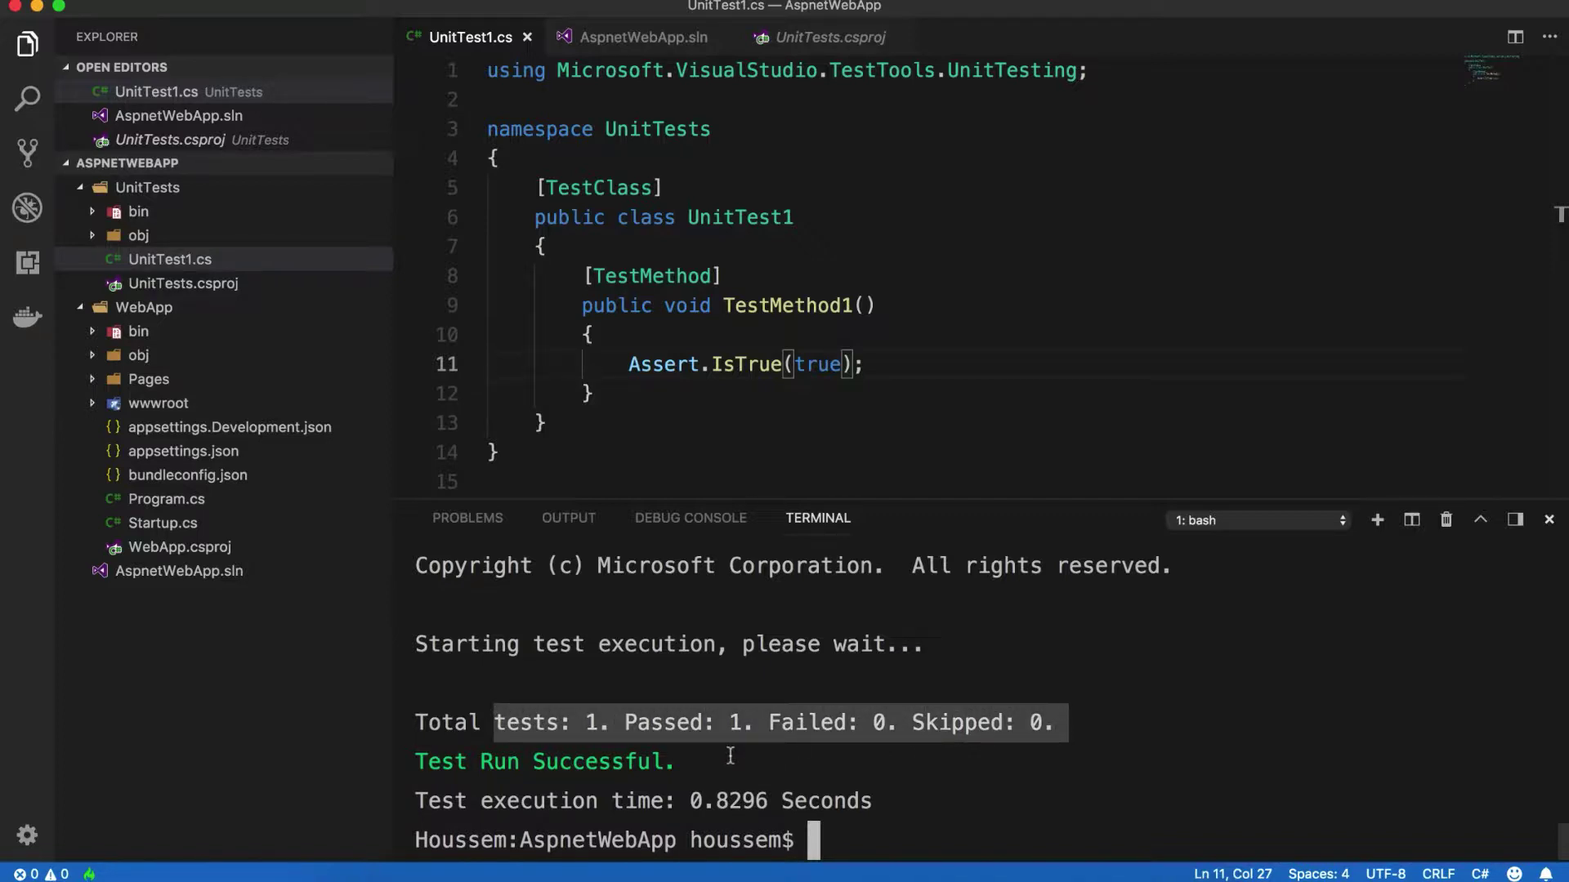
drag(689, 762, 404, 771)
click(830, 840)
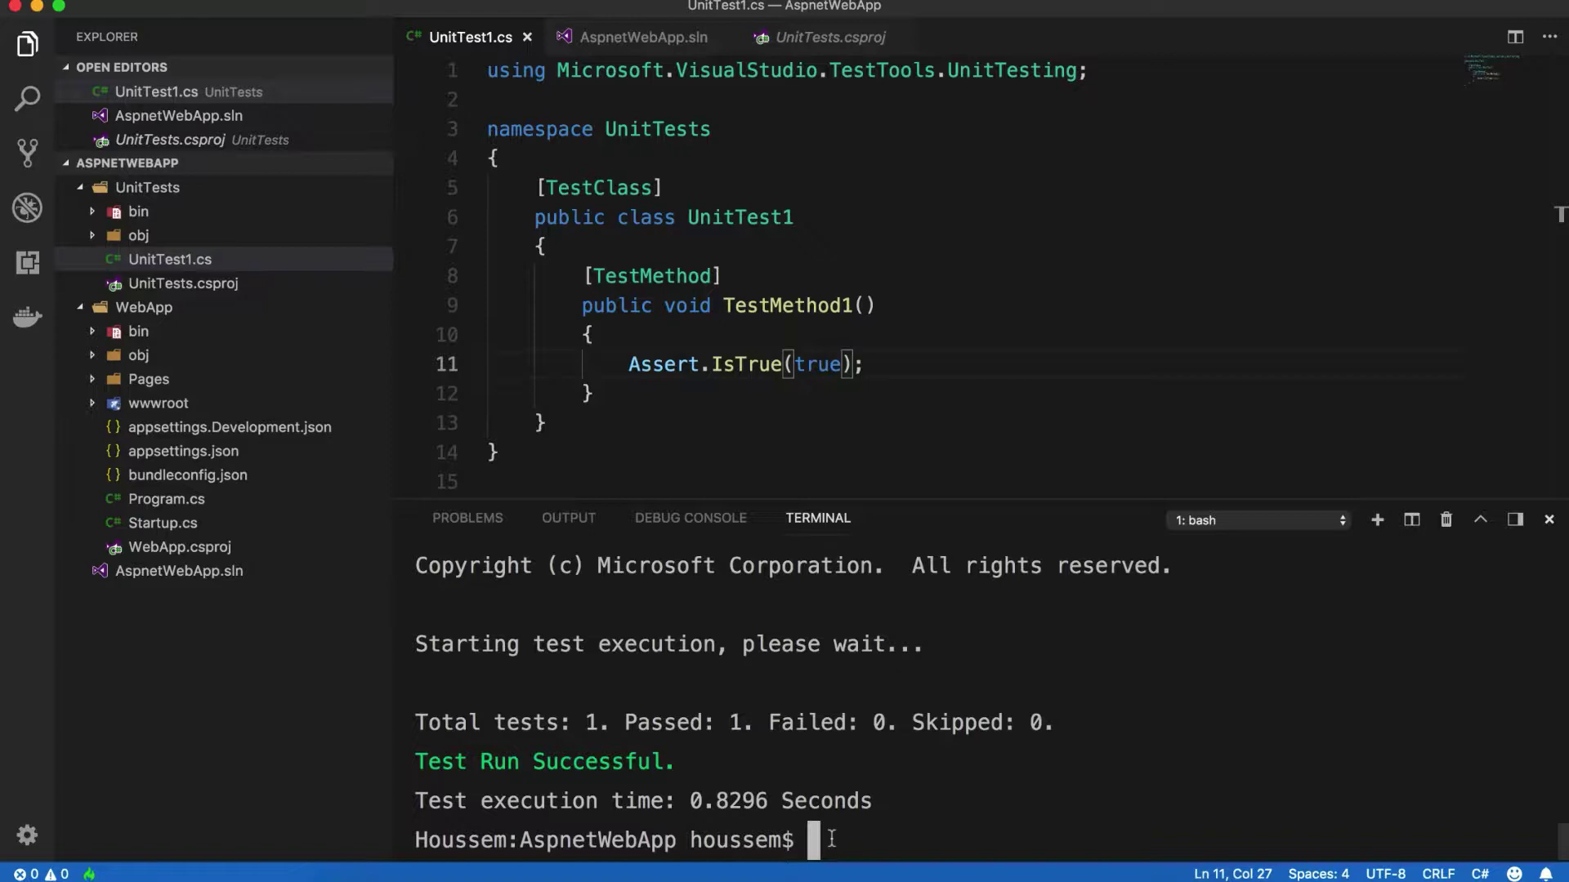
key(ctrl+Left)
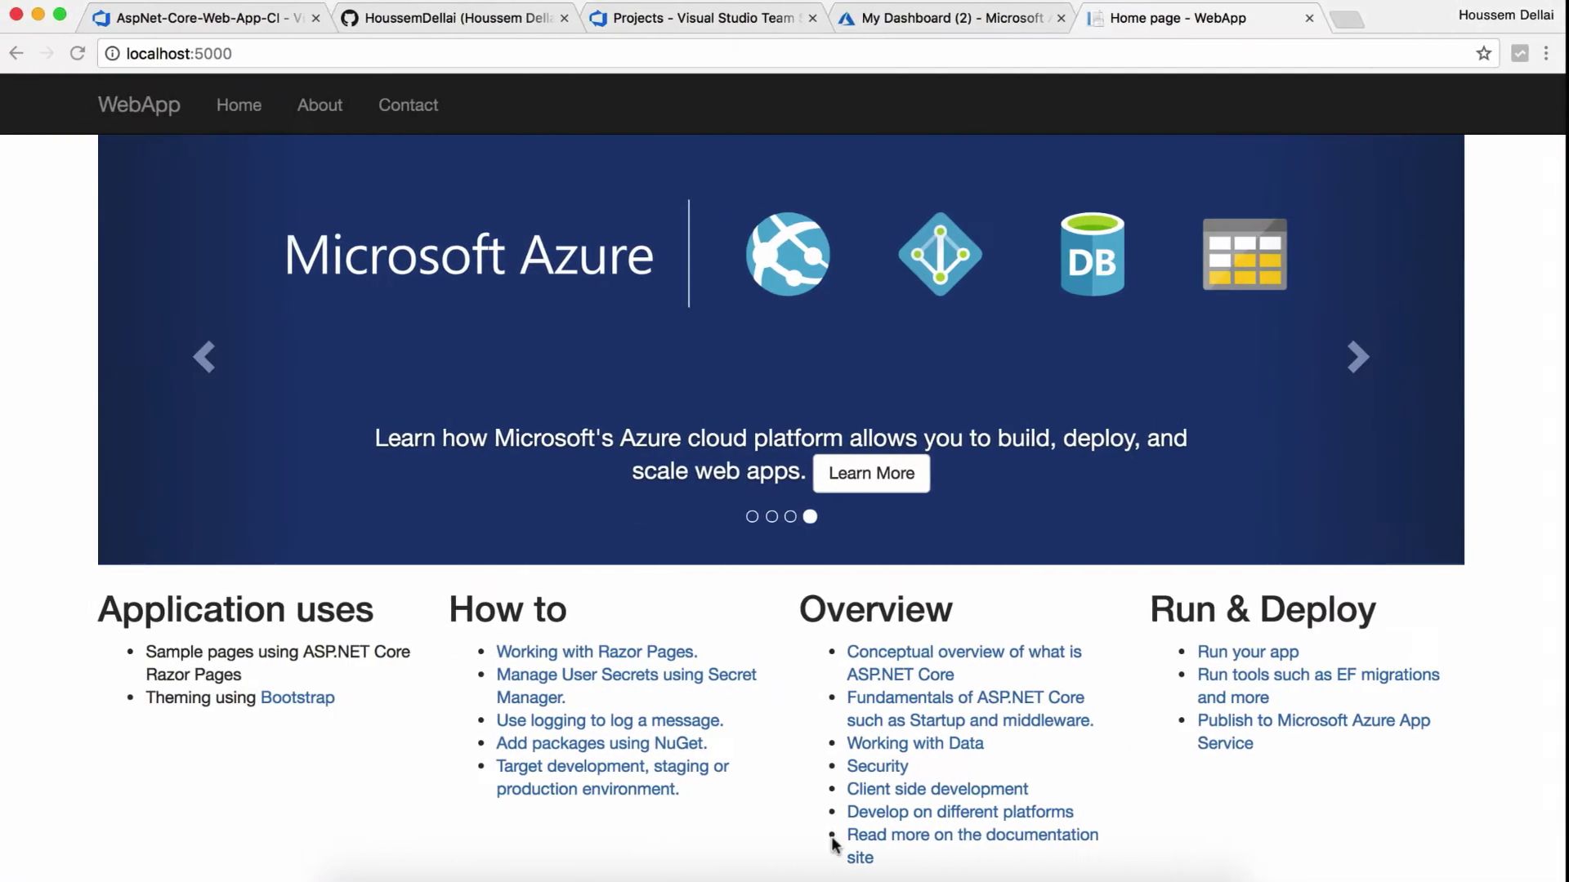
Step: Create a new public GitHub repository named Demo-AspNetWebApp
click(419, 20)
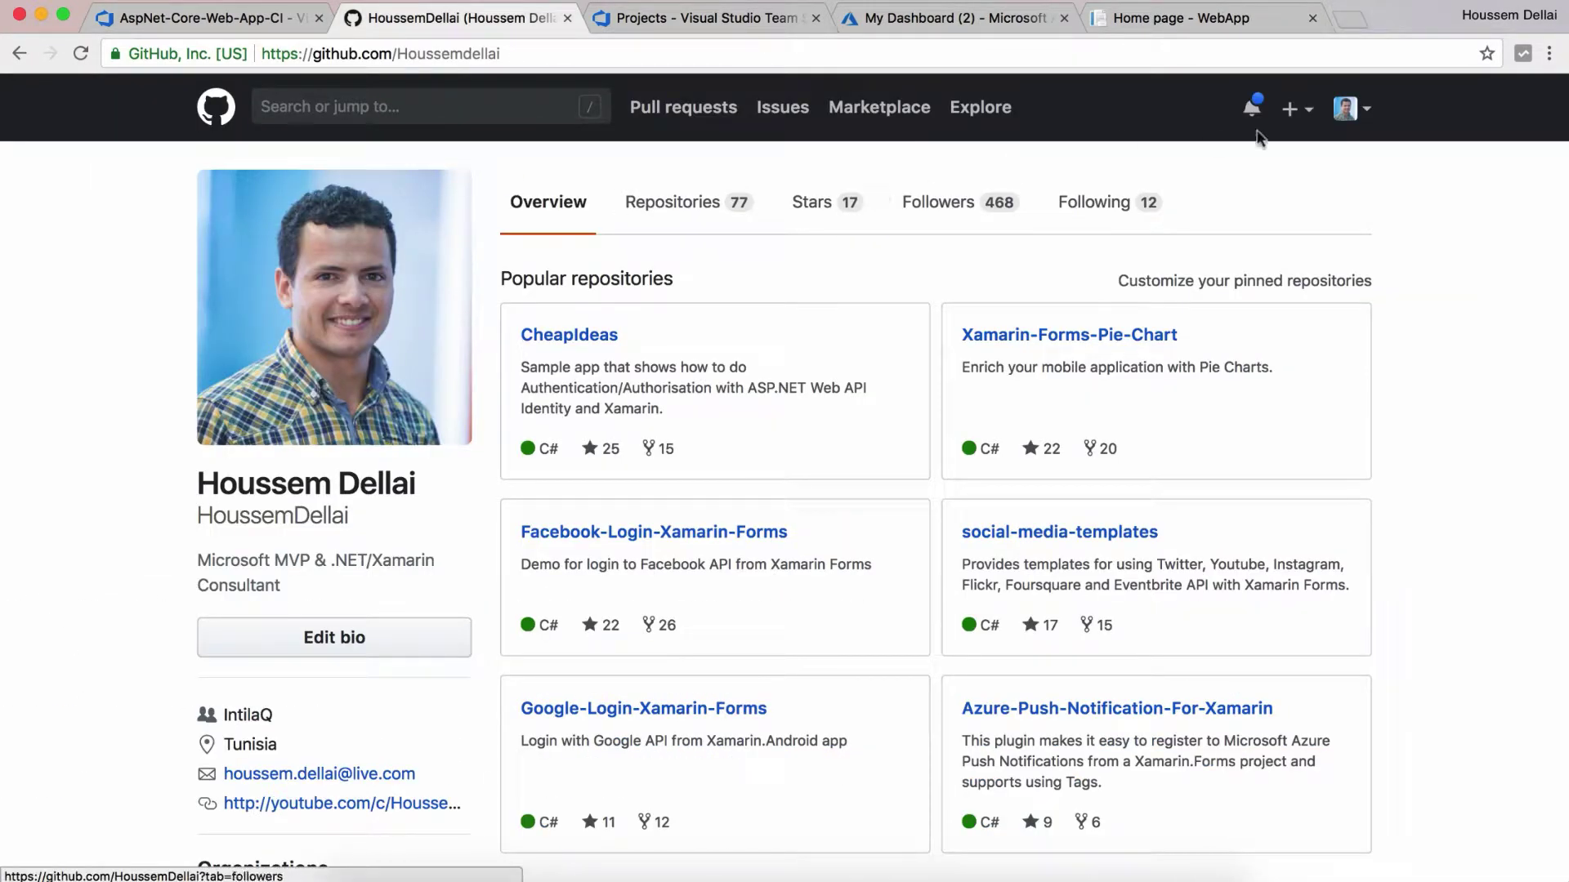
click(1295, 108)
click(1278, 154)
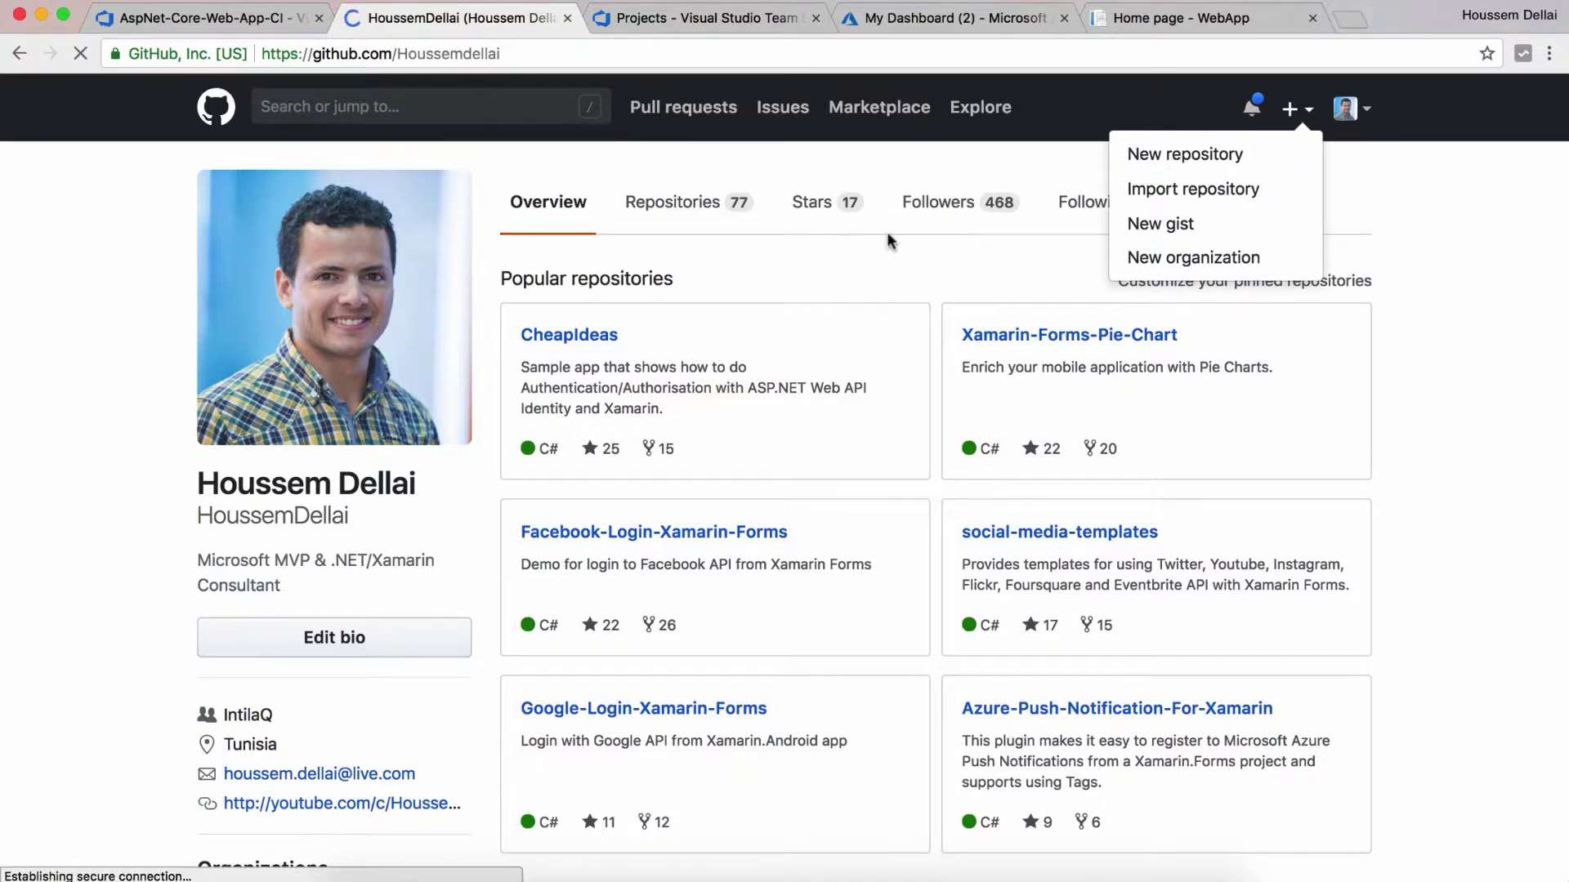
click(657, 374)
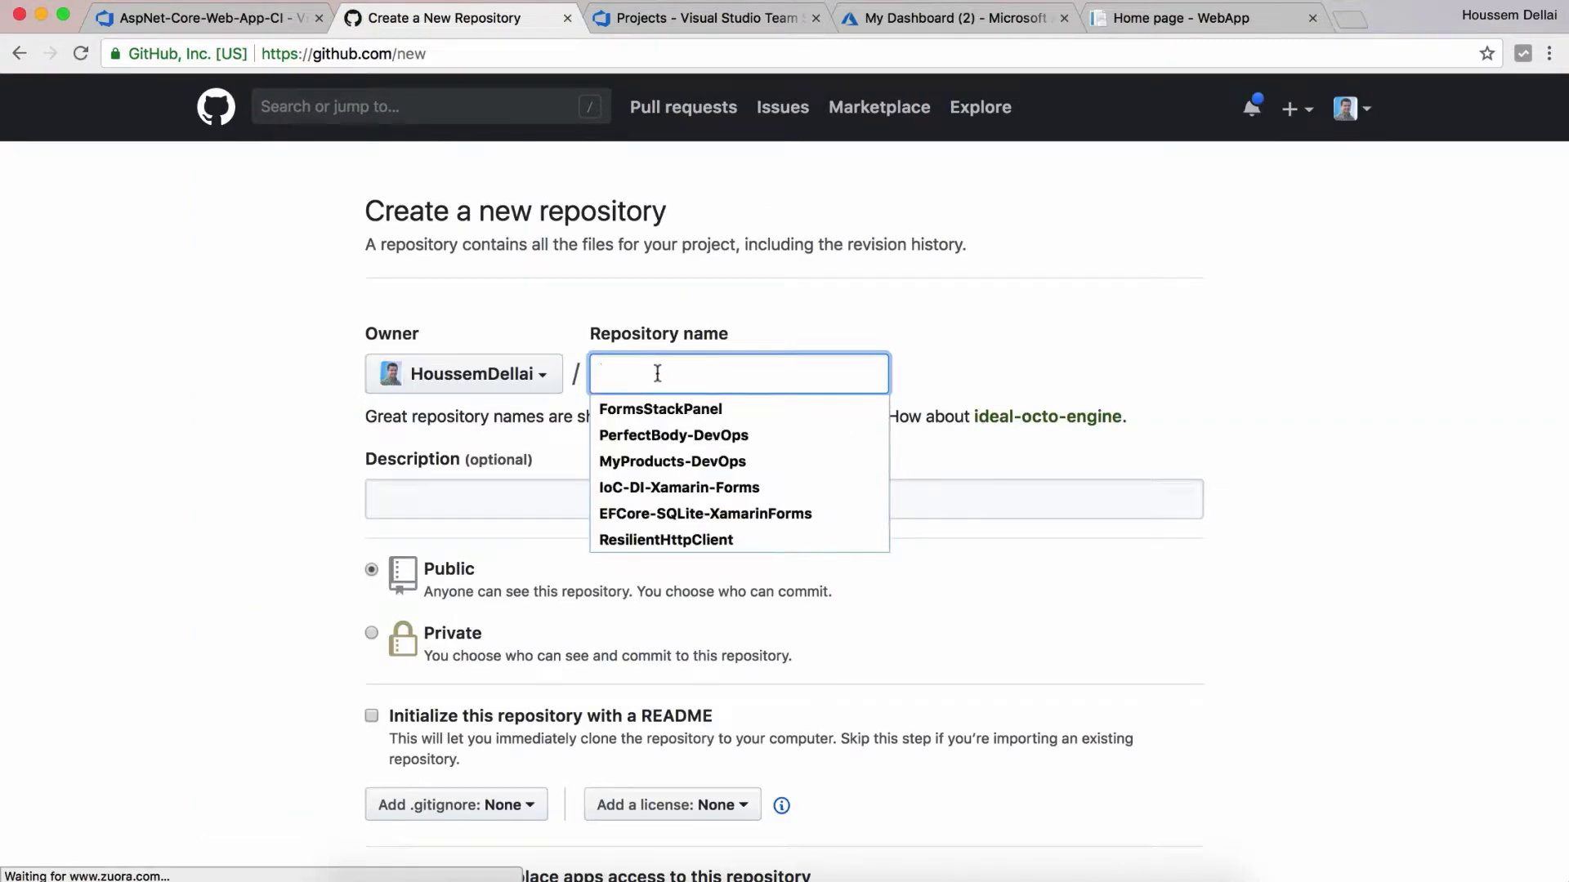
text(Demo)
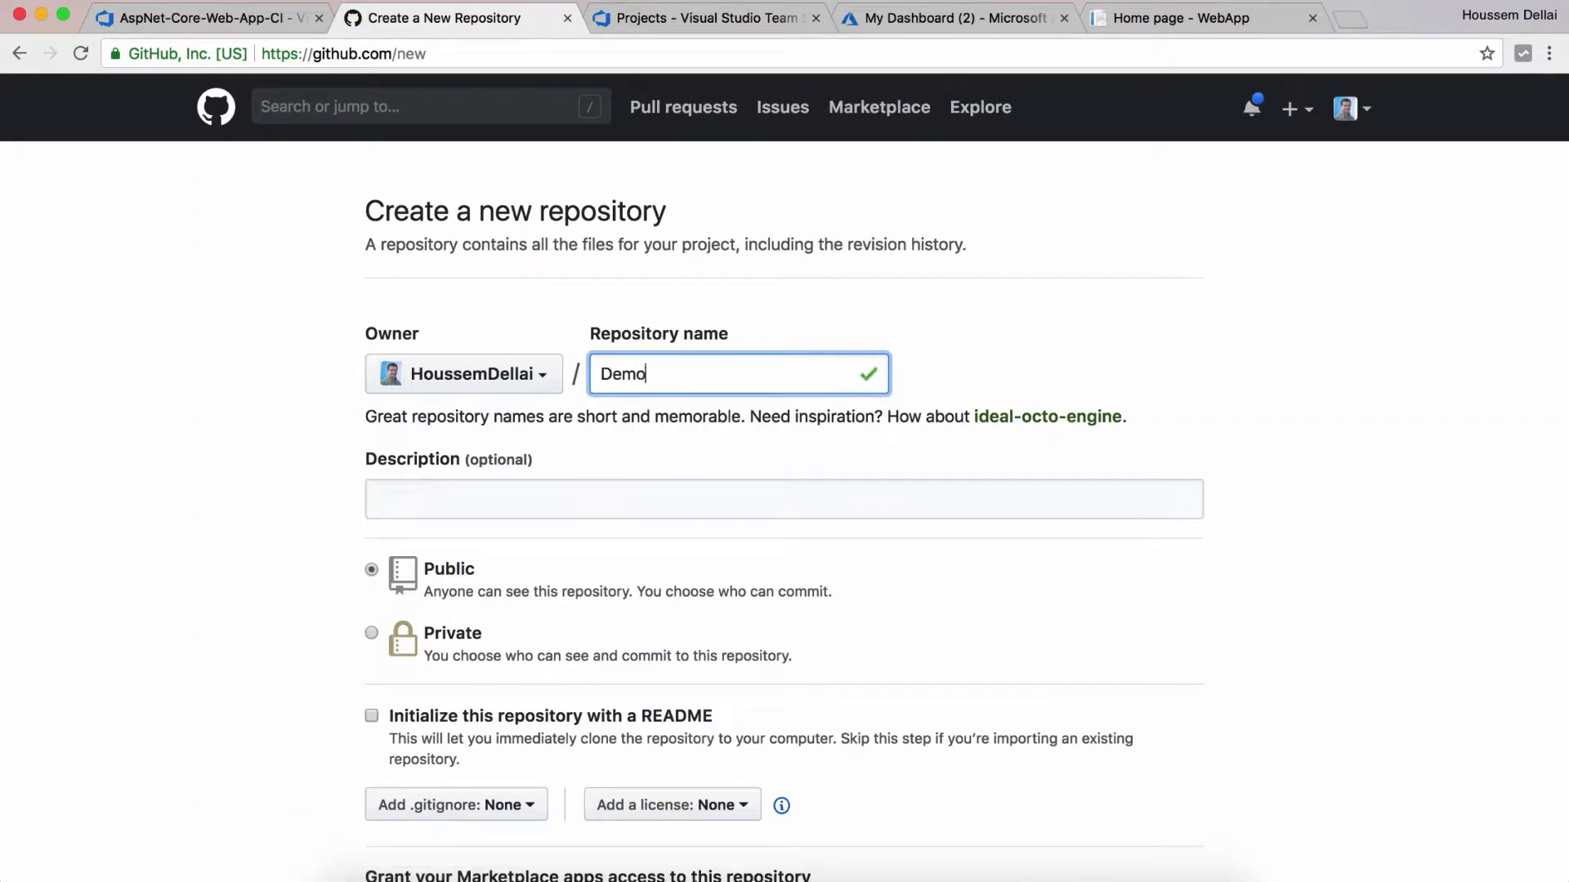
text(-AspNetWebApp)
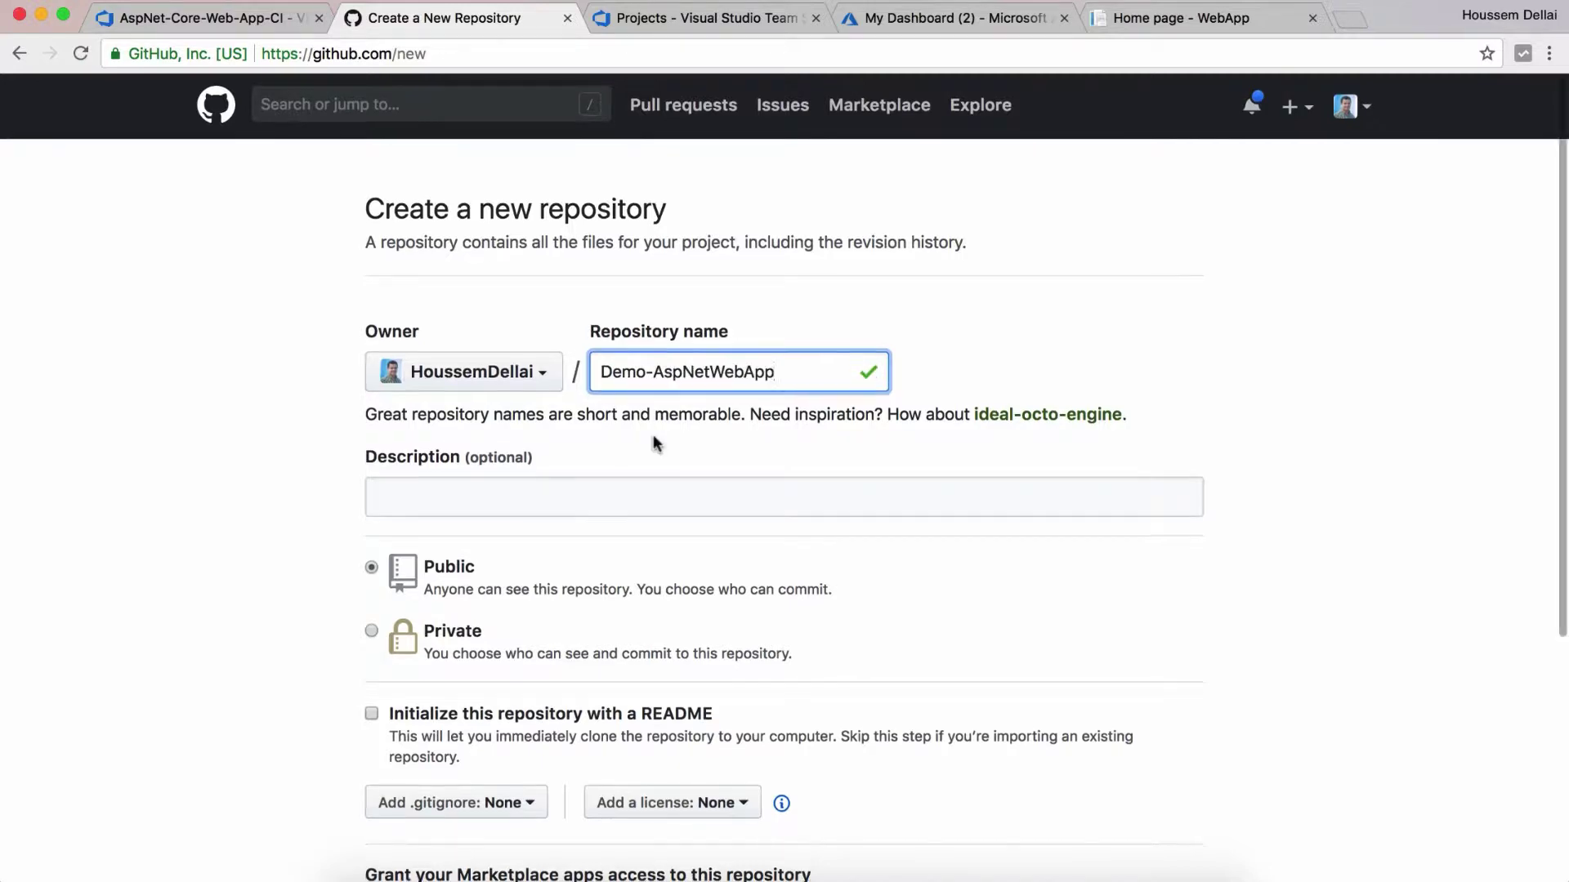
scroll(653, 434, down, 5)
click(507, 686)
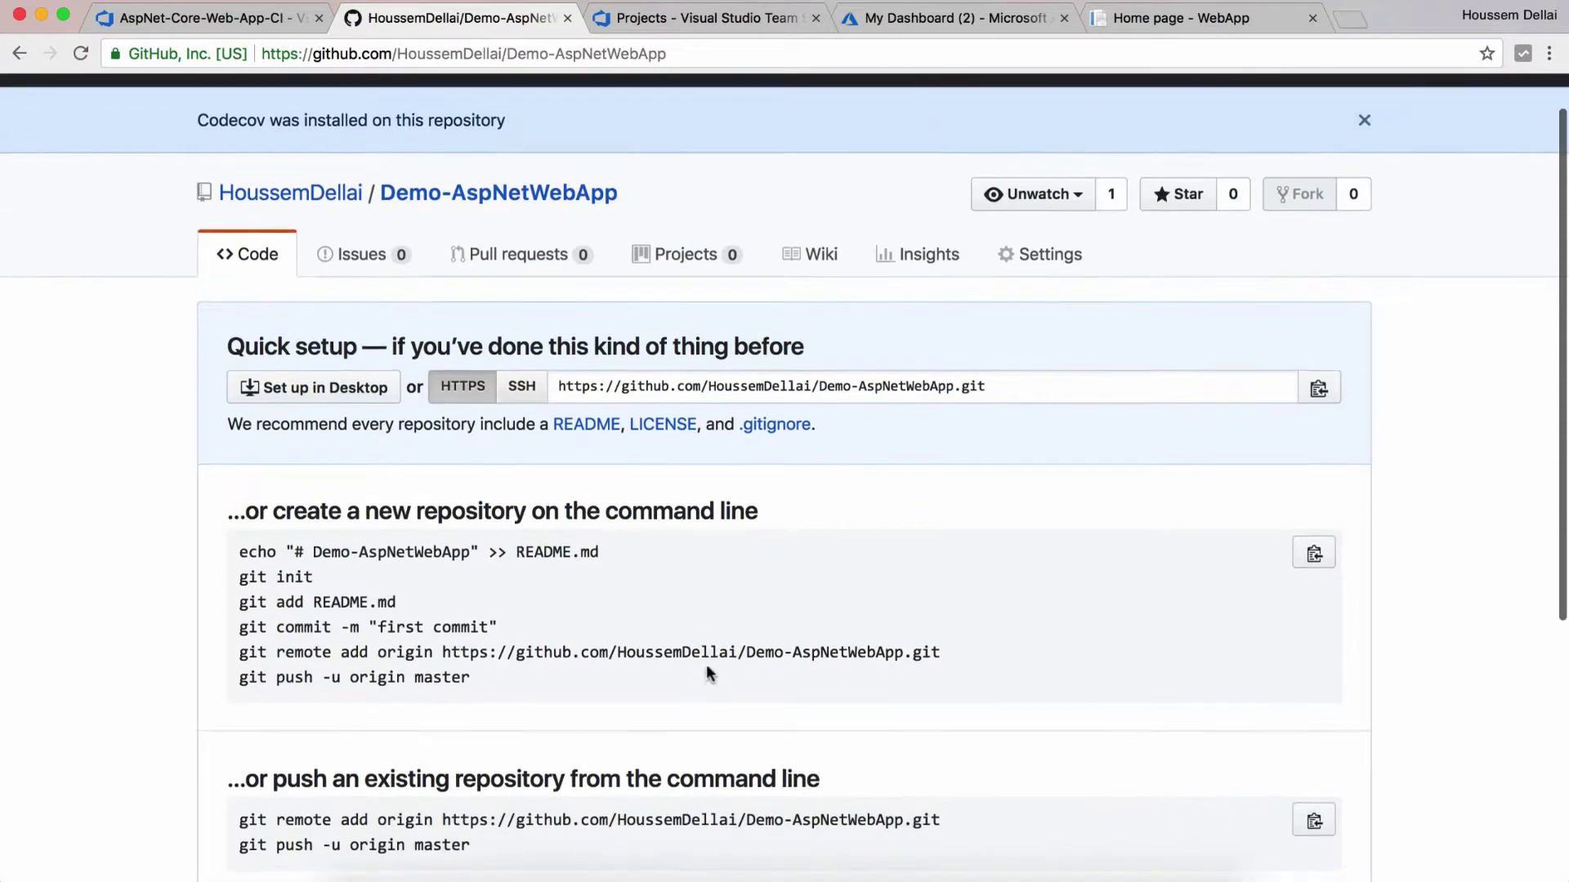
Step: Copy the repository's HTTPS clone URL from the Quick setup section
scroll(706, 664, down, 1)
scroll(577, 582, down, 1)
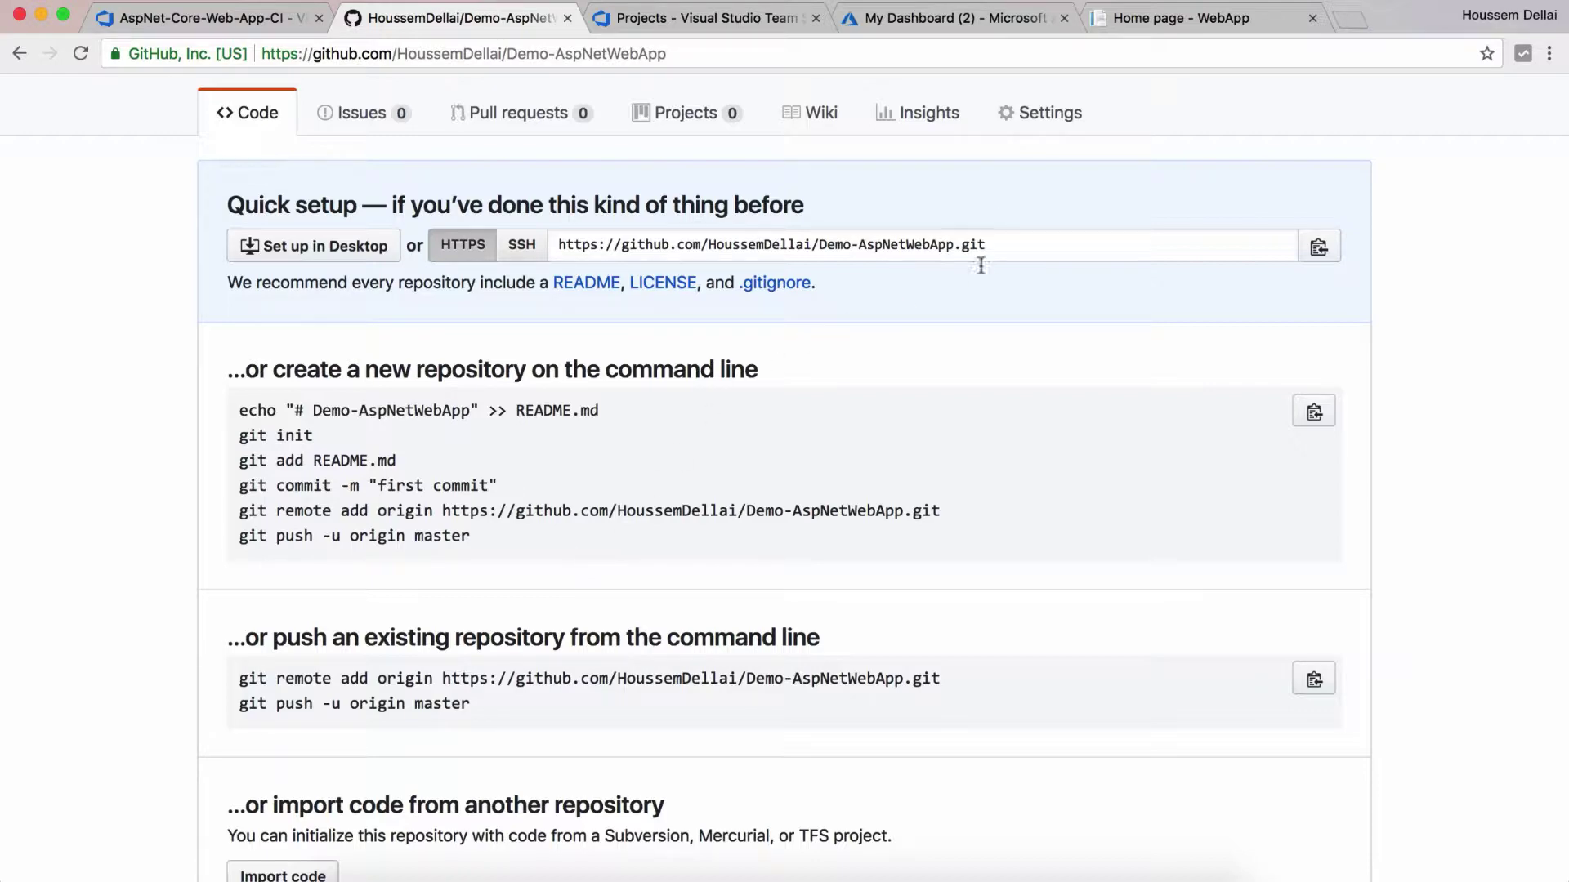
click(1318, 247)
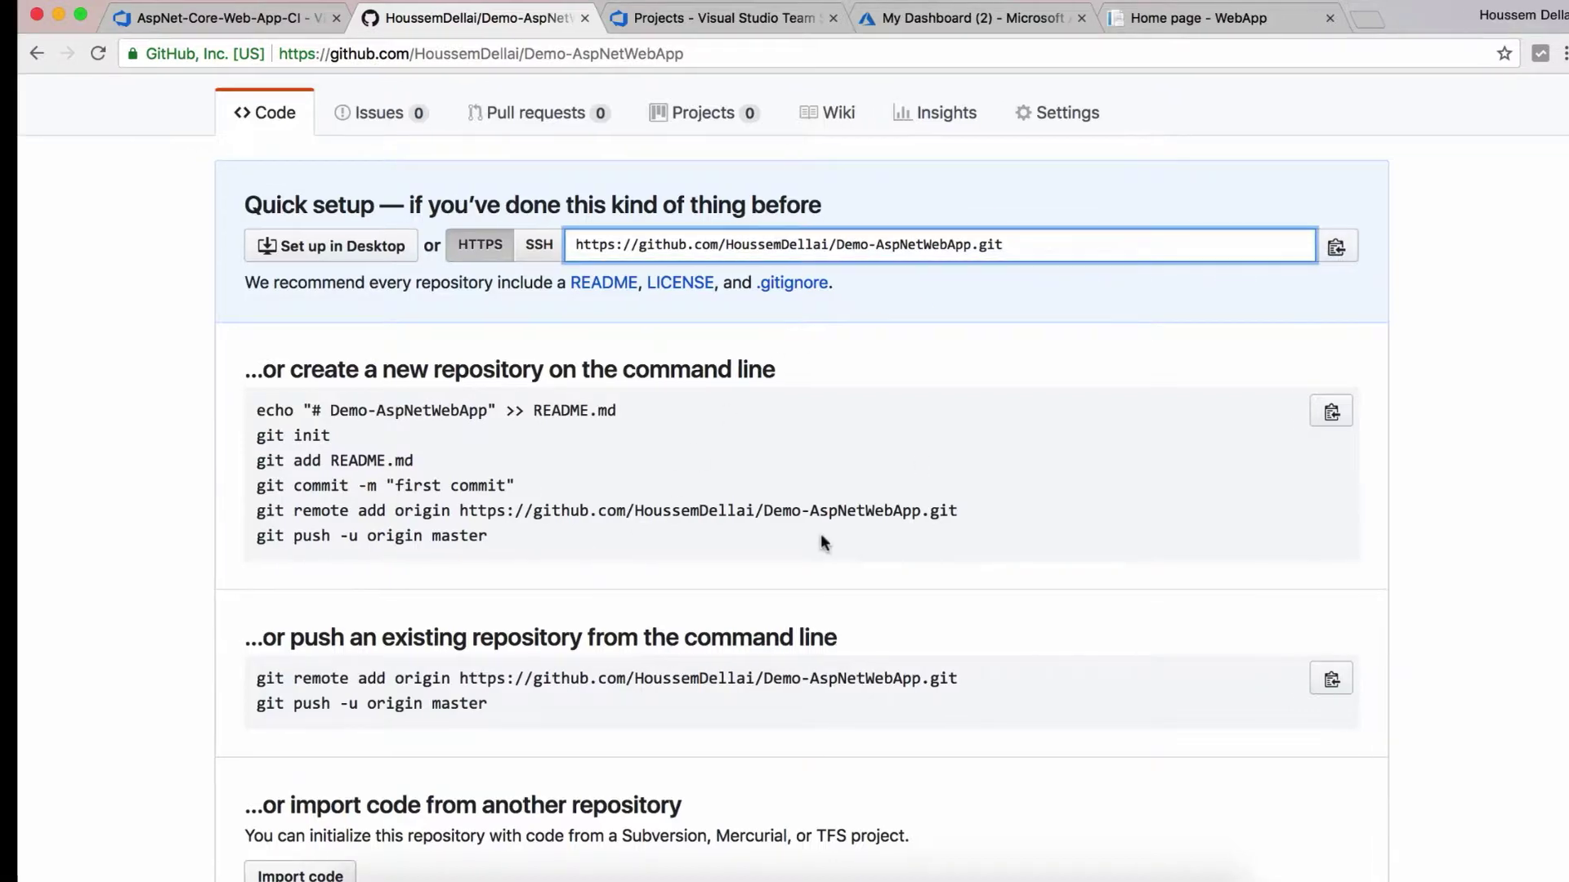
key(ctrl+Right)
Step: Initialise a local Git repository and stage all project files with git add
key(ctrl+l)
text(git )
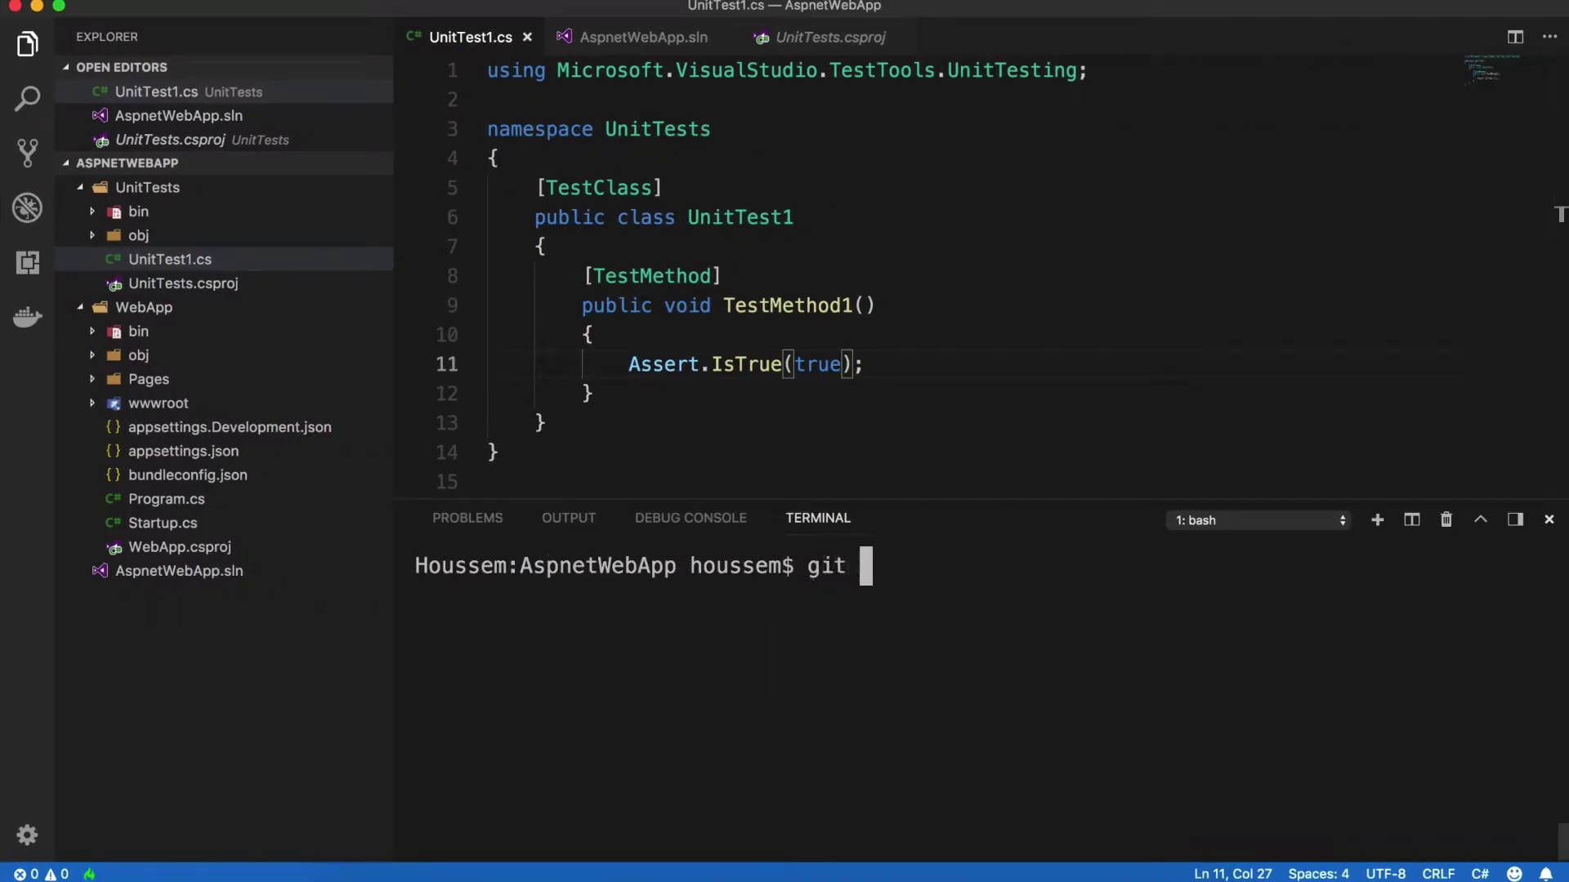
text(init)
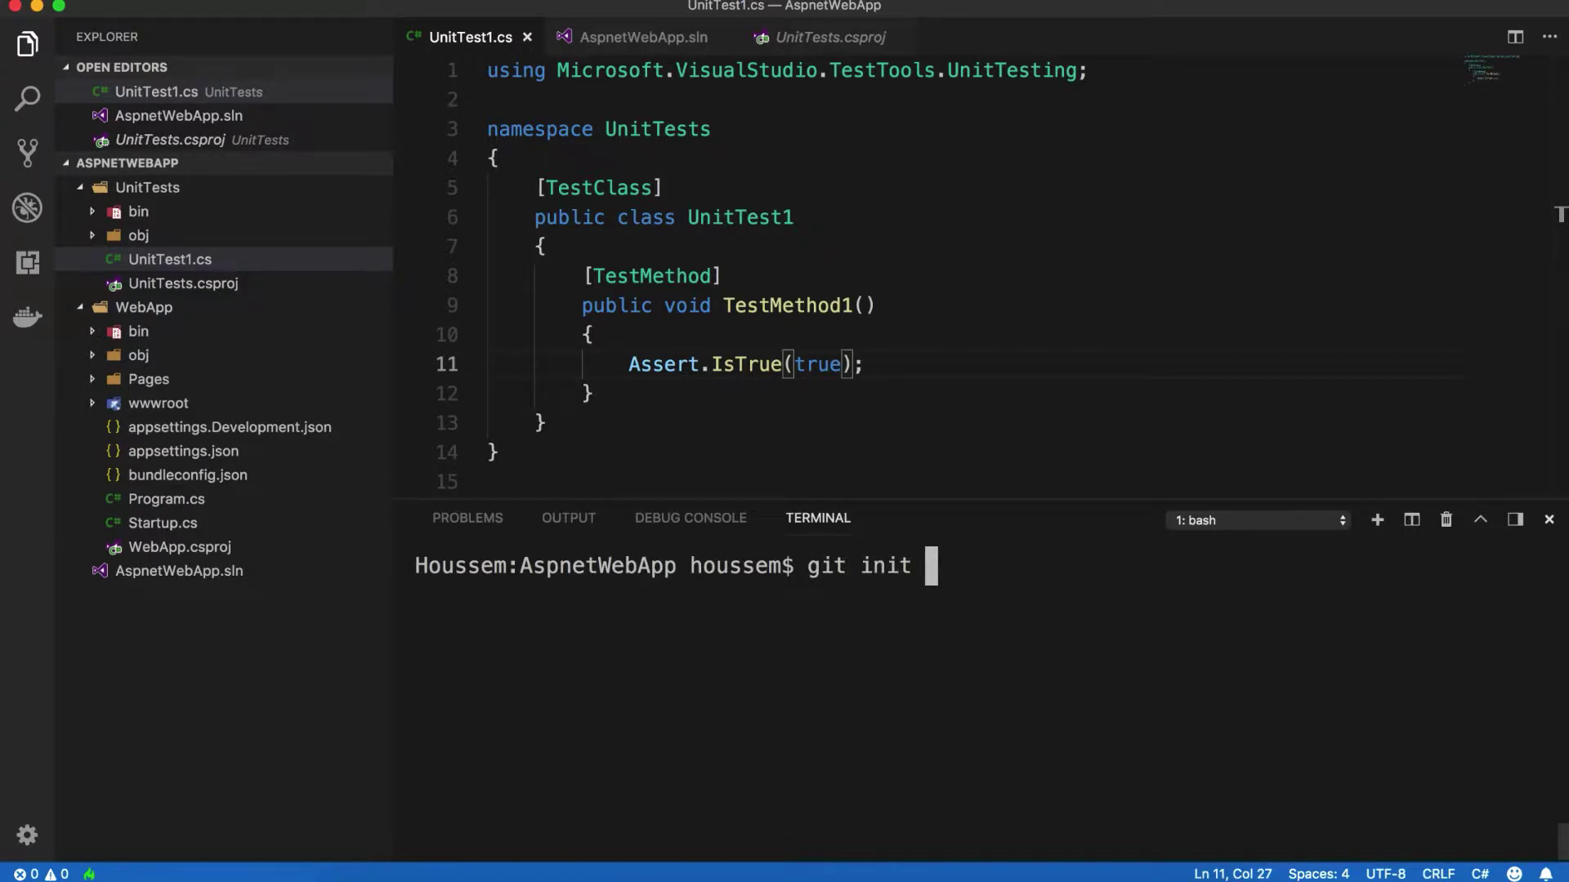
key(Return)
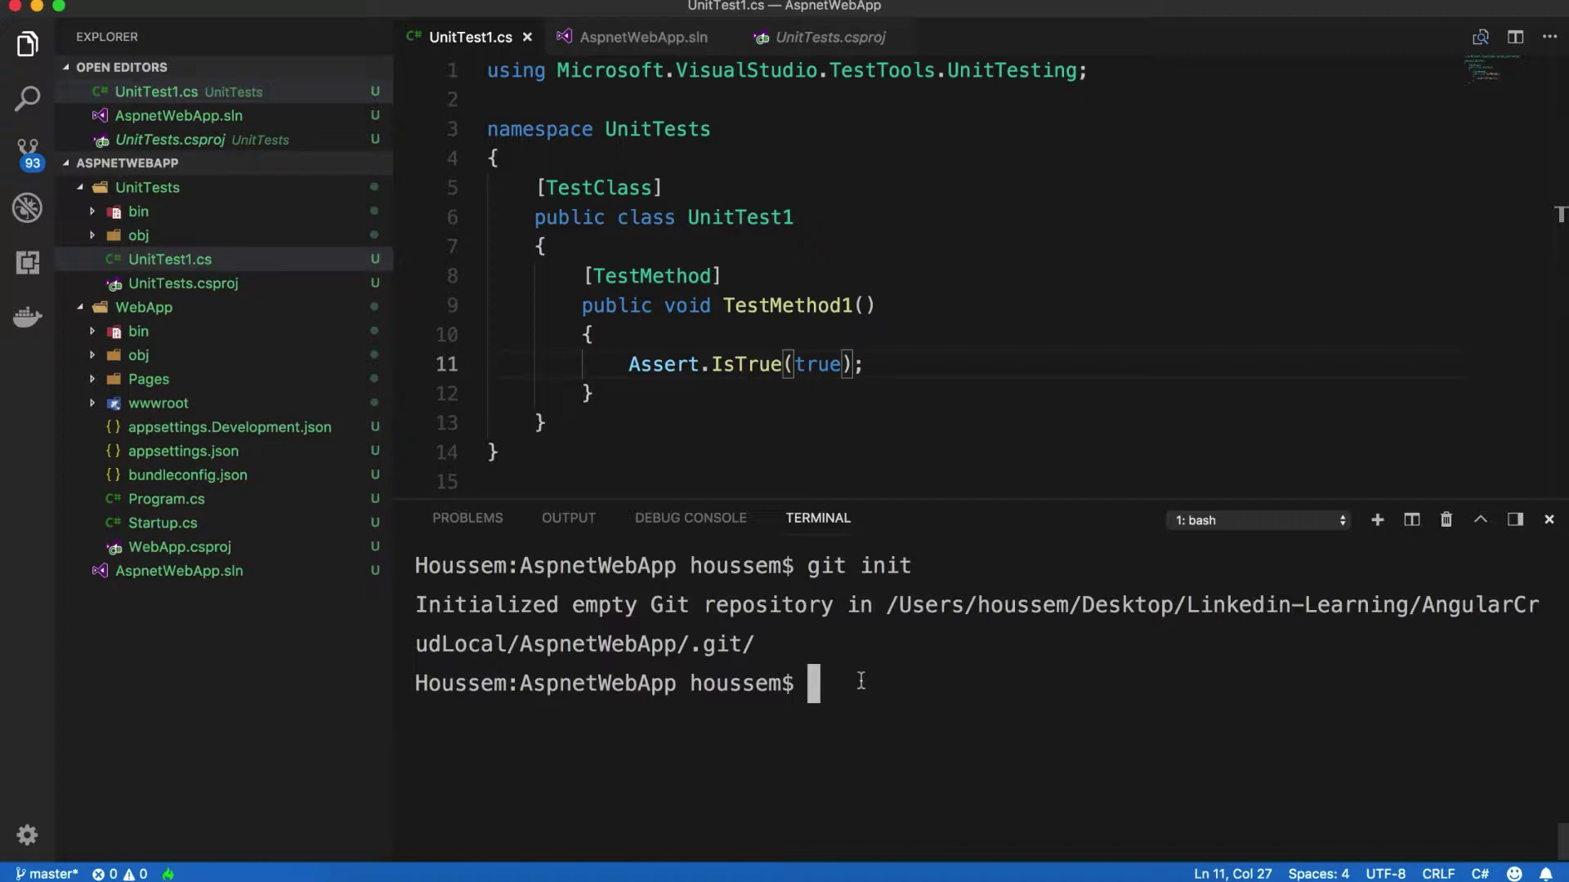
text(git add .)
key(Return)
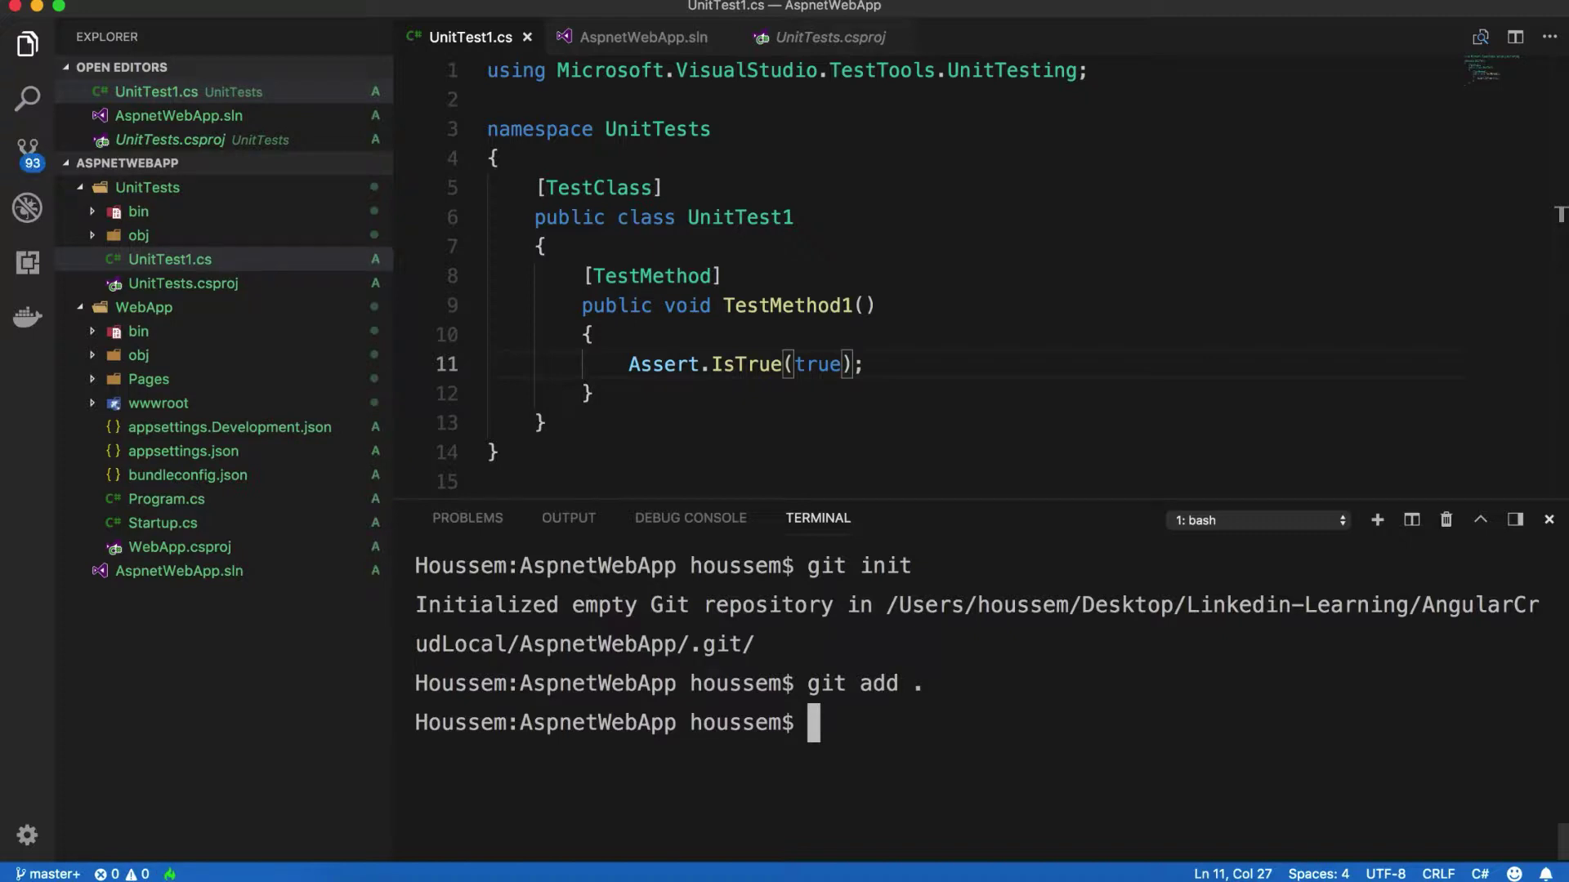
Step: Commit the staged files with the message "first commit"
text(git commit -")
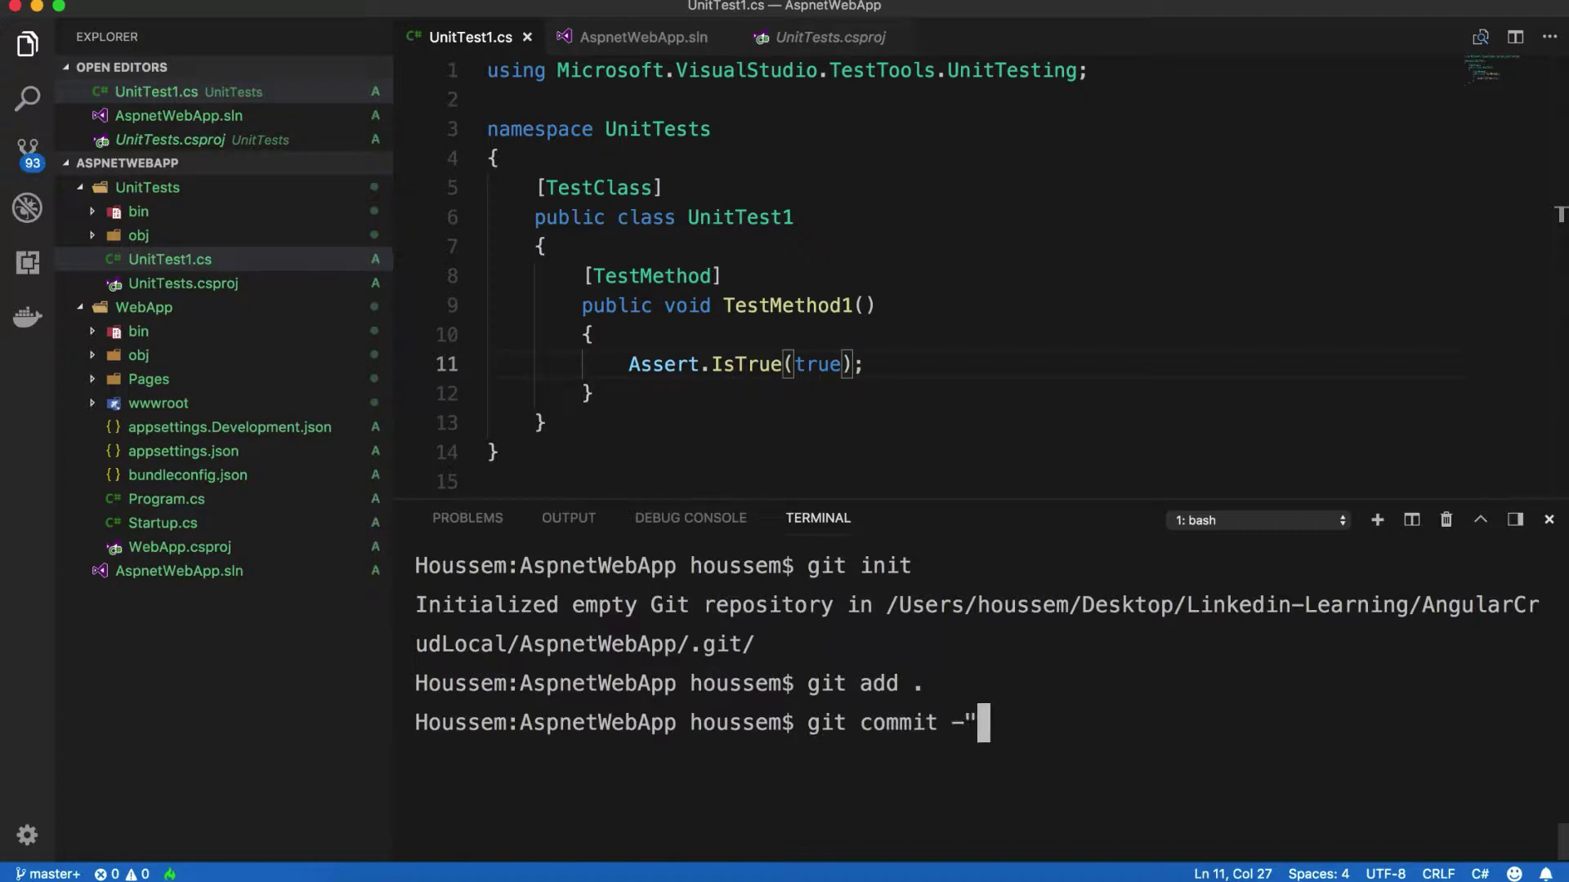
key(BackSpace)
text(m)
key(BackSpace)
text("")
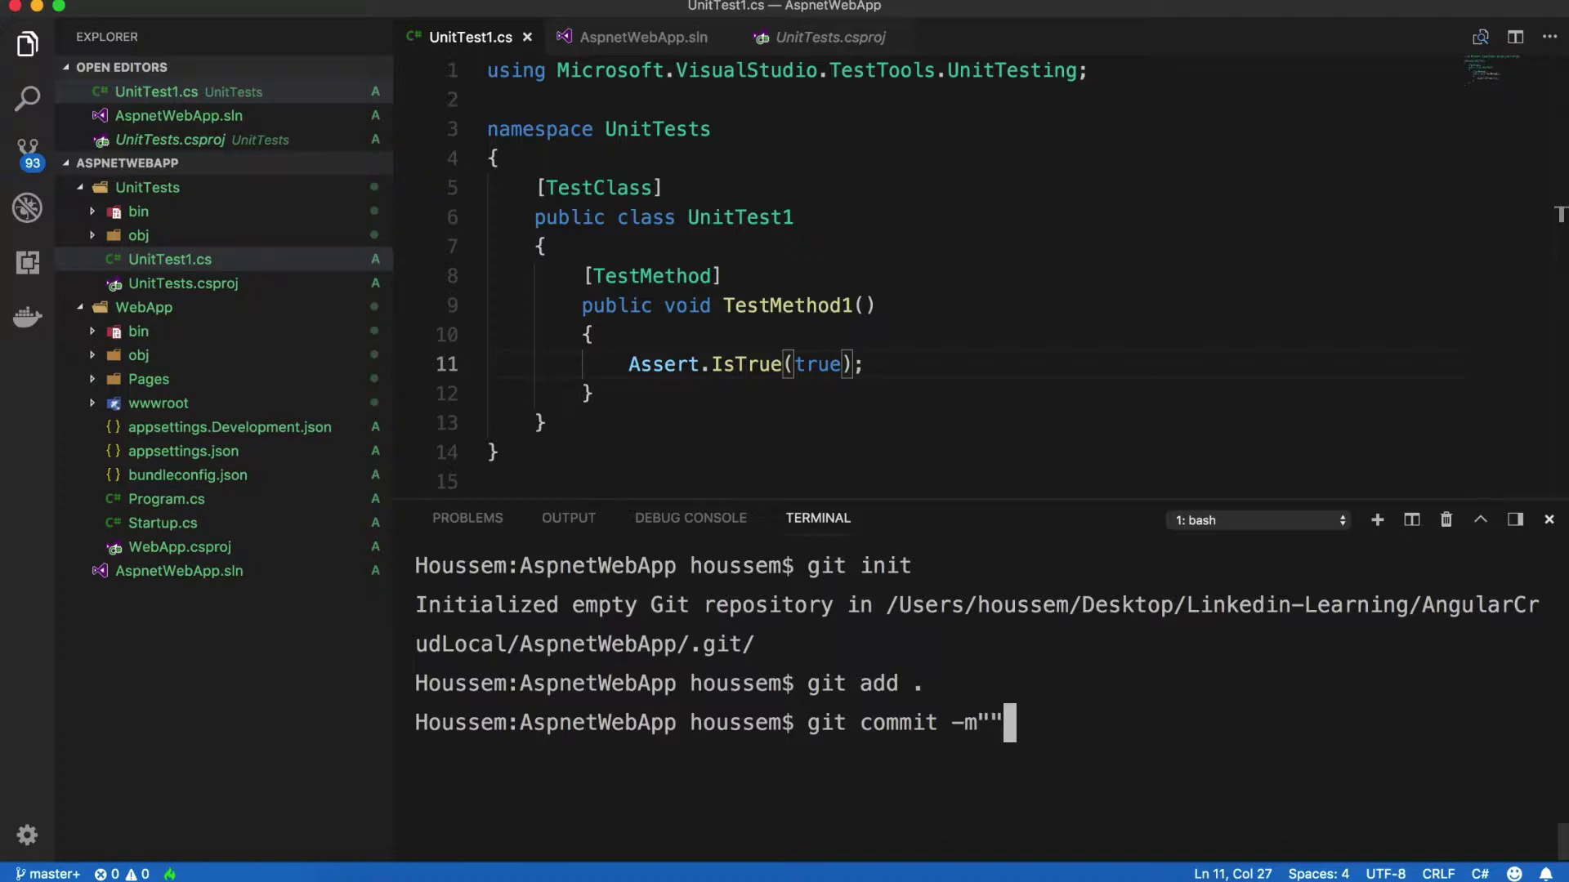
key(Left)
text(first commit)
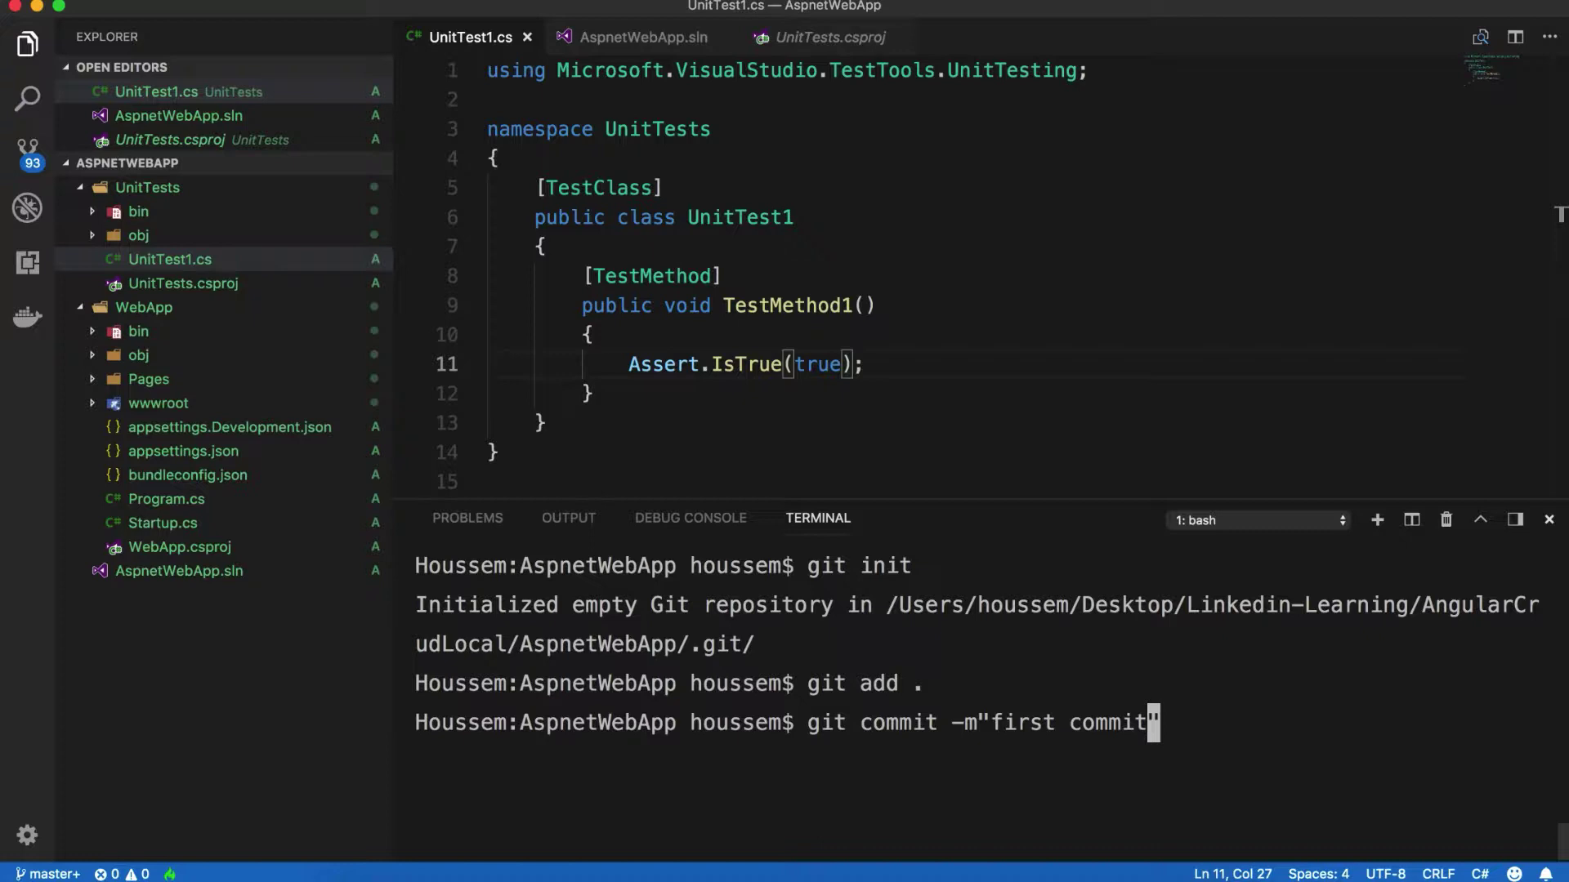
key(Return)
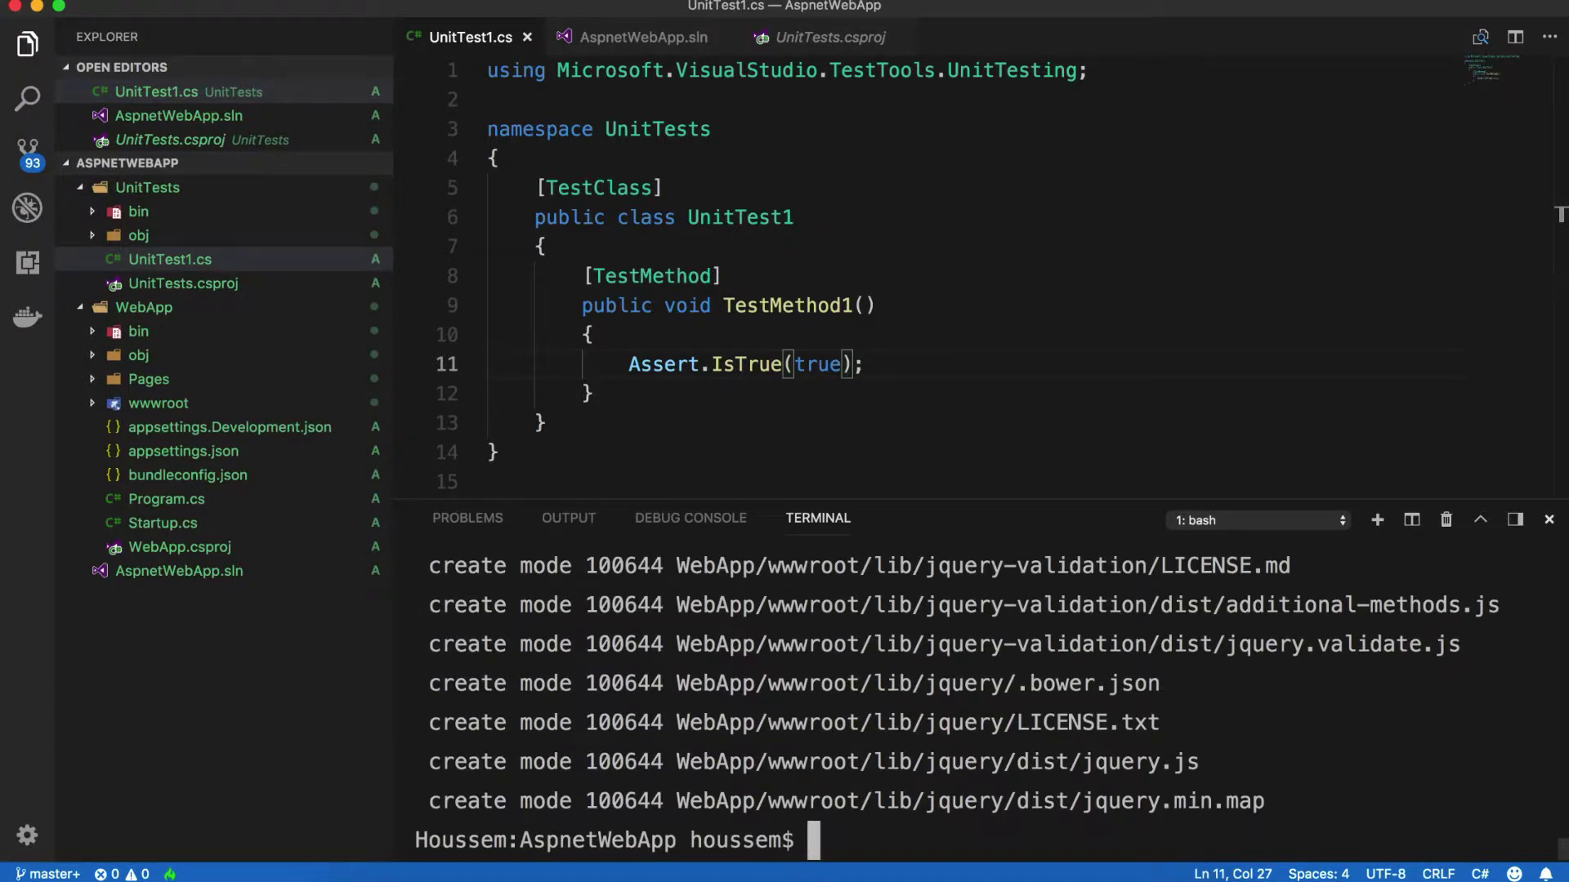
Step: Add the GitHub repository as remote origin and push master to it
key(super+k)
key(super+v)
key(Return)
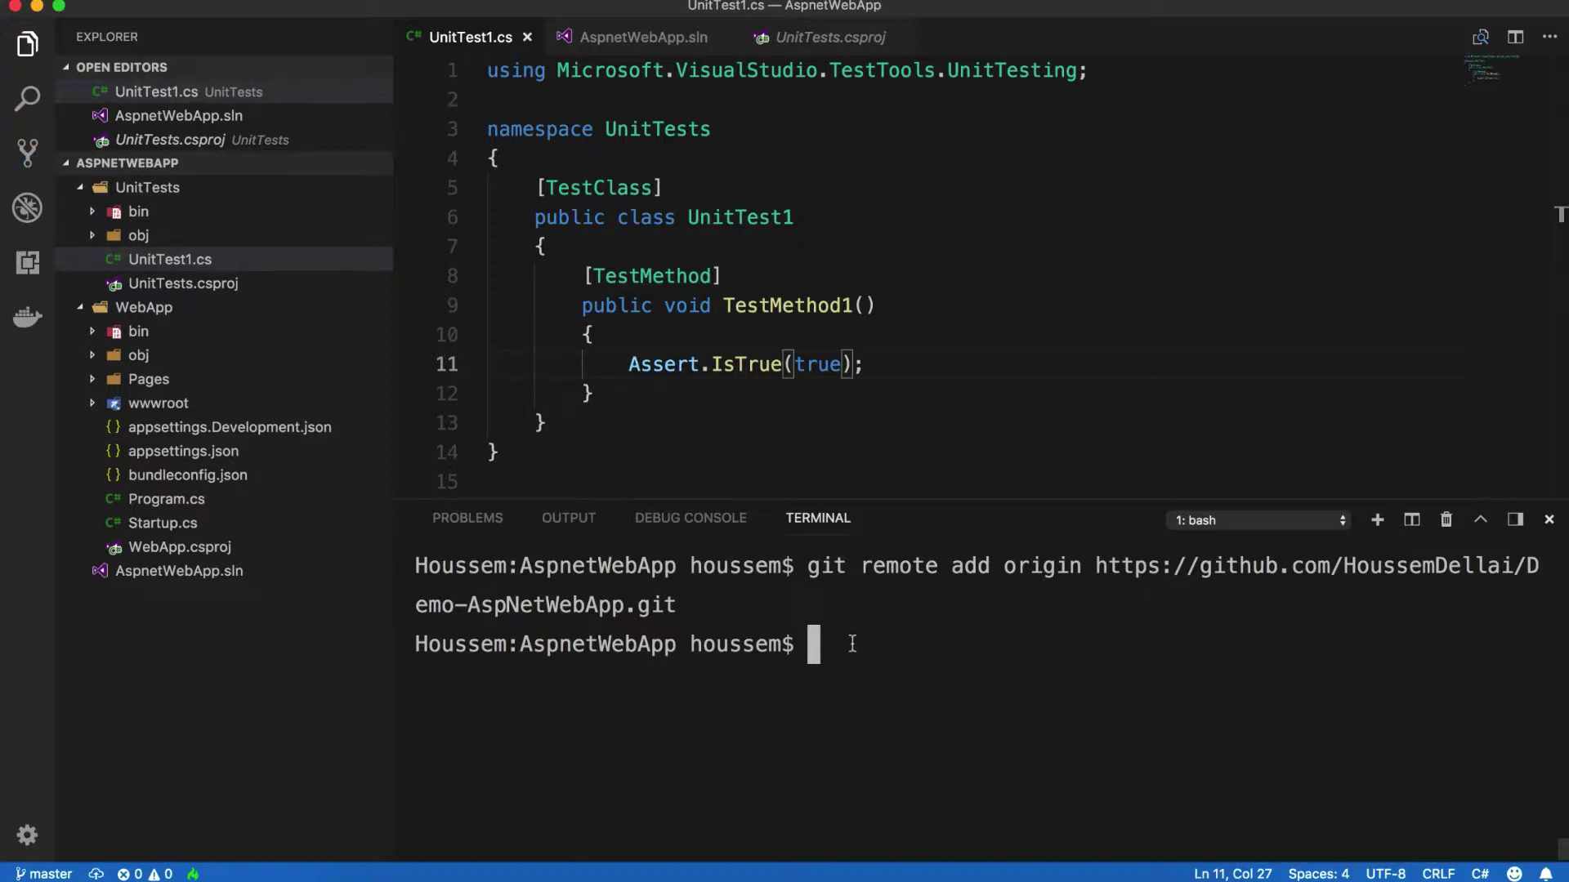
key(super+v)
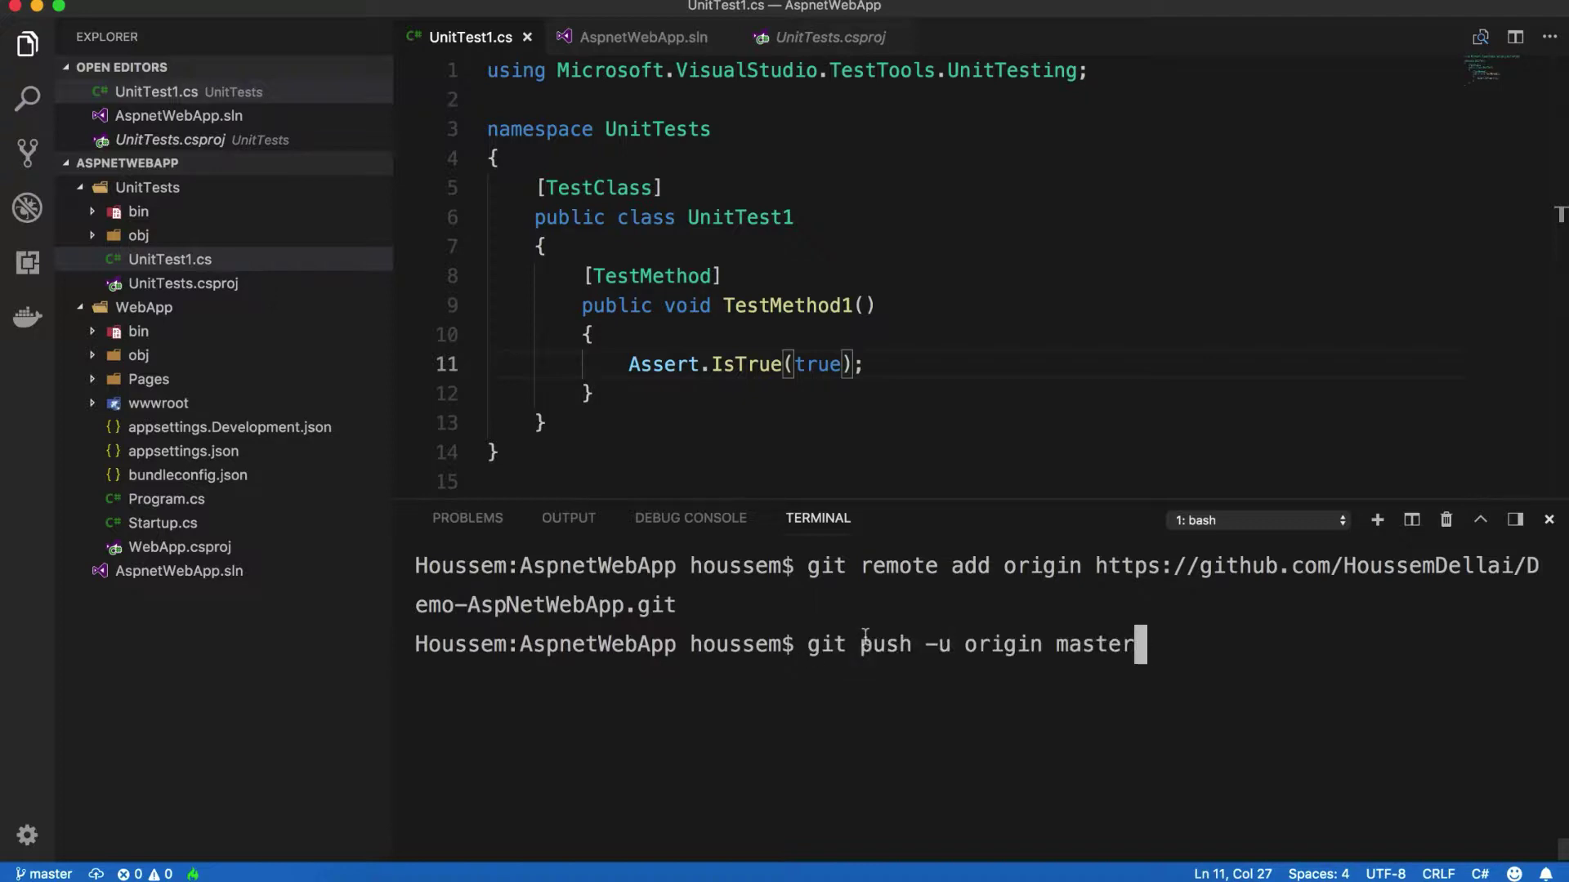
key(Return)
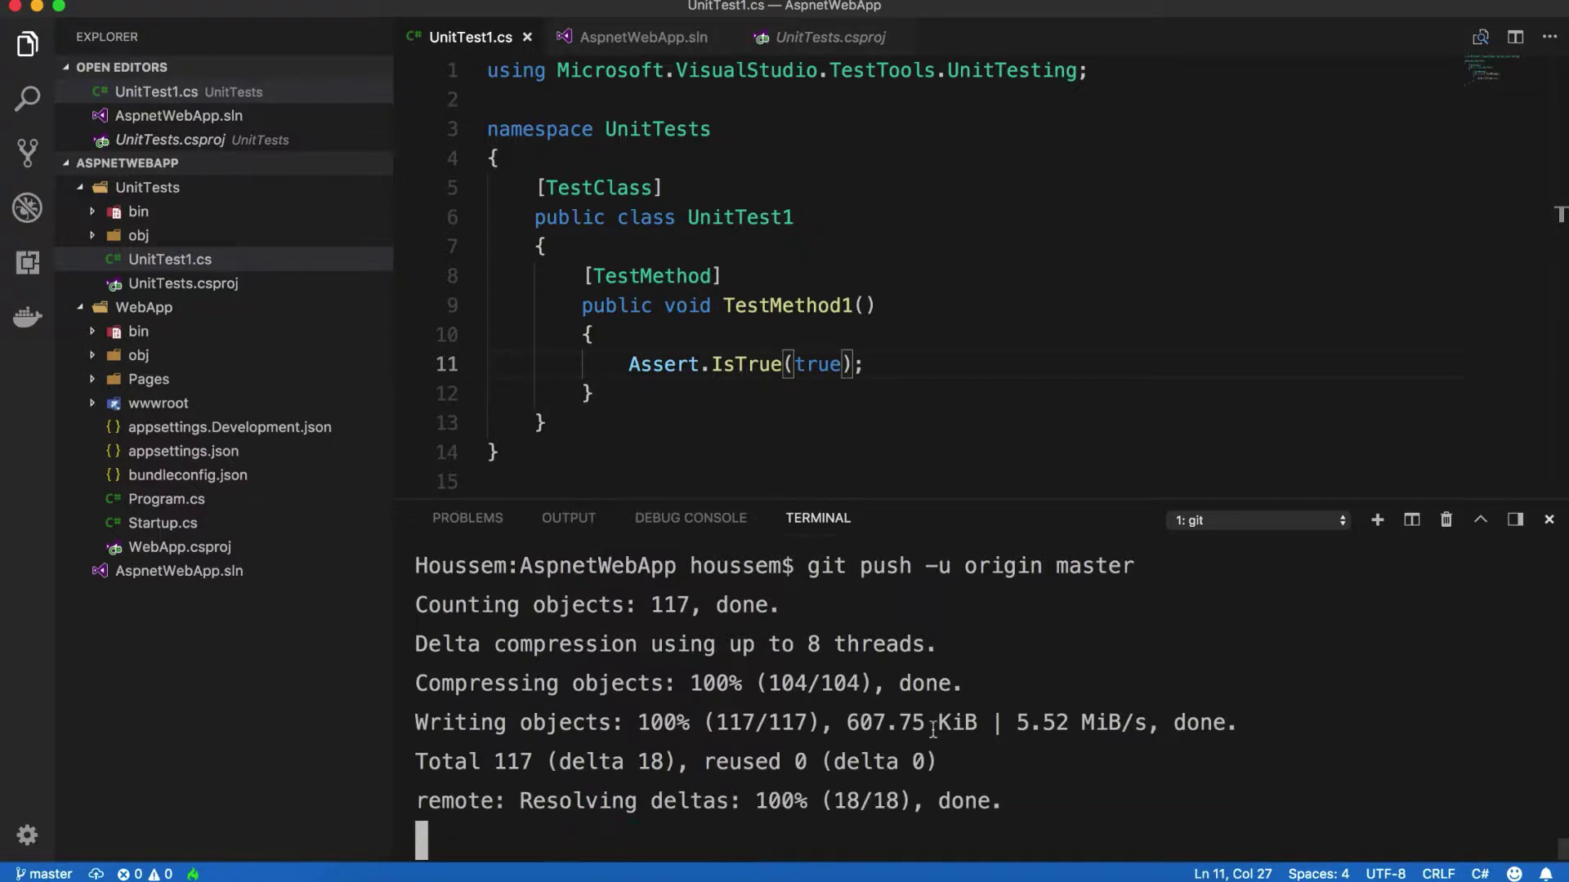
key(super+Tab)
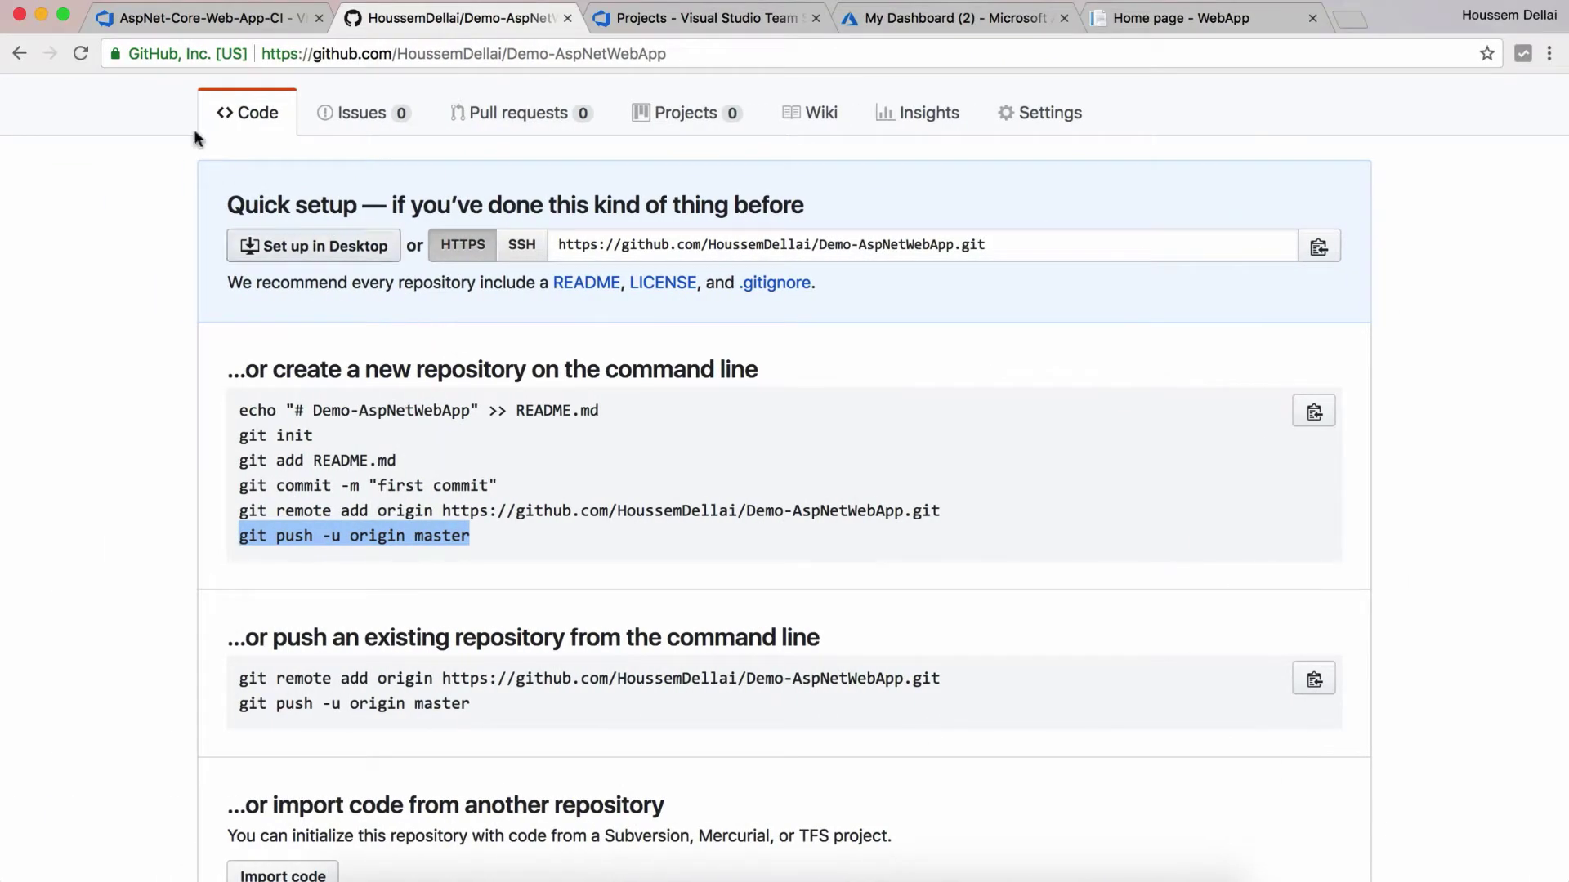
Step: Reload the Demo-AspNetWebApp GitHub page to show UnitTests, WebApp and AspnetWebApp.sln
click(79, 54)
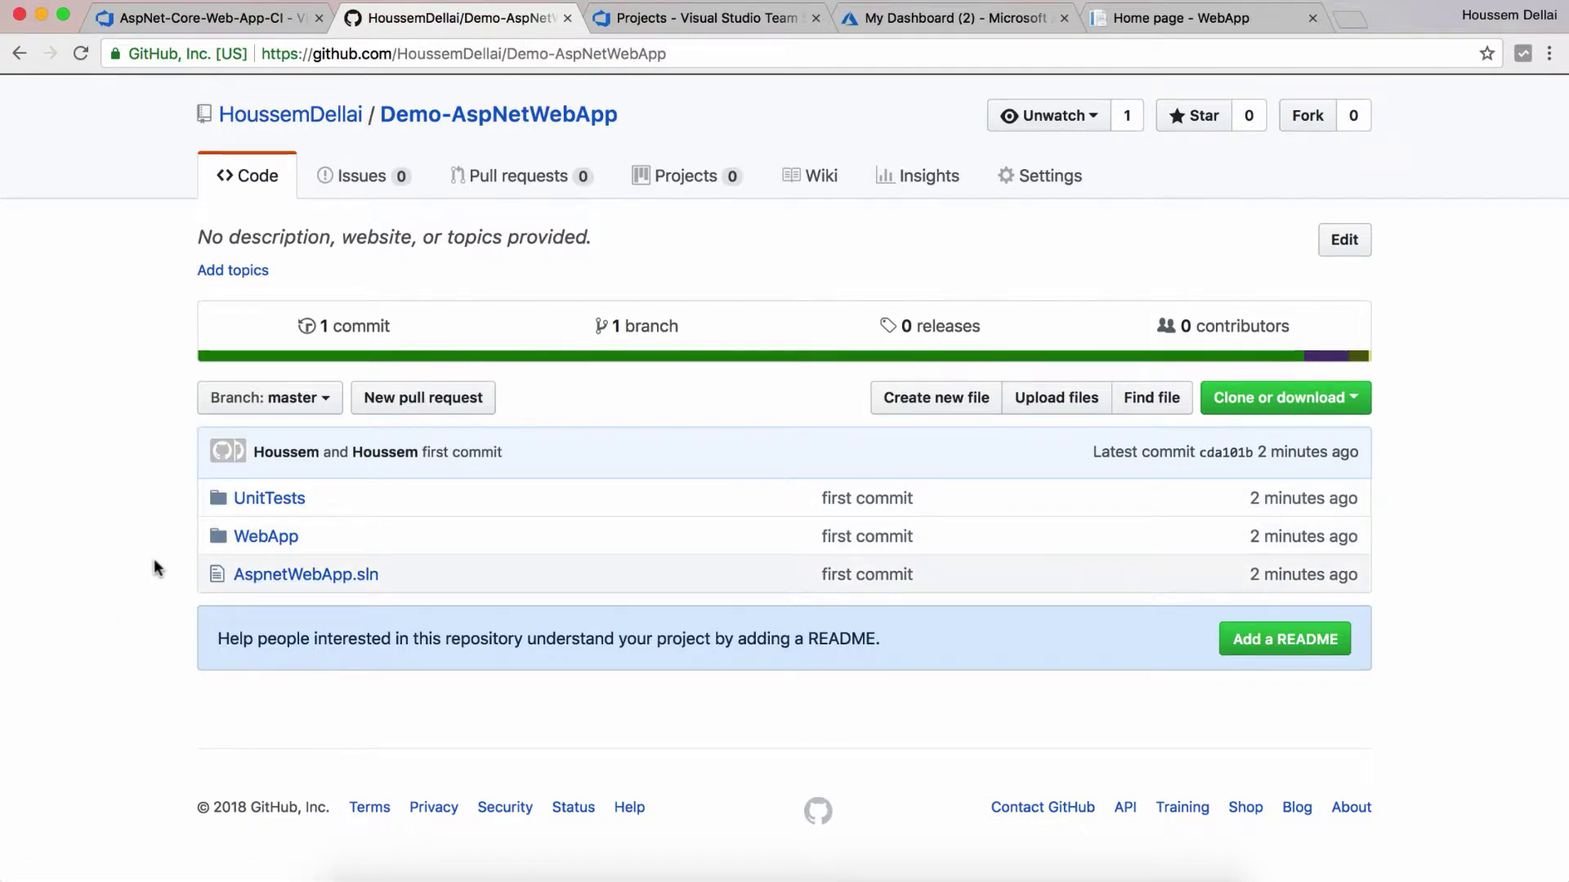
scroll(157, 568, up, 1)
Step: Create a VSTS project named Demo-AspNetWebApp using Git version control
click(660, 18)
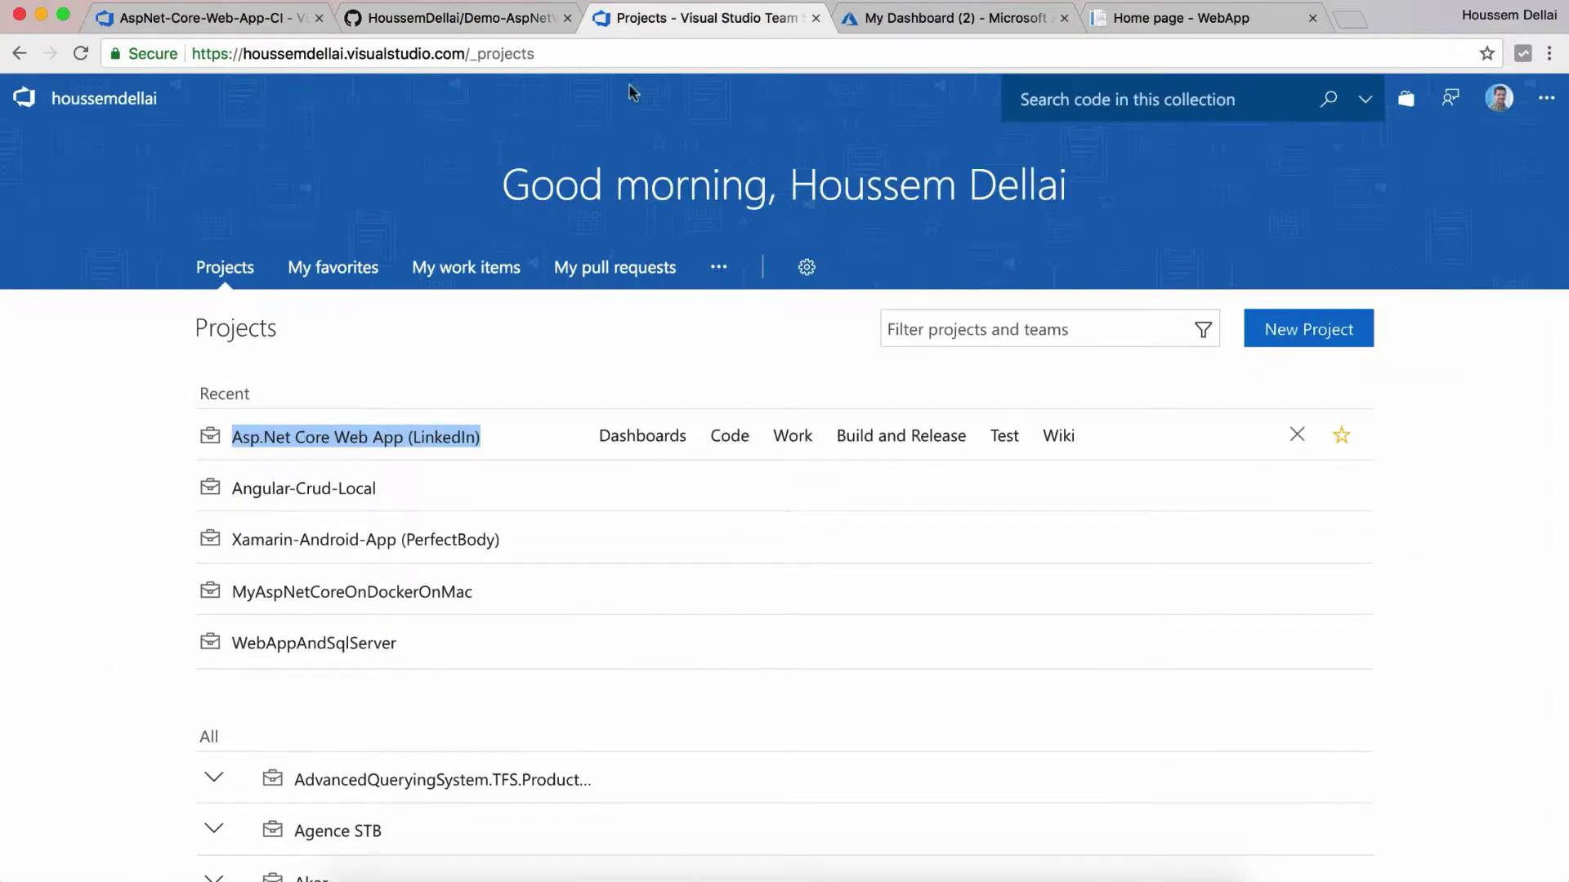
click(1248, 336)
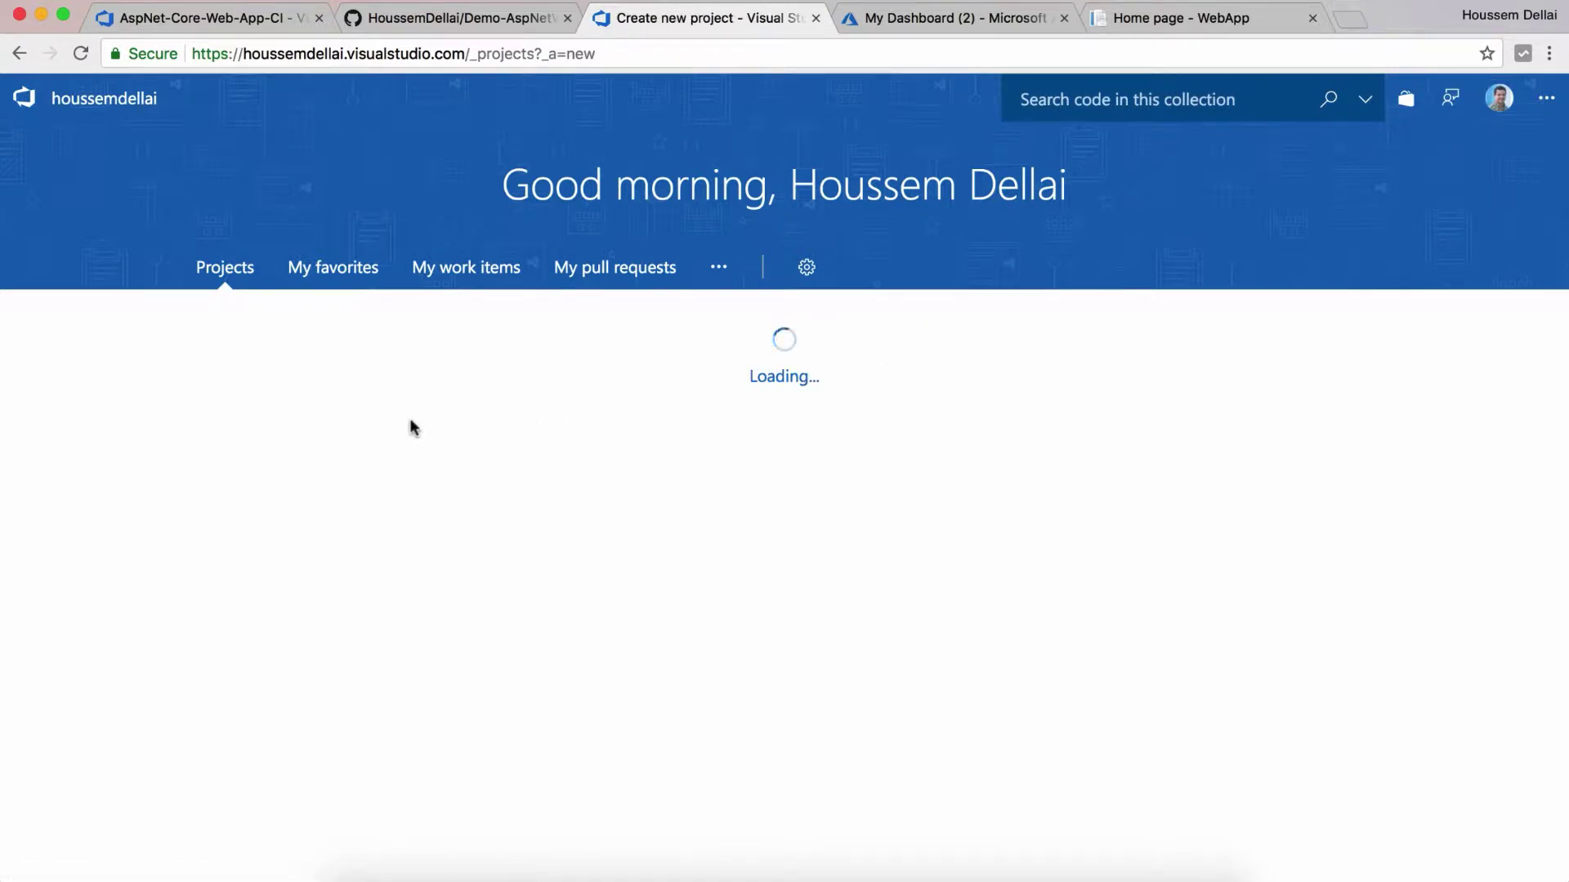
key(super+v)
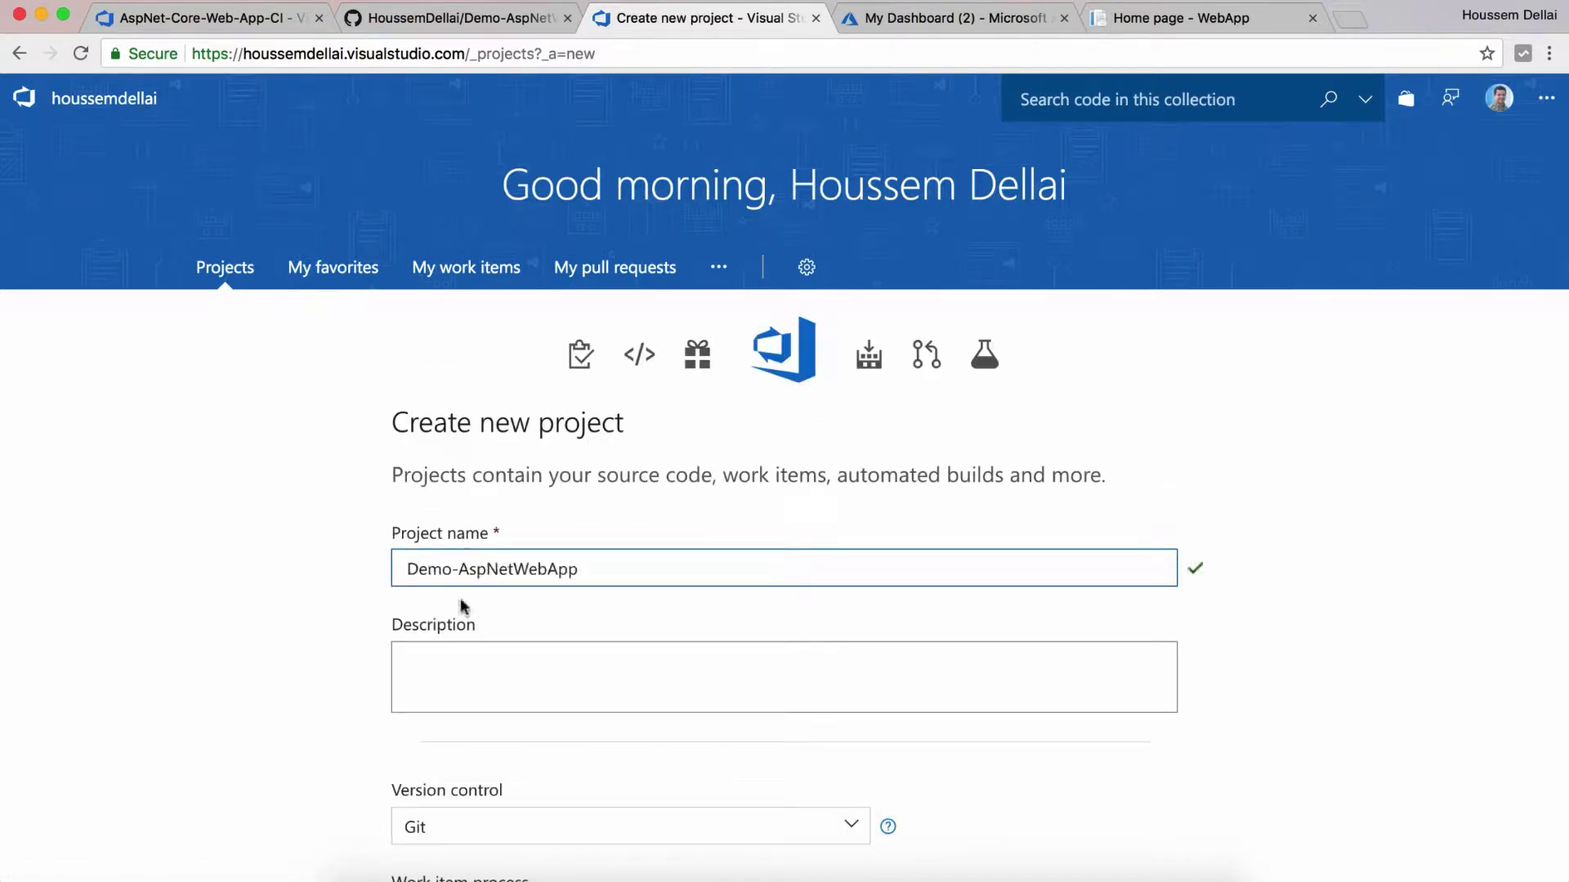
scroll(456, 621, down, 5)
click(1014, 831)
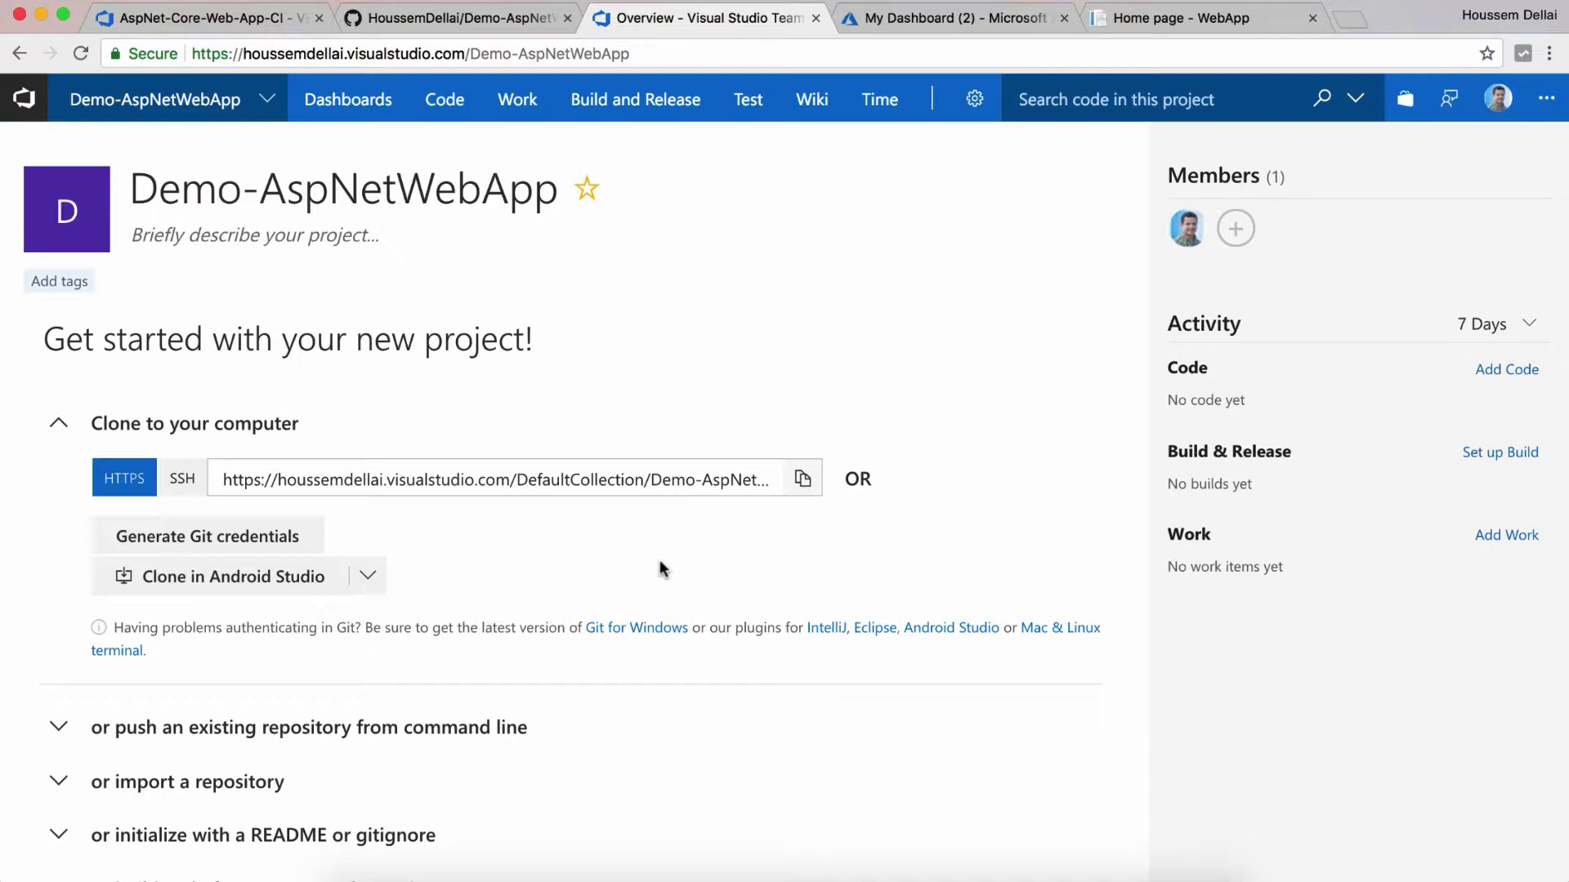
Step: From Build and Release > Builds, start a + New build definition
mouse_move(654, 102)
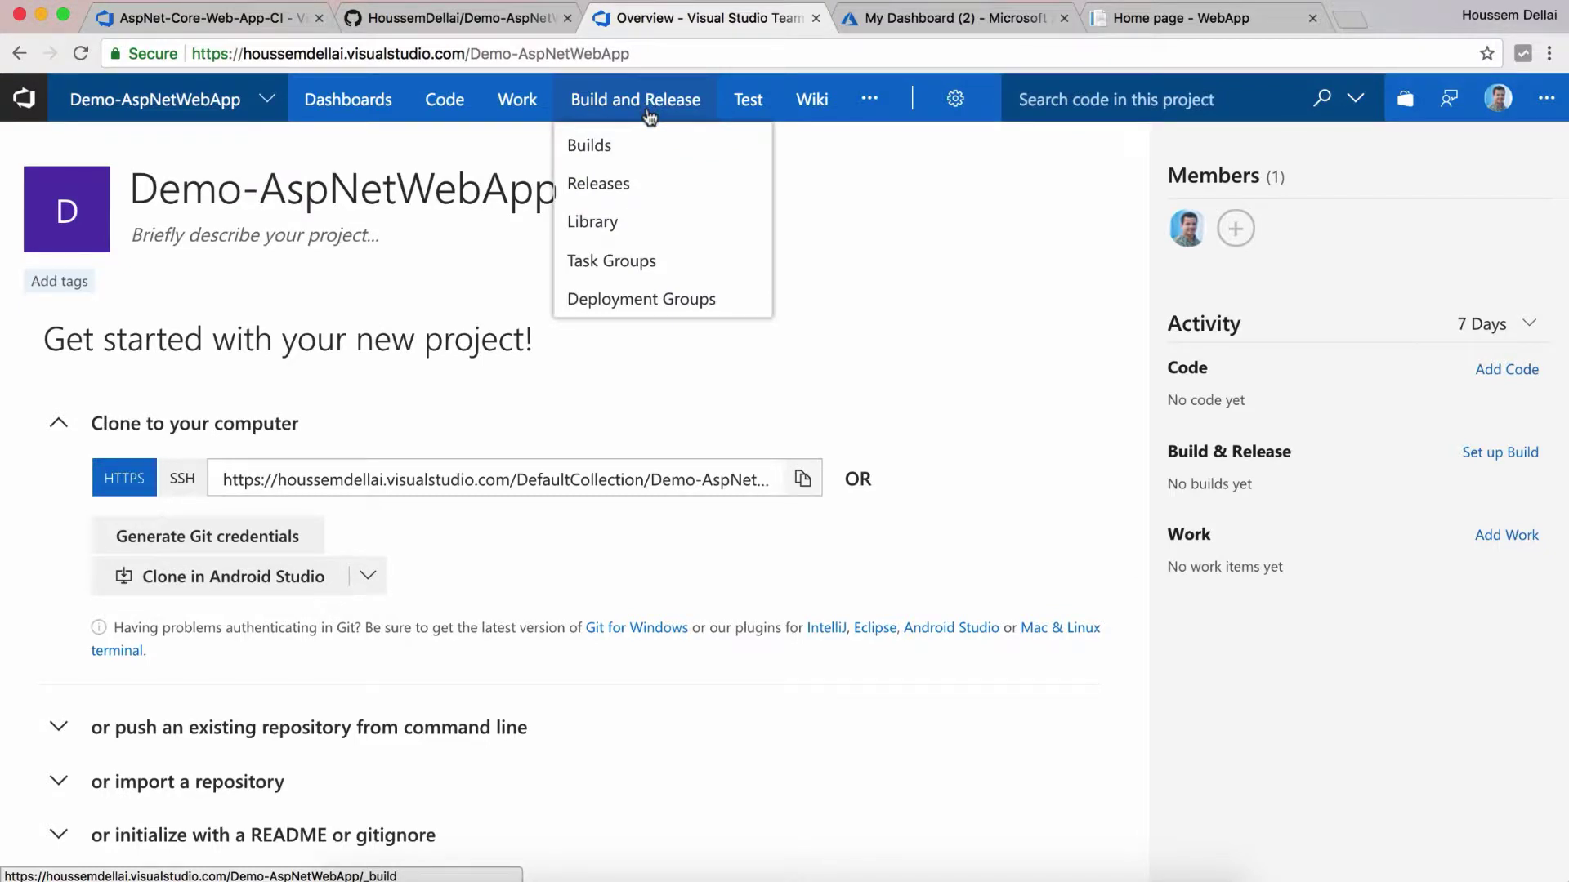
click(639, 144)
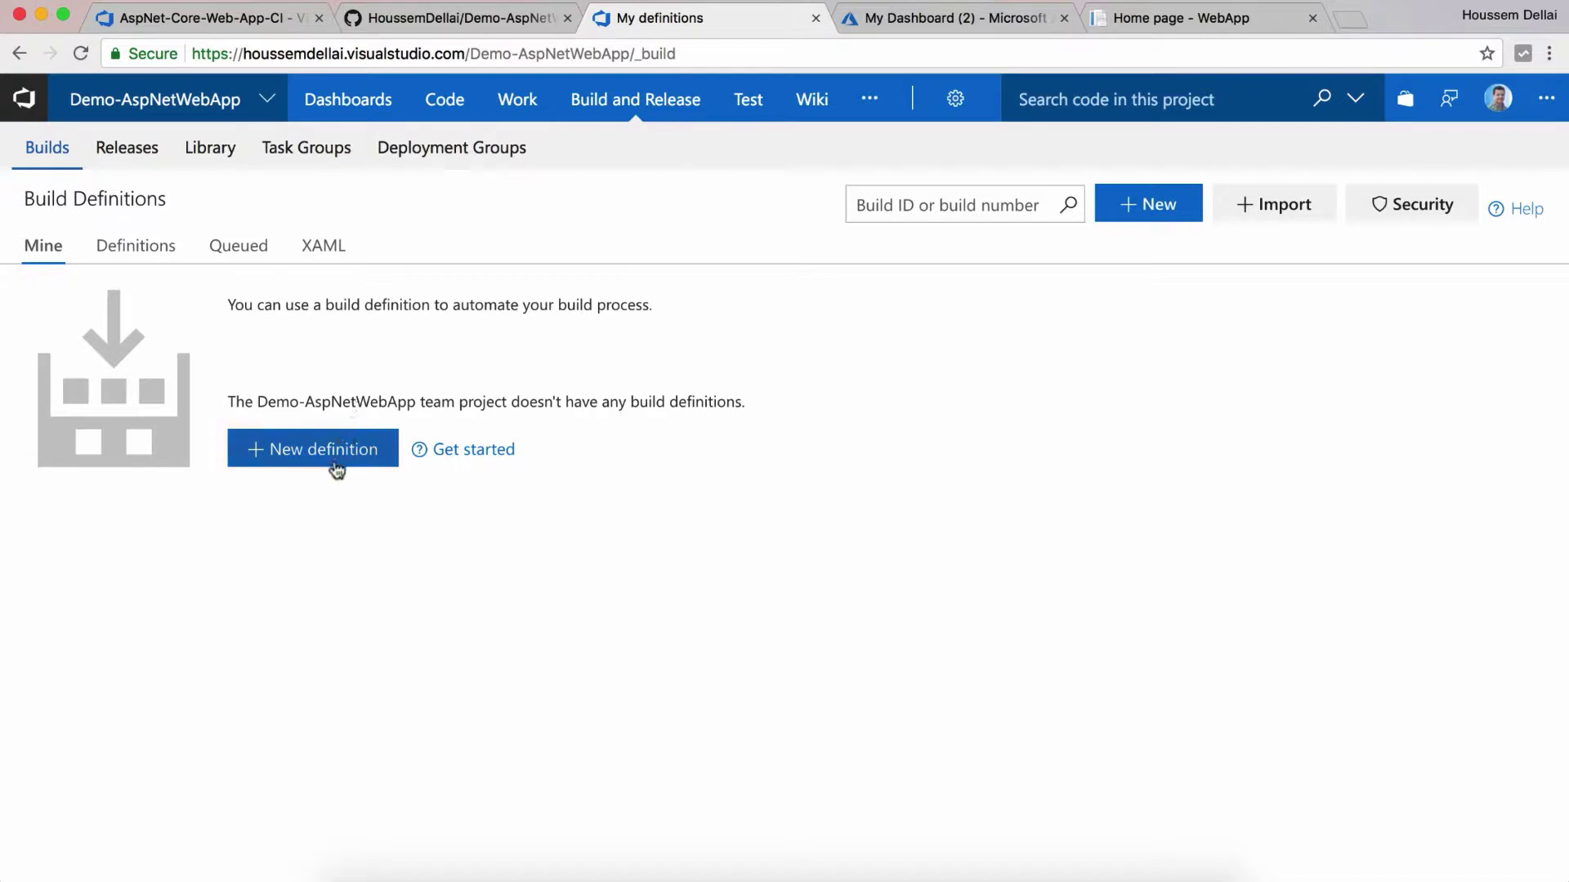
click(335, 463)
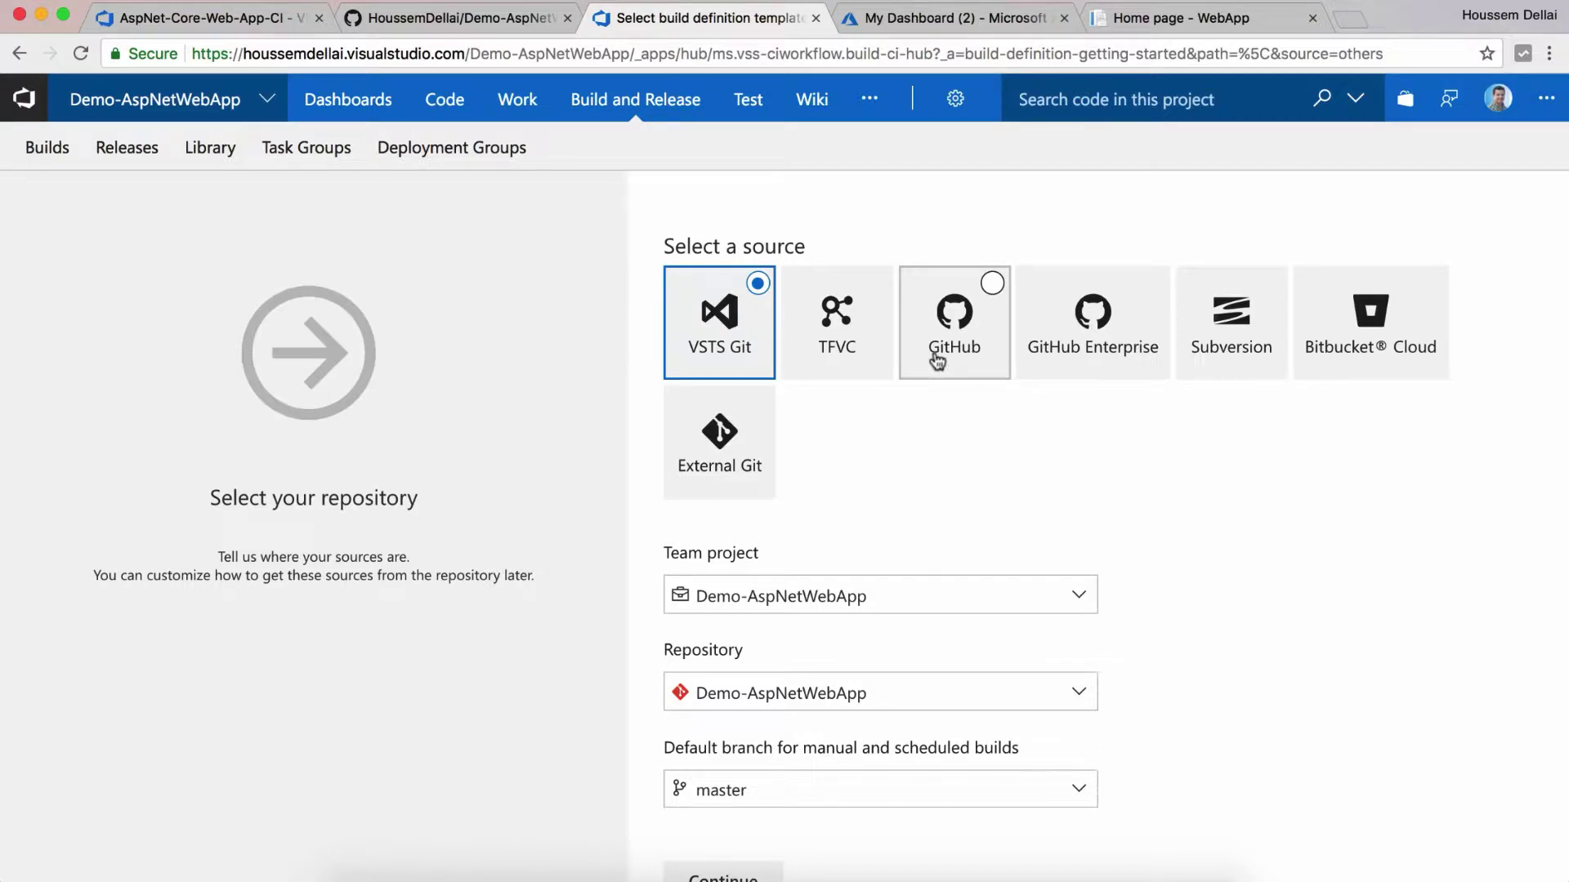
Step: Choose GitHub as the build source and authorize it via OAuth as GitHub connection 1
click(937, 359)
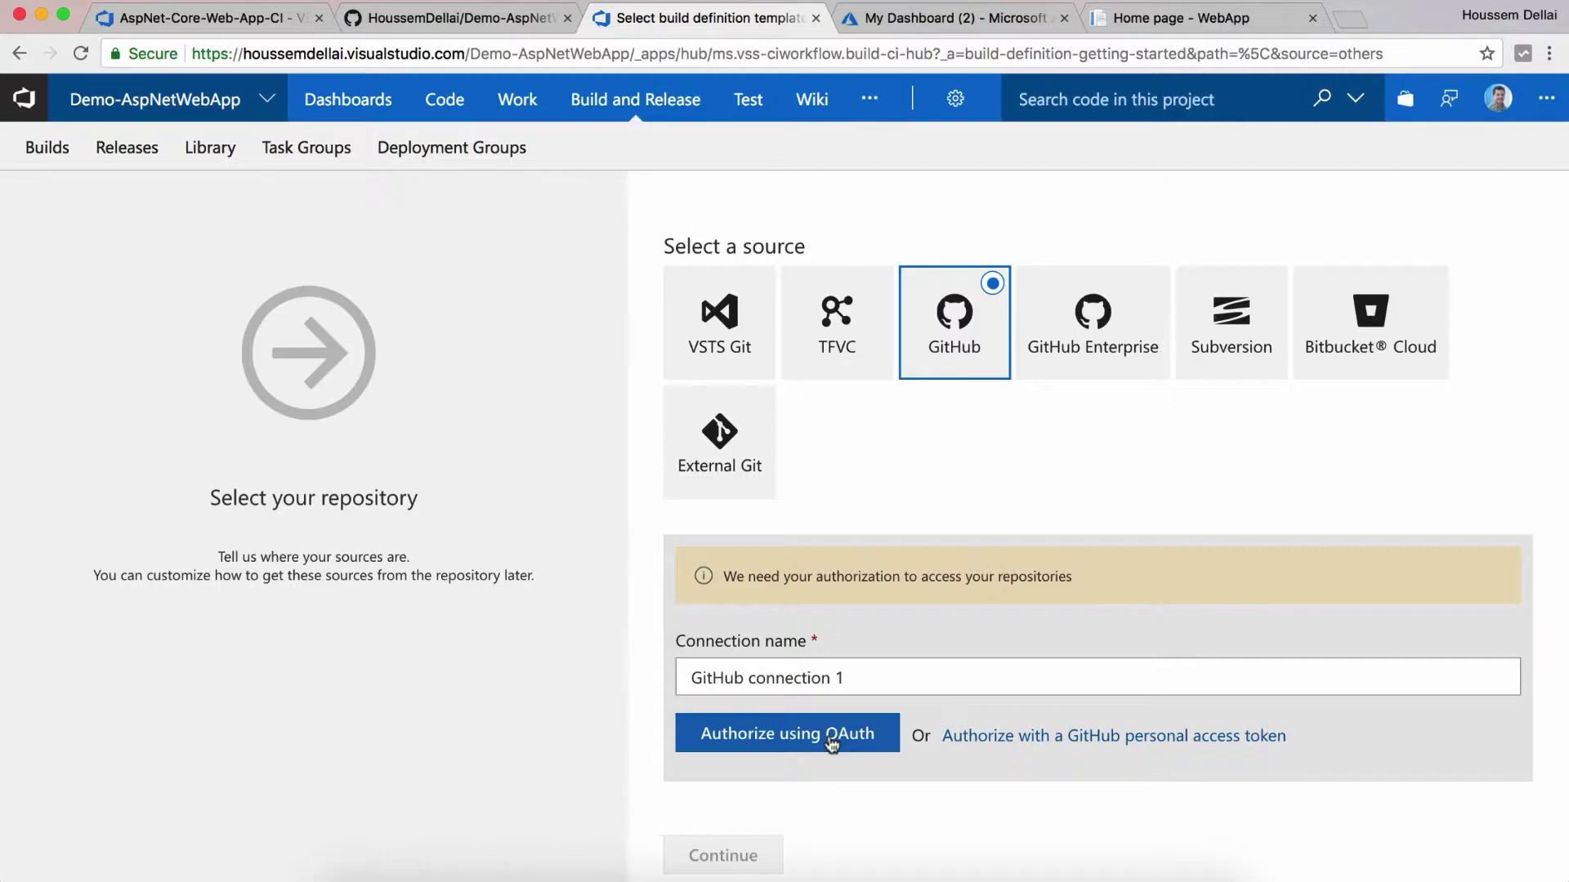
click(831, 735)
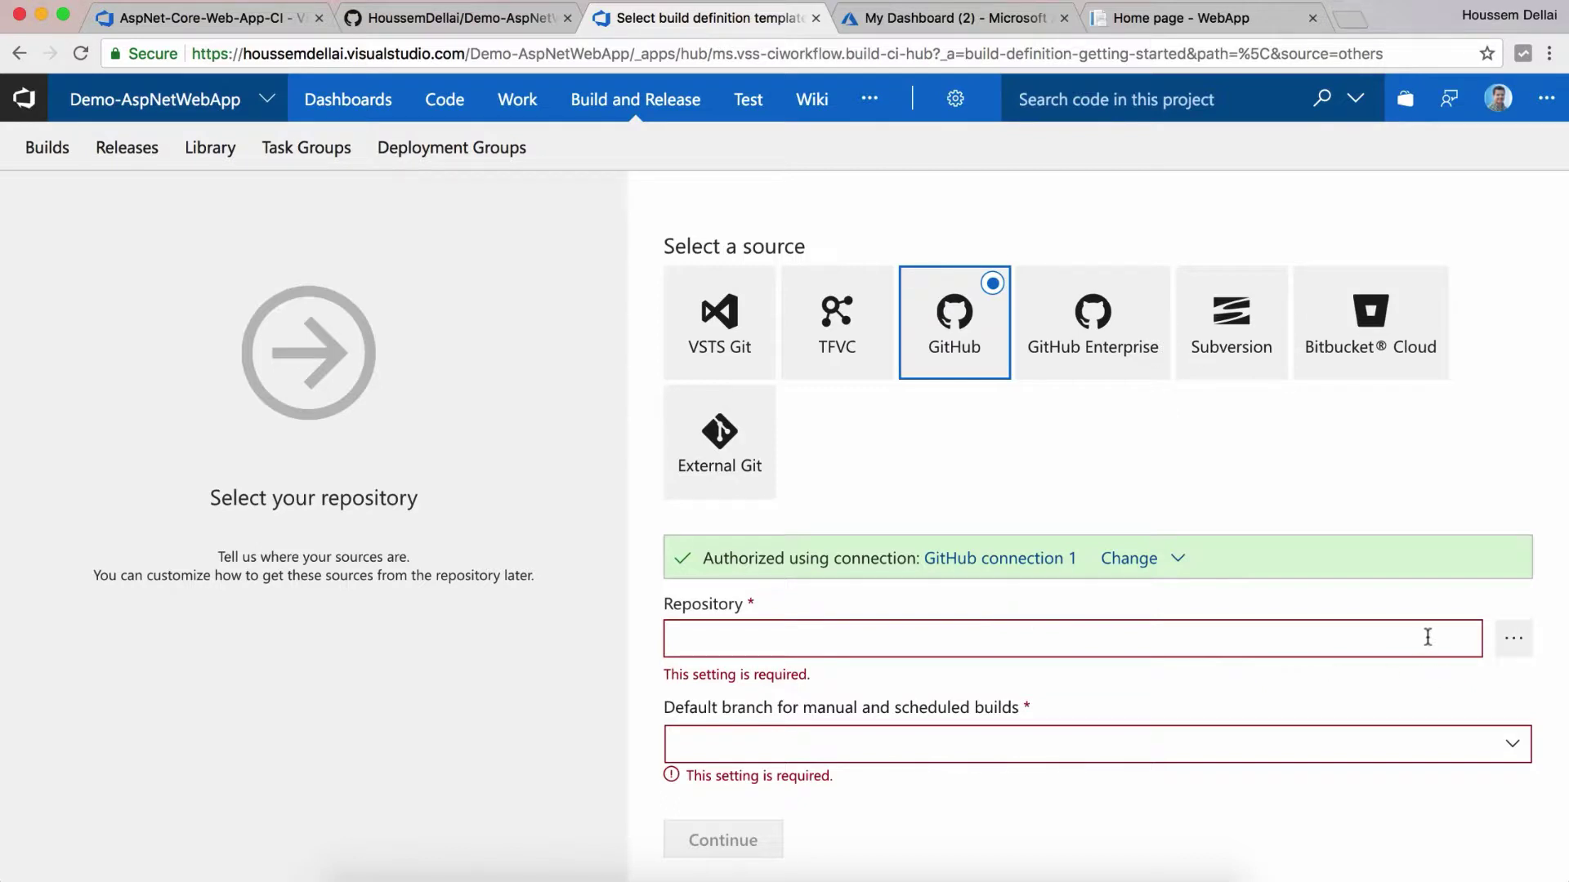
Step: Pick the Demo-AspNetWebApp GitHub repository with master branch and continue to template selection
click(1509, 645)
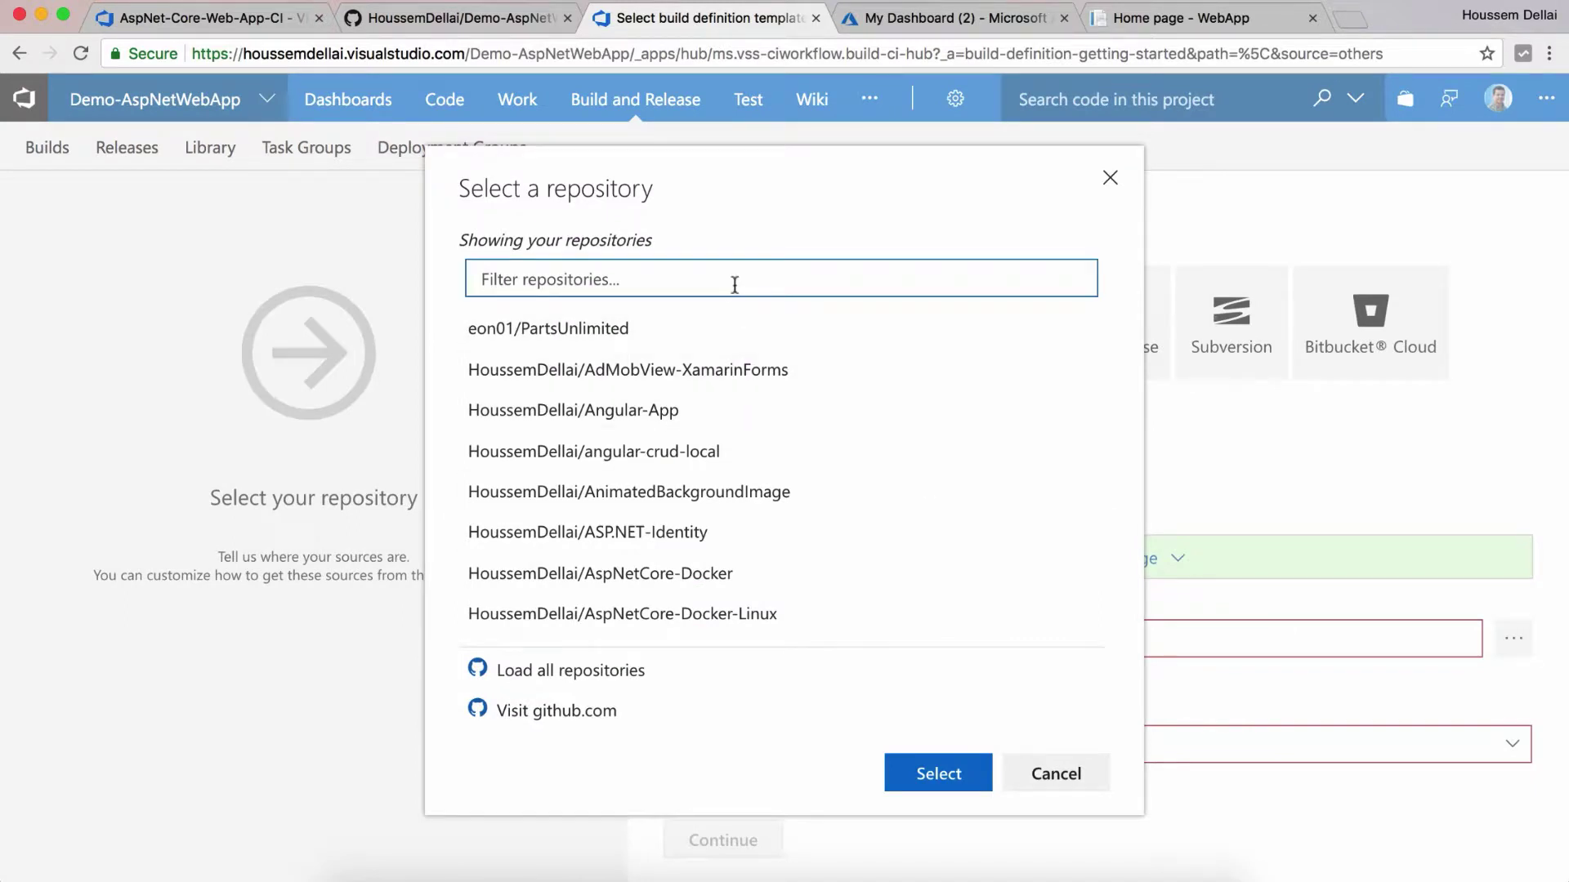
text(D)
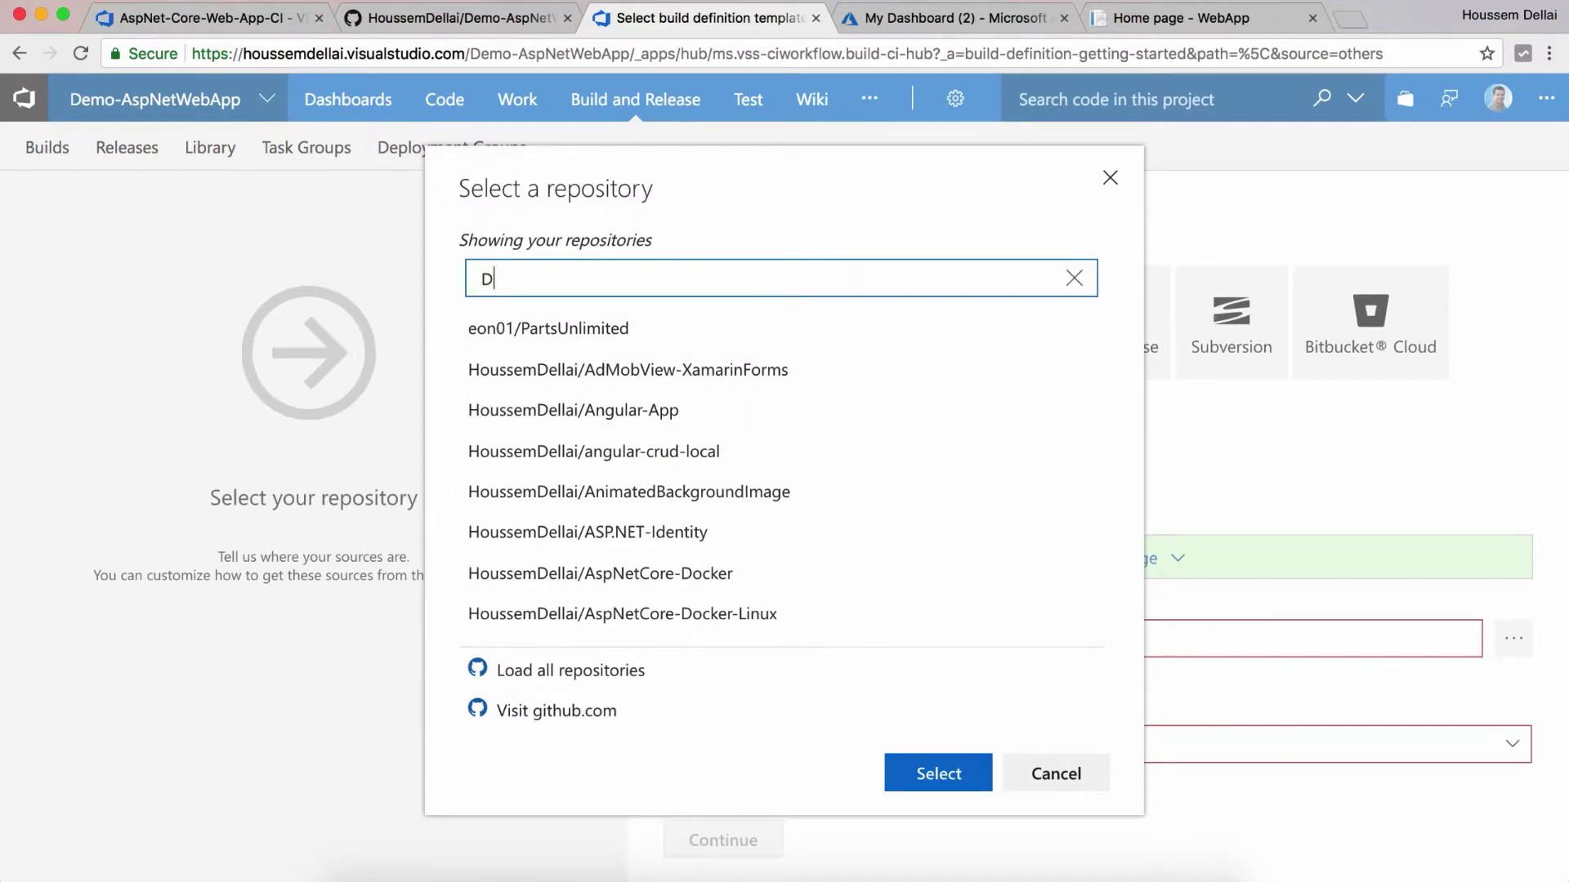
text(emo-as)
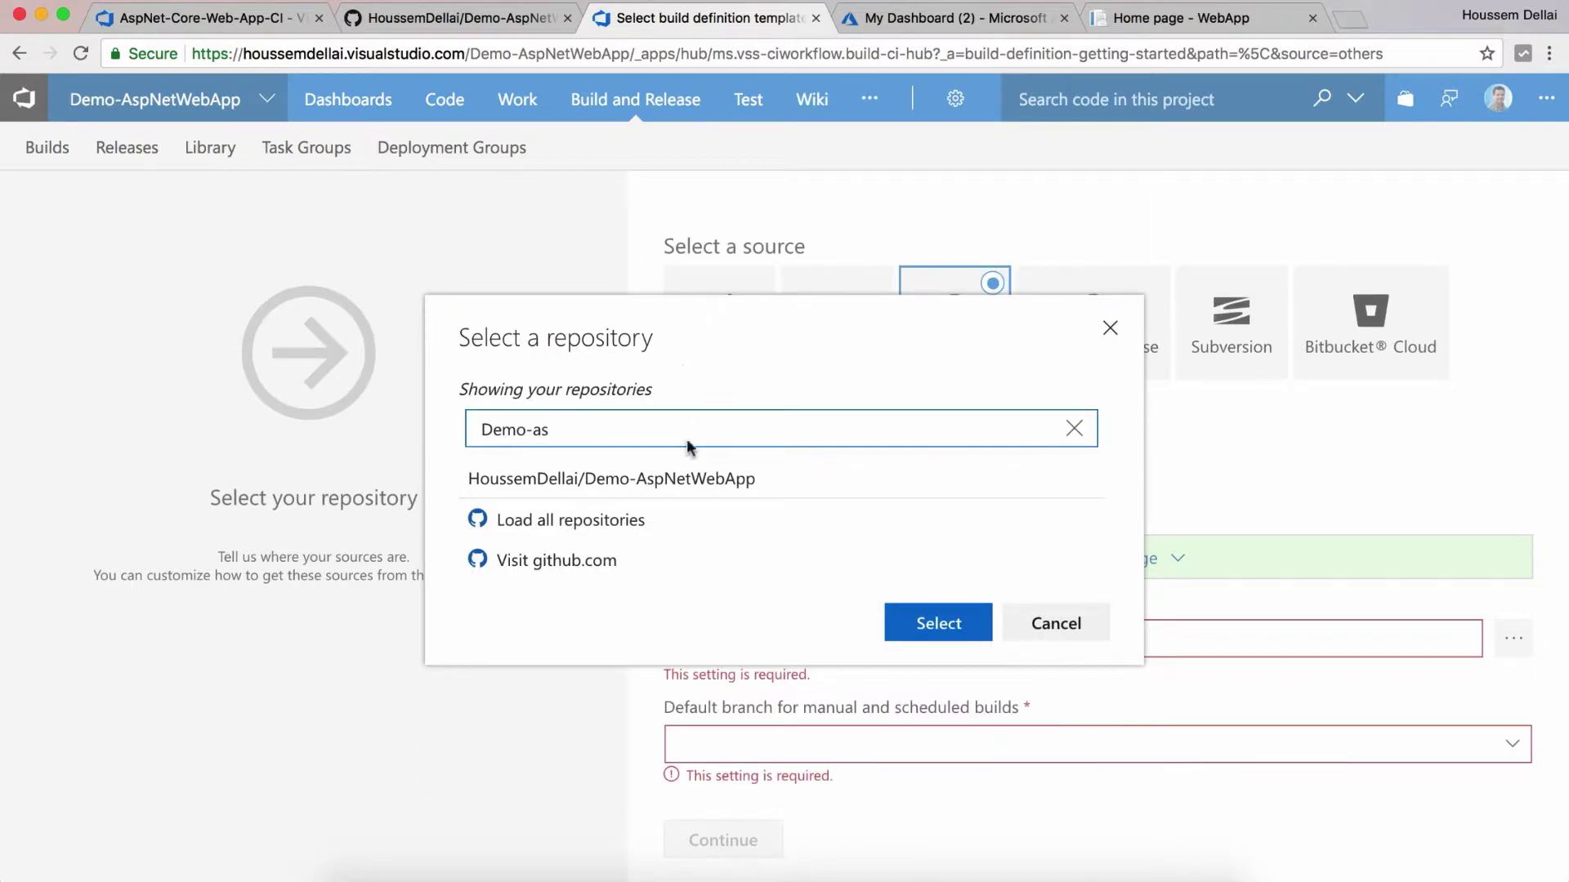
click(691, 482)
click(897, 636)
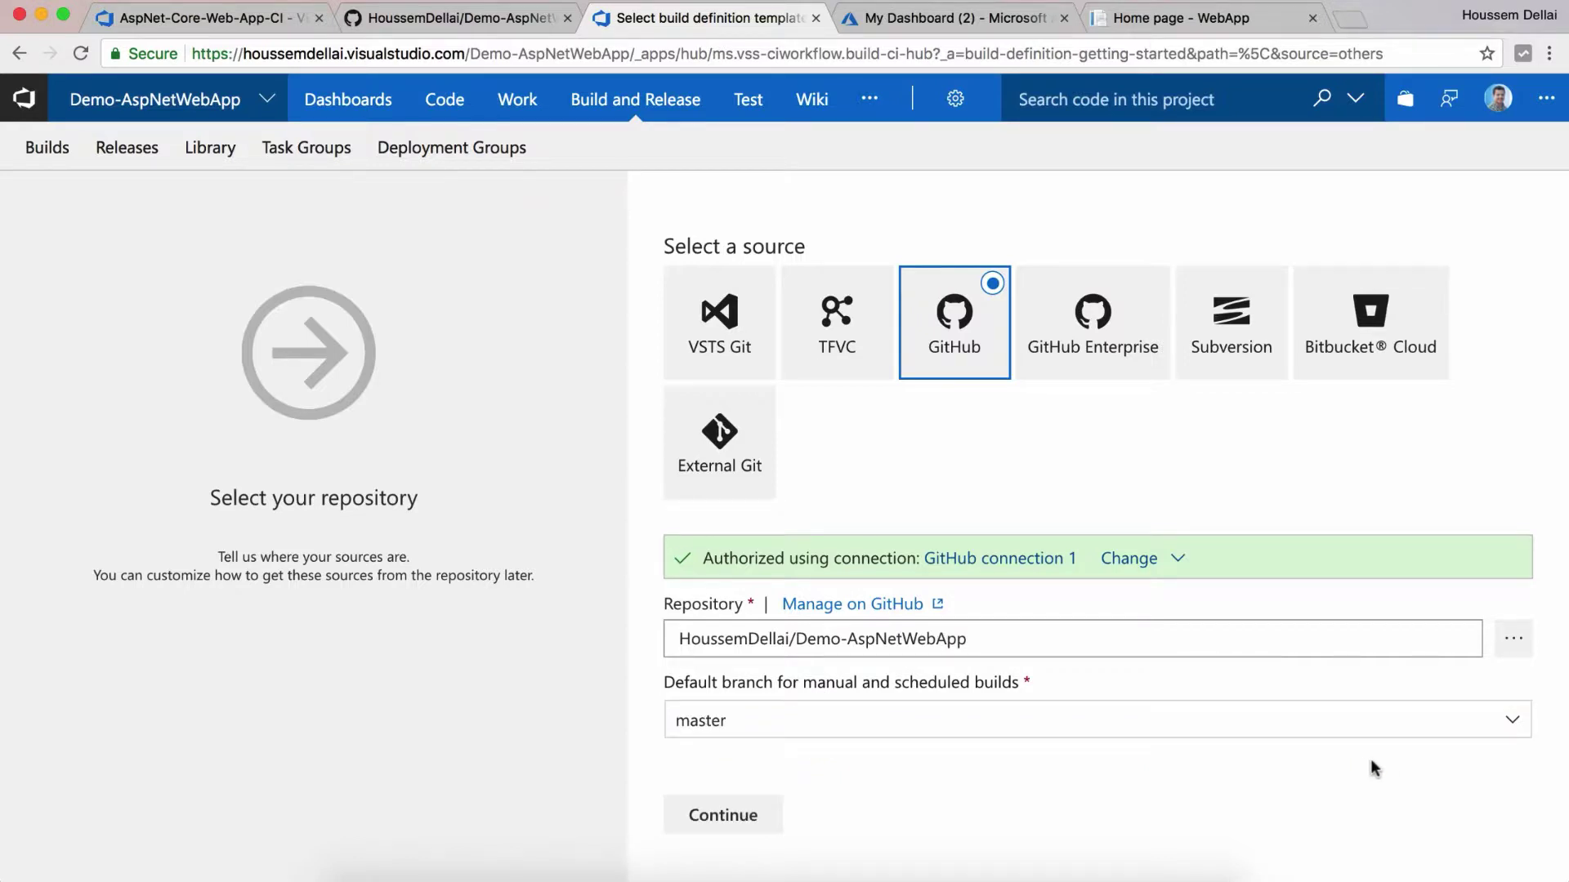
click(1512, 724)
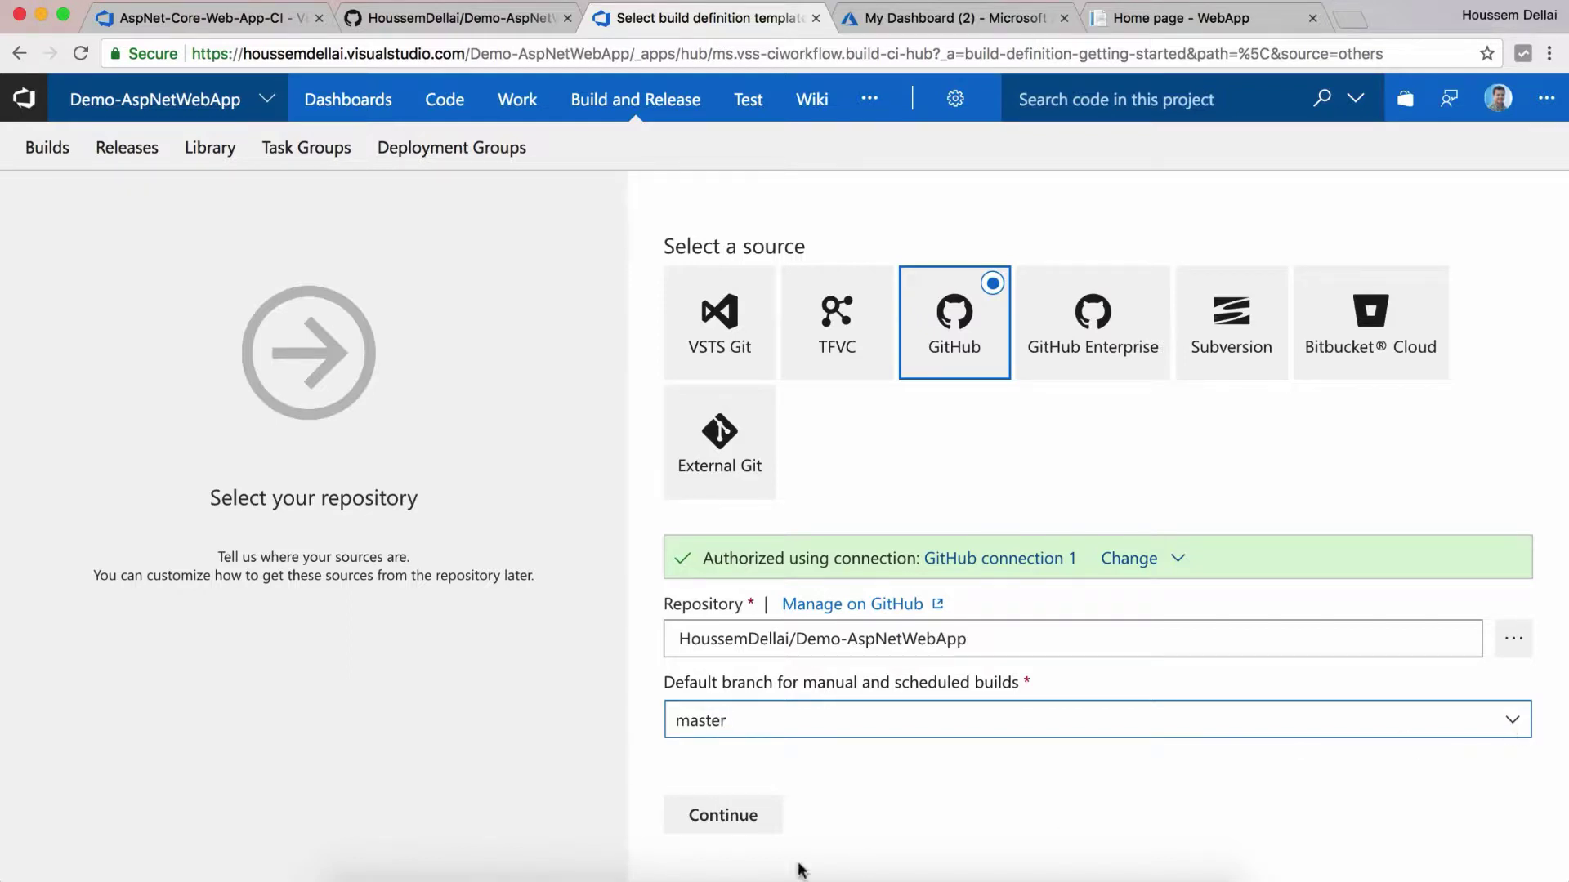
click(719, 821)
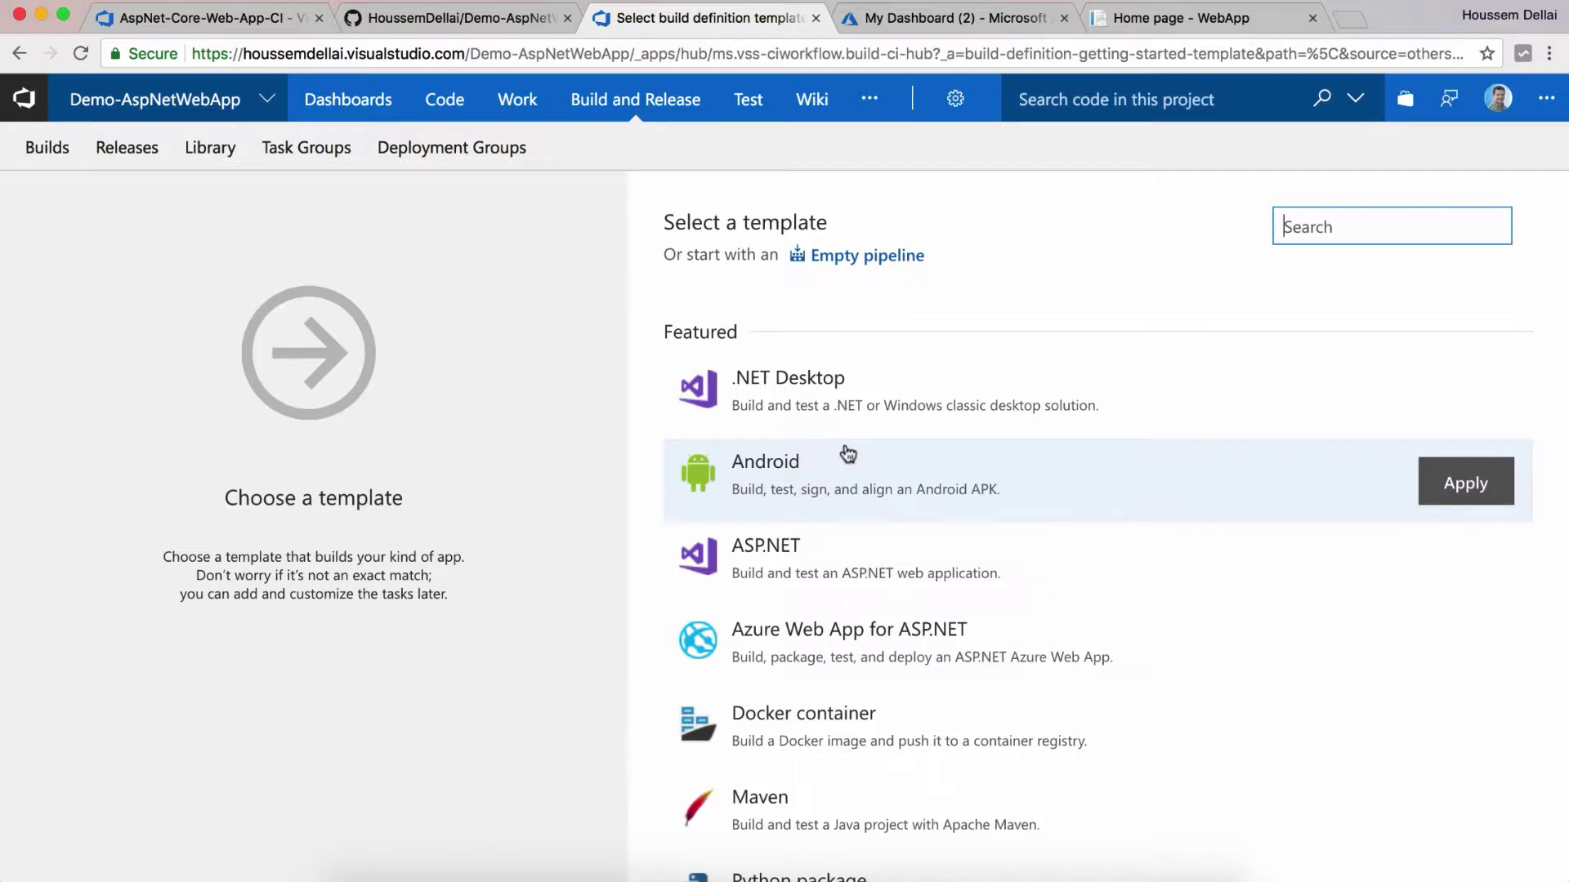
Step: Apply the ASP.NET Core template to add Restore, Build, Test, Publish and Publish Artifact tasks
scroll(848, 455, down, 3)
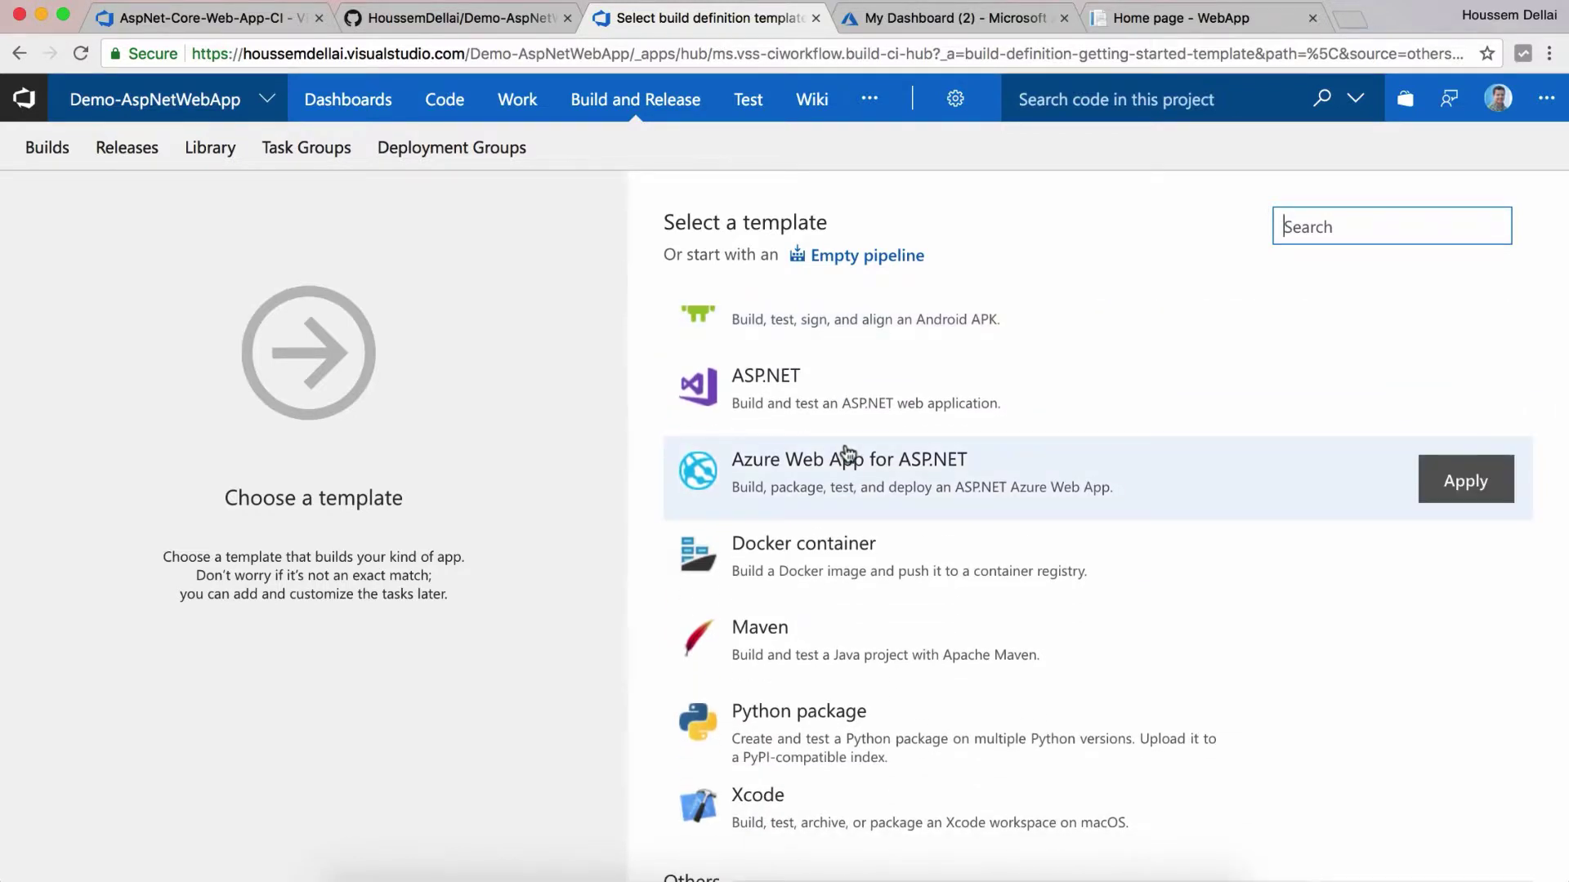
scroll(851, 540, down, 1)
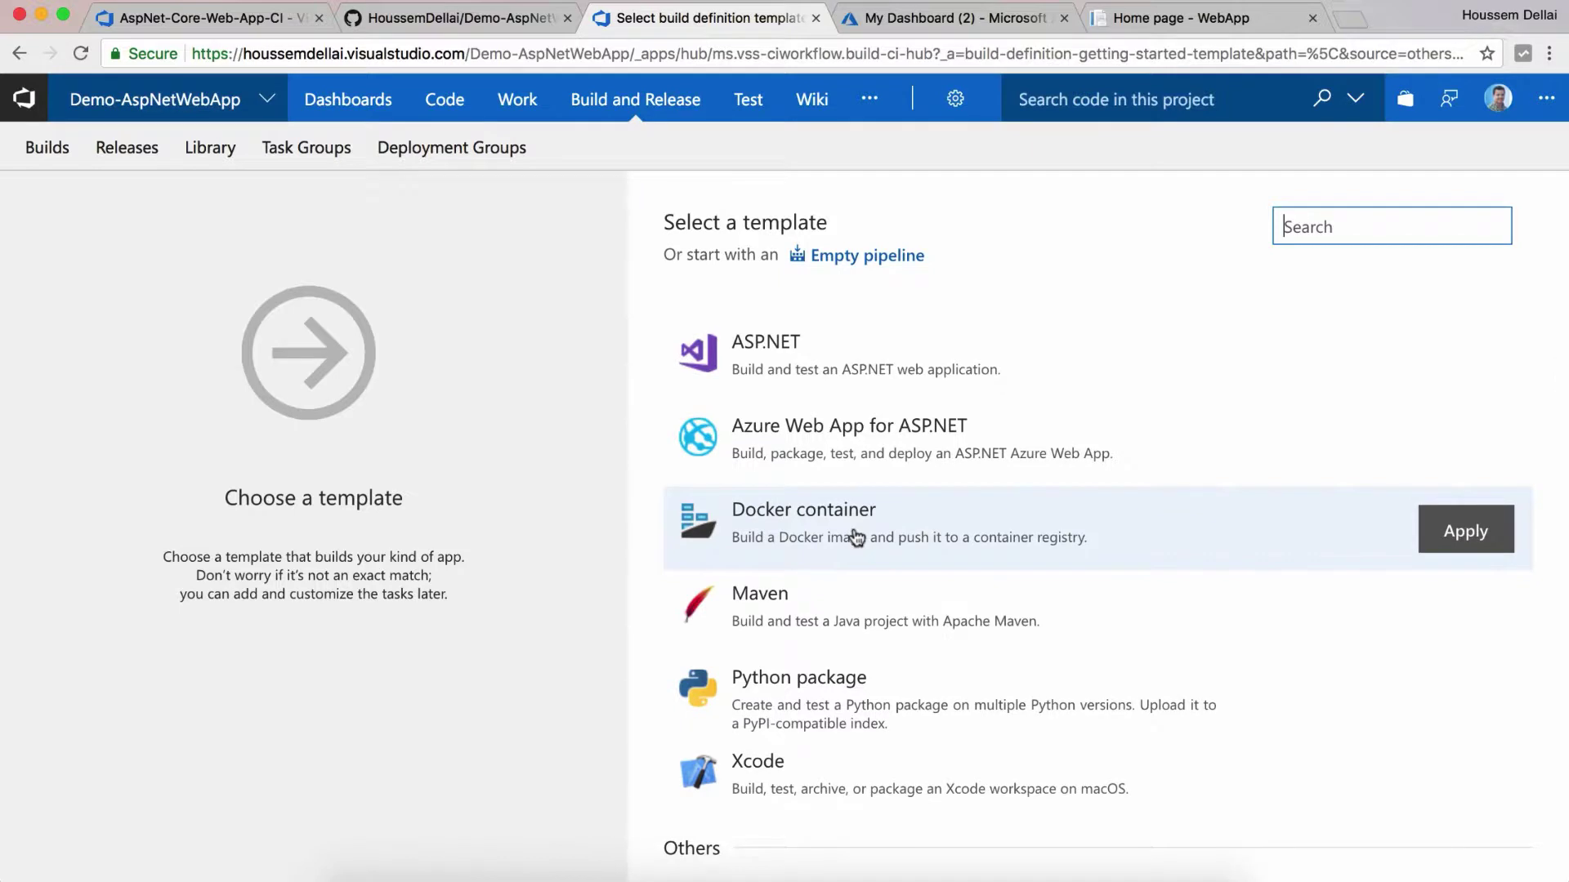
scroll(856, 538, up, 3)
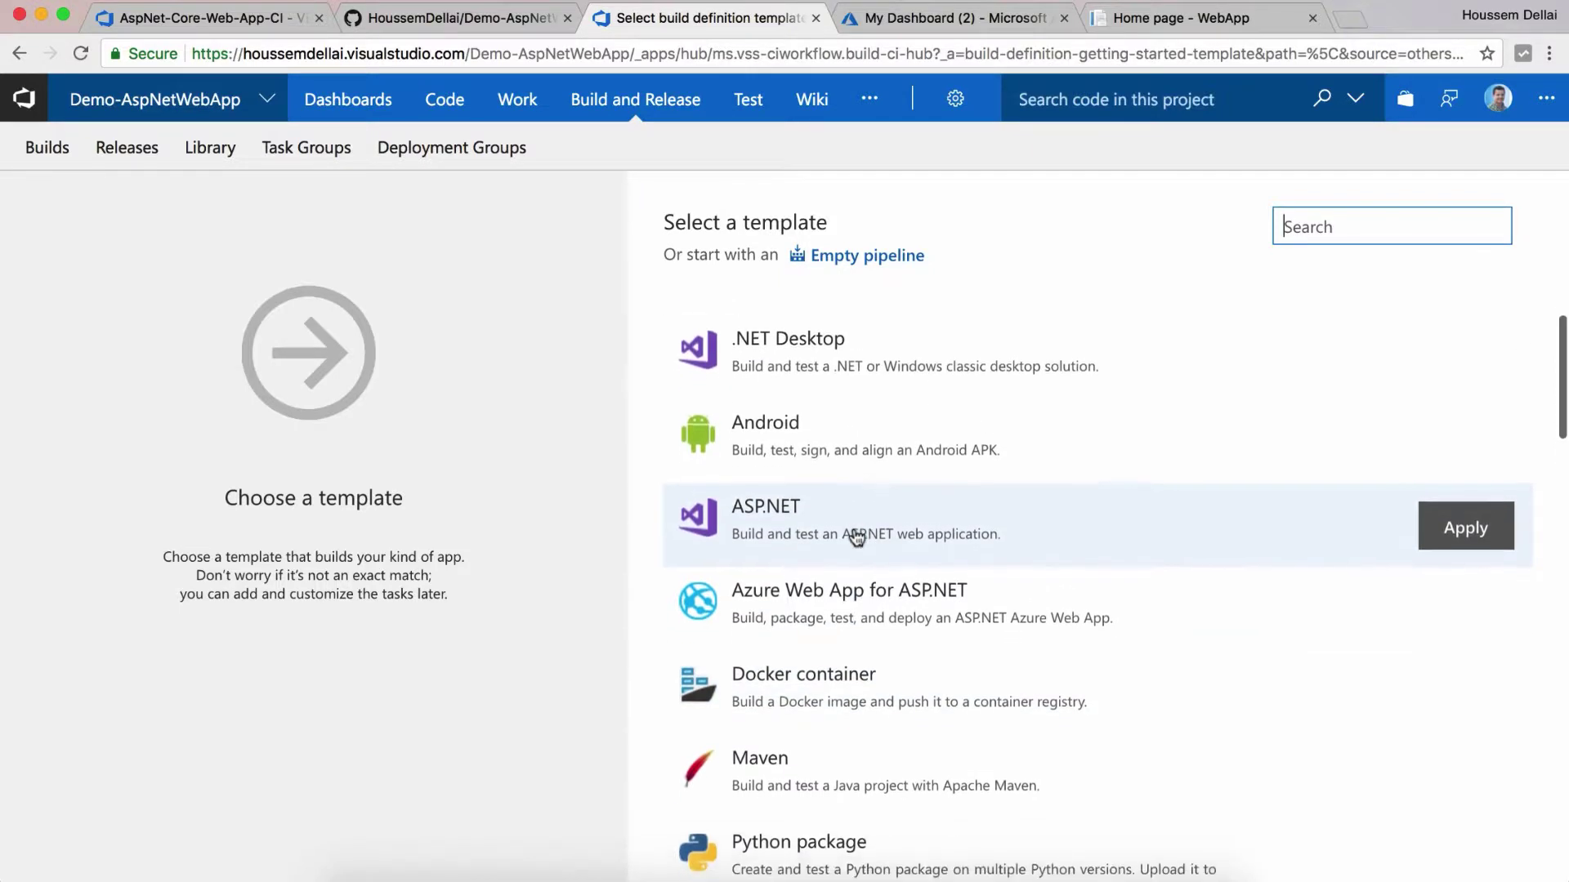
scroll(856, 538, down, 3)
scroll(856, 537, down, 5)
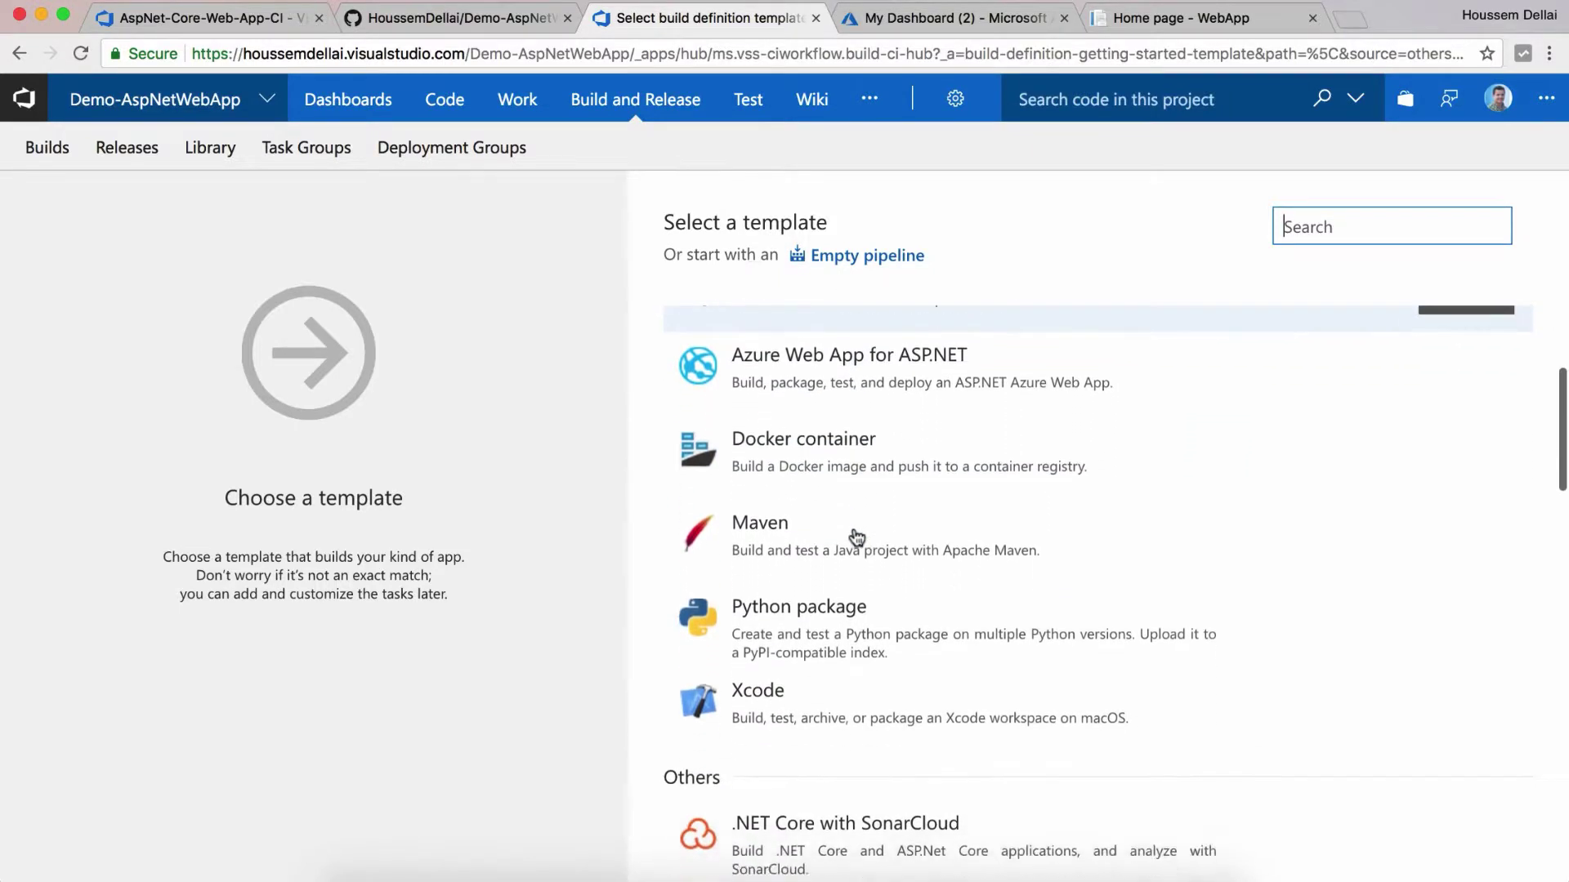
scroll(856, 538, up, 3)
scroll(817, 538, up, 4)
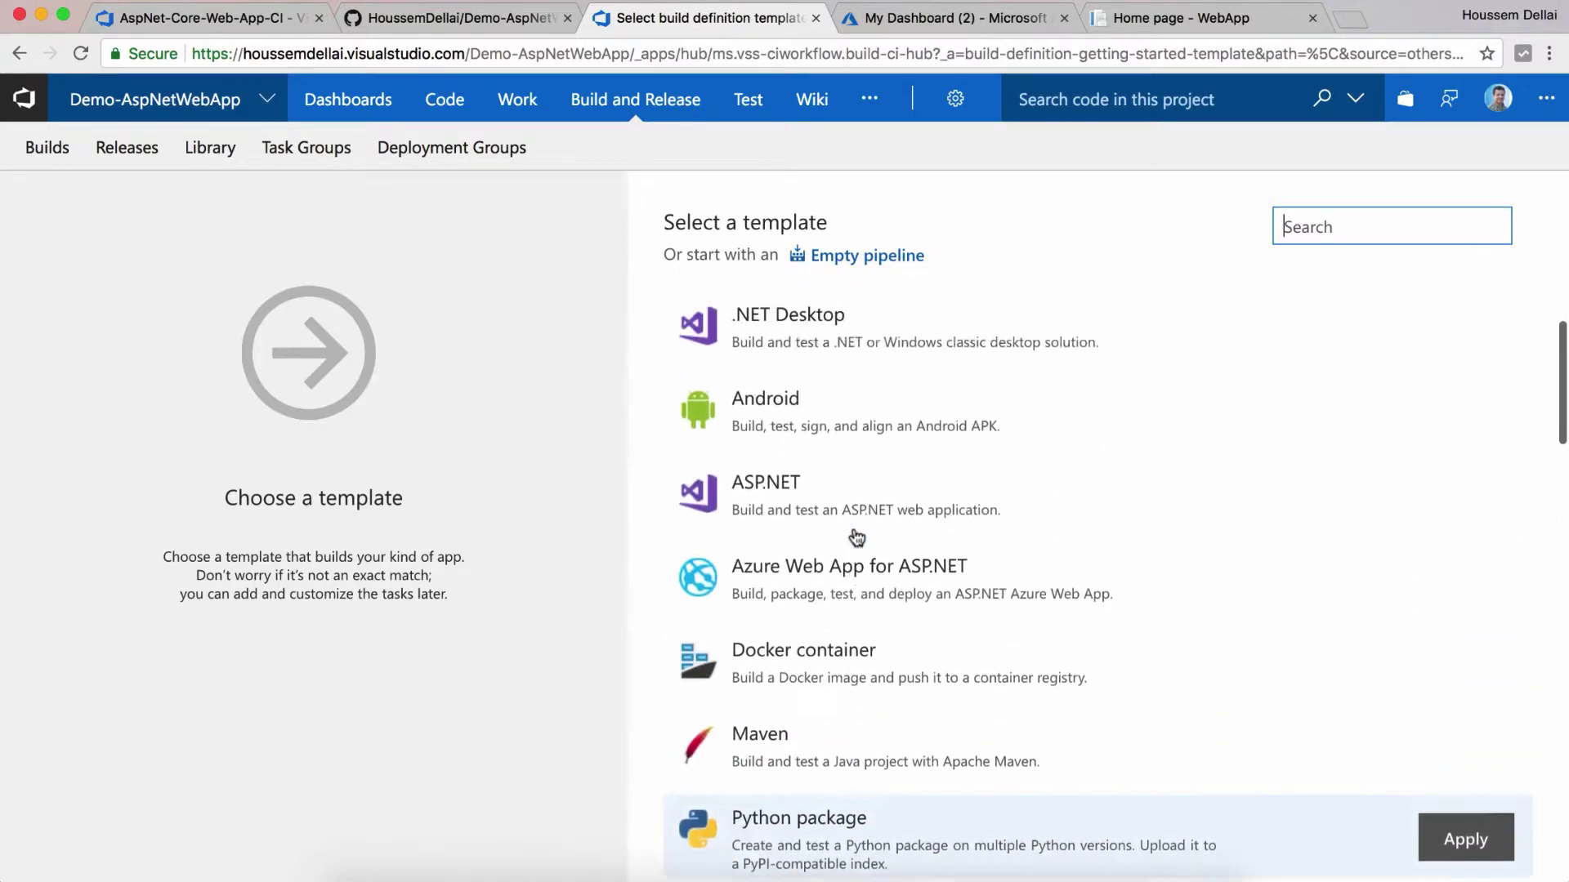
scroll(826, 554, down, 13)
click(826, 556)
click(1465, 558)
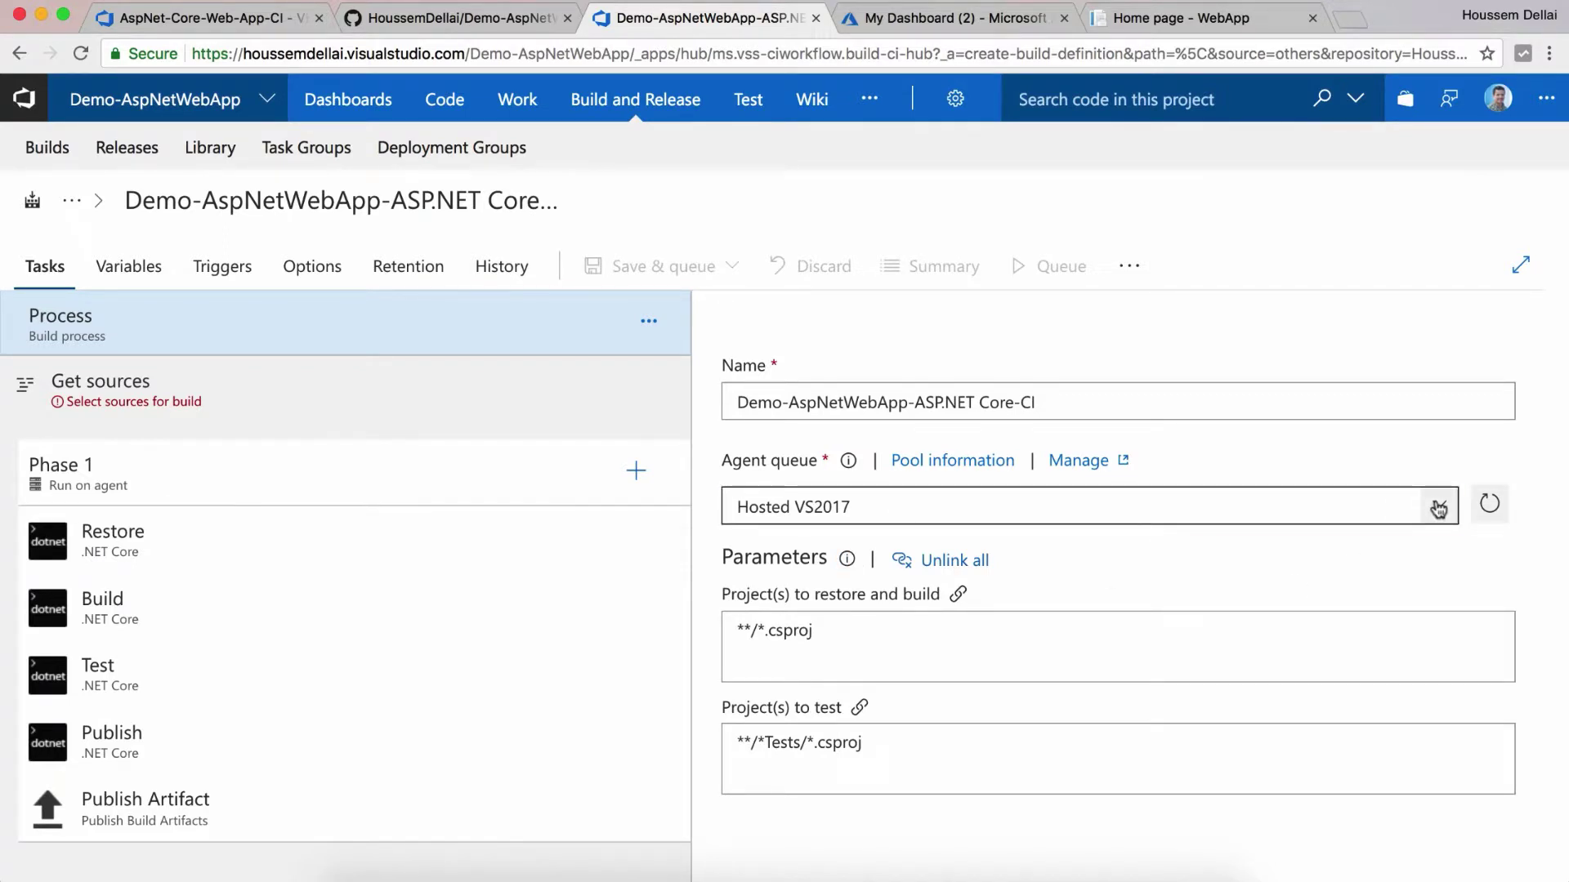
Step: Set the build's agent queue to Windows10-Azure and bring up the Get sources choices
click(1438, 508)
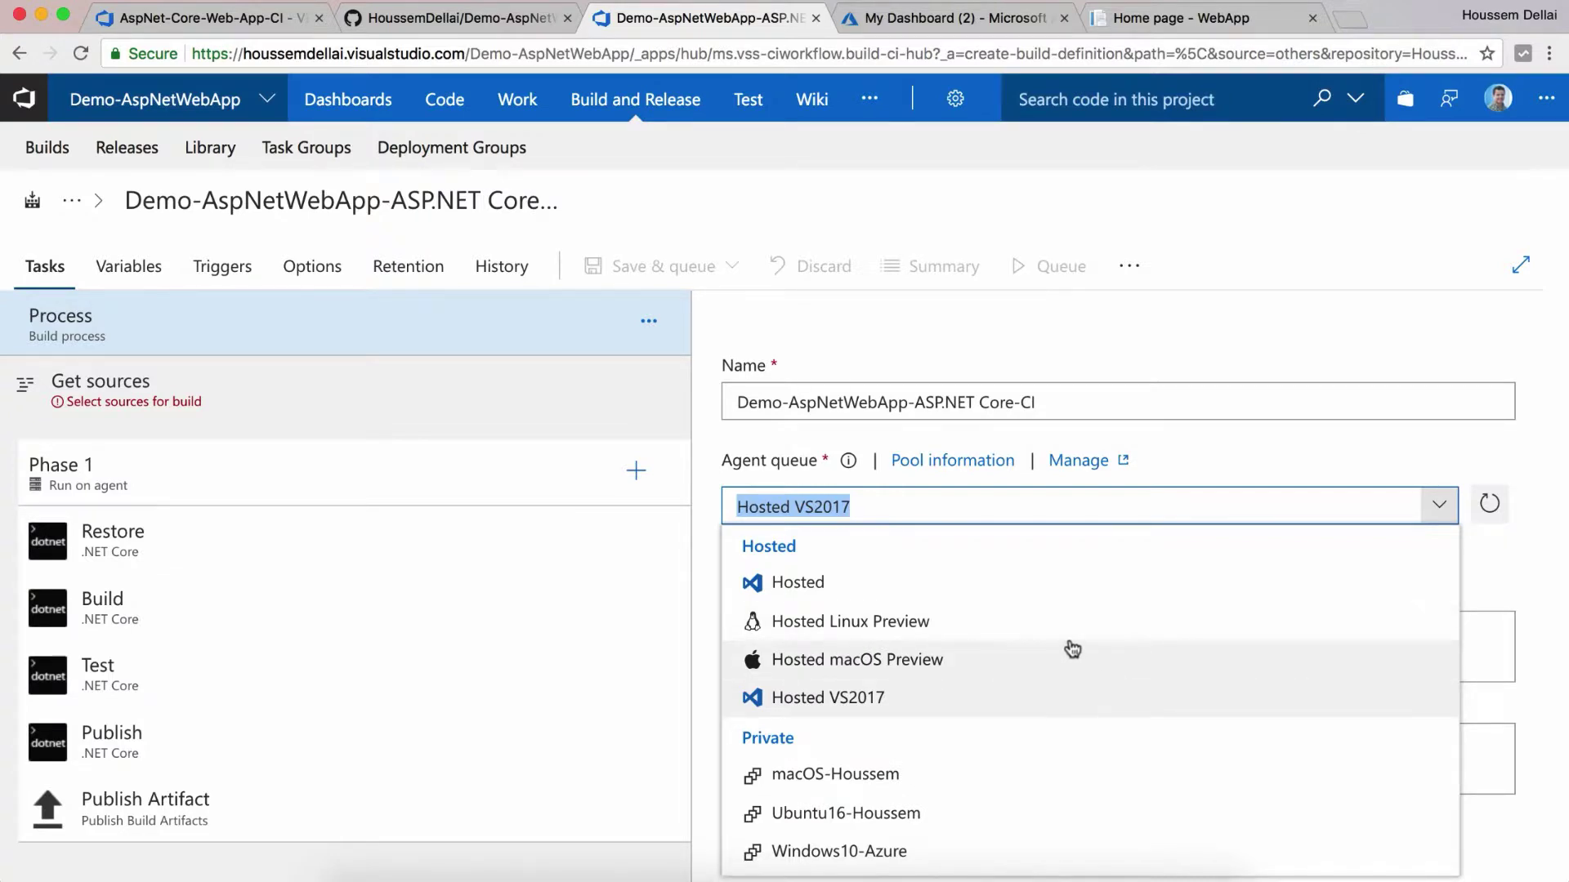
scroll(1043, 628, down, 3)
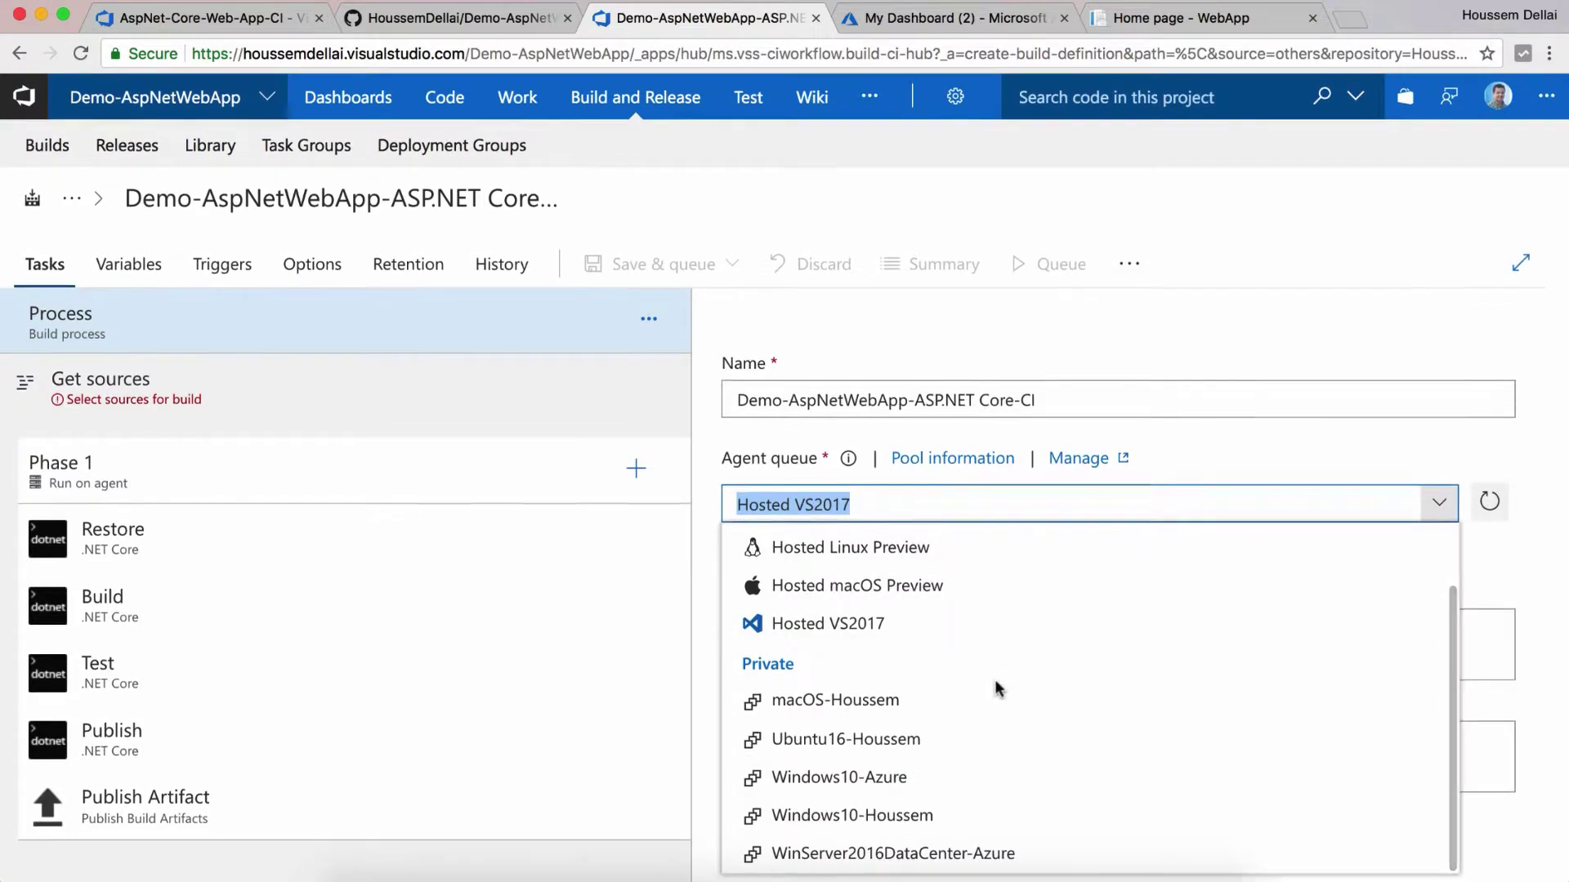
click(940, 780)
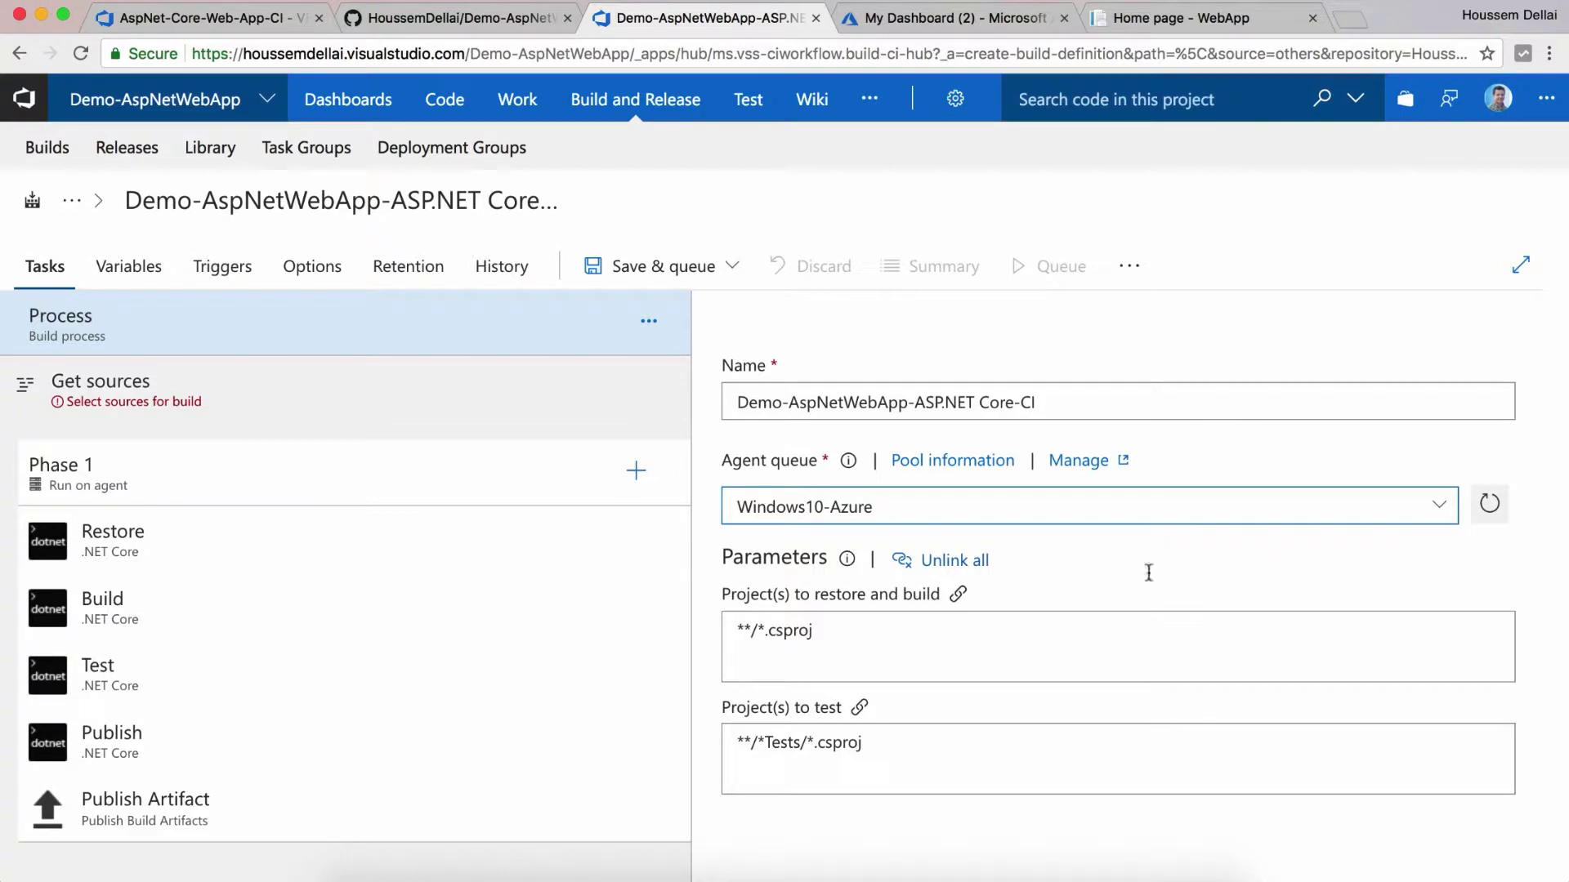
click(578, 397)
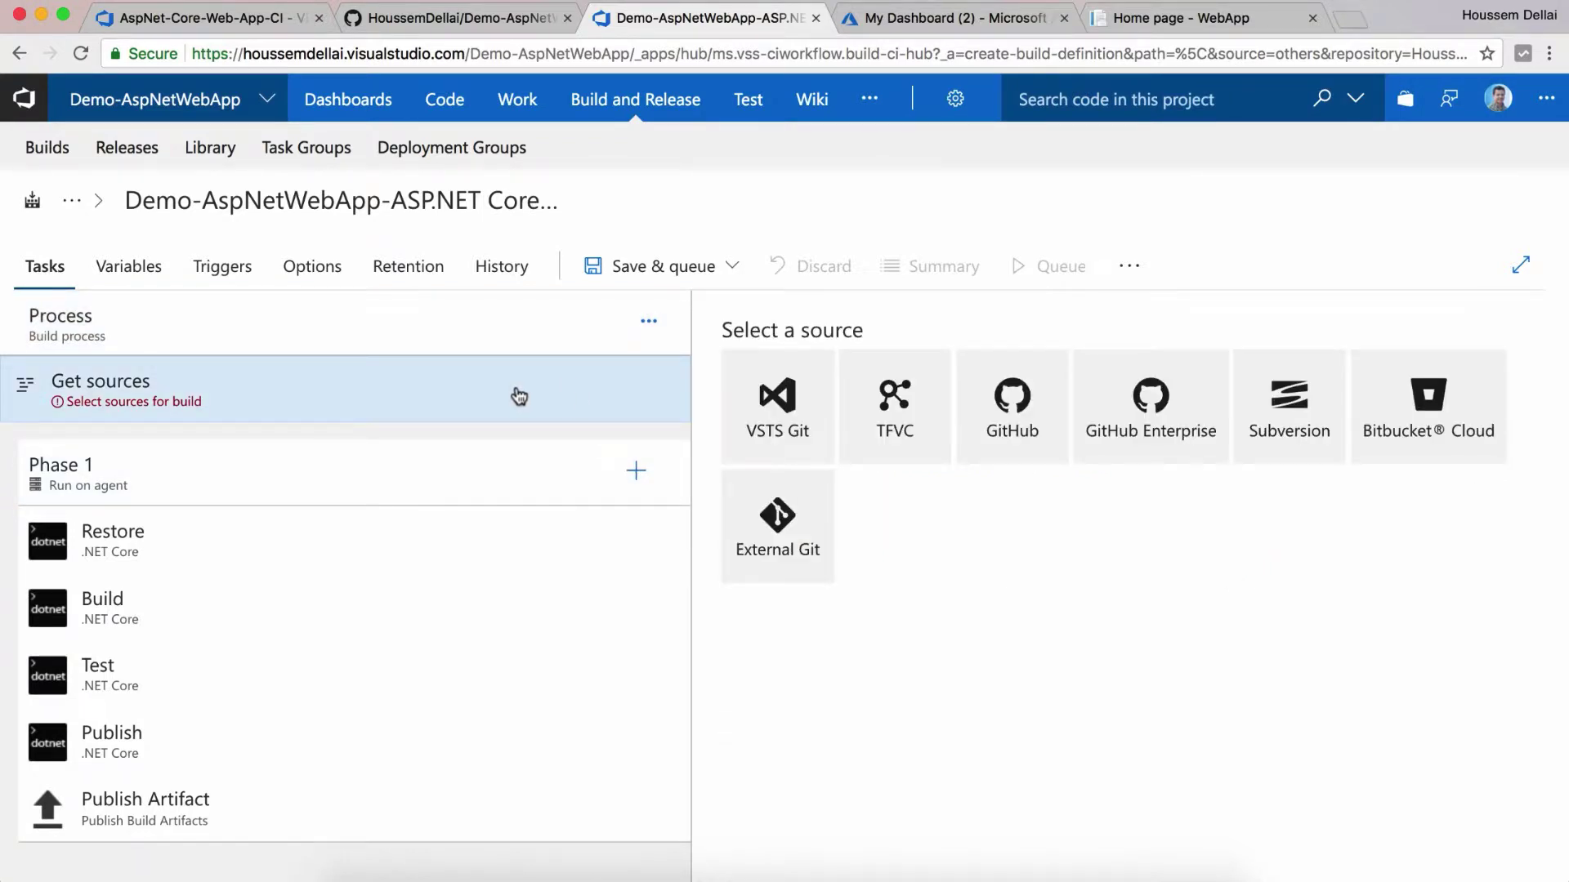
Step: Take sources from GitHub repository Demo-AspNetWebApp on branch master
click(1010, 444)
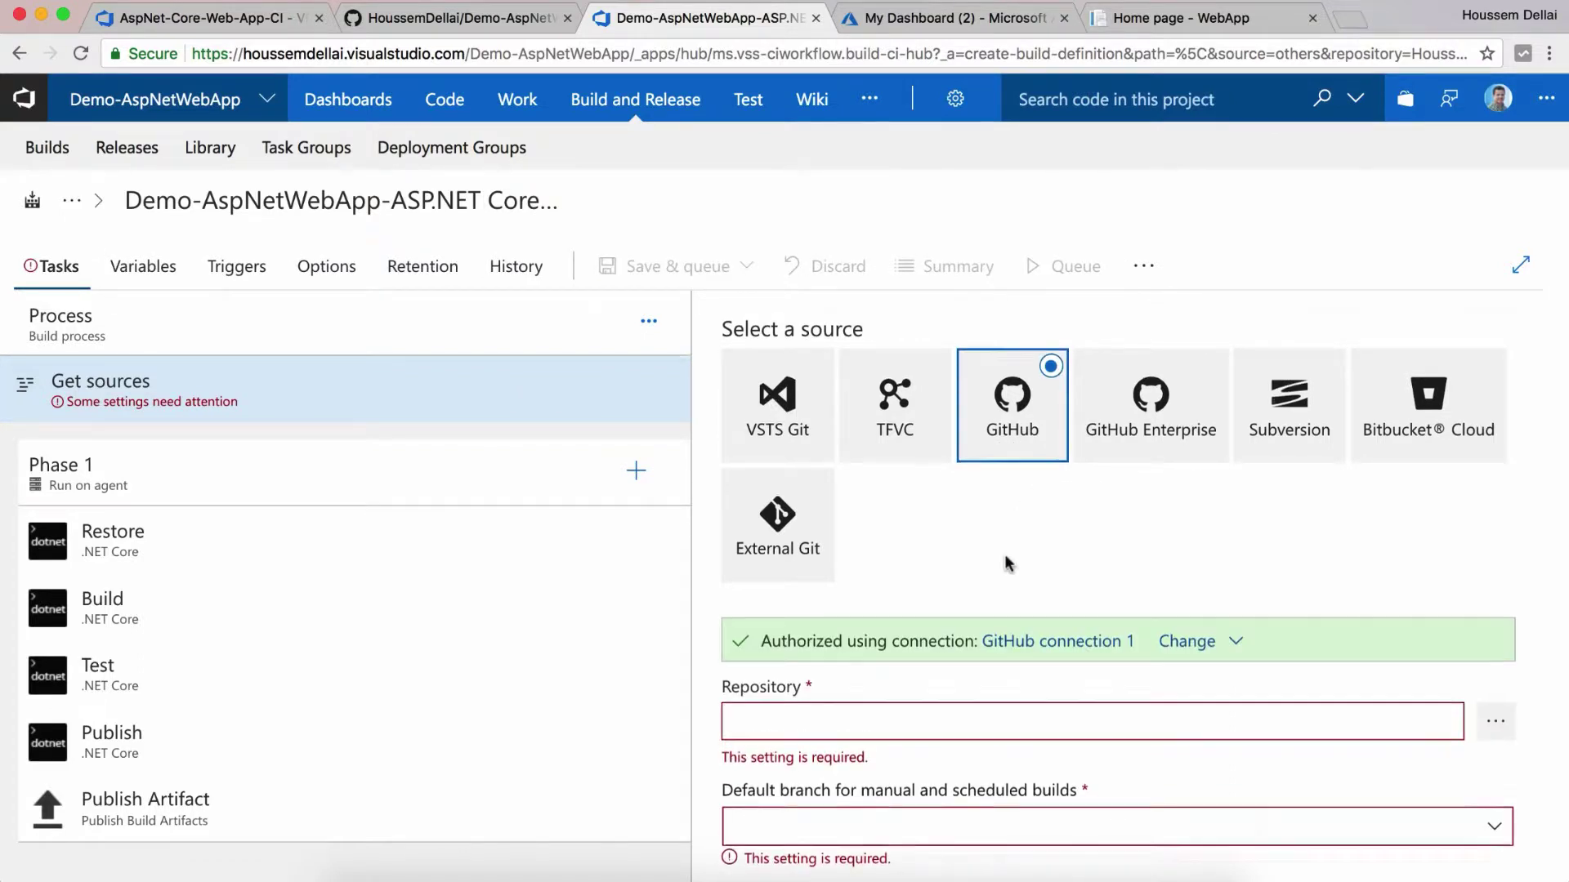
scroll(1013, 562, down, 3)
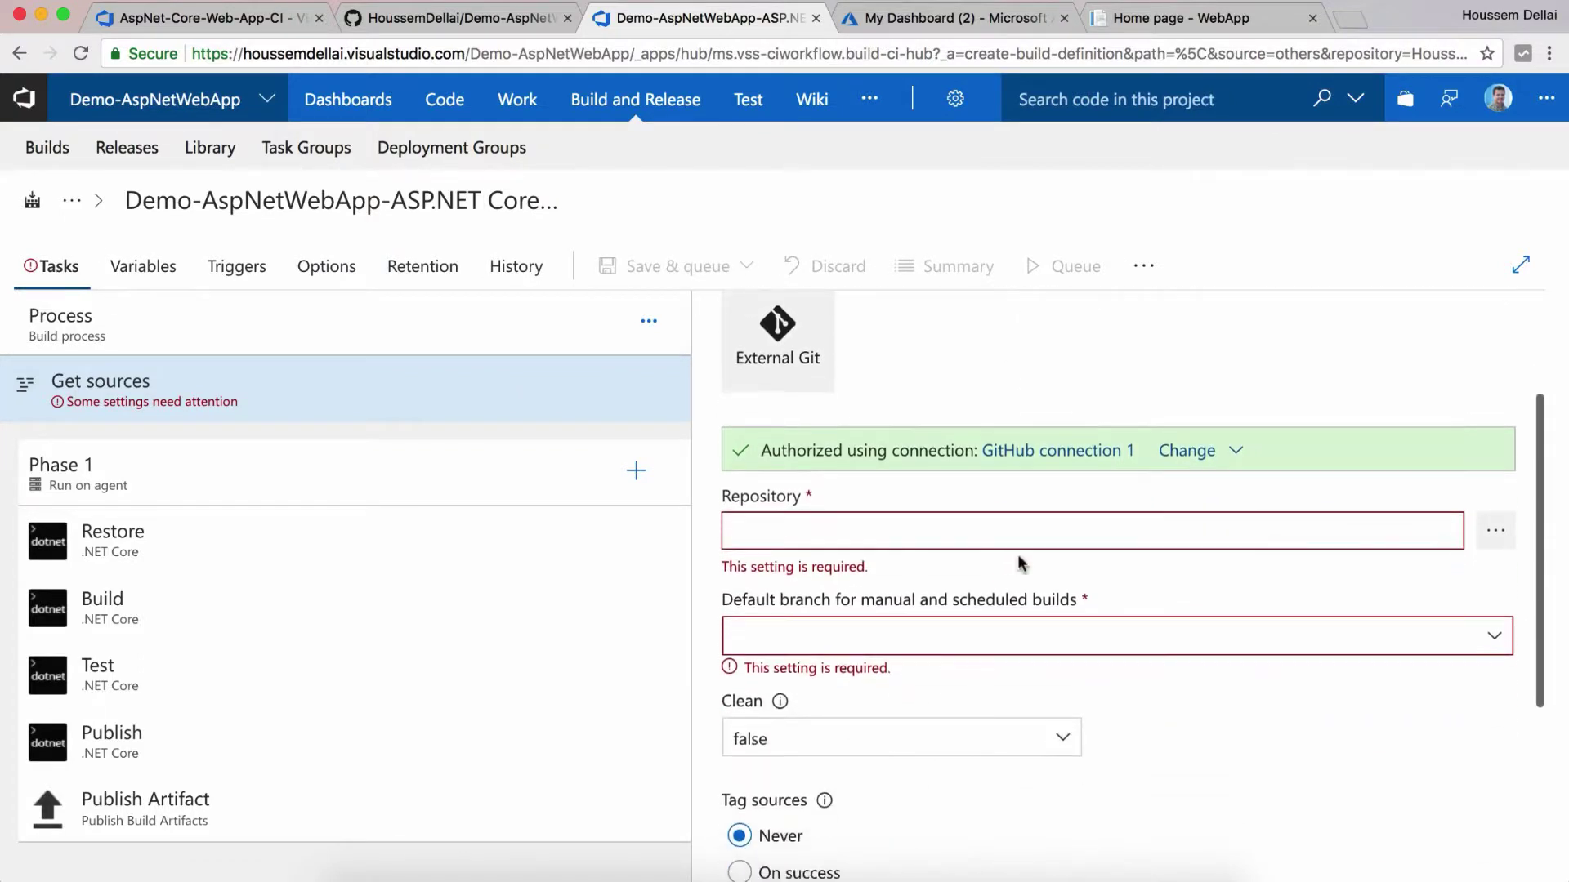
click(1494, 539)
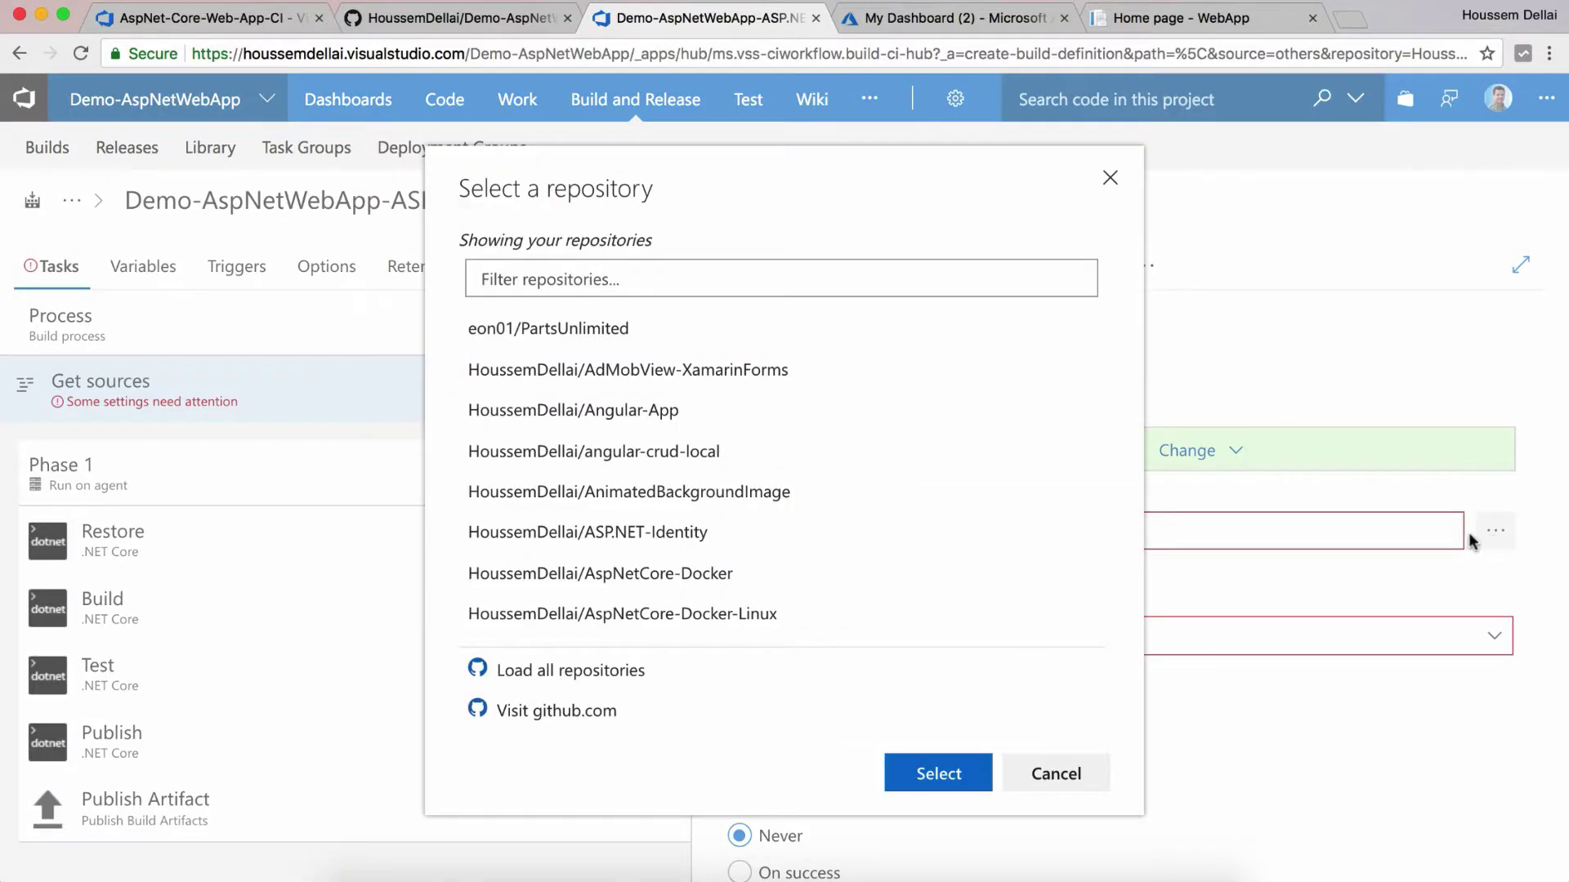
text(Demo-Asp)
click(705, 481)
click(954, 636)
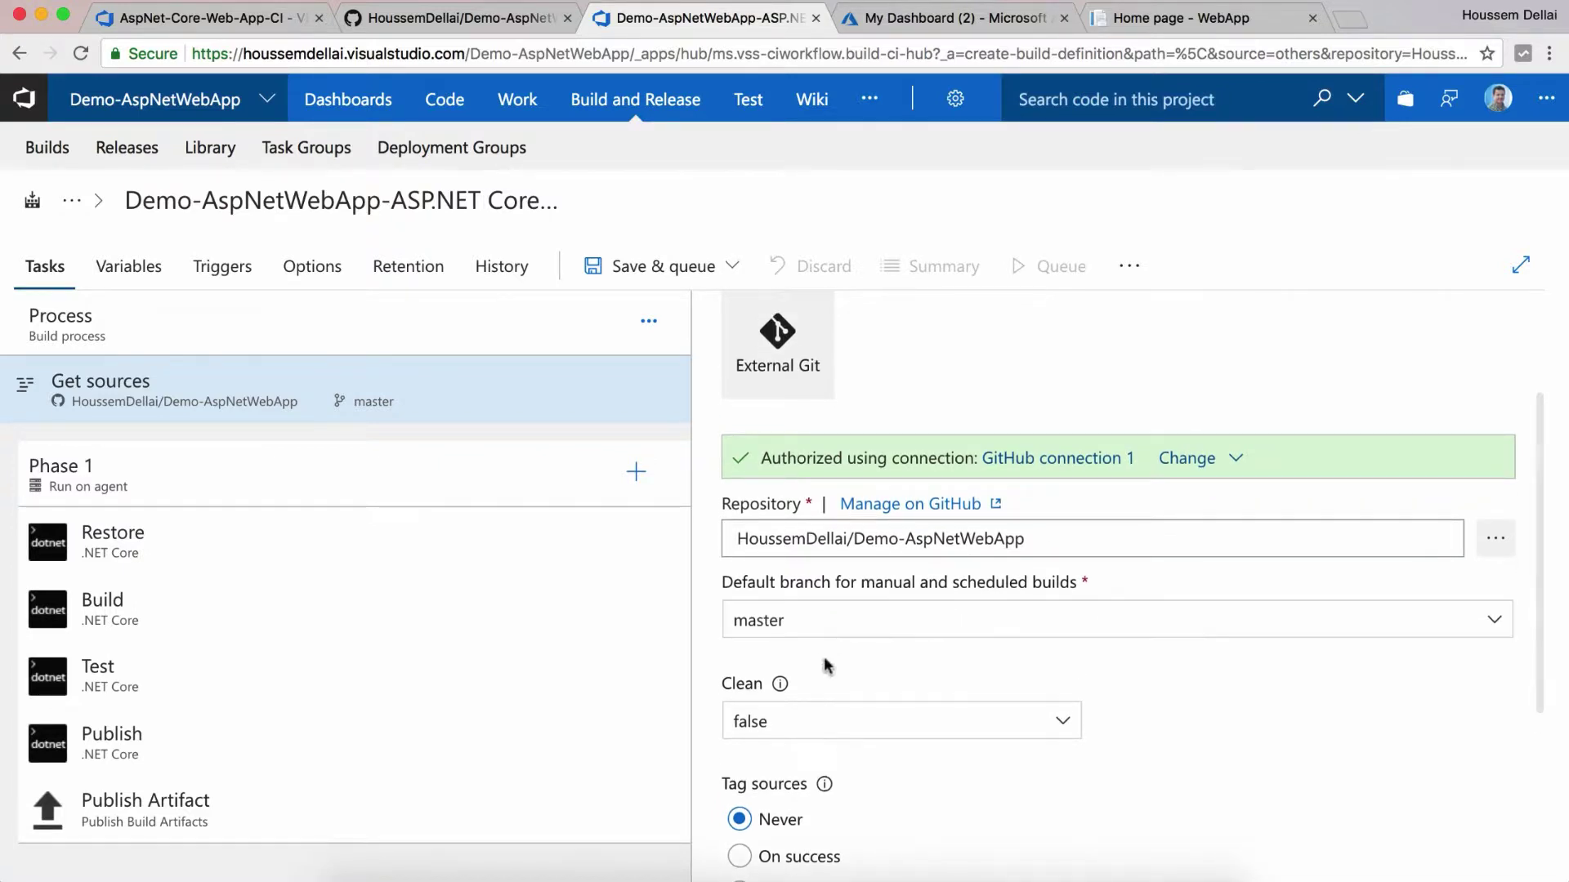
scroll(815, 640, up, 2)
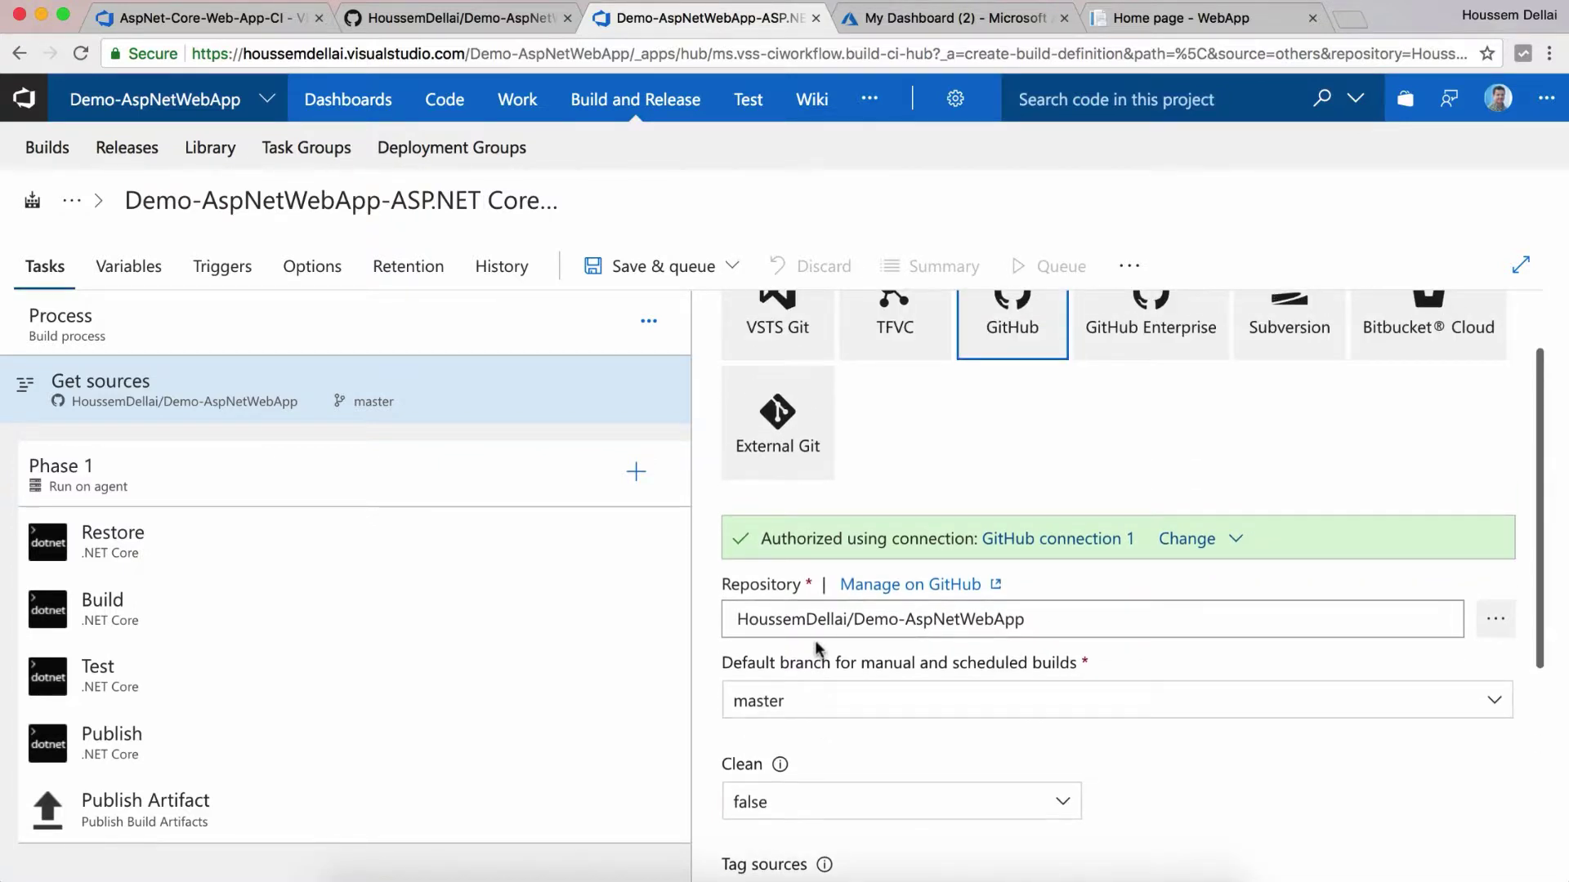
Step: Review Phase 1 and the Restore task, ending on the Build task for **/*.csproj with $(BuildConfiguration)
click(349, 489)
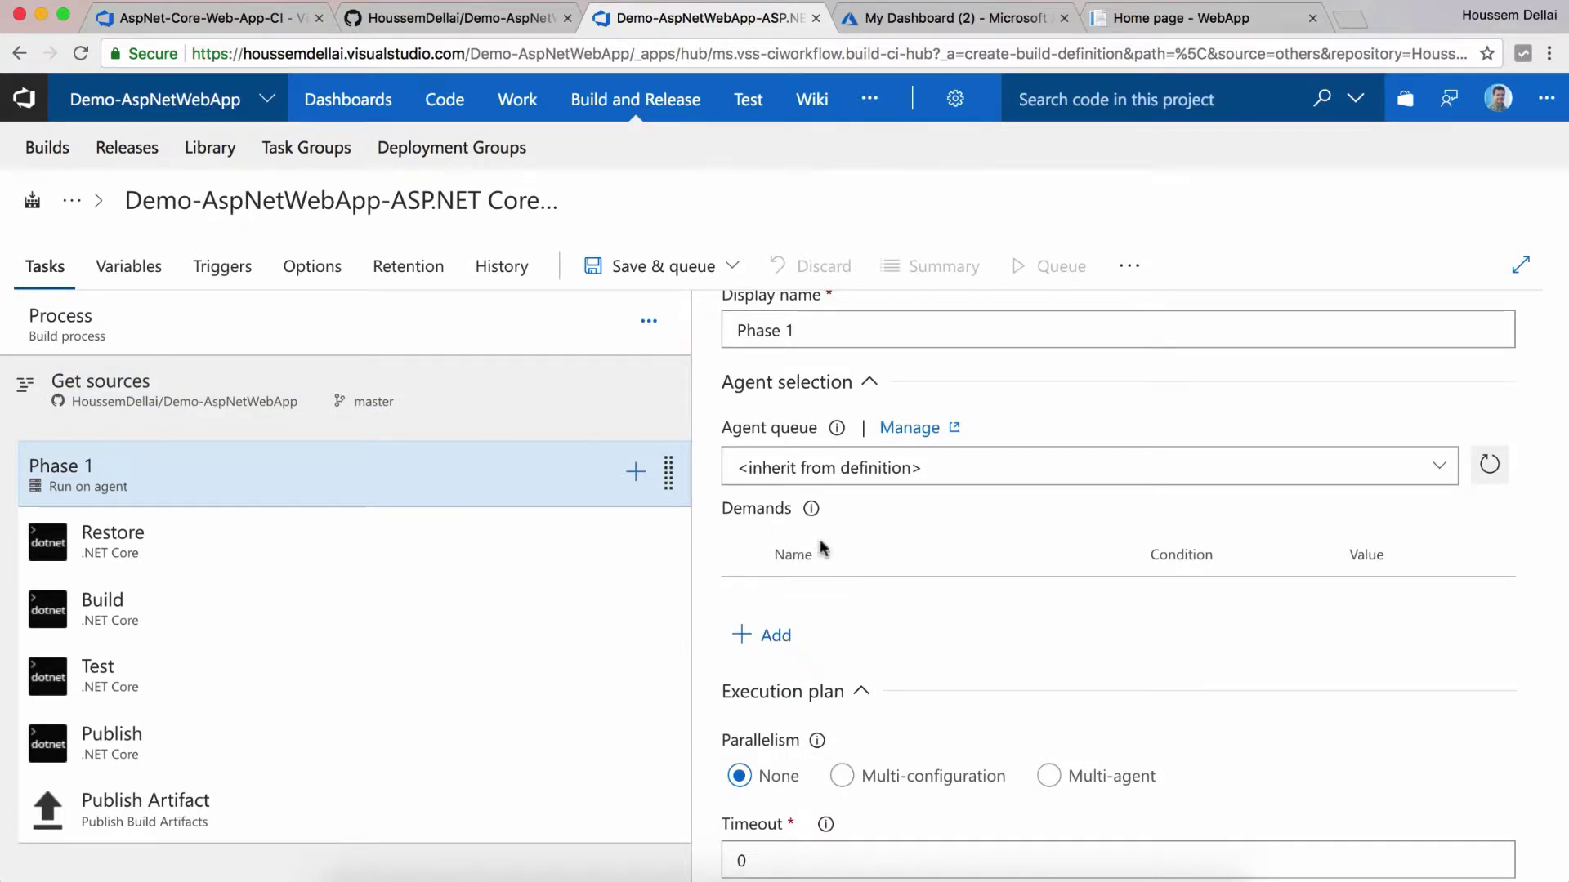
scroll(940, 552, down, 1)
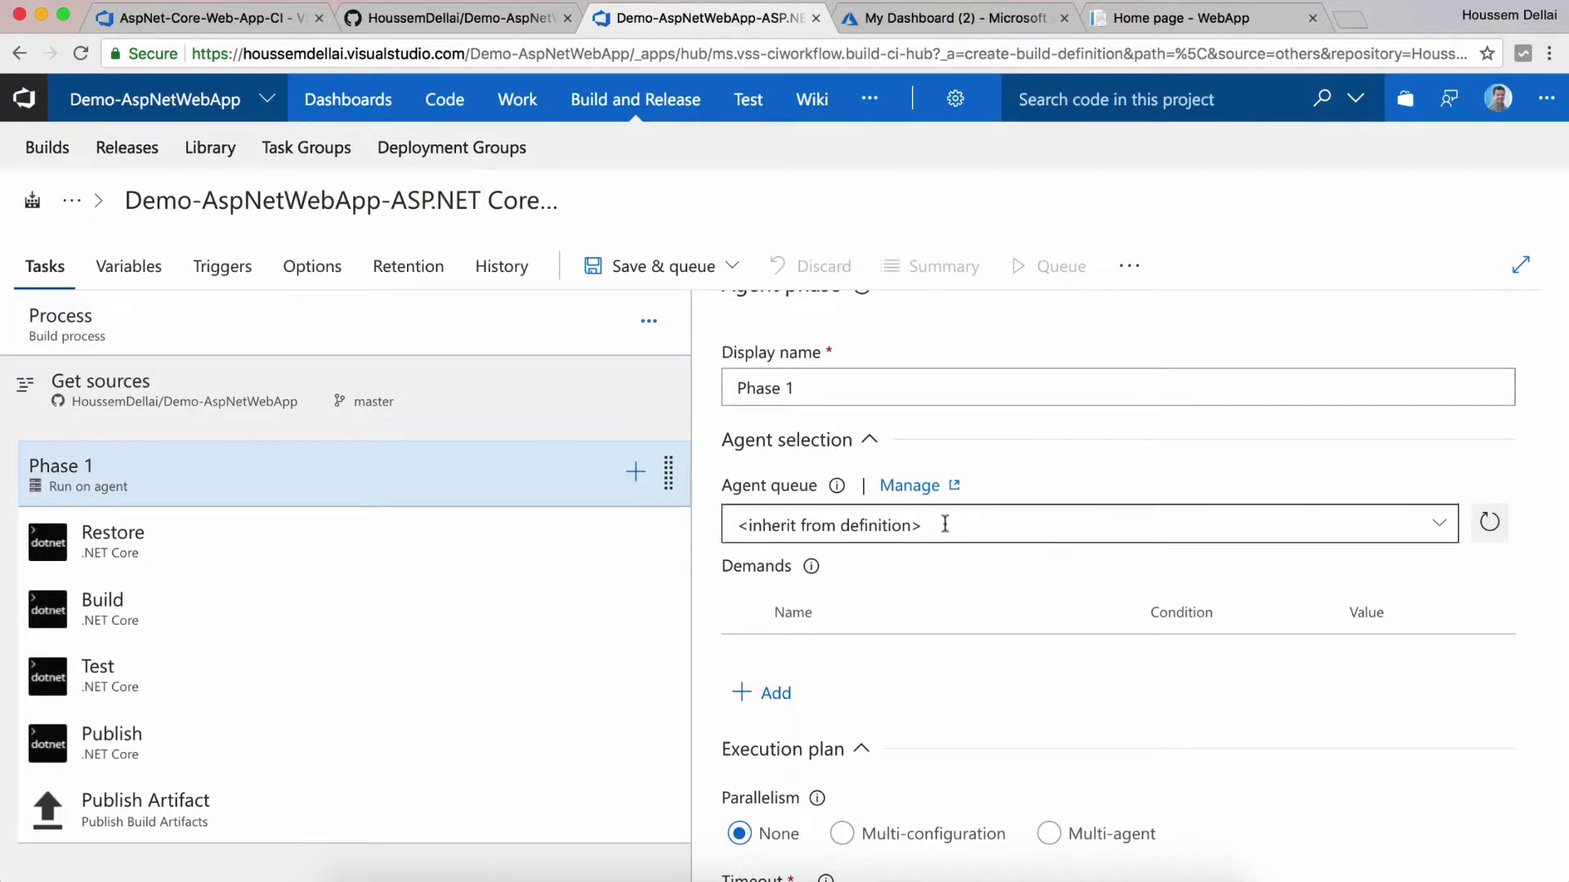
scroll(906, 546, up, 2)
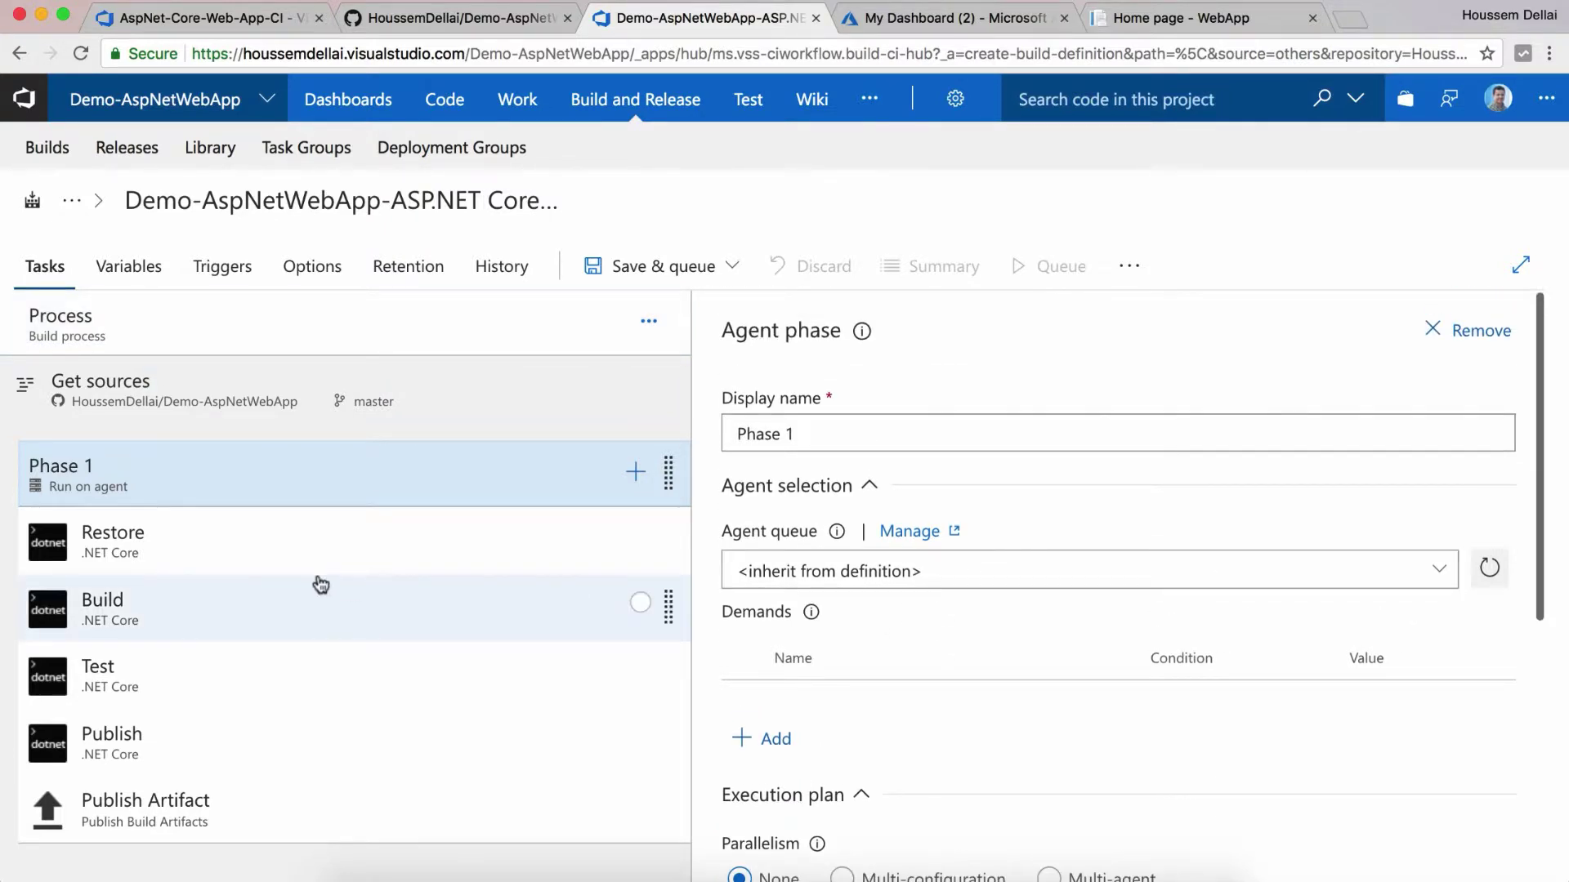
click(300, 554)
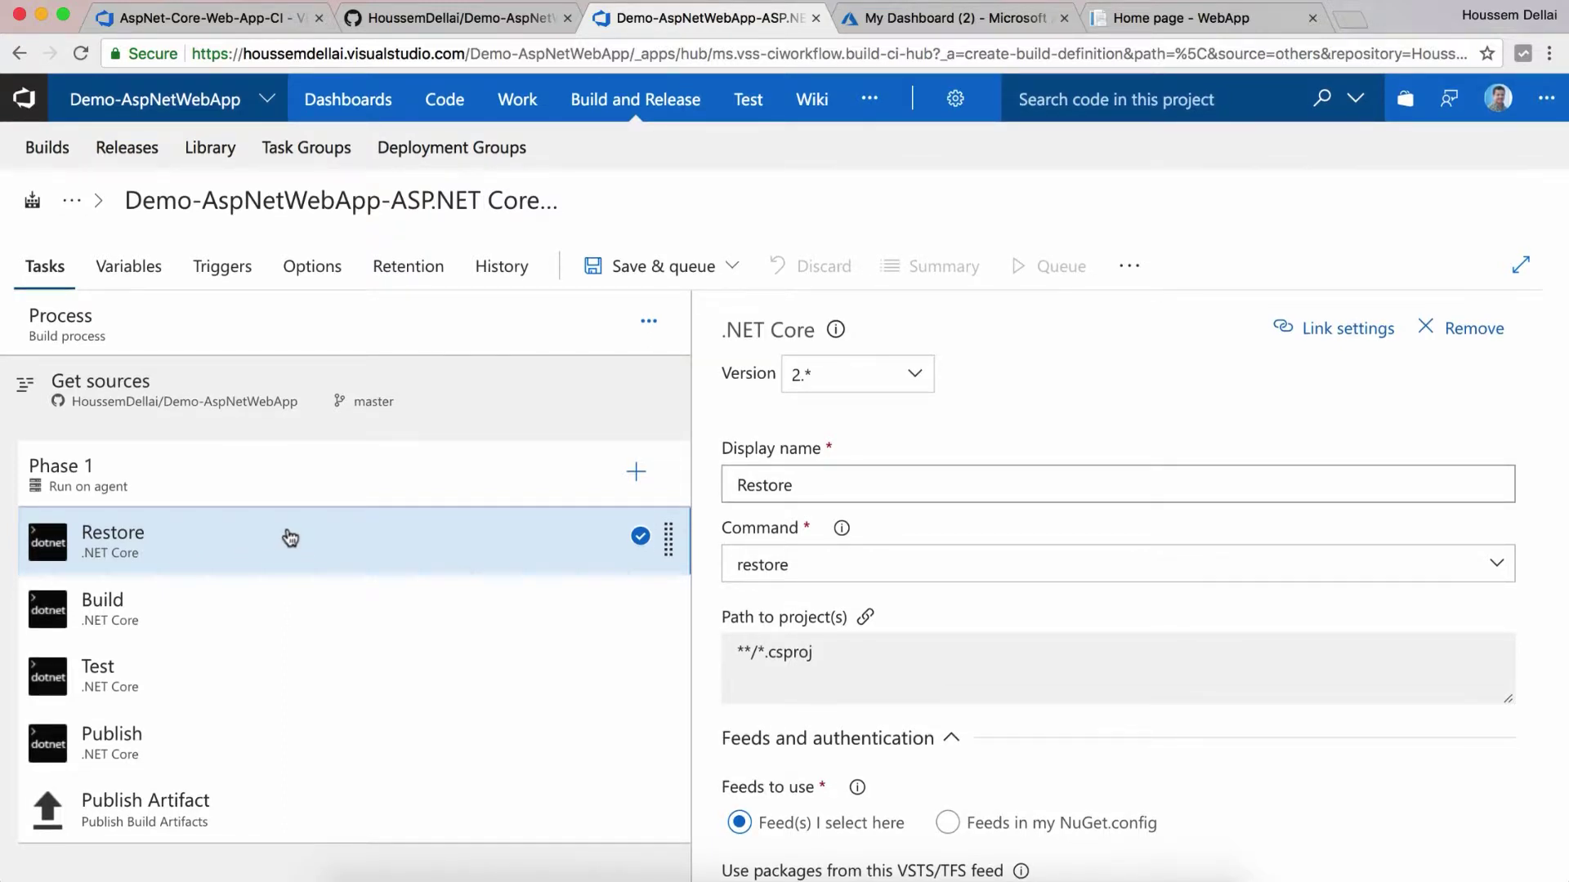
scroll(870, 503, down, 2)
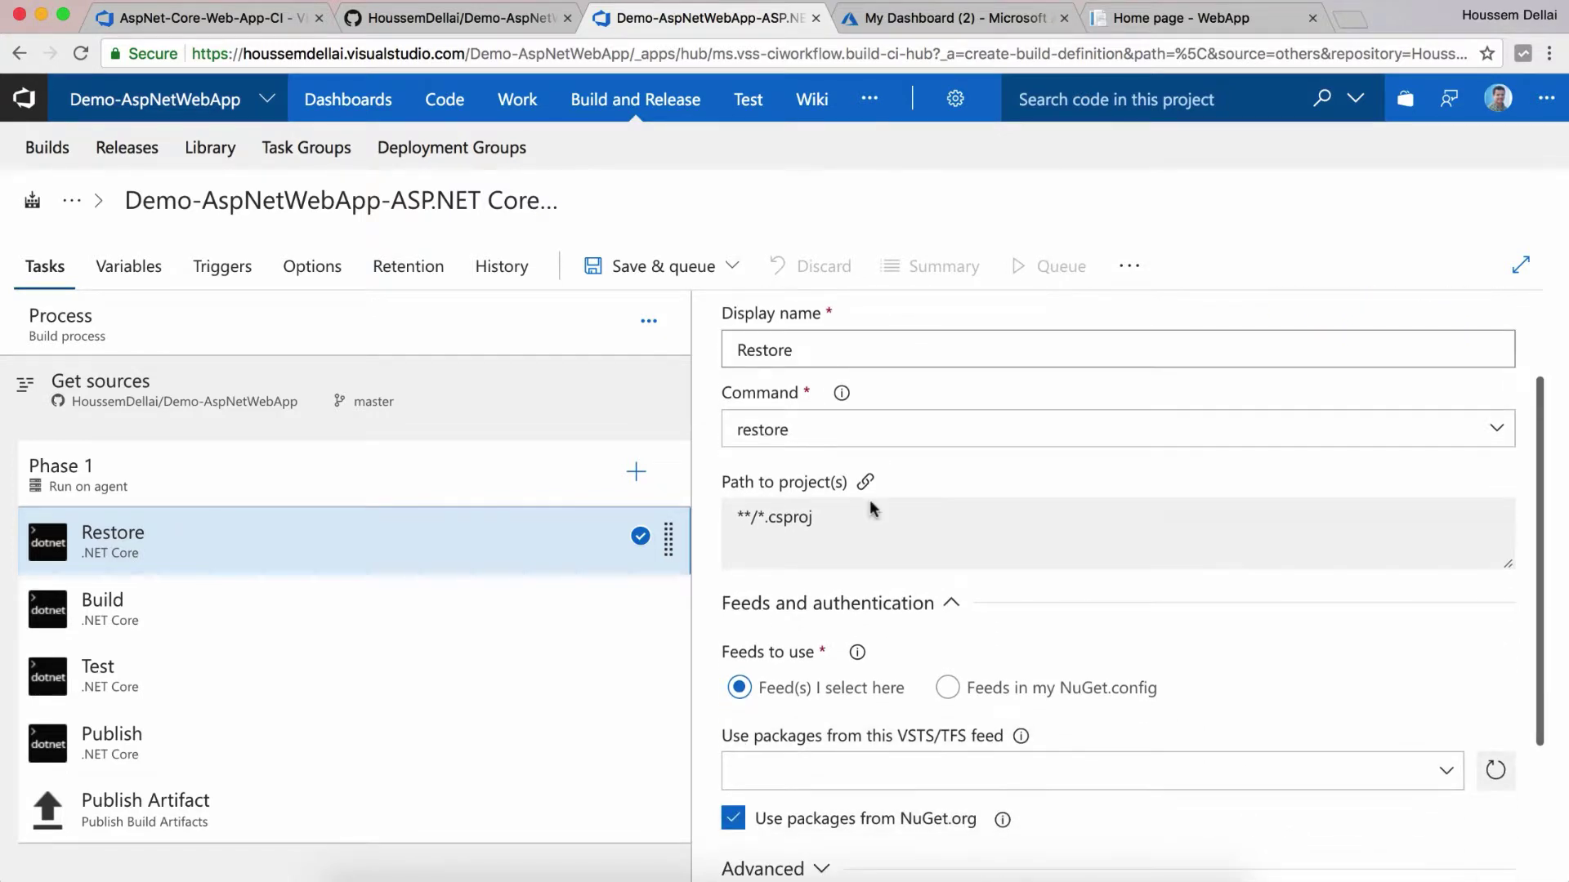
scroll(871, 508, up, 1)
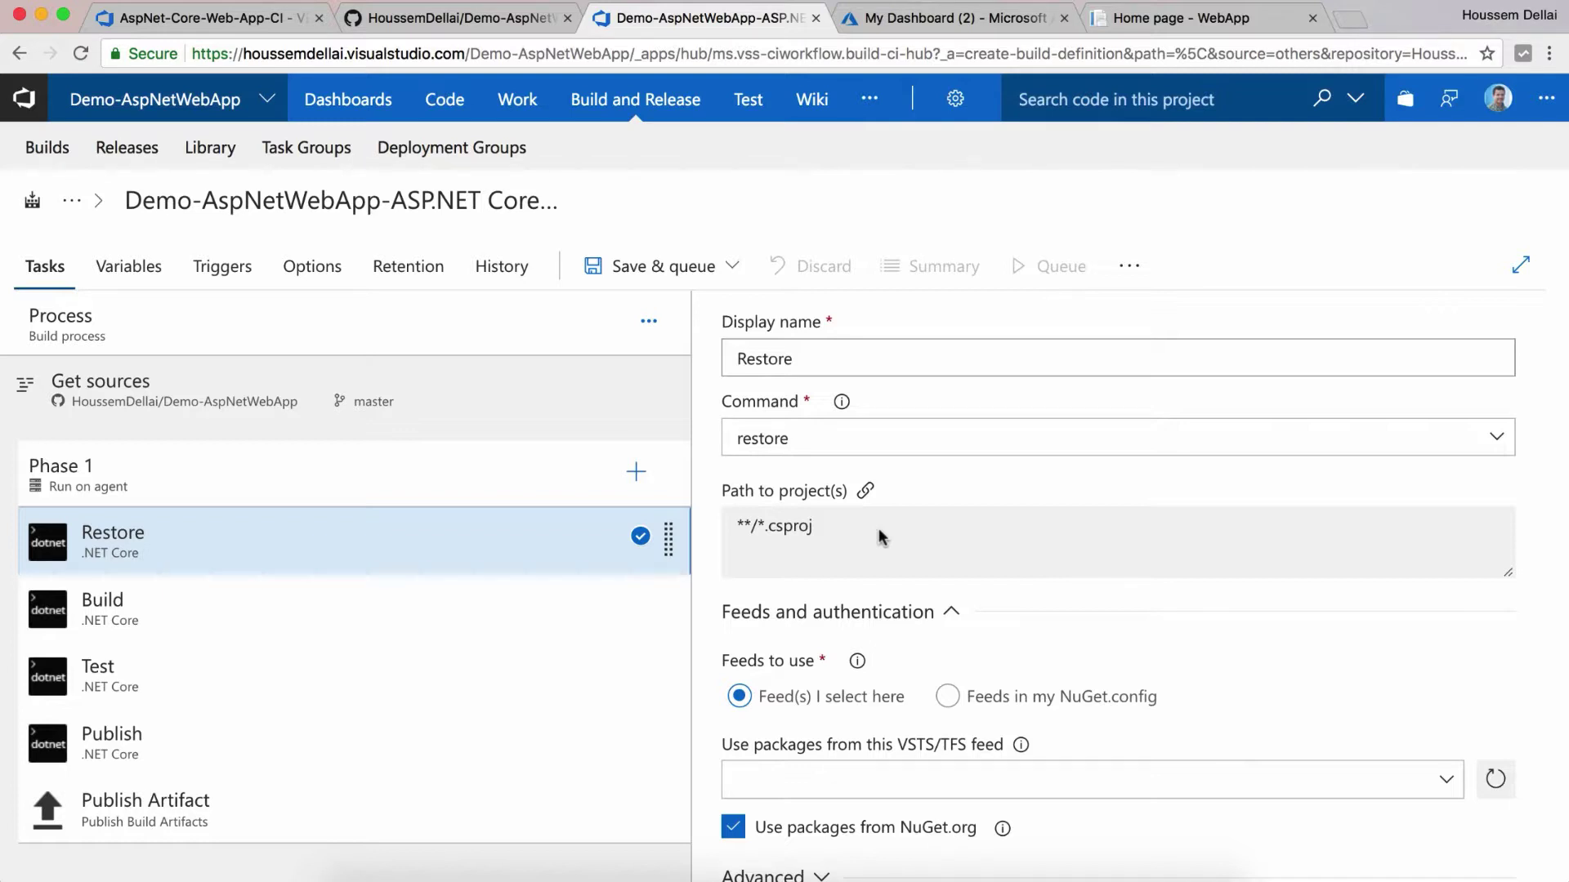
scroll(881, 536, up, 2)
click(424, 608)
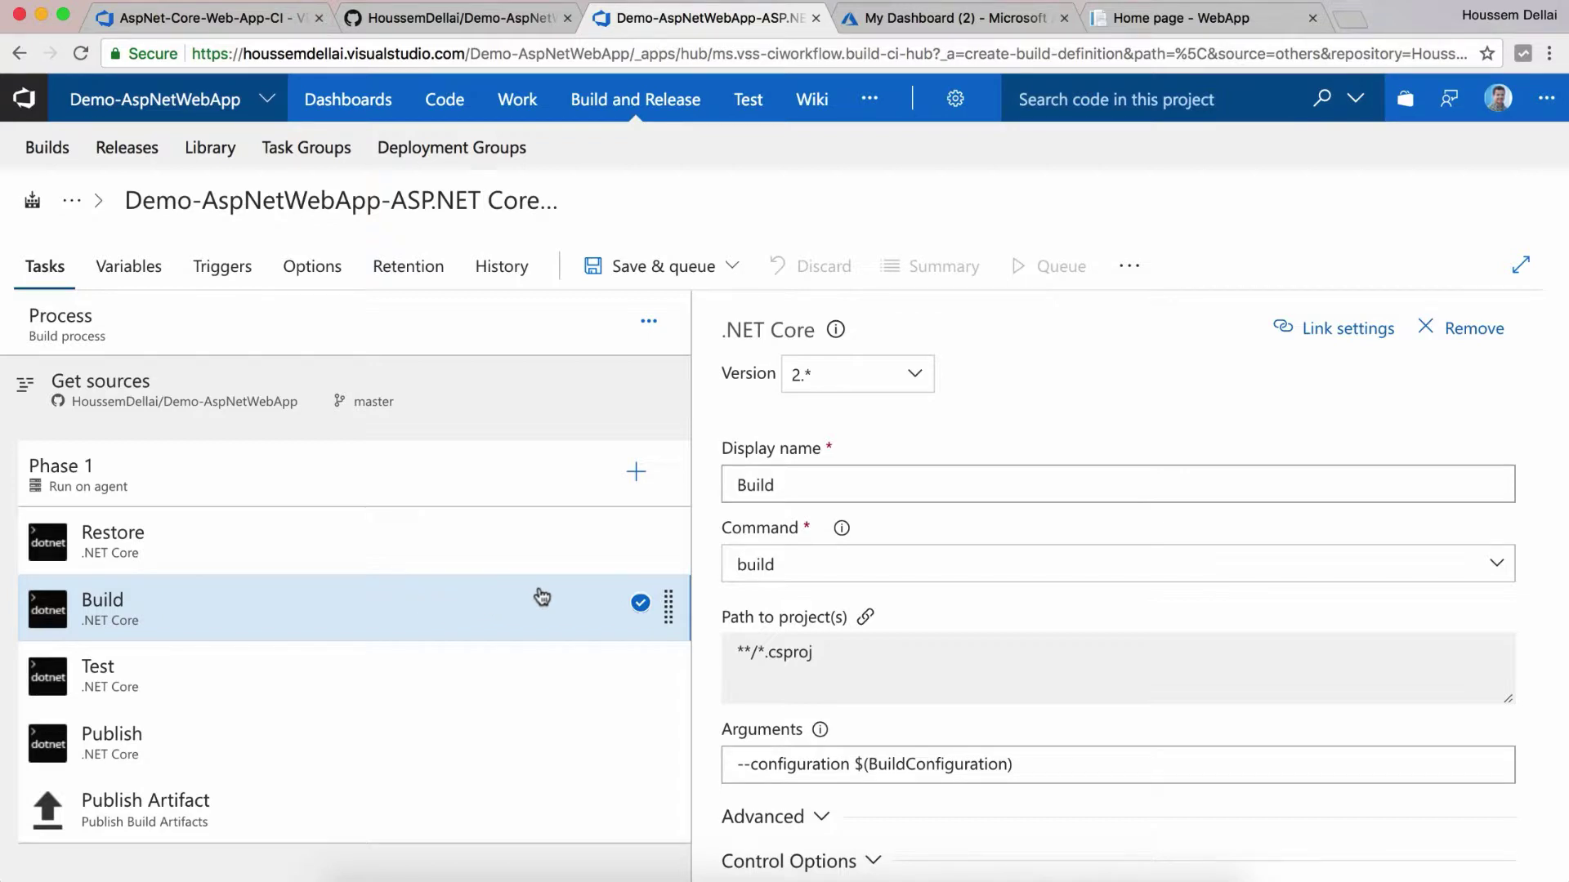
Step: Leave the Build task's .NET Core command set to build
click(1473, 577)
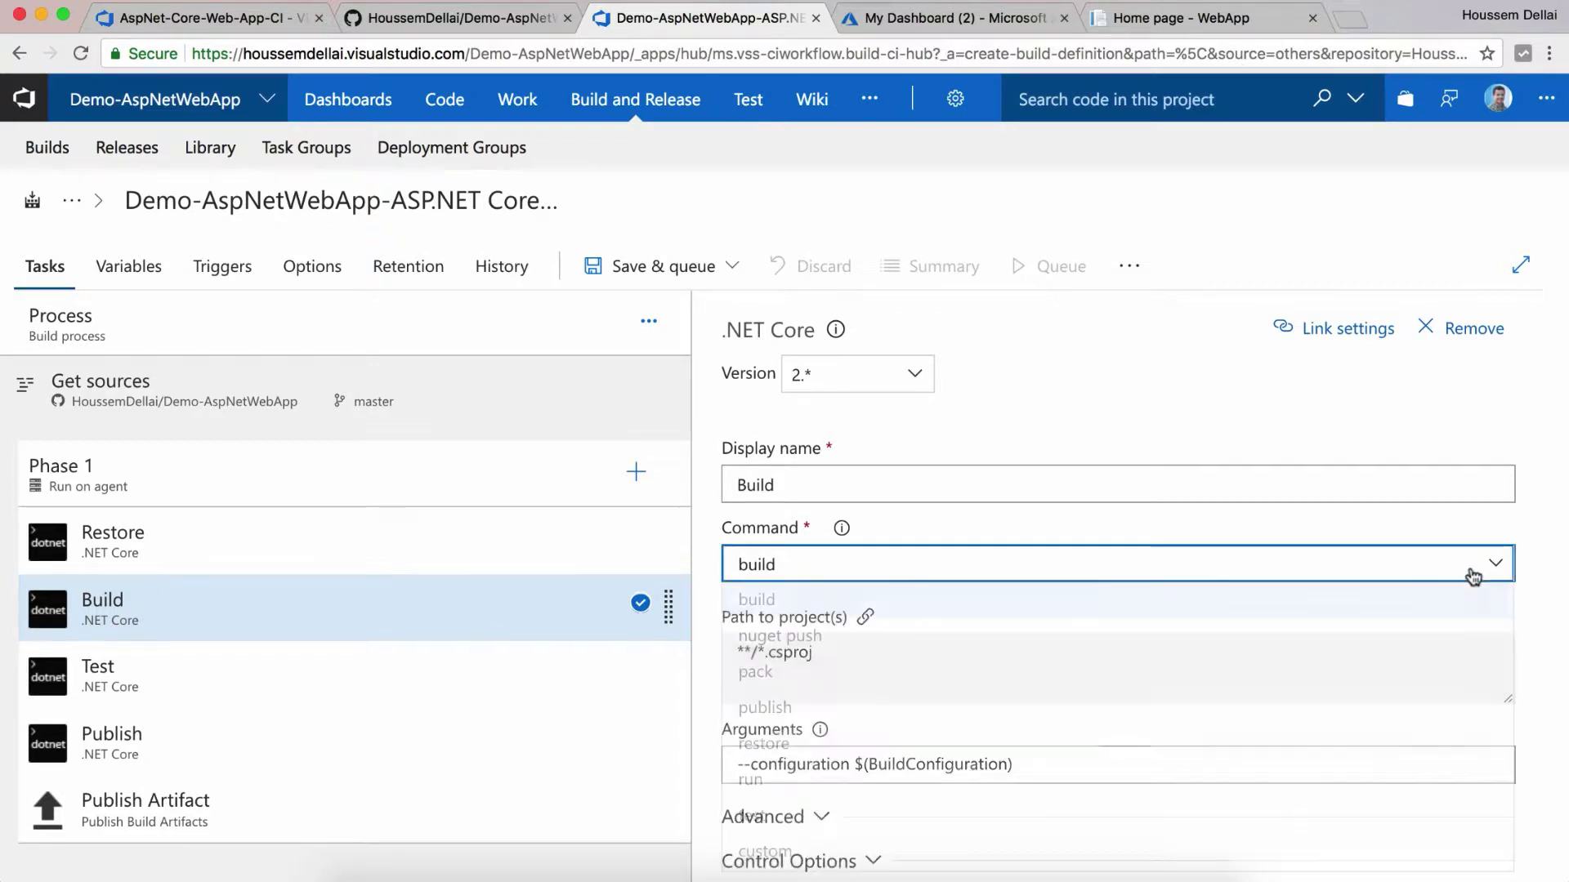
click(1473, 577)
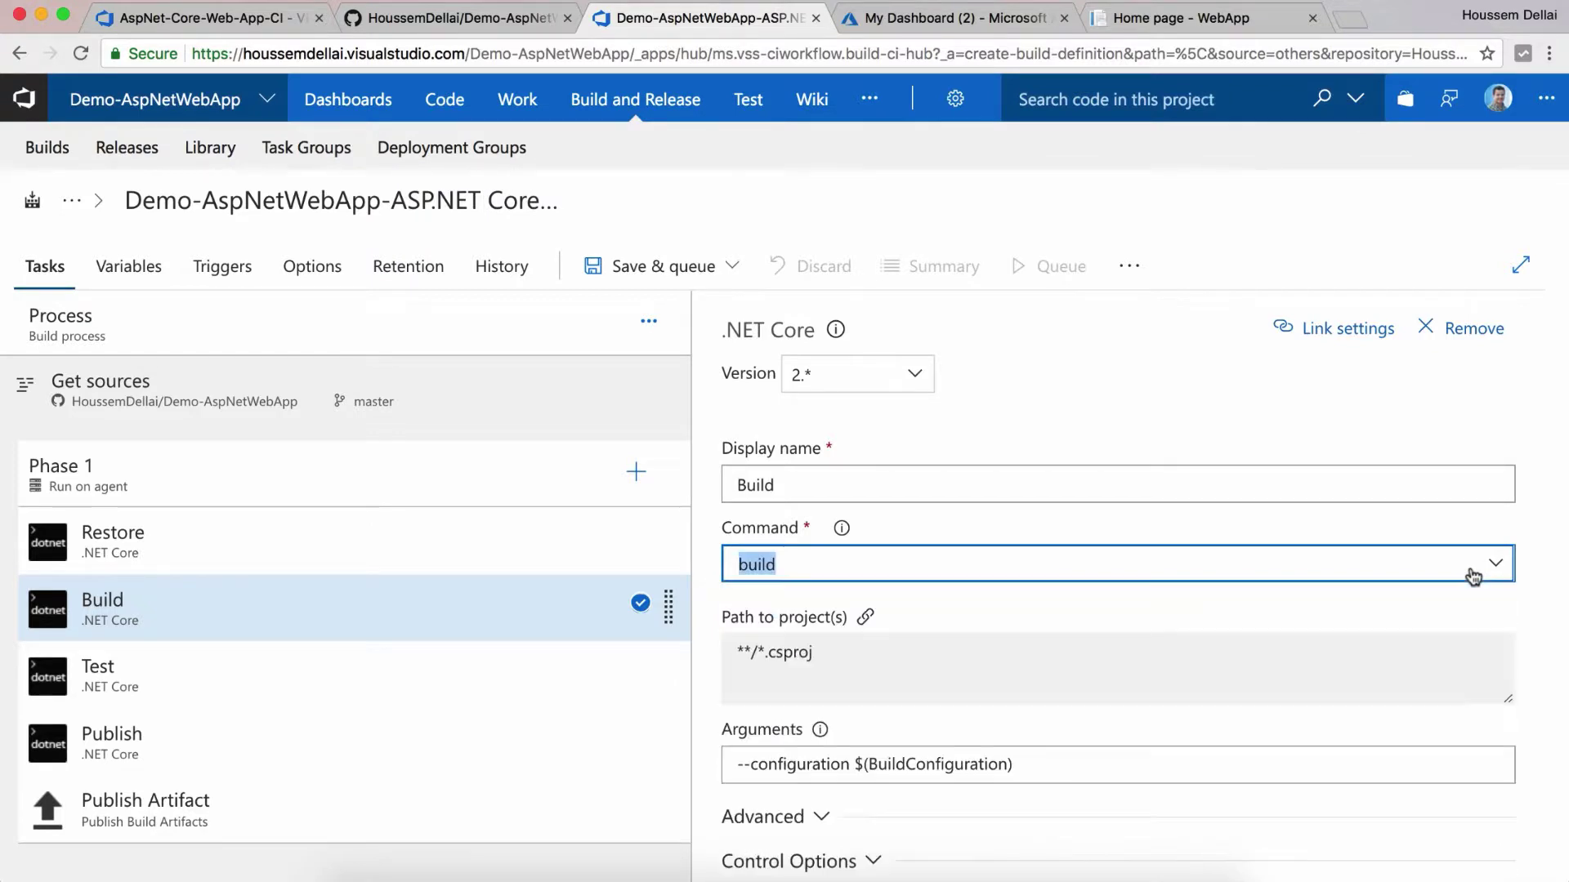
click(1400, 531)
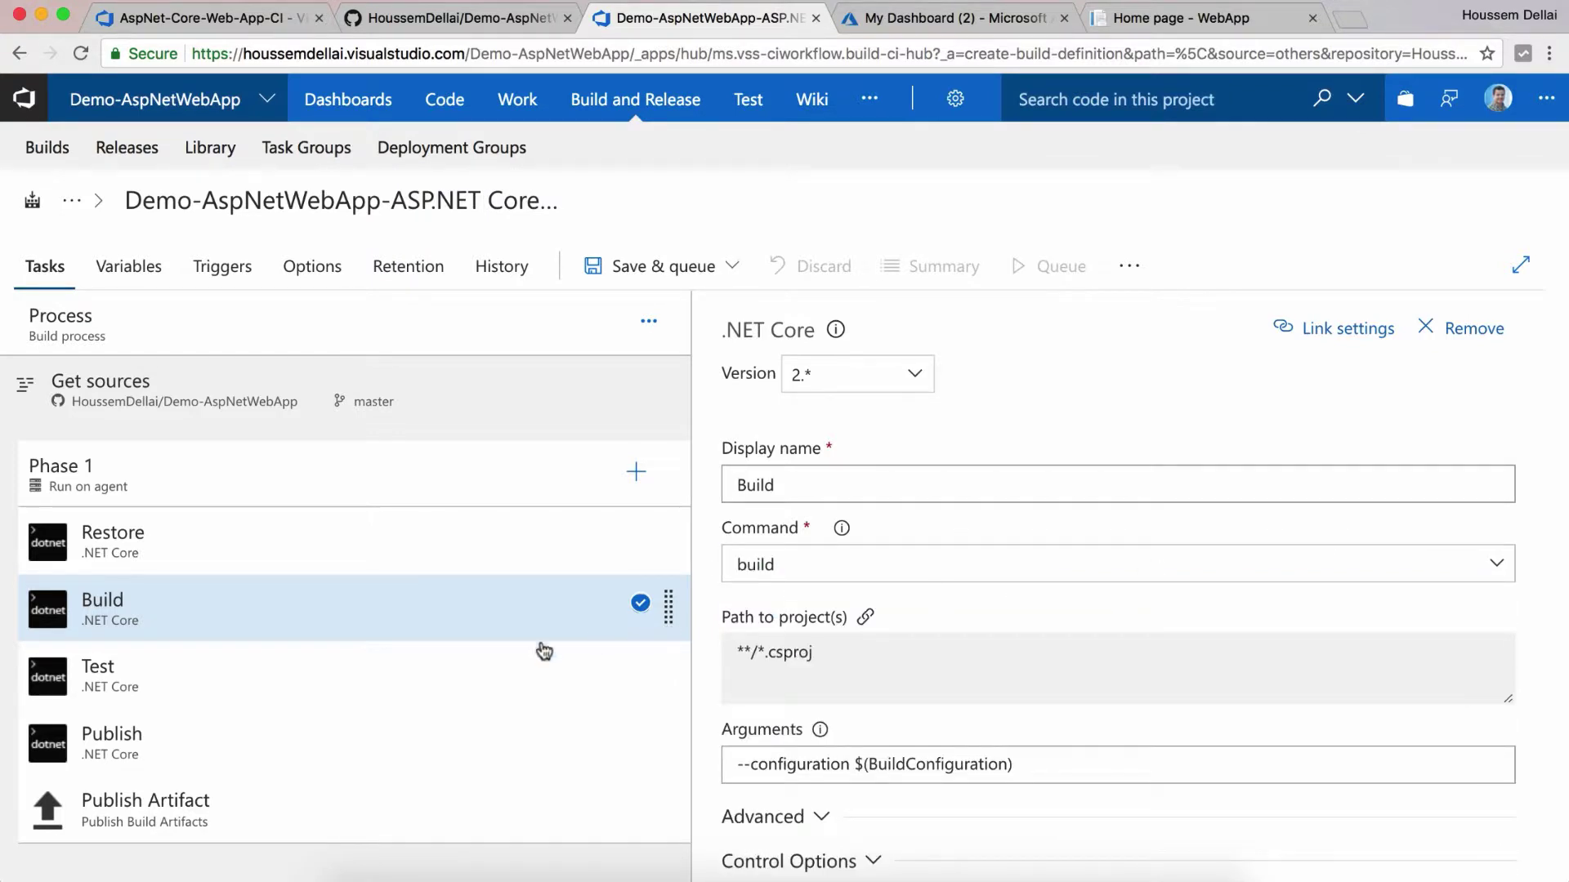
Step: Inspect the Test task's project path **/*Tests/*.csproj, briefly checking Visual Studio Code
click(452, 673)
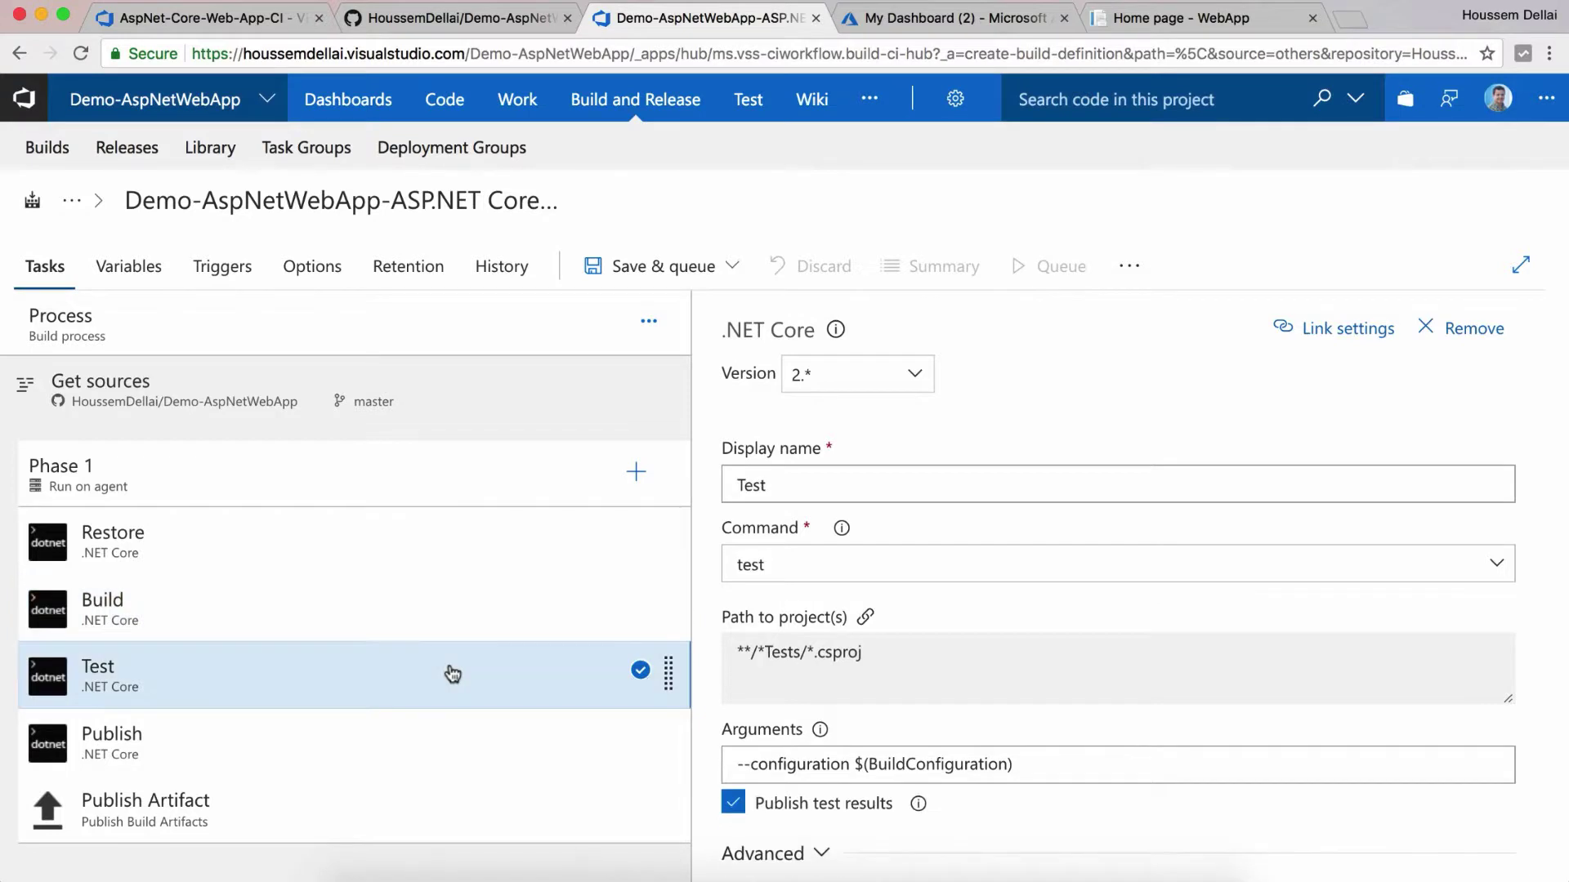
scroll(487, 674, up, 1)
drag(766, 654, 801, 656)
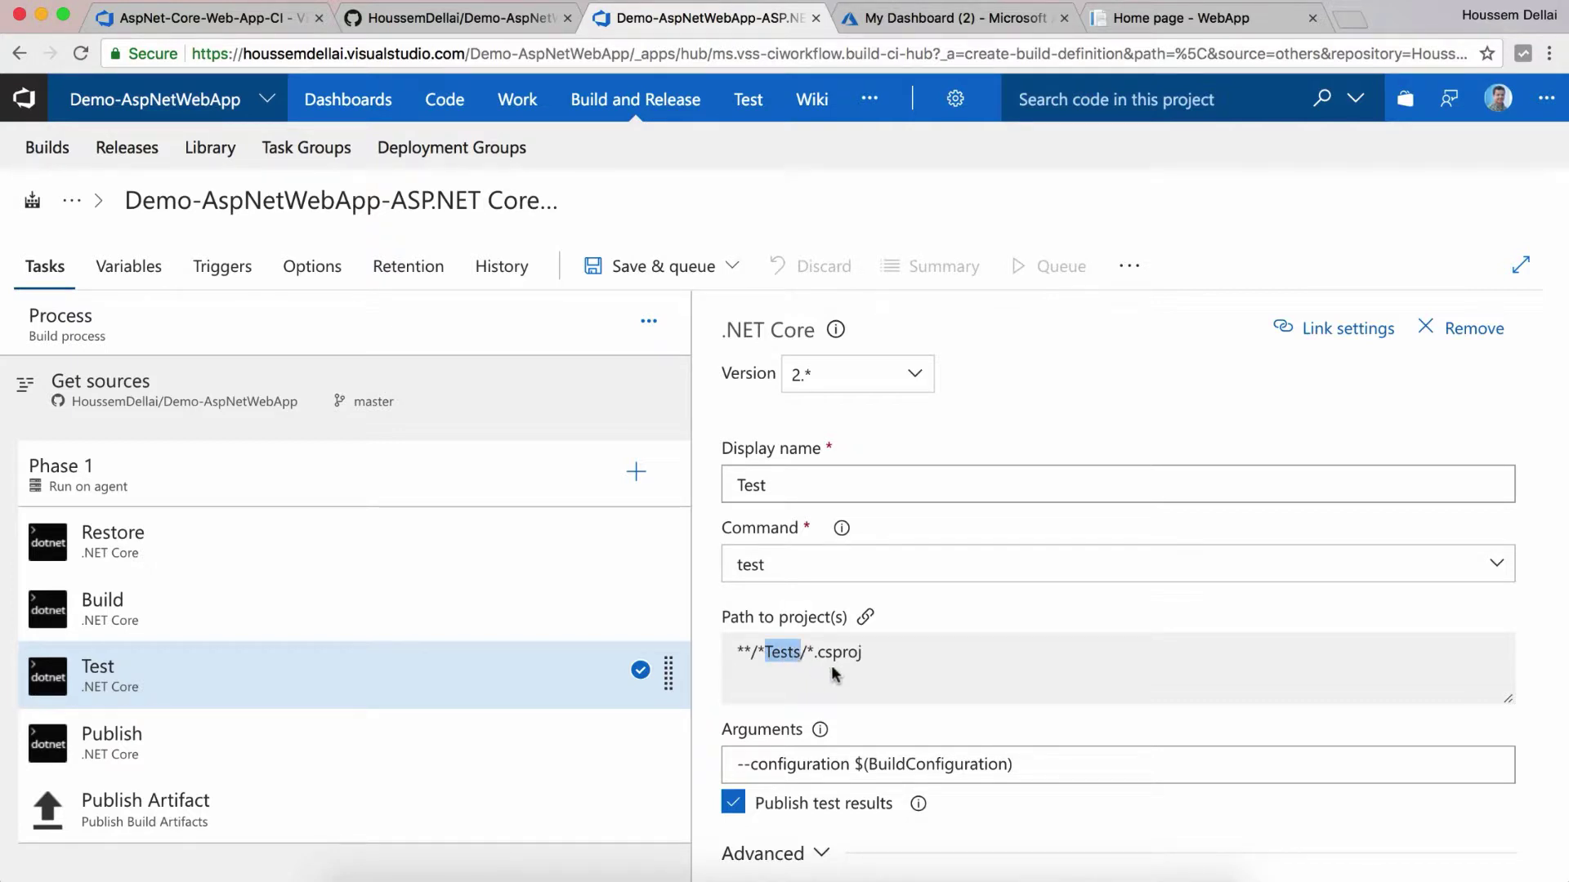
click(929, 871)
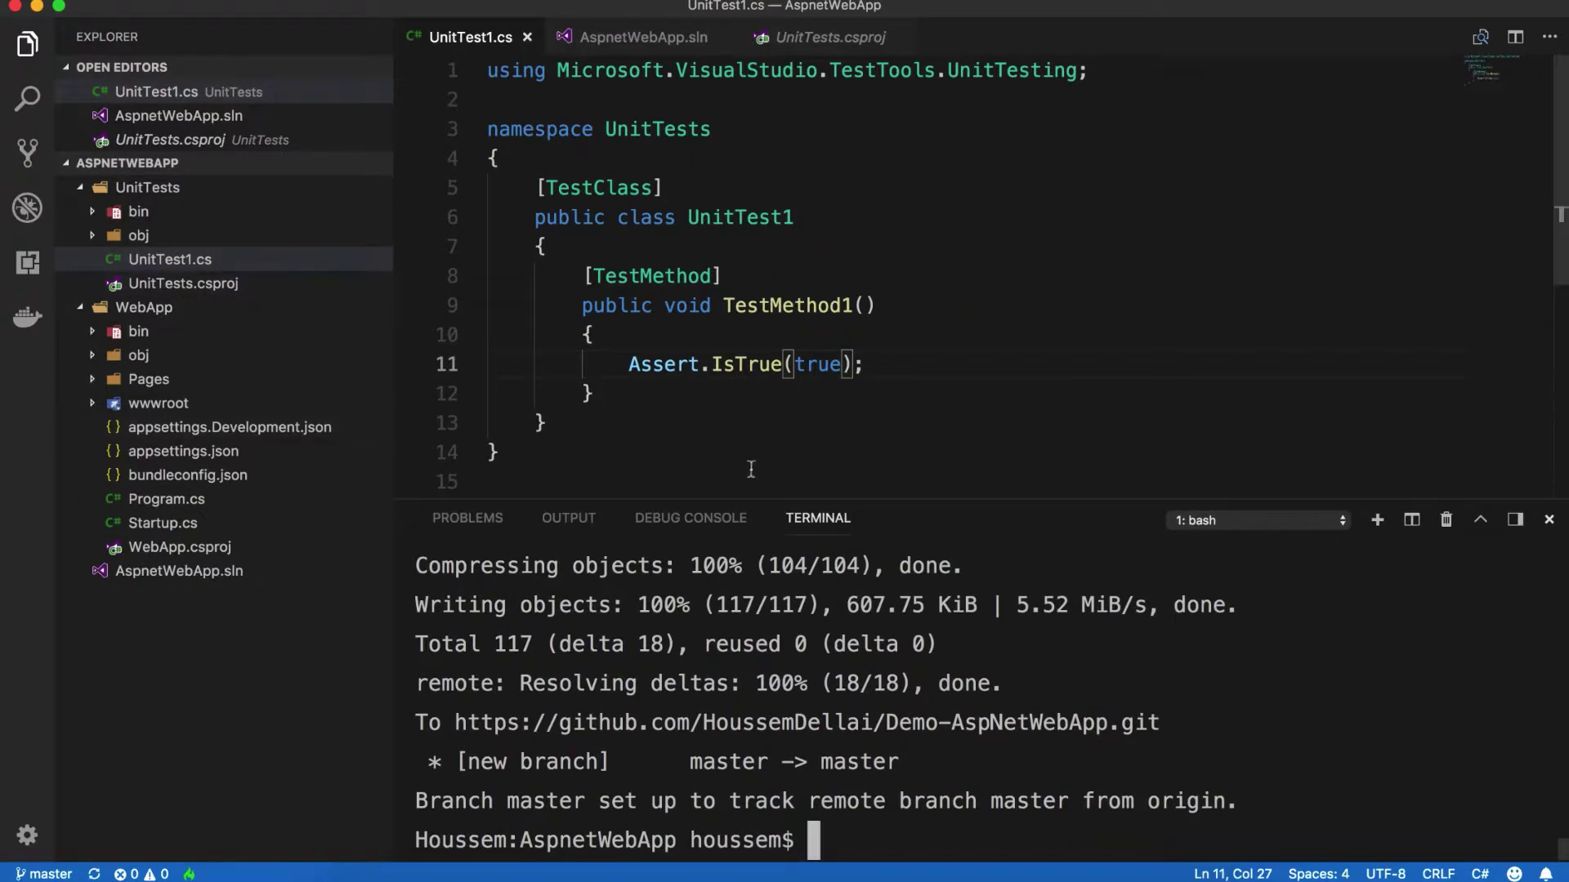
key(ctrl+Left)
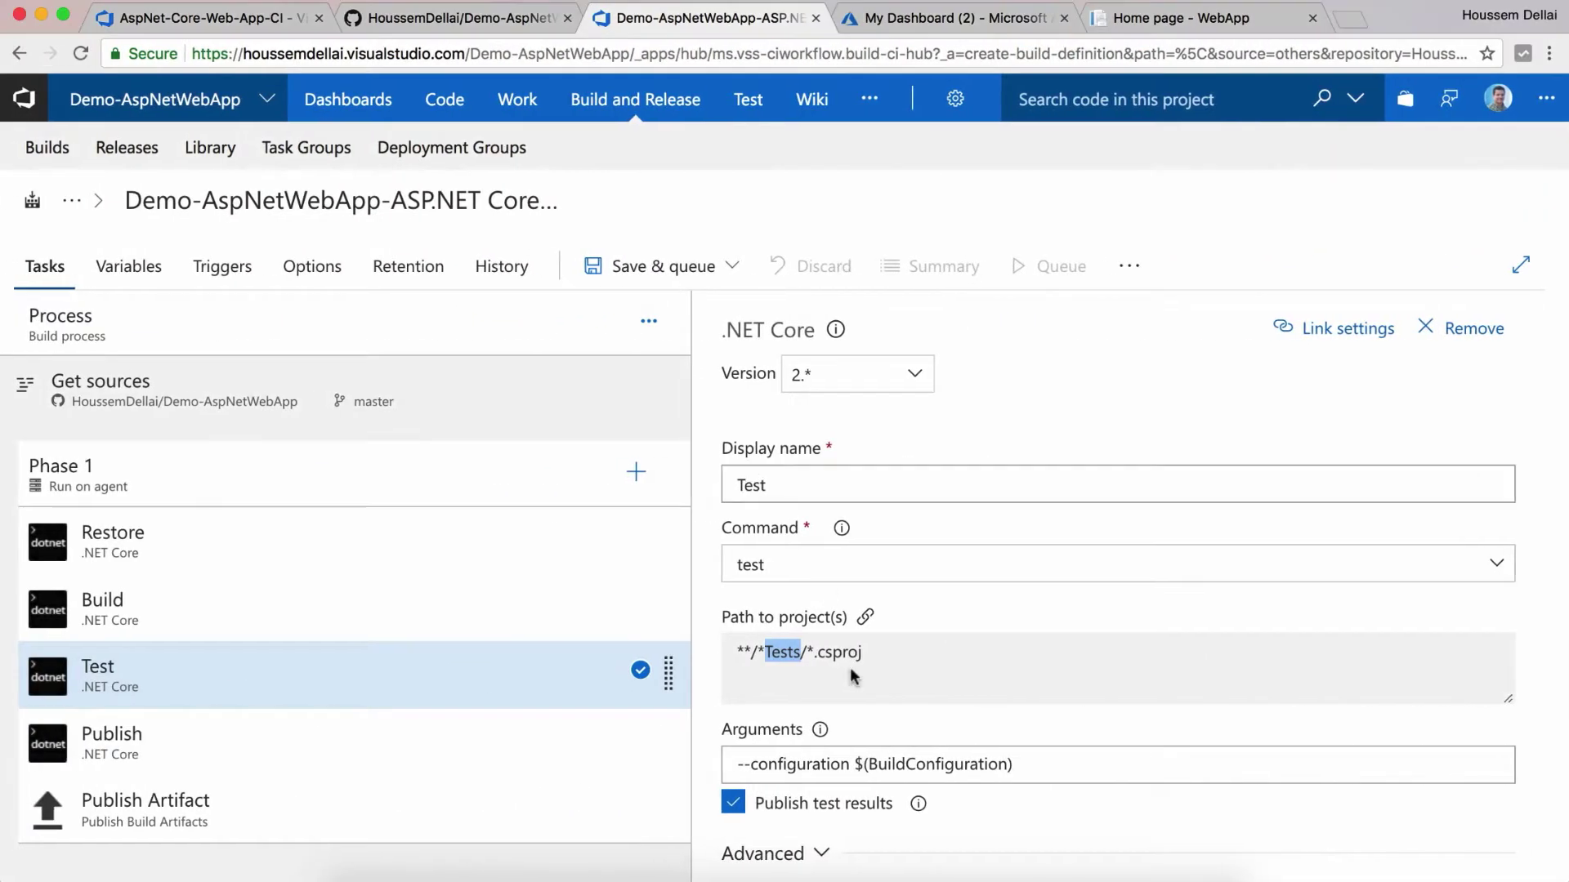
click(915, 668)
drag(865, 657, 738, 658)
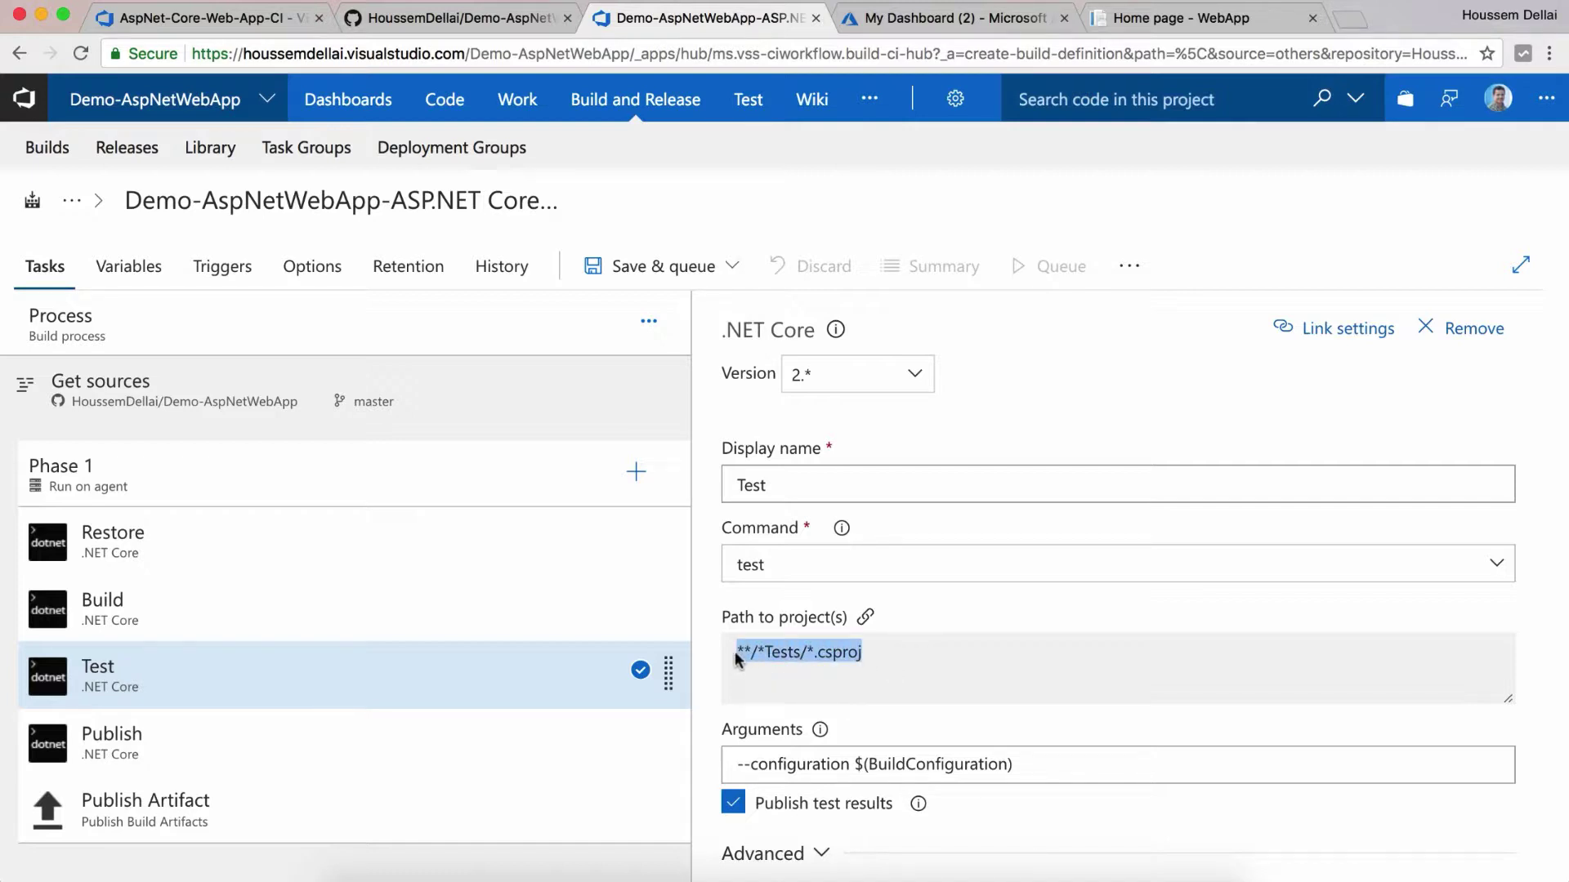
click(747, 681)
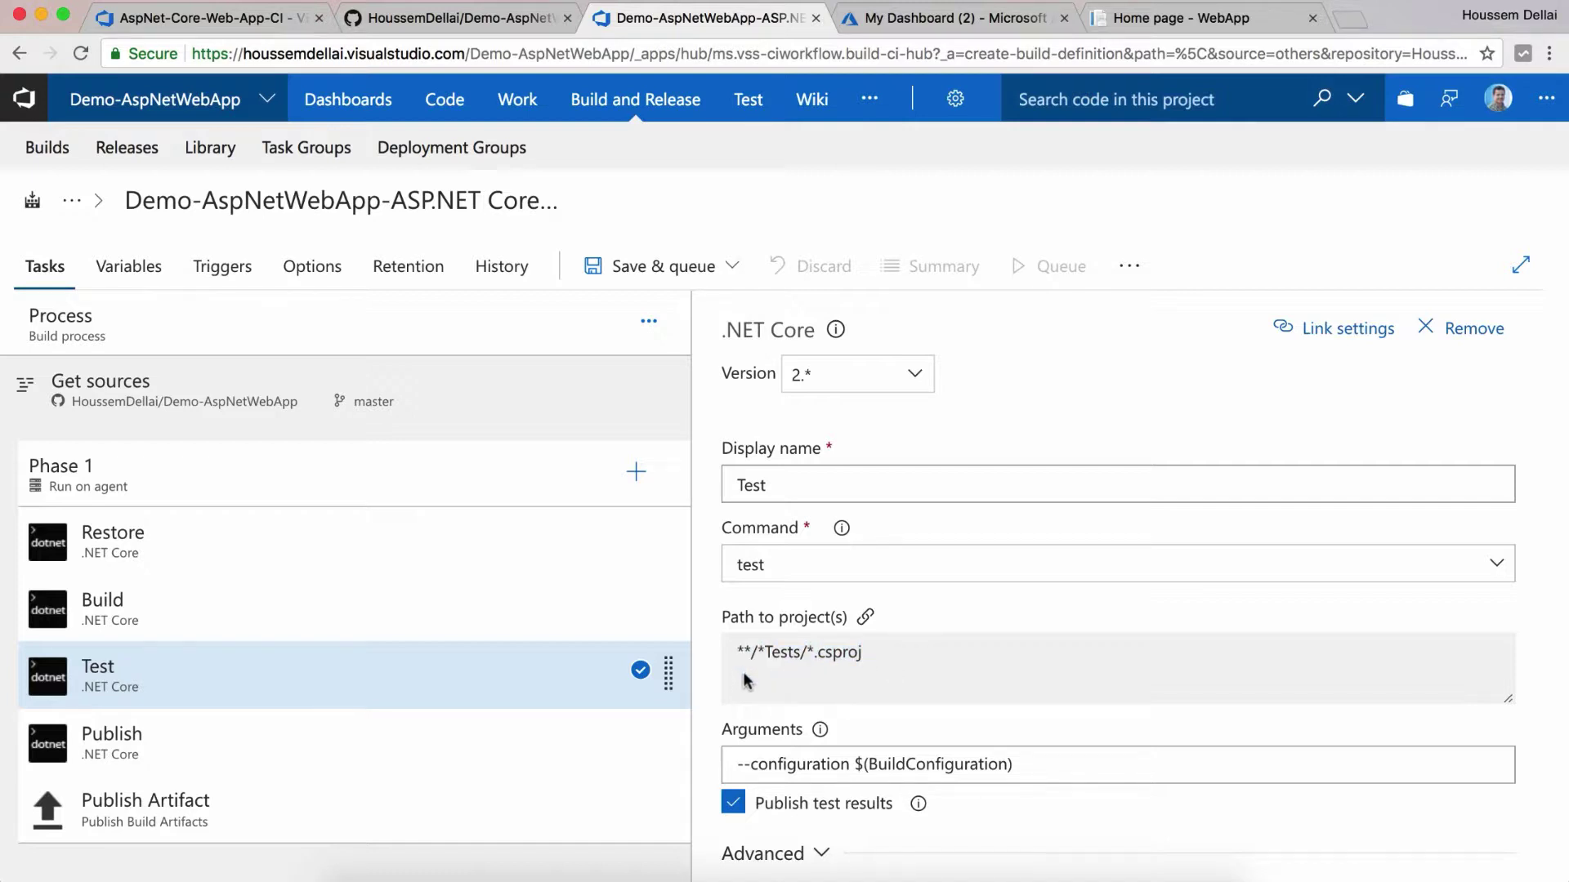
Step: Review the Publish and Publish Artifact tasks, ending on artifact drop at $(build.artifactstagingdirectory)
click(454, 763)
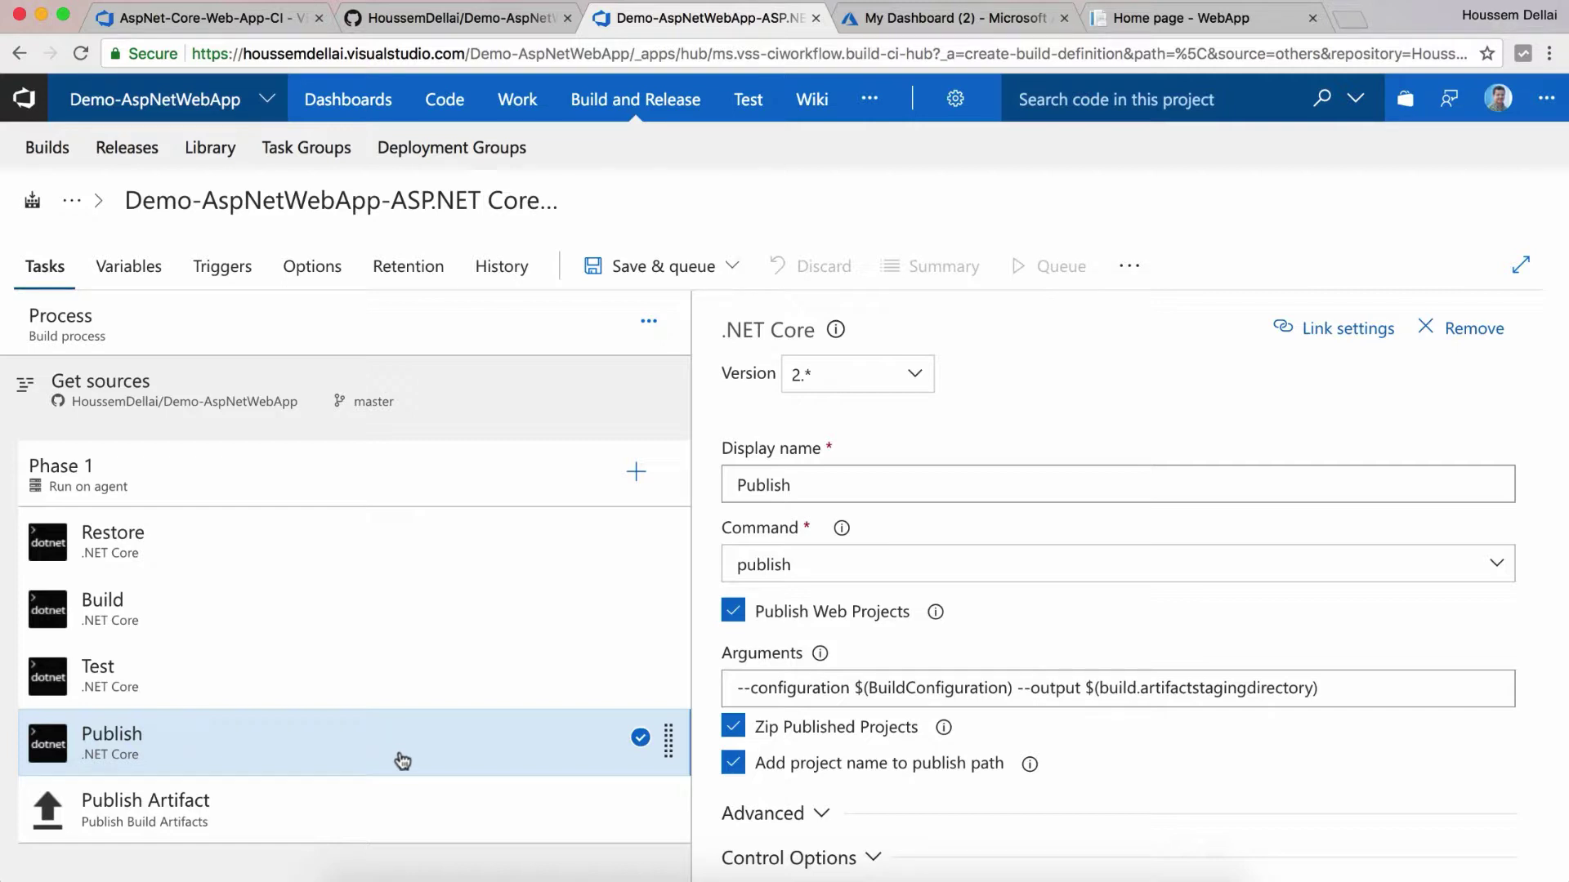
click(411, 797)
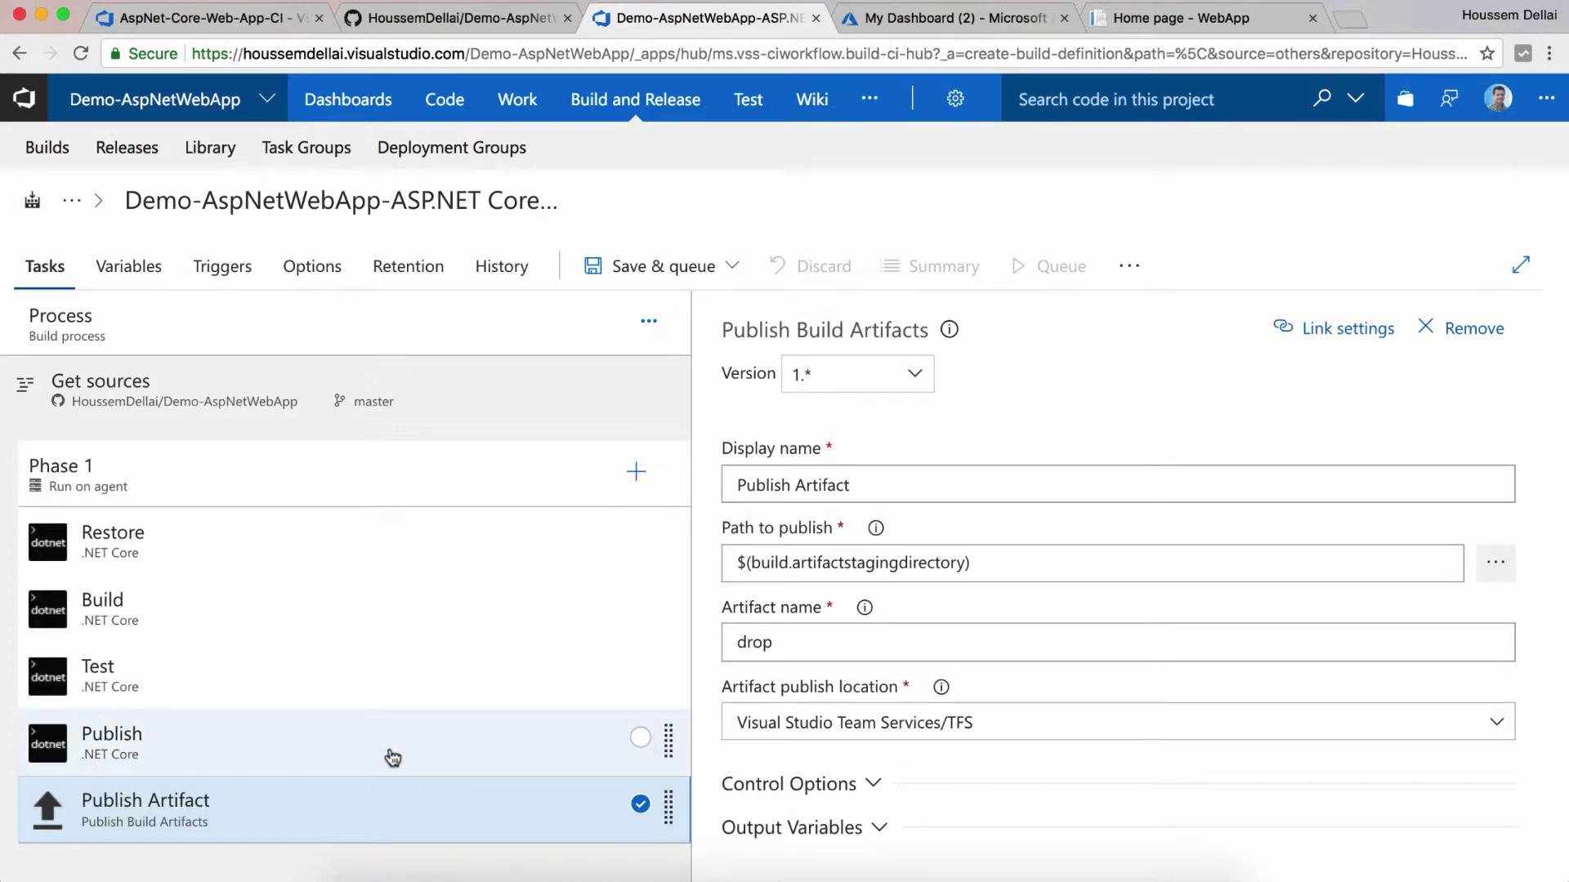
click(393, 758)
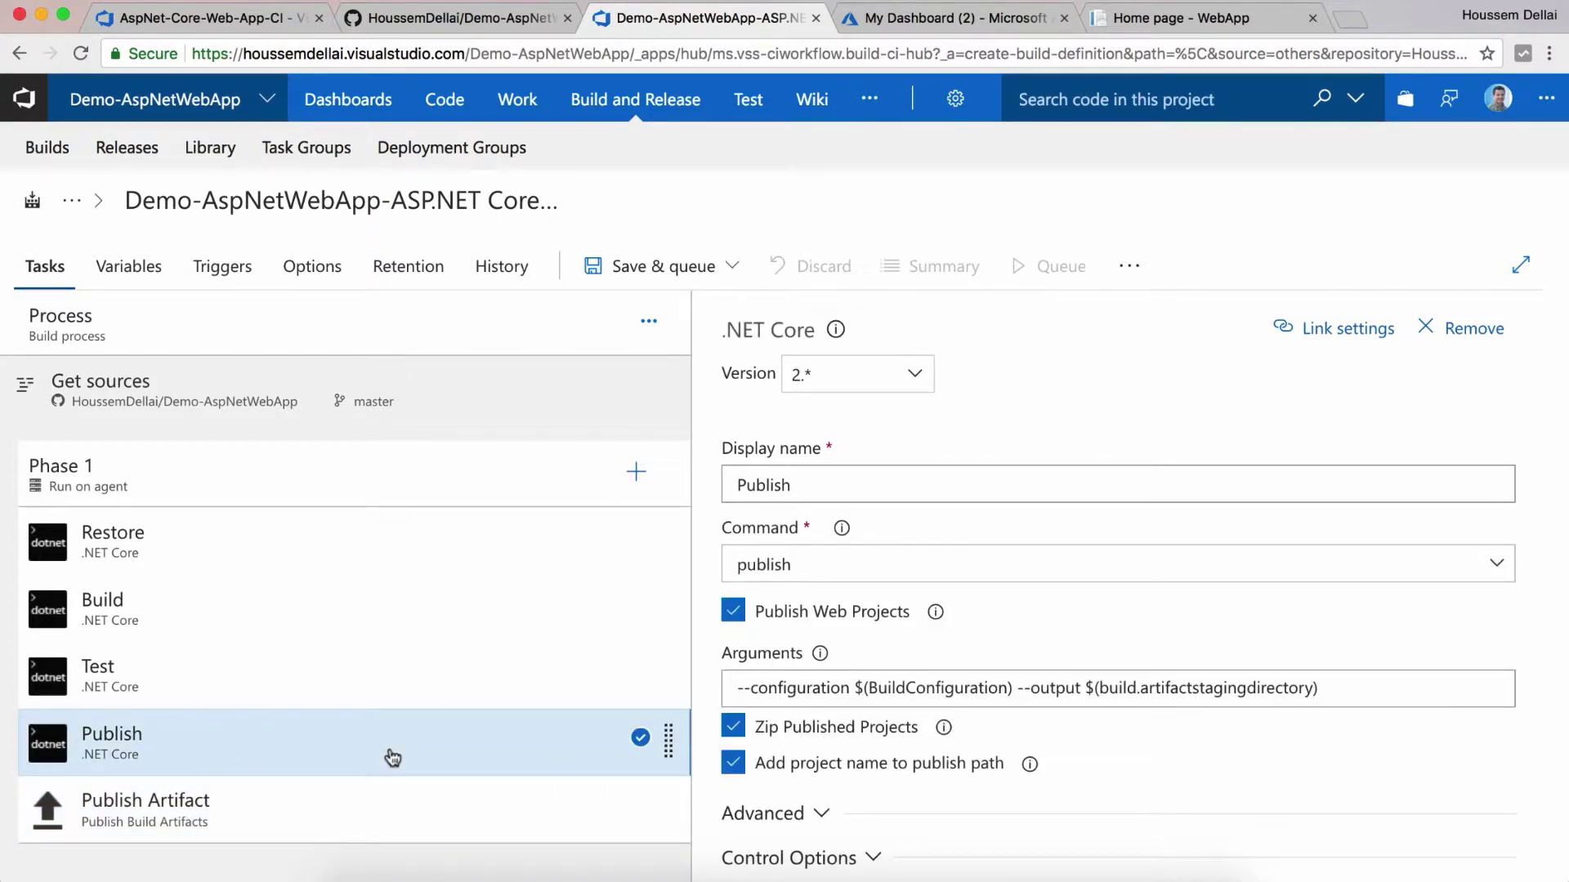
click(262, 802)
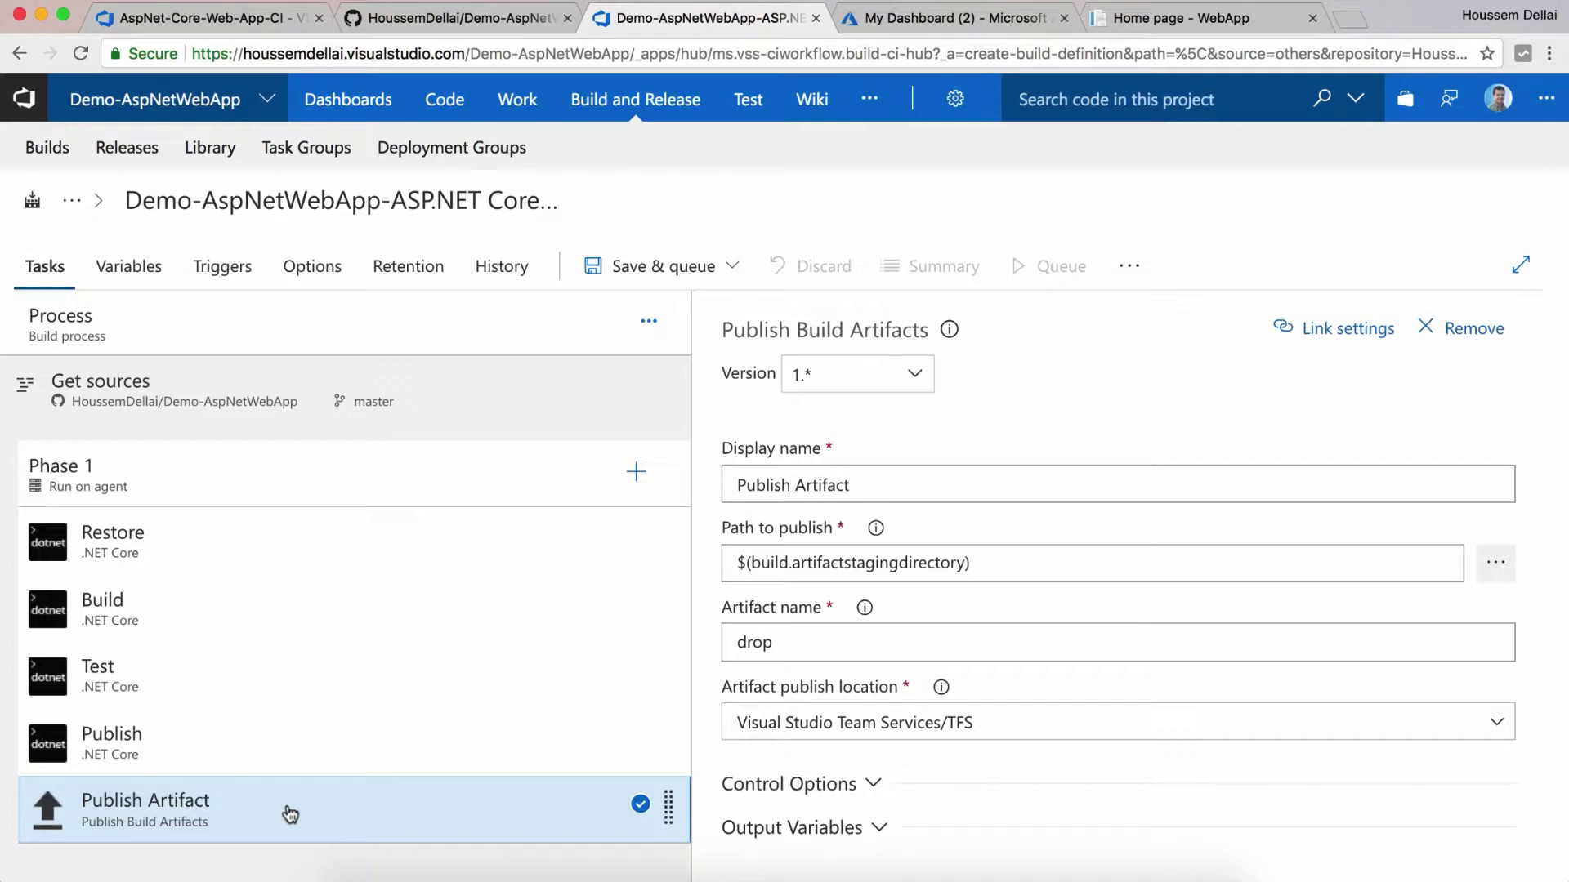
Step: Save the definition and queue build #20180614.1 on the Windows10-Azure agent queue
click(701, 278)
click(671, 313)
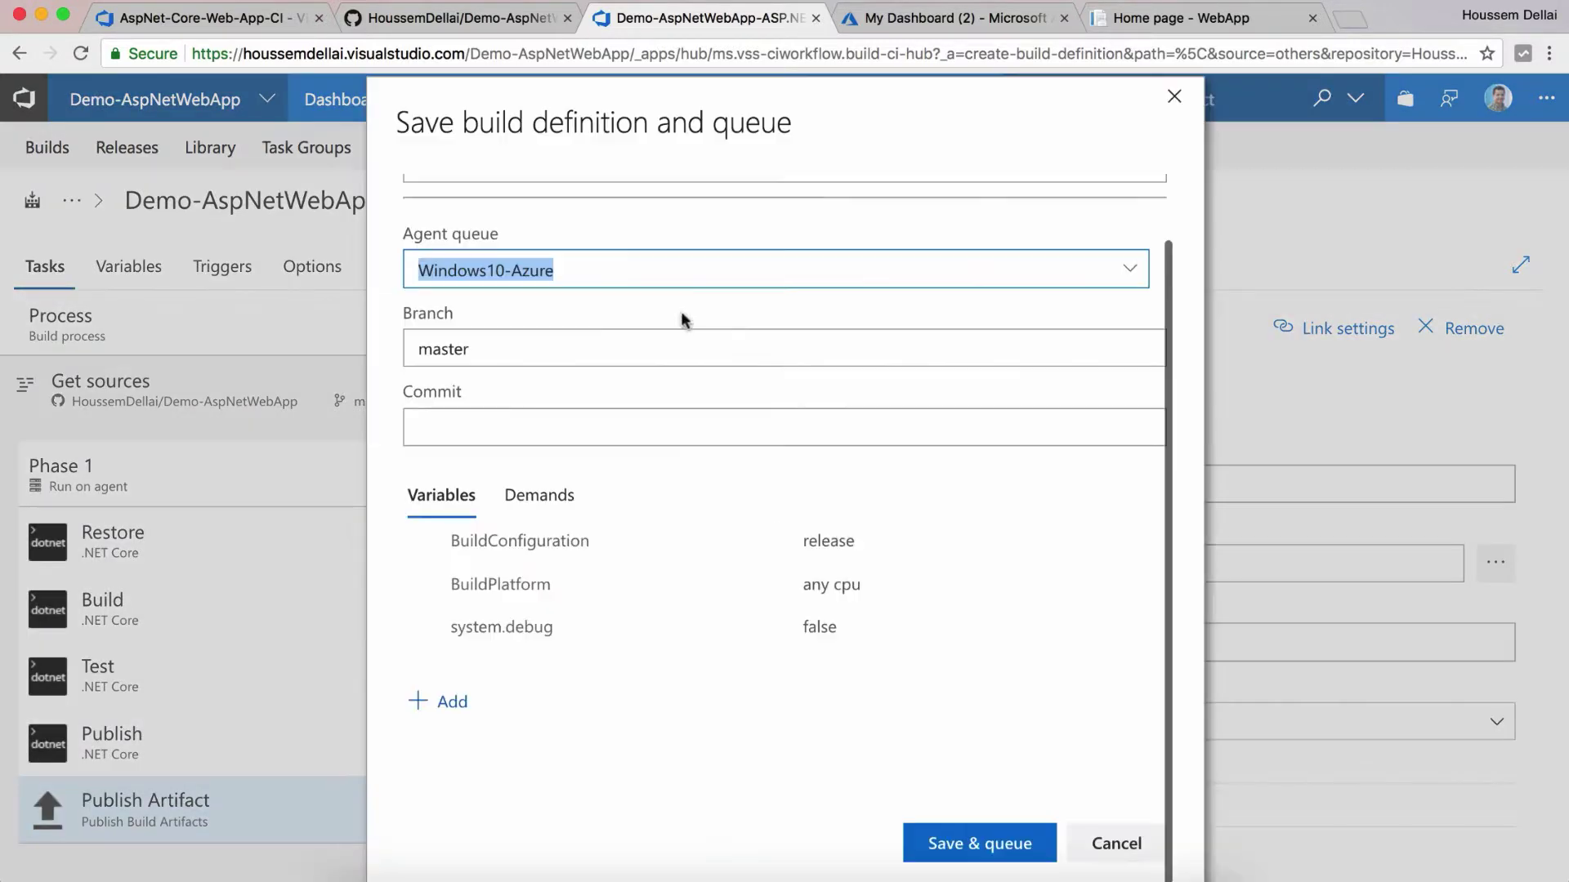
scroll(953, 336, up, 2)
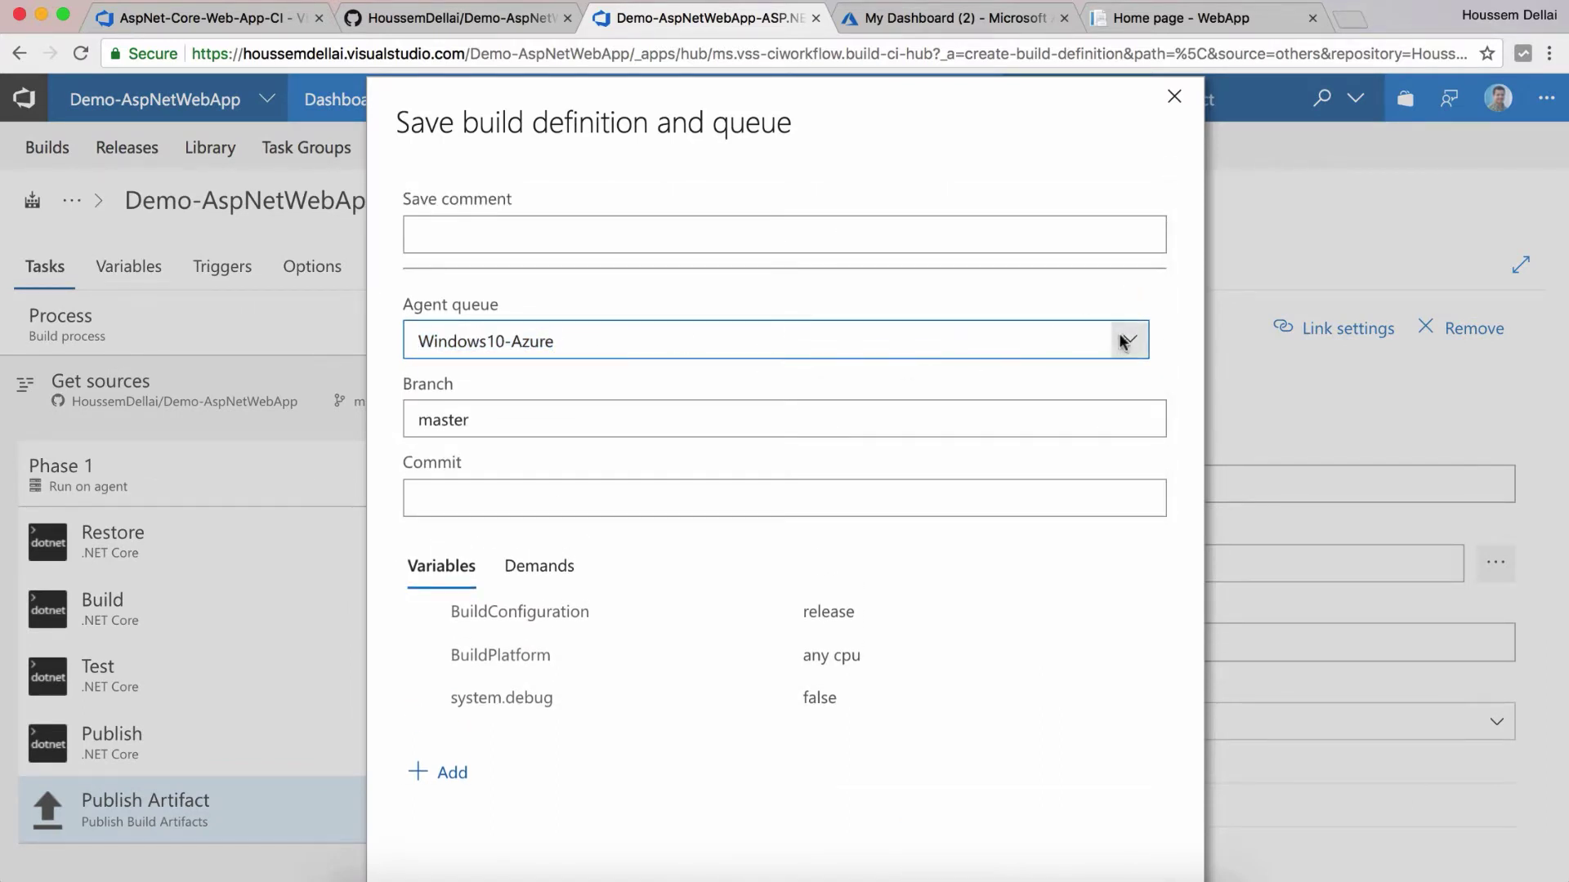
click(1124, 339)
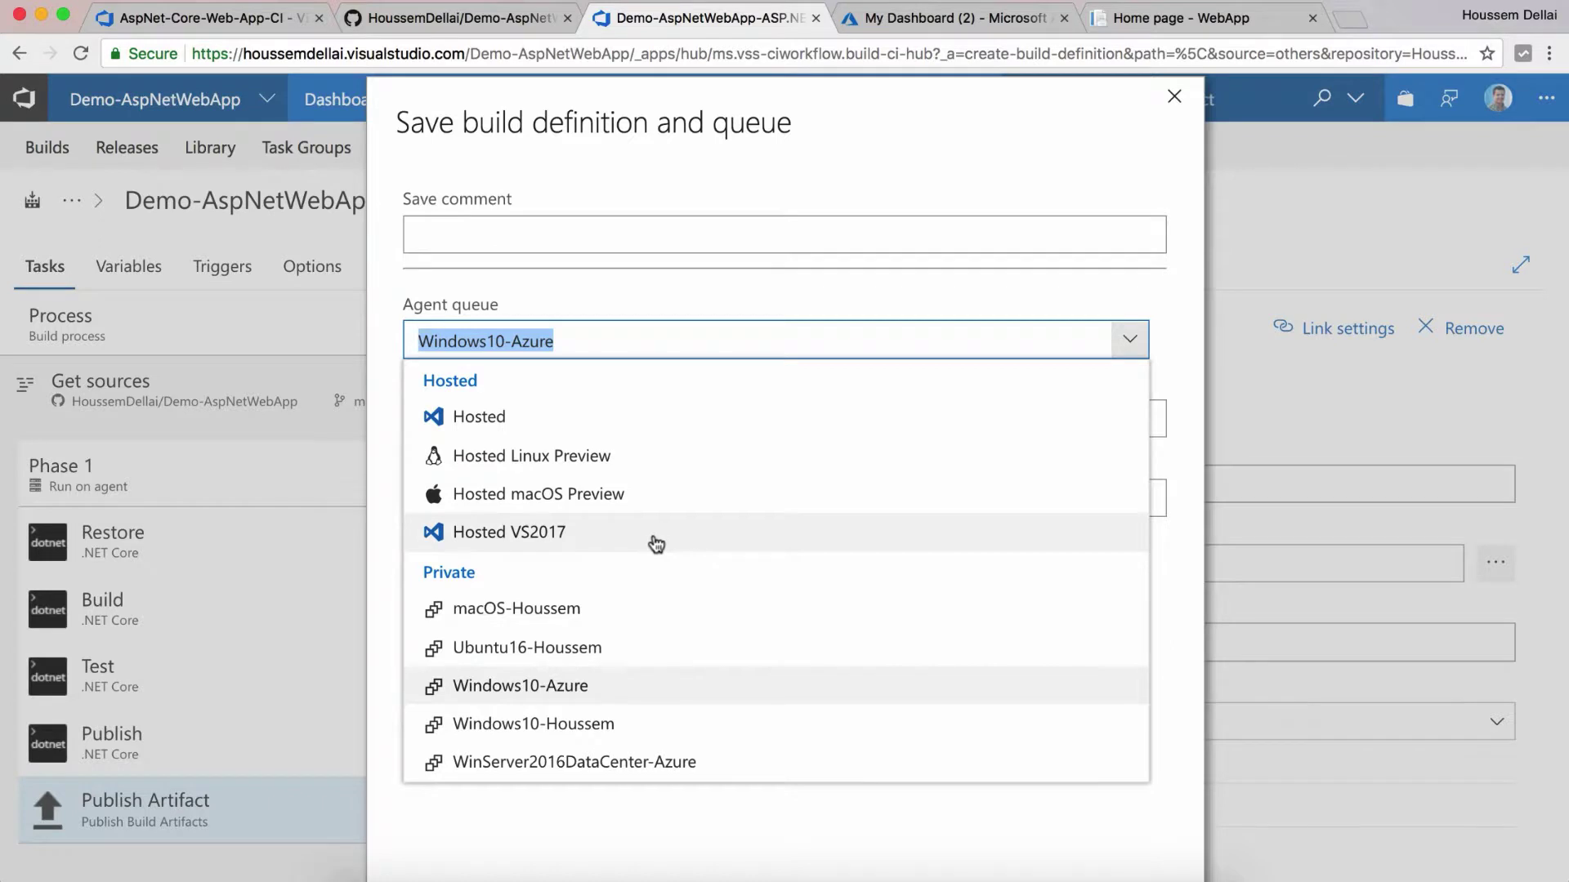
click(930, 184)
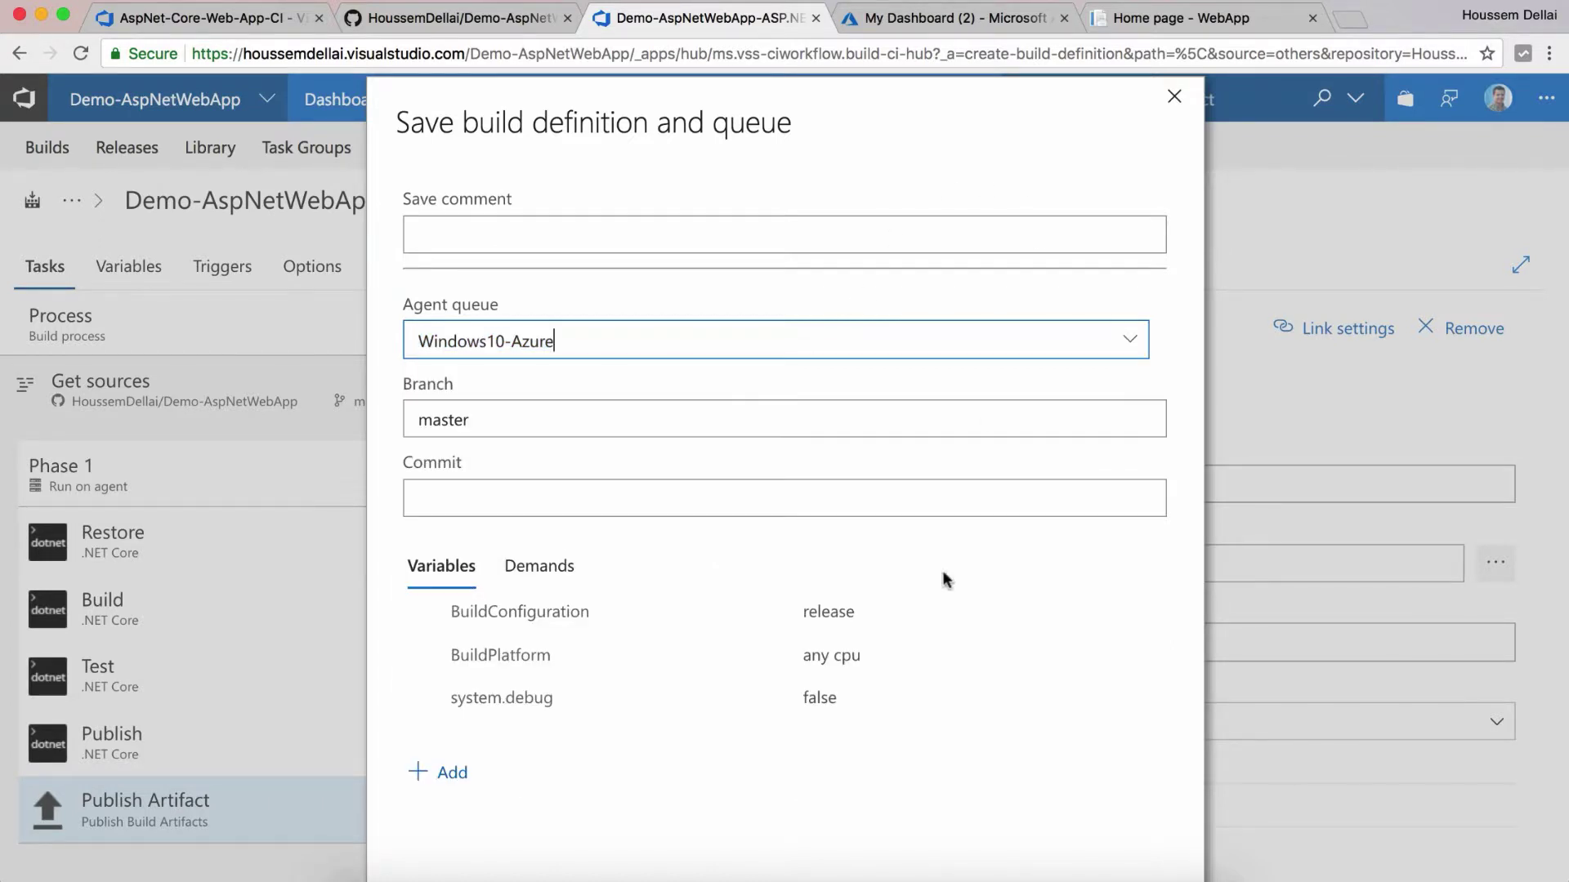
scroll(963, 724, down, 2)
click(997, 845)
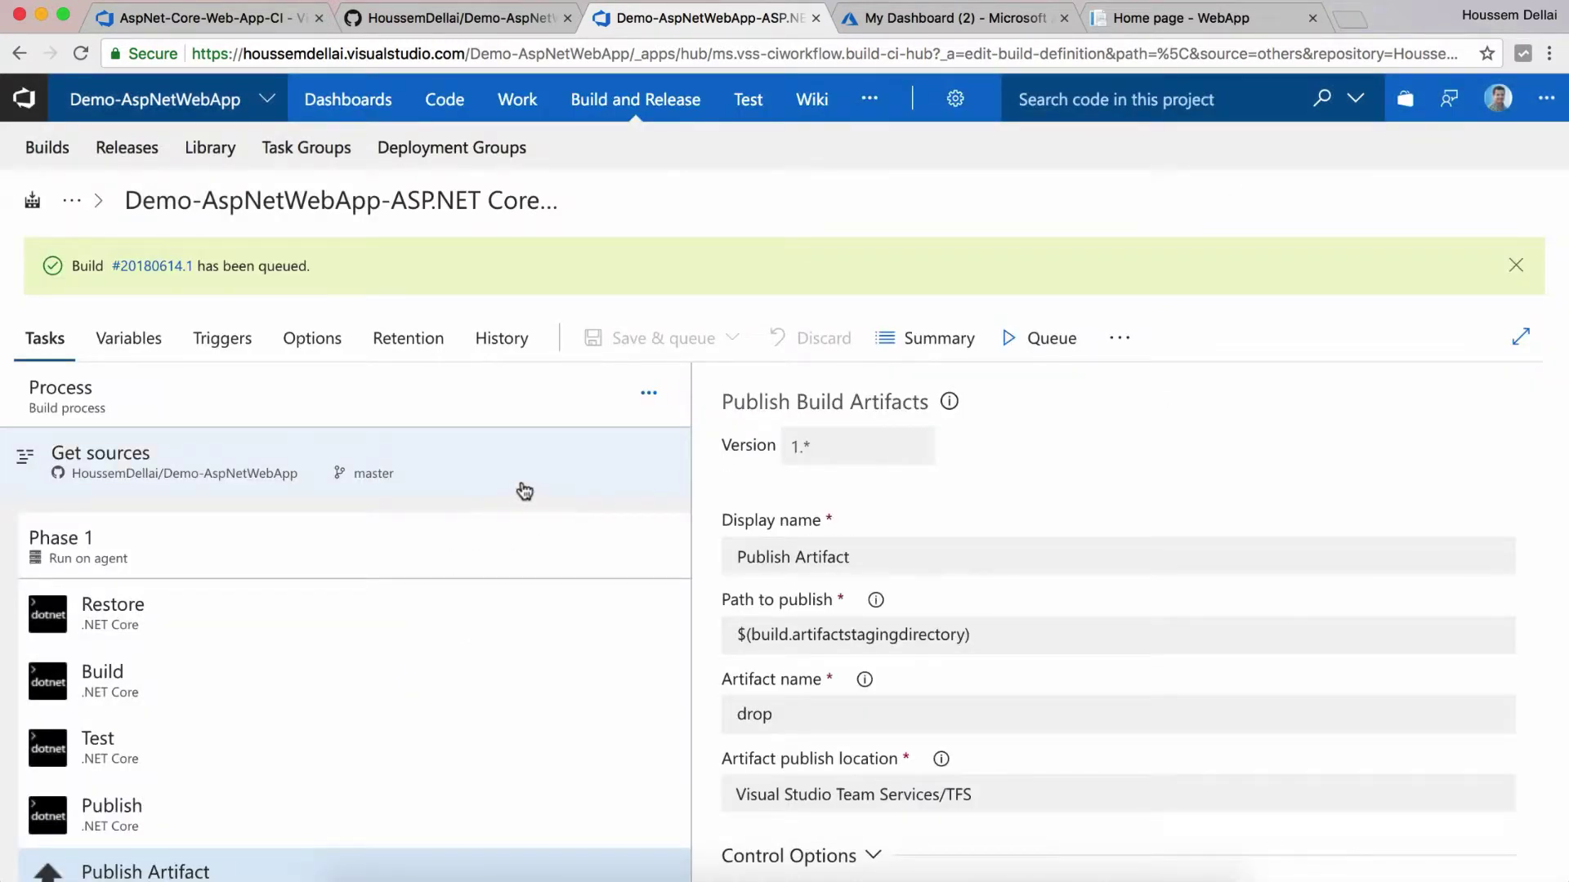
Step: Open queued build #20180614.1's results in a new browser tab
right_click(156, 269)
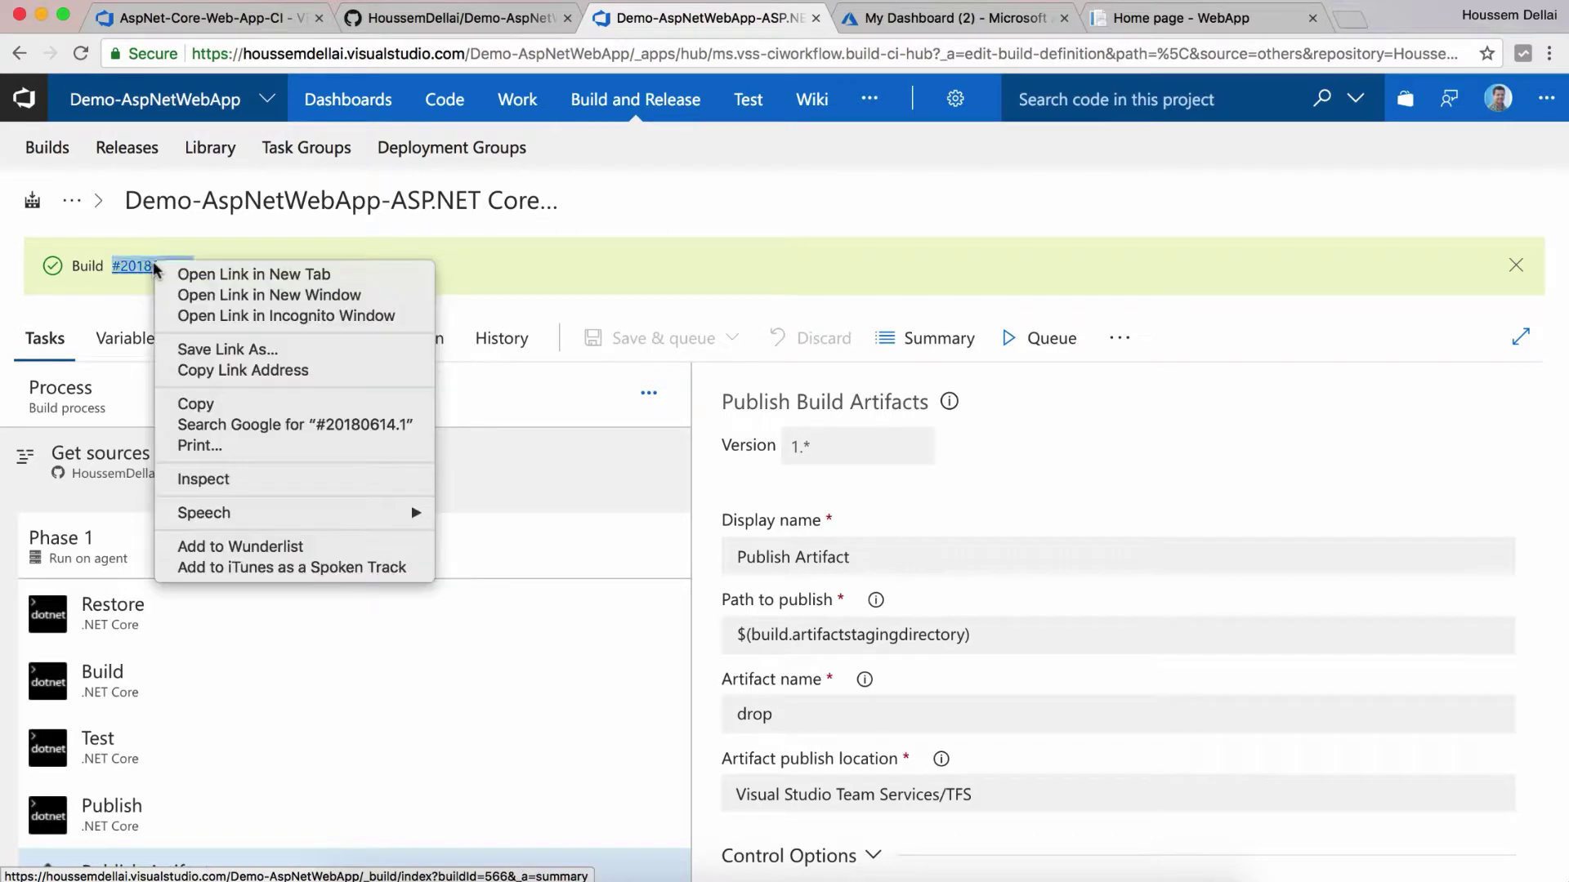
click(172, 275)
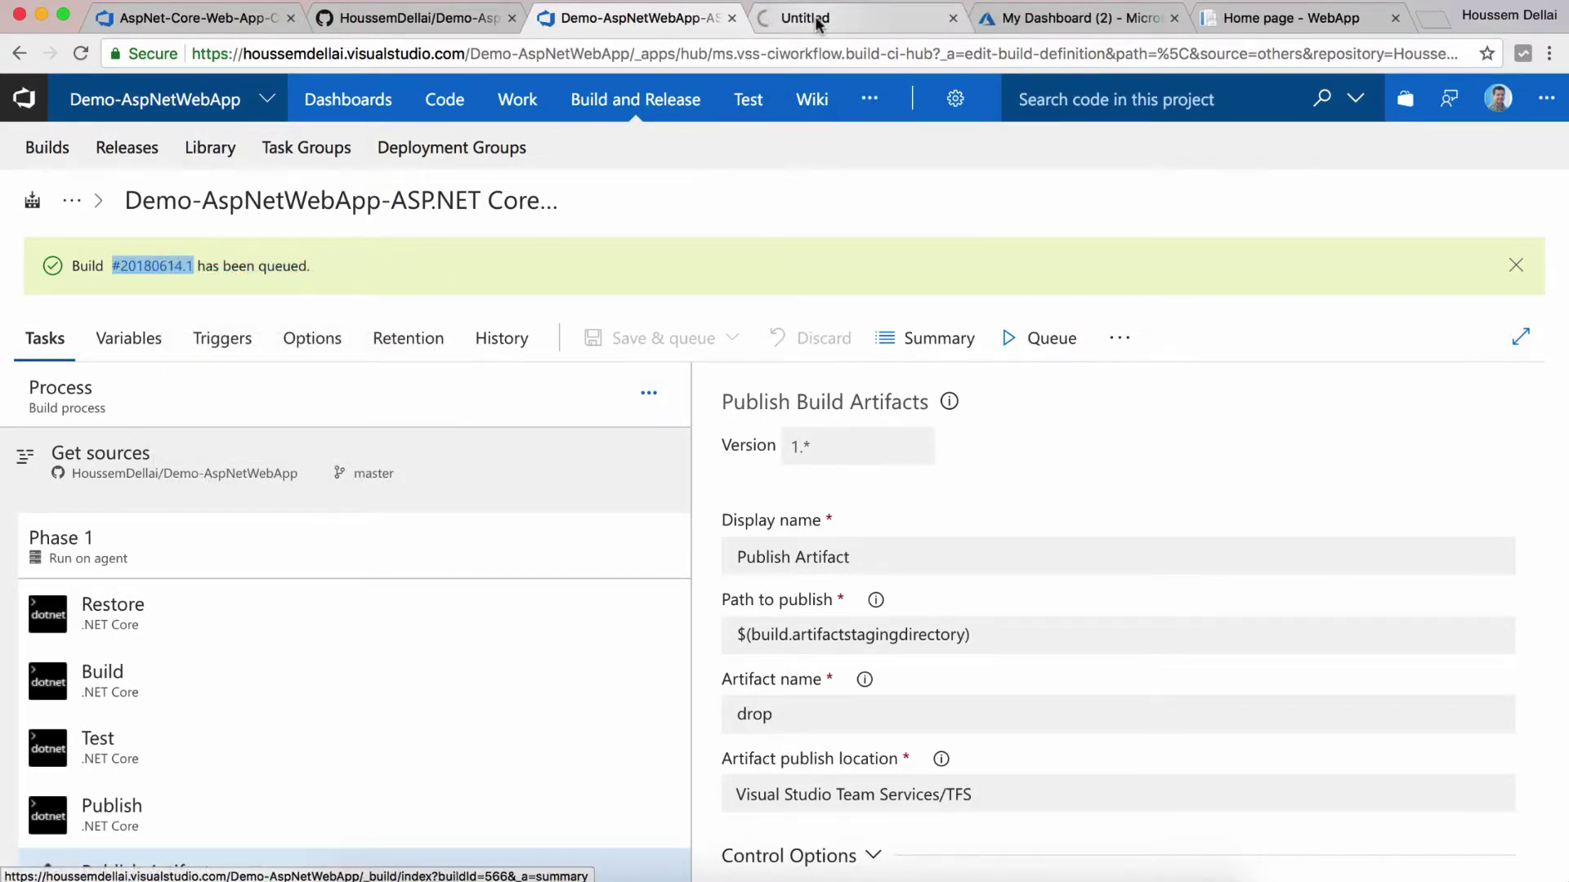
click(816, 22)
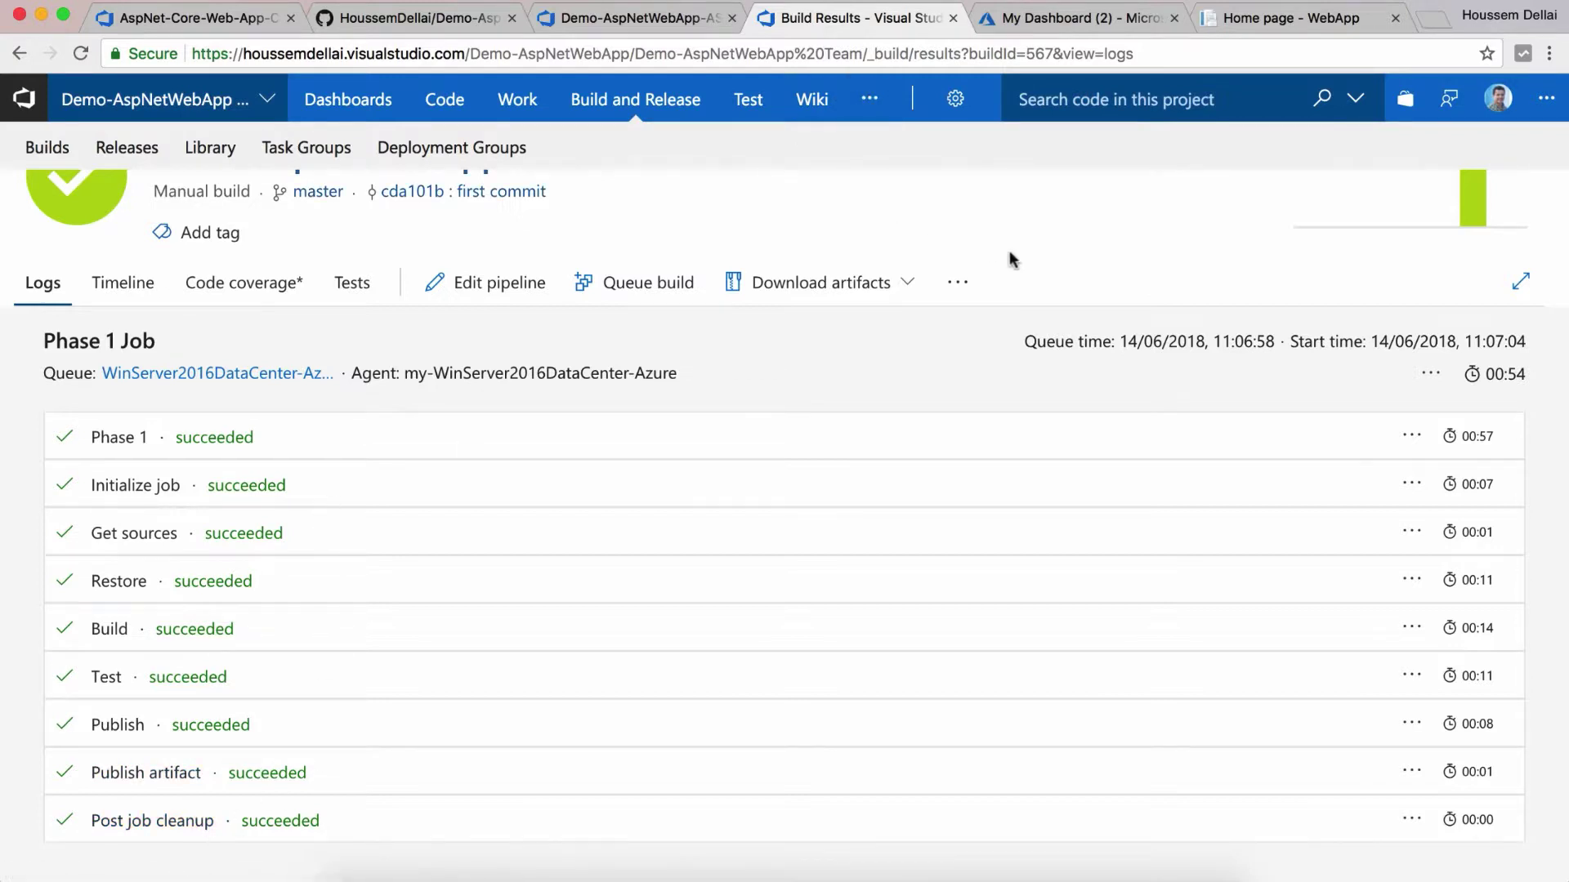
Step: Check the Tests summary showing the single test passed at 100%, then return to the build definition
scroll(1010, 258, up, 2)
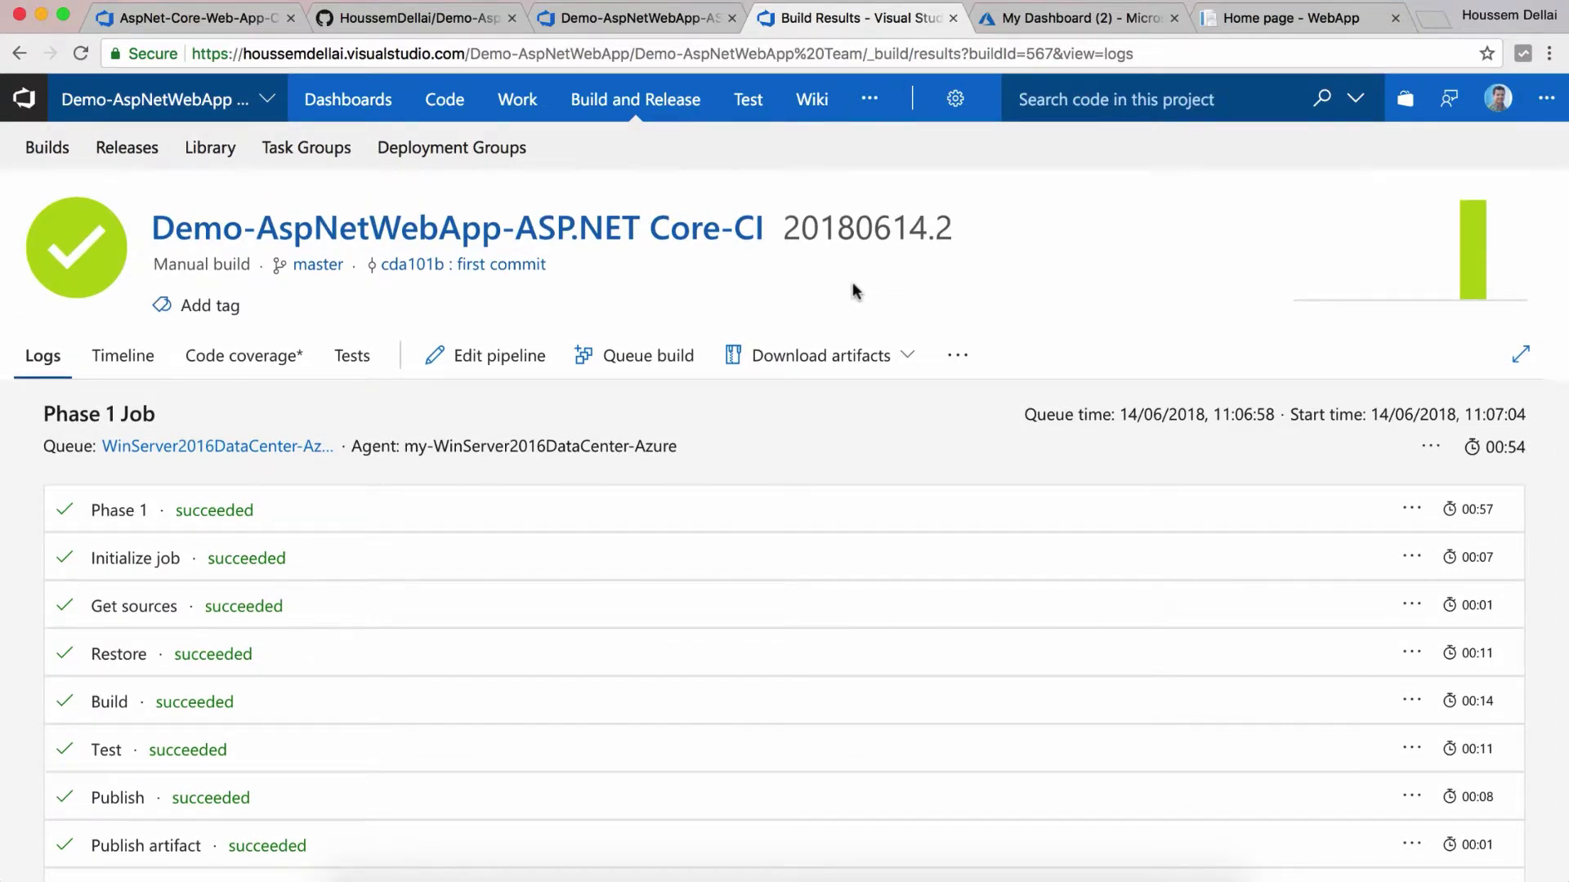
scroll(851, 282, down, 2)
scroll(817, 335, up, 2)
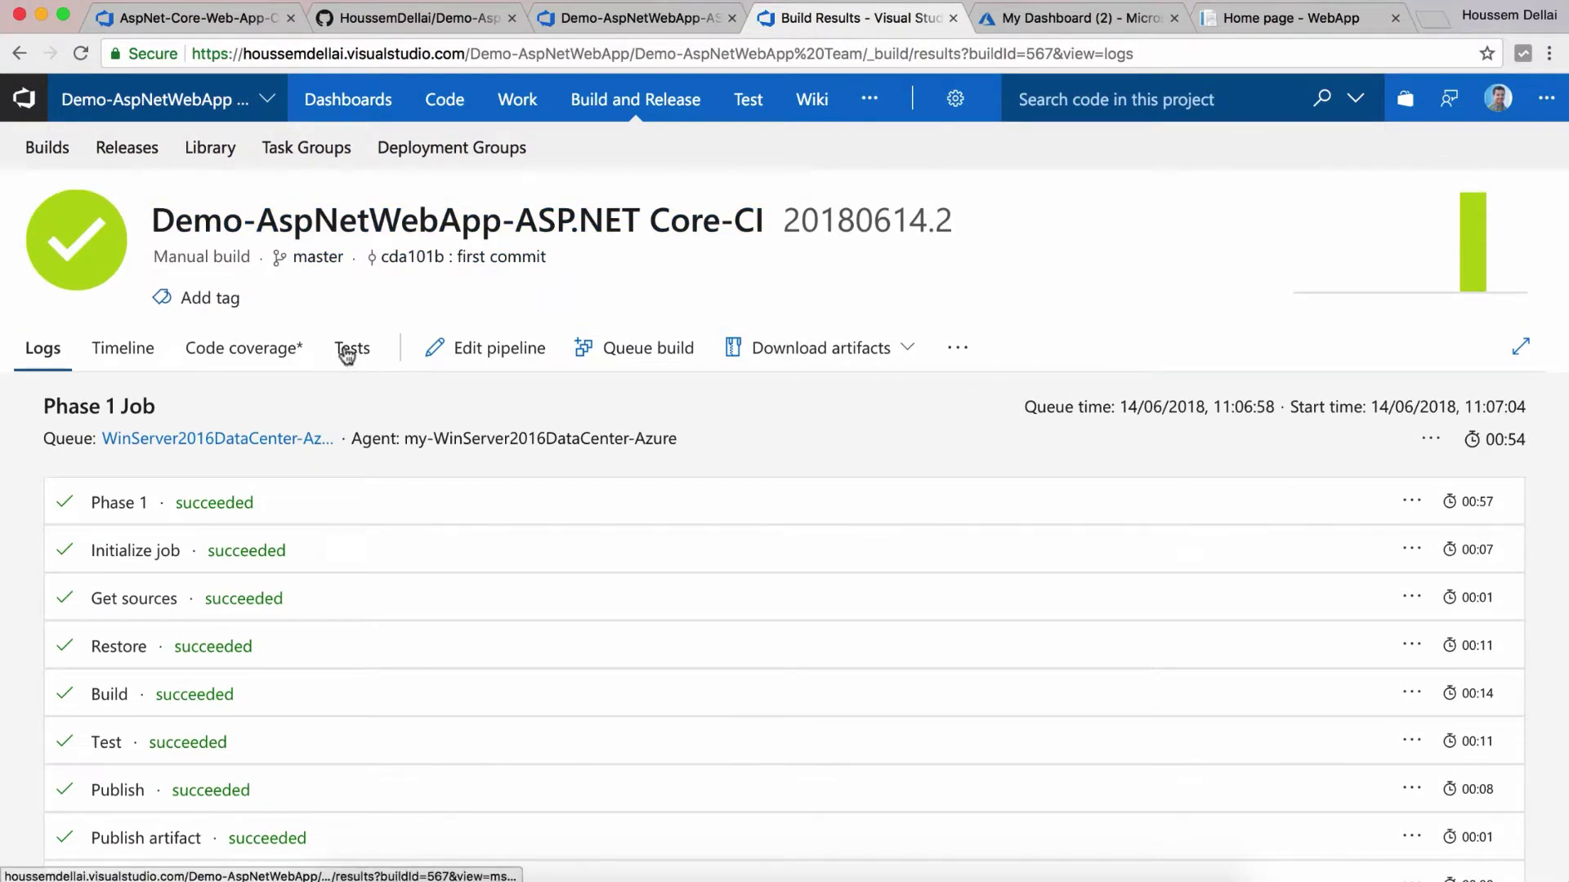
click(351, 349)
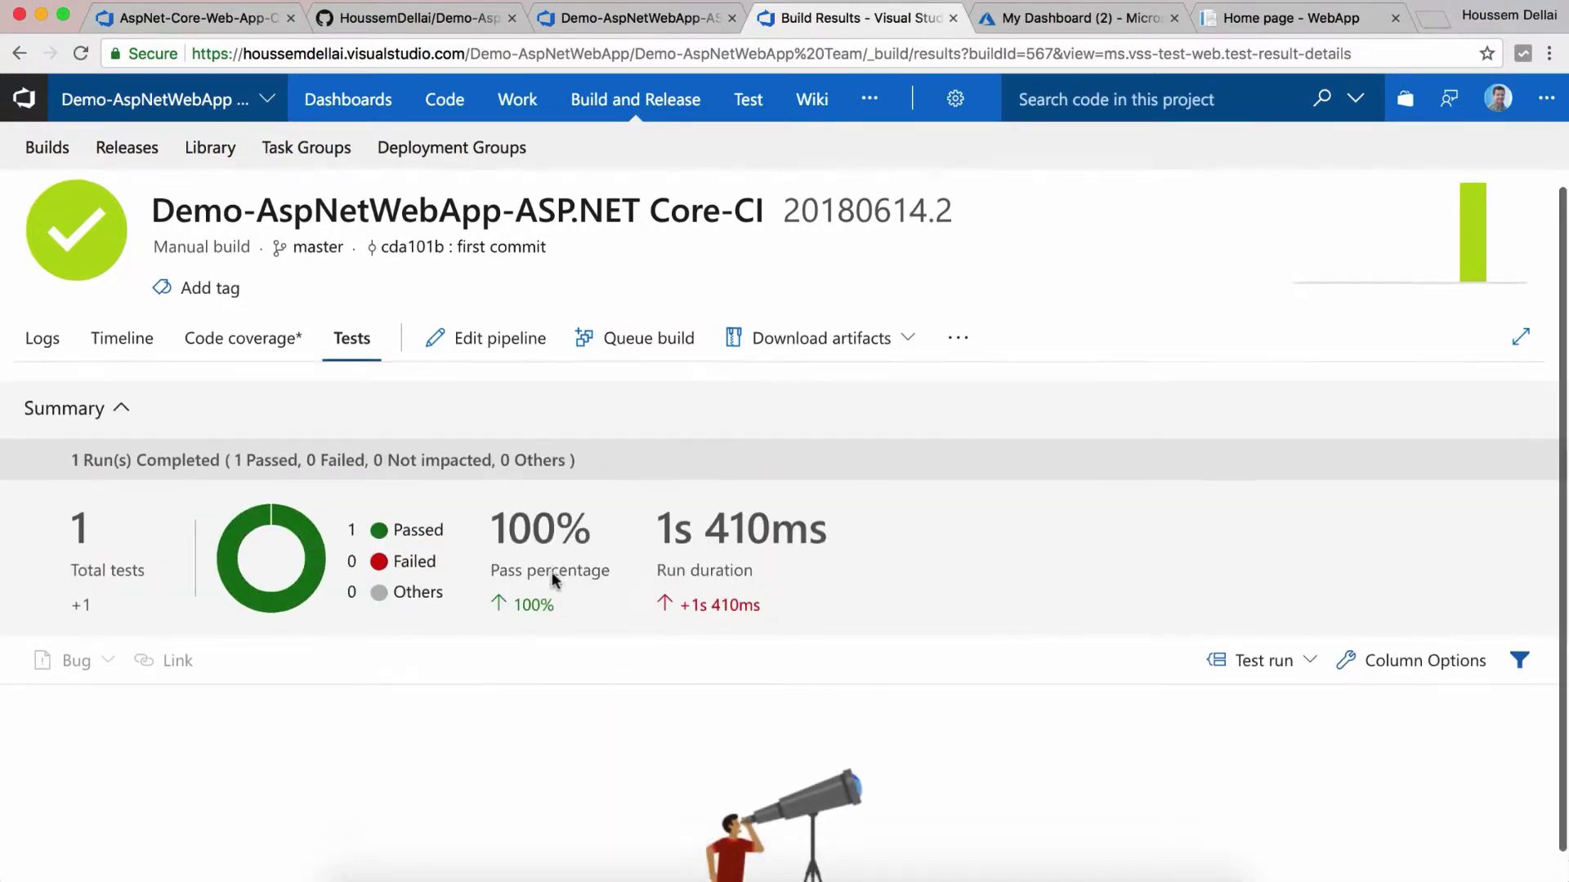
scroll(548, 576, down, 1)
mouse_move(221, 555)
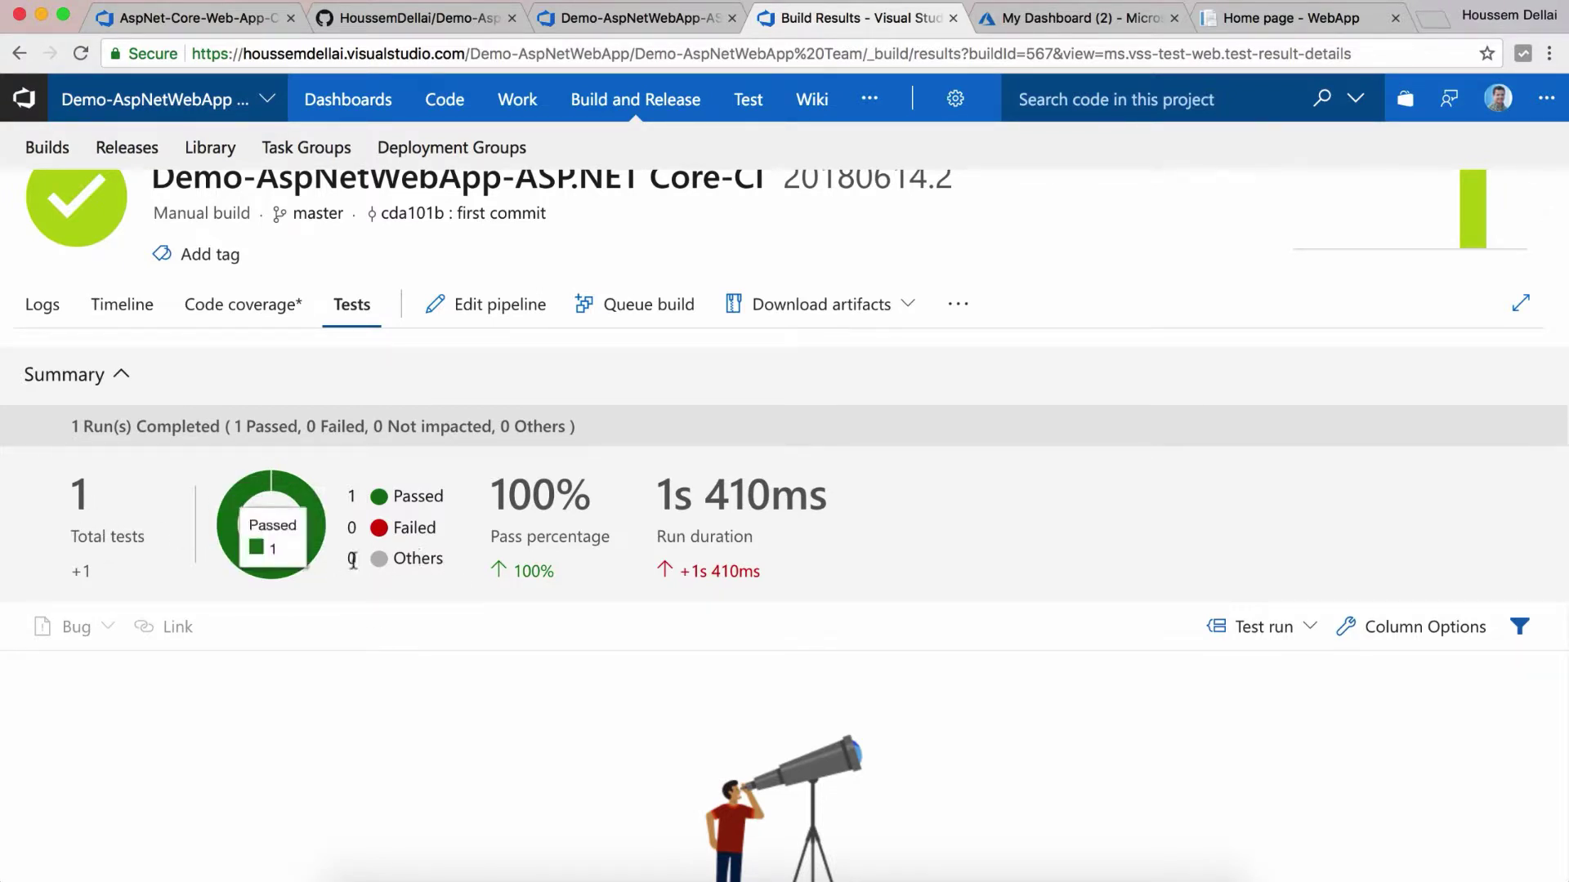
scroll(784, 529, down, 1)
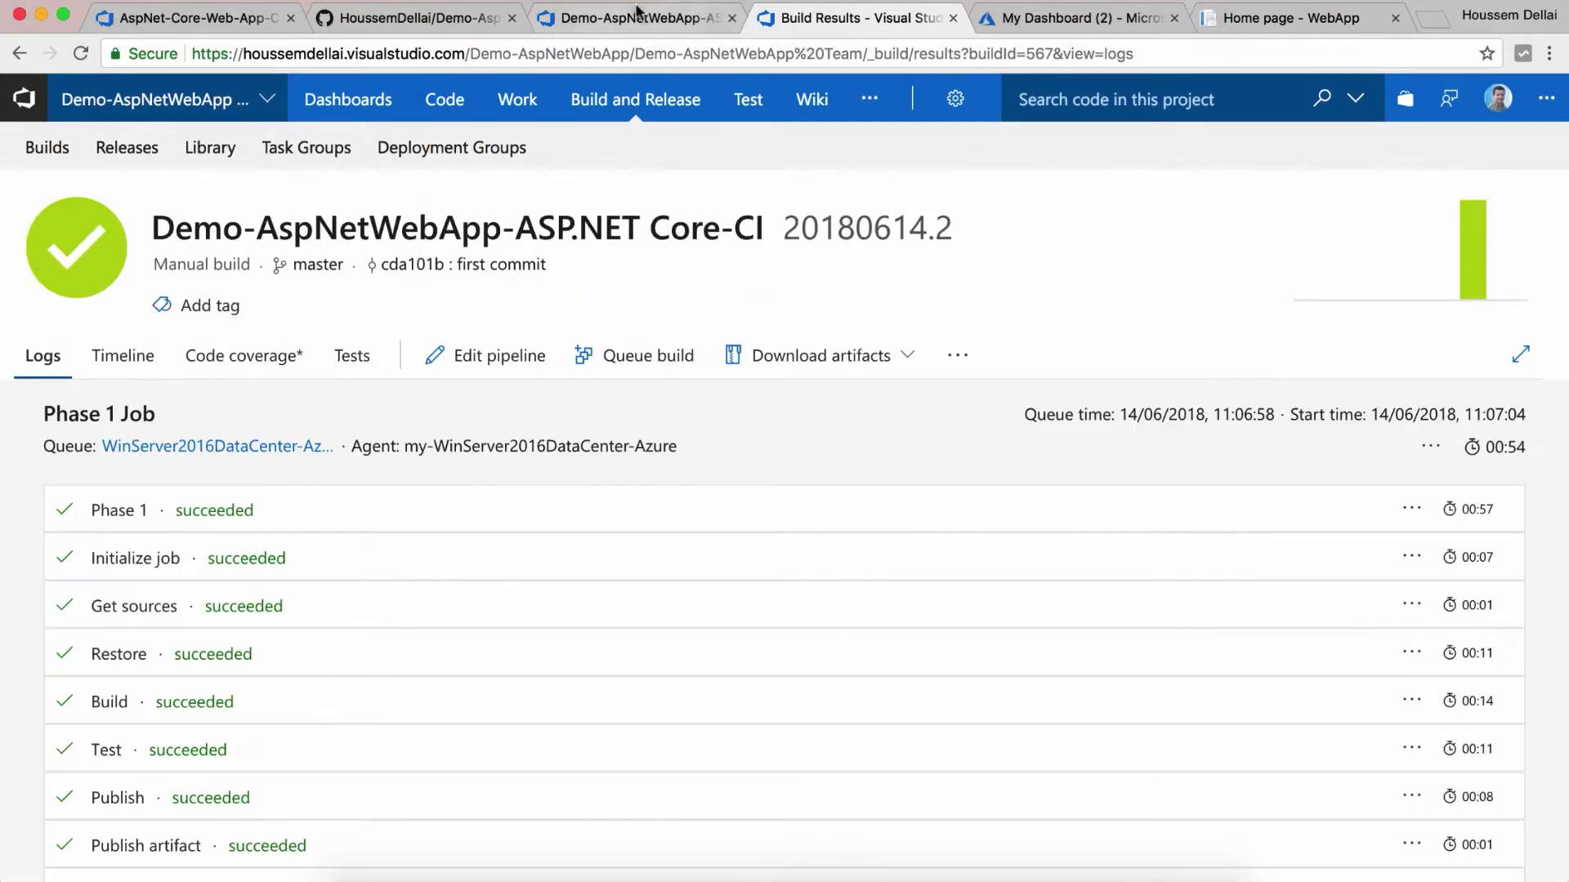
click(634, 17)
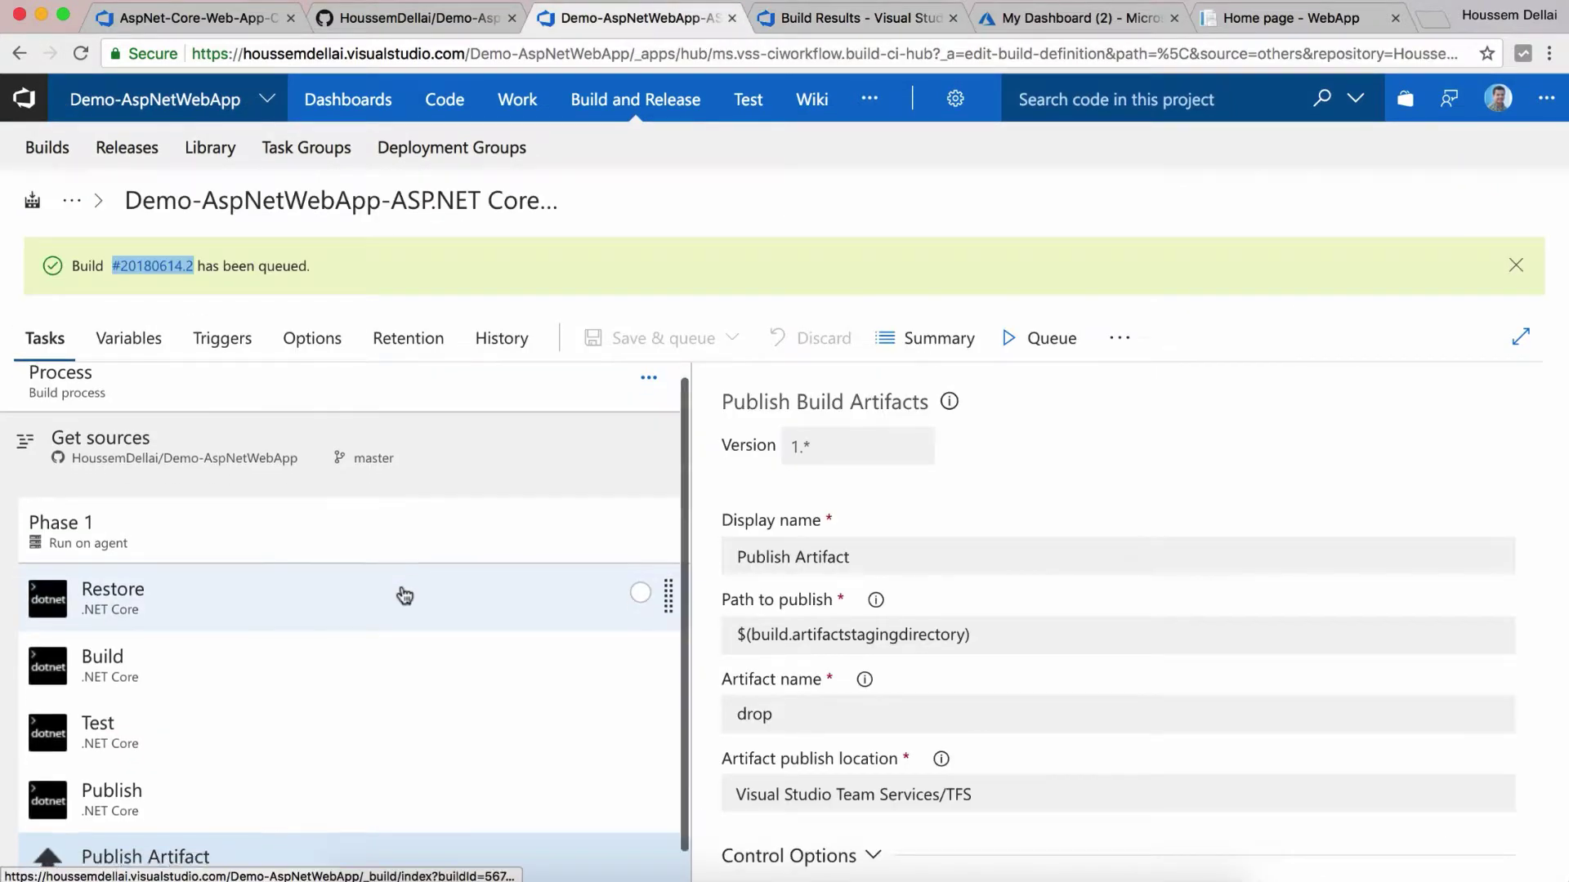
Step: Open the Releases page from the Build and Release menu in a new browser tab
scroll(403, 596, down, 1)
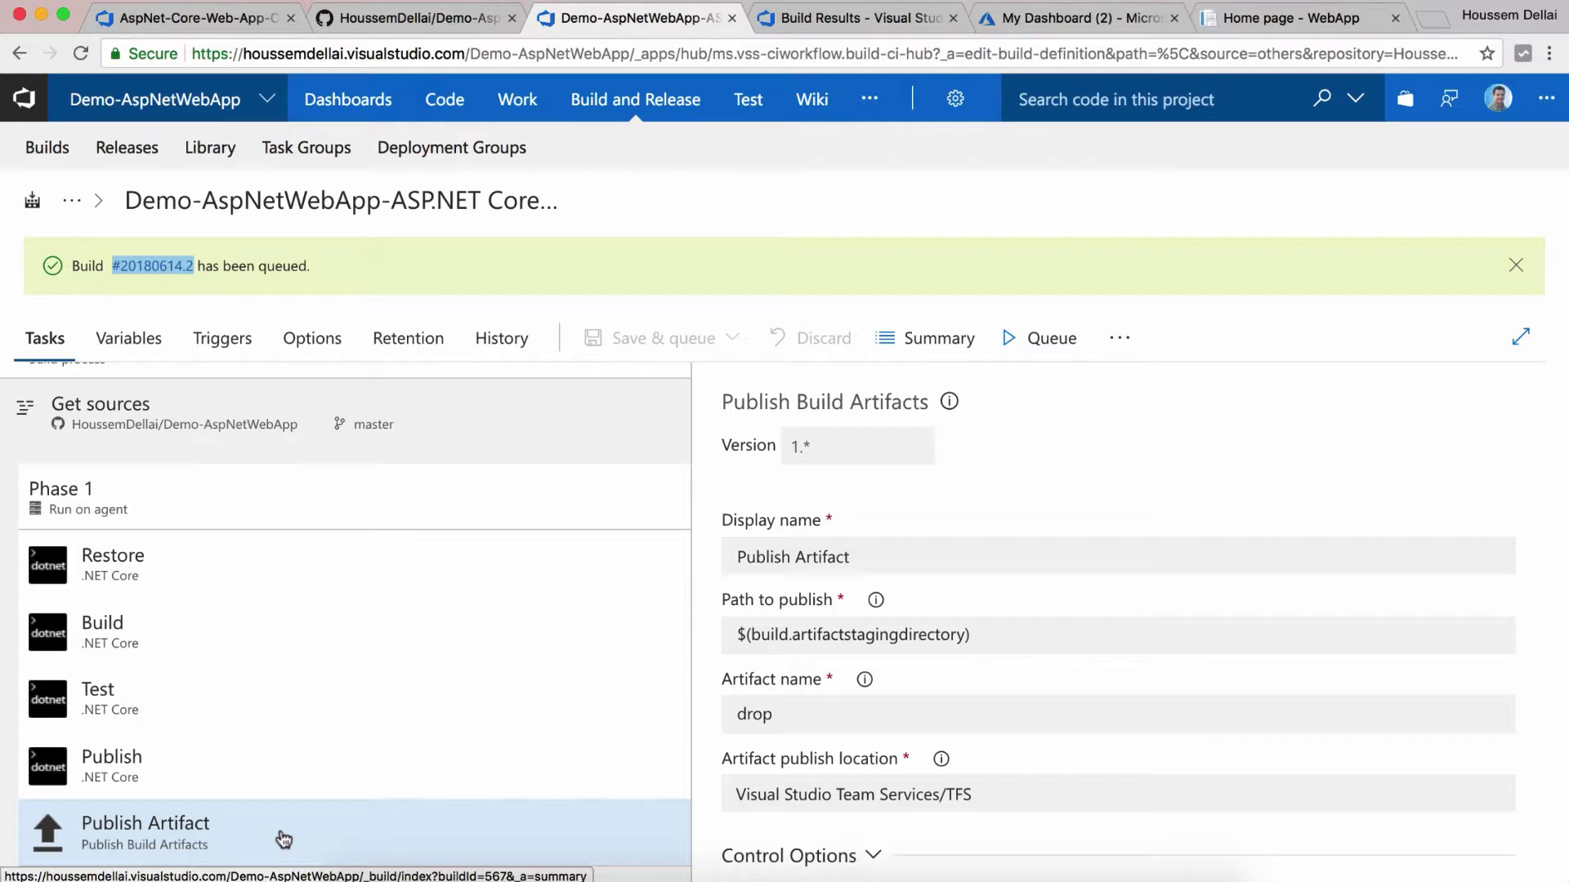
click(659, 219)
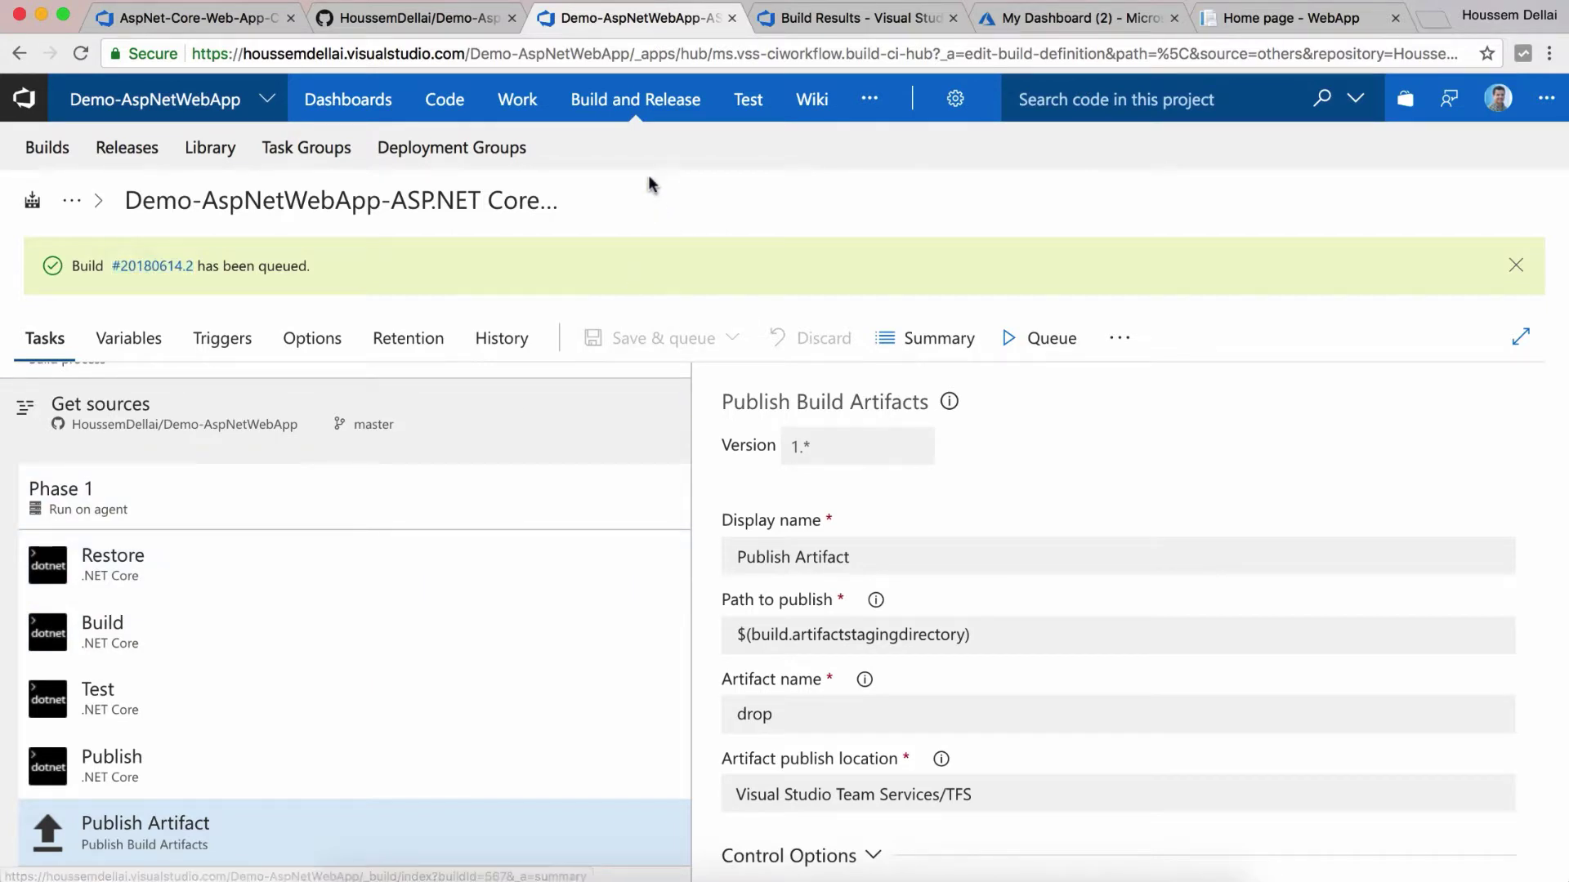
mouse_move(641, 106)
right_click(649, 196)
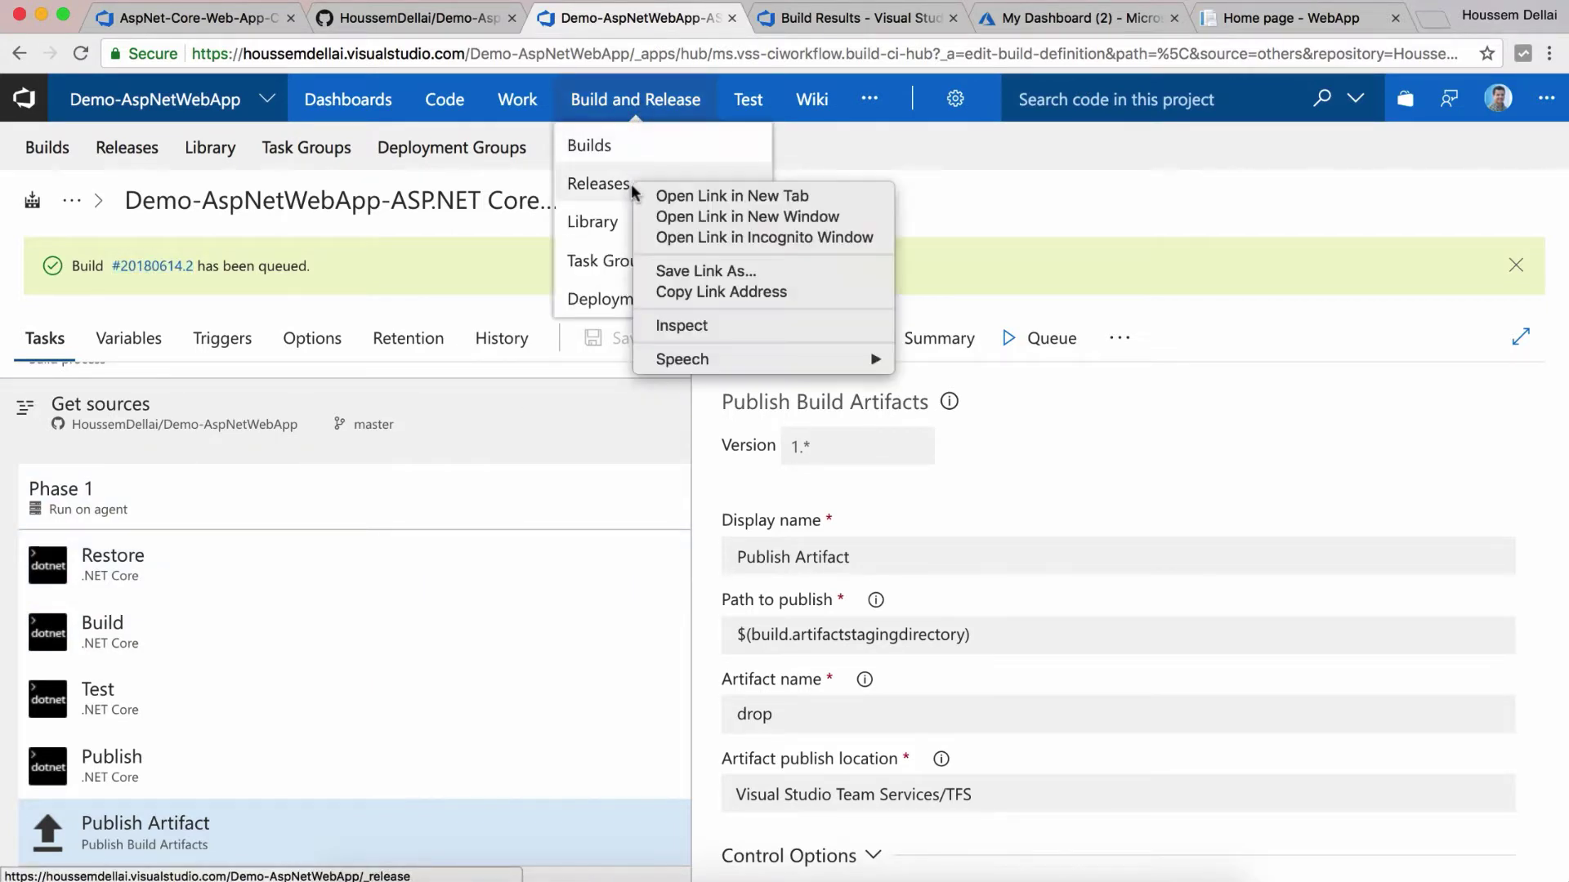
click(731, 196)
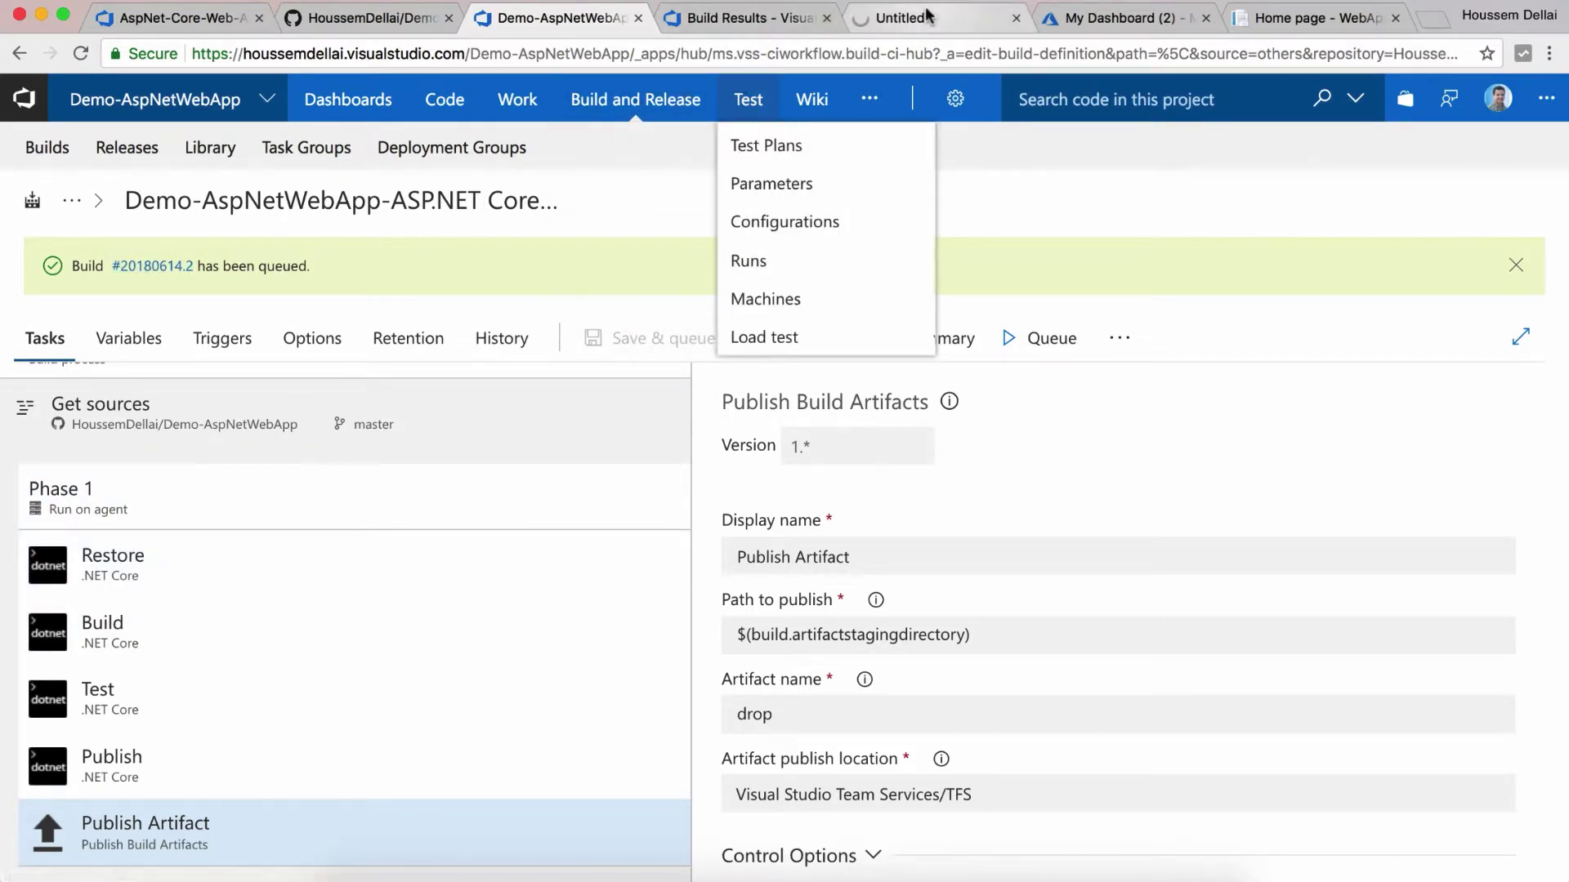
click(931, 17)
Step: Create a new release definition and apply the Azure App Service Deployment template to Environment 1
click(331, 383)
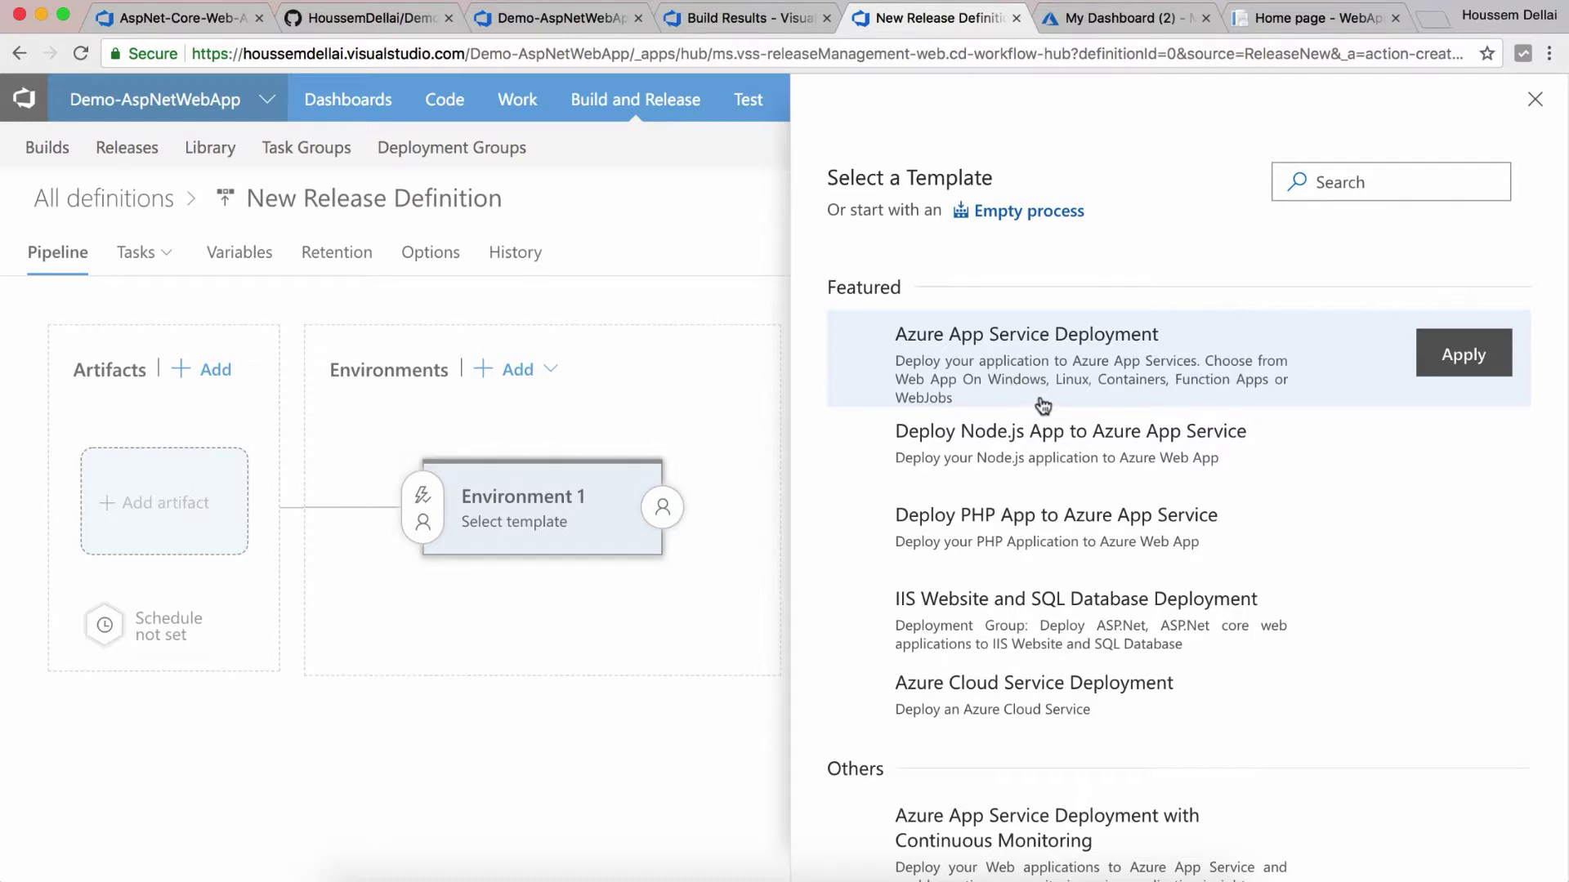
scroll(1042, 404, down, 5)
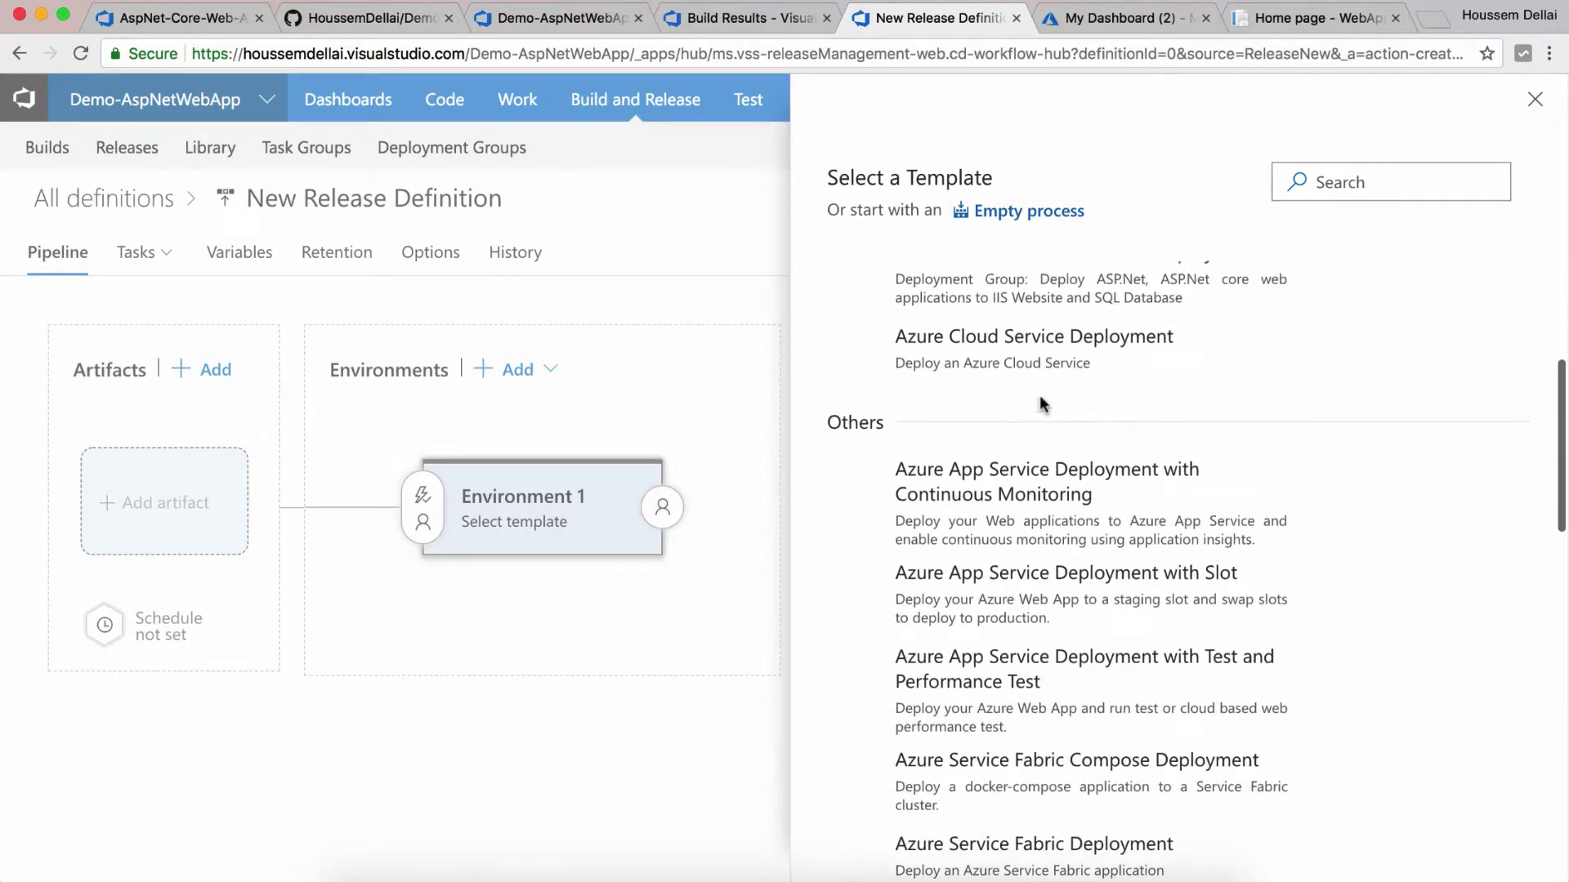
scroll(1043, 404, up, 5)
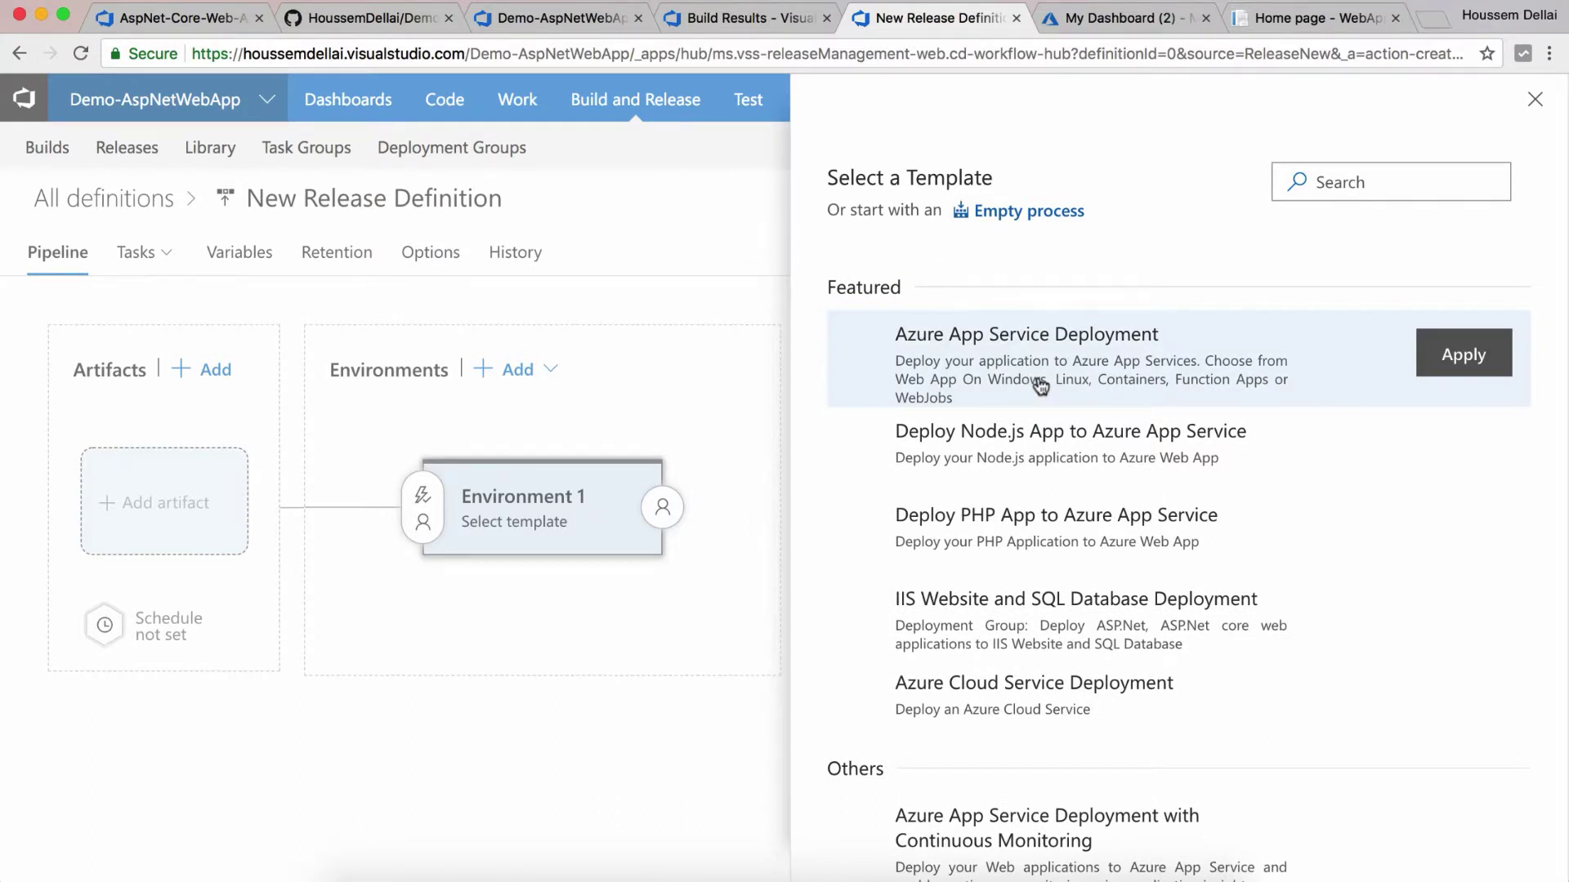
click(1453, 361)
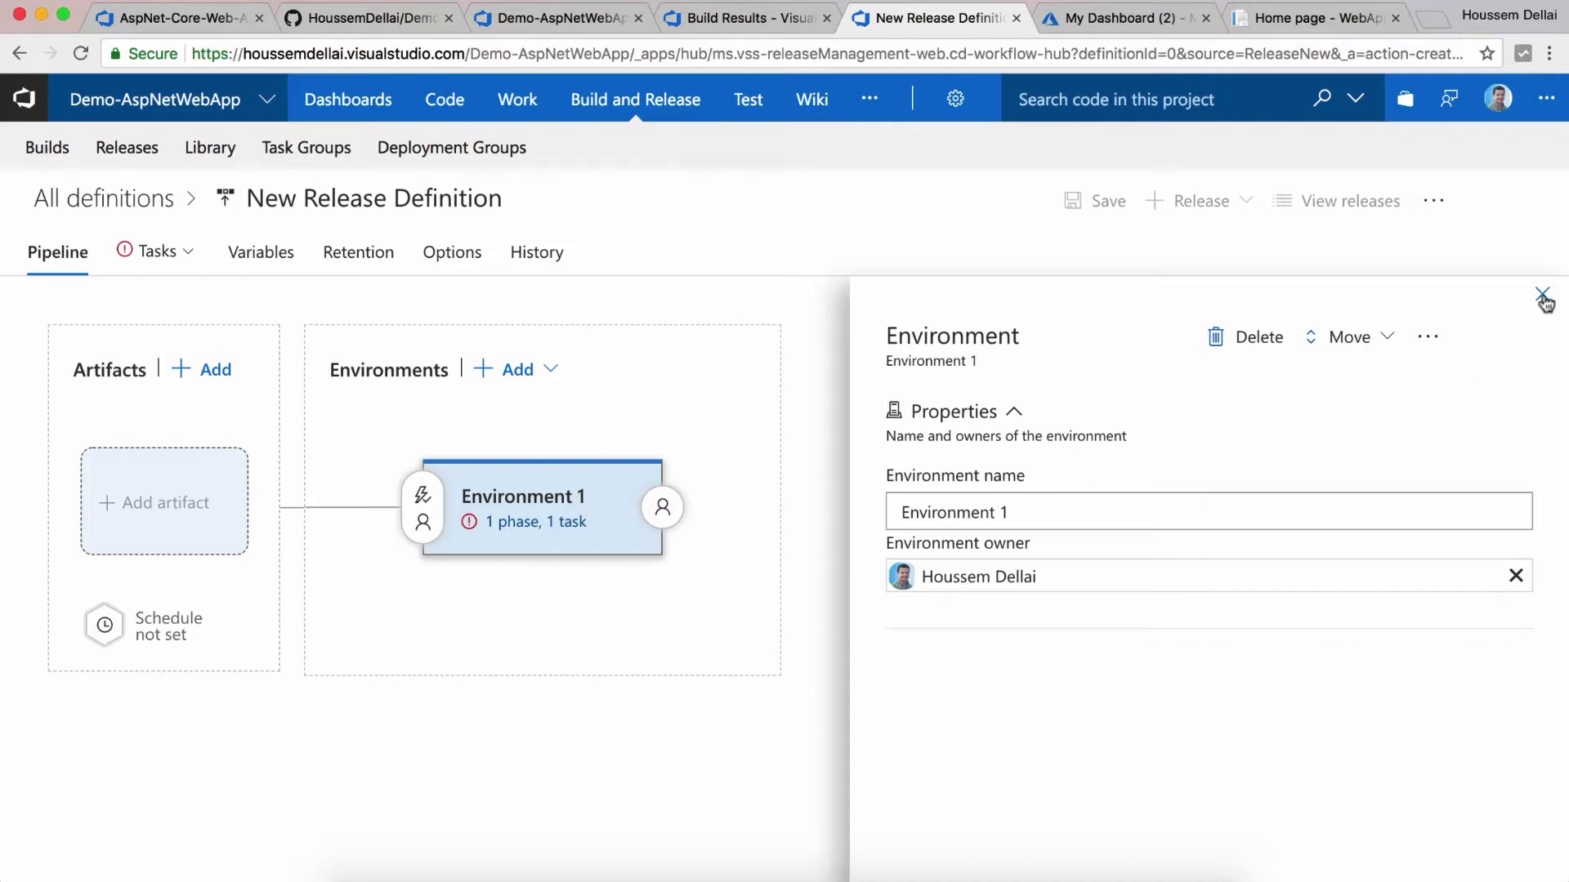
mouse_move(686, 574)
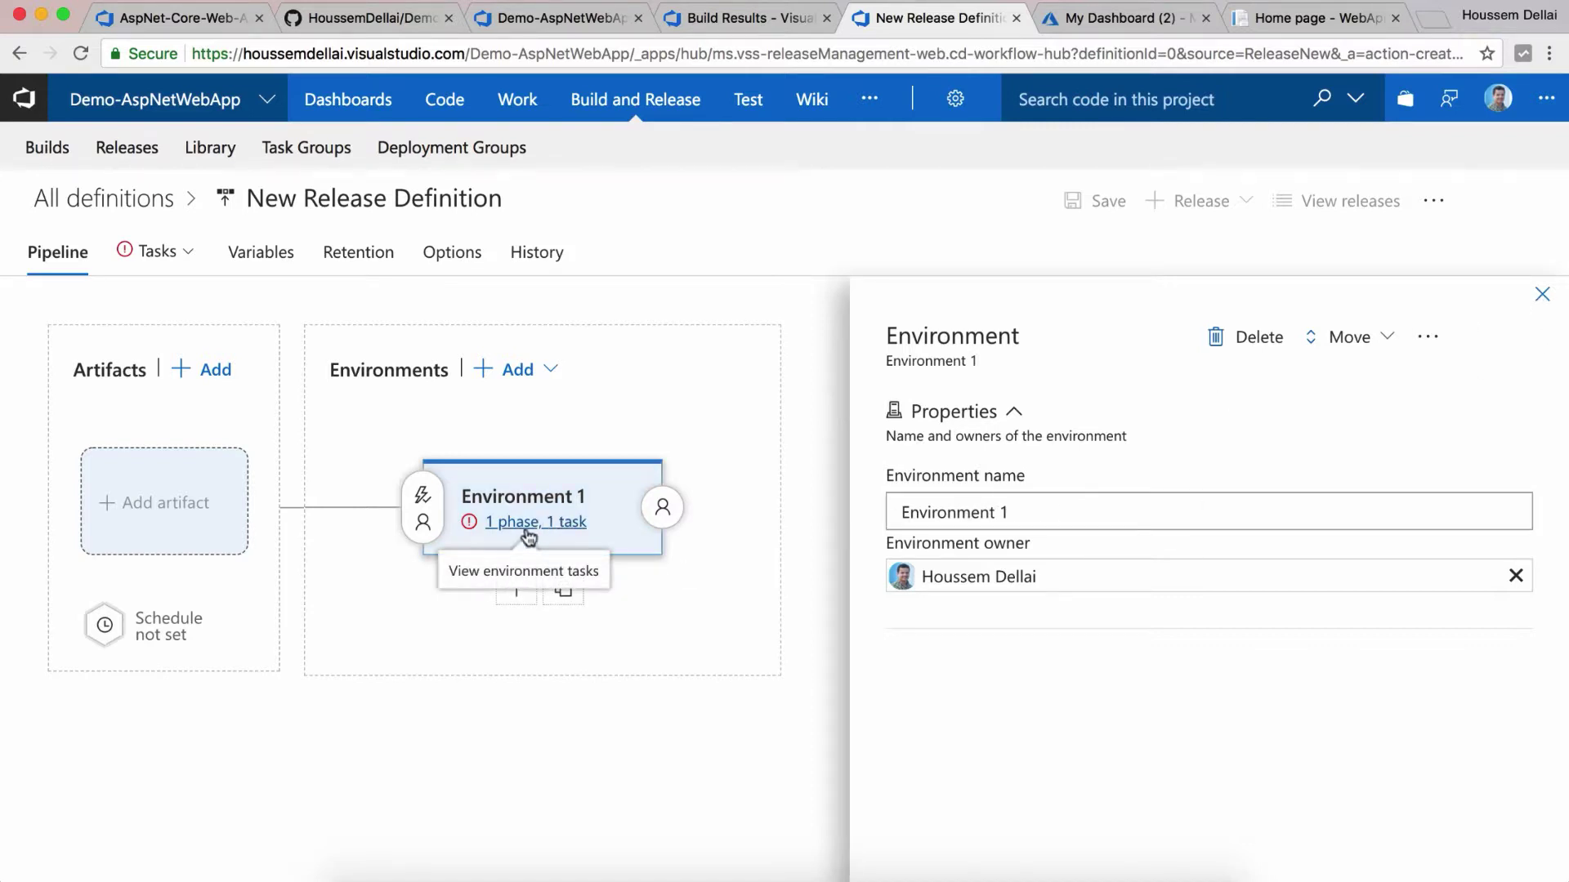
Step: Add a Build artifact from project Demo-AspNetWebApp using source Demo-AspNetWebApp-ASP.NET Core-CI
click(186, 534)
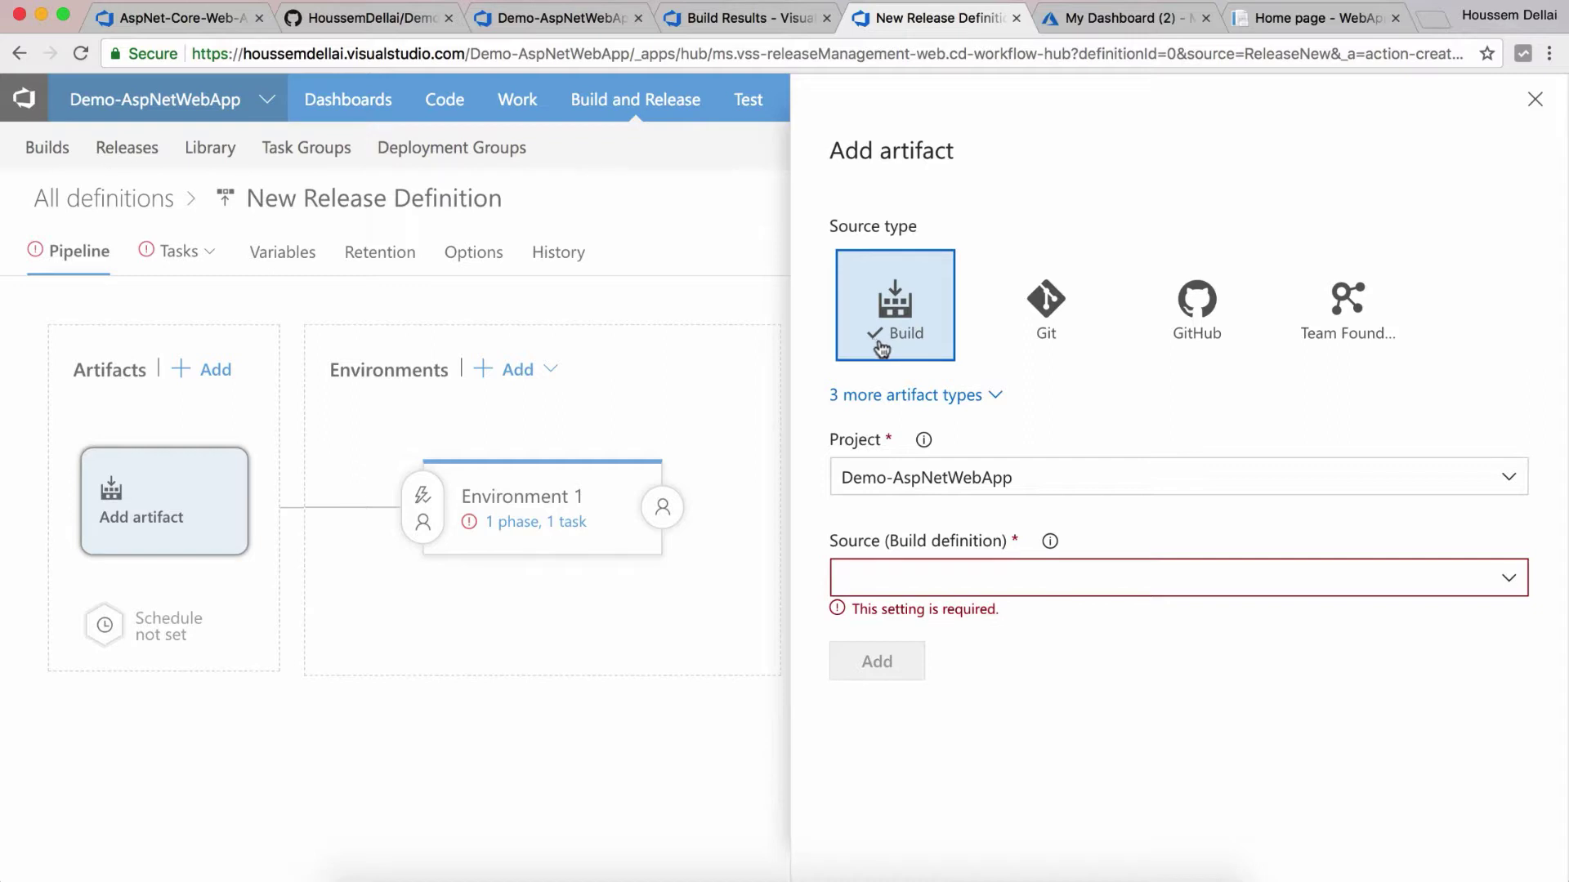
click(937, 397)
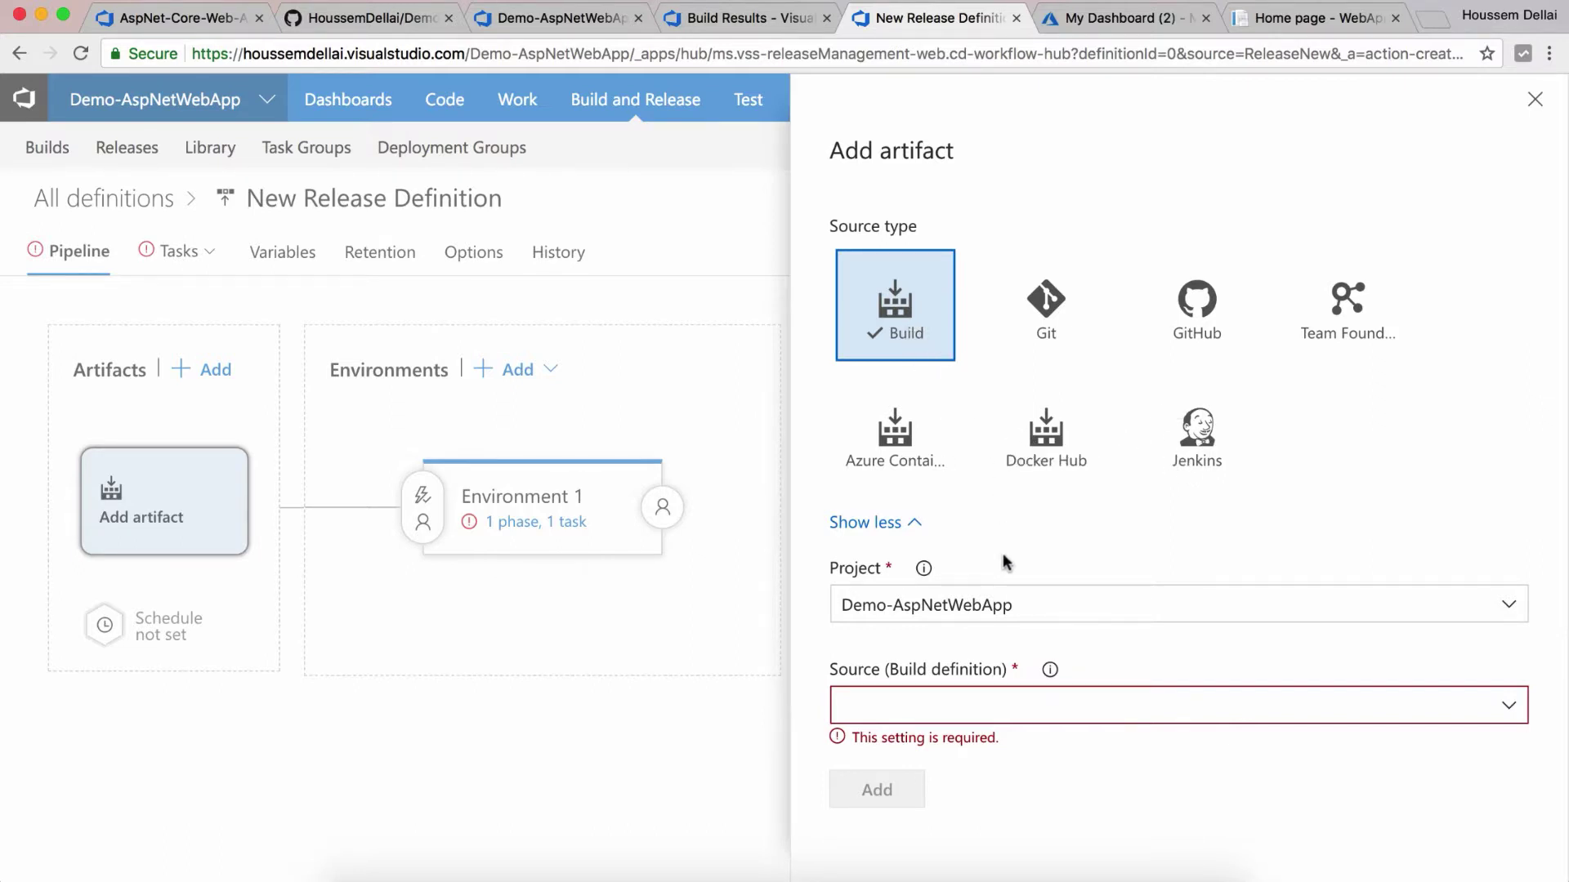
click(1505, 612)
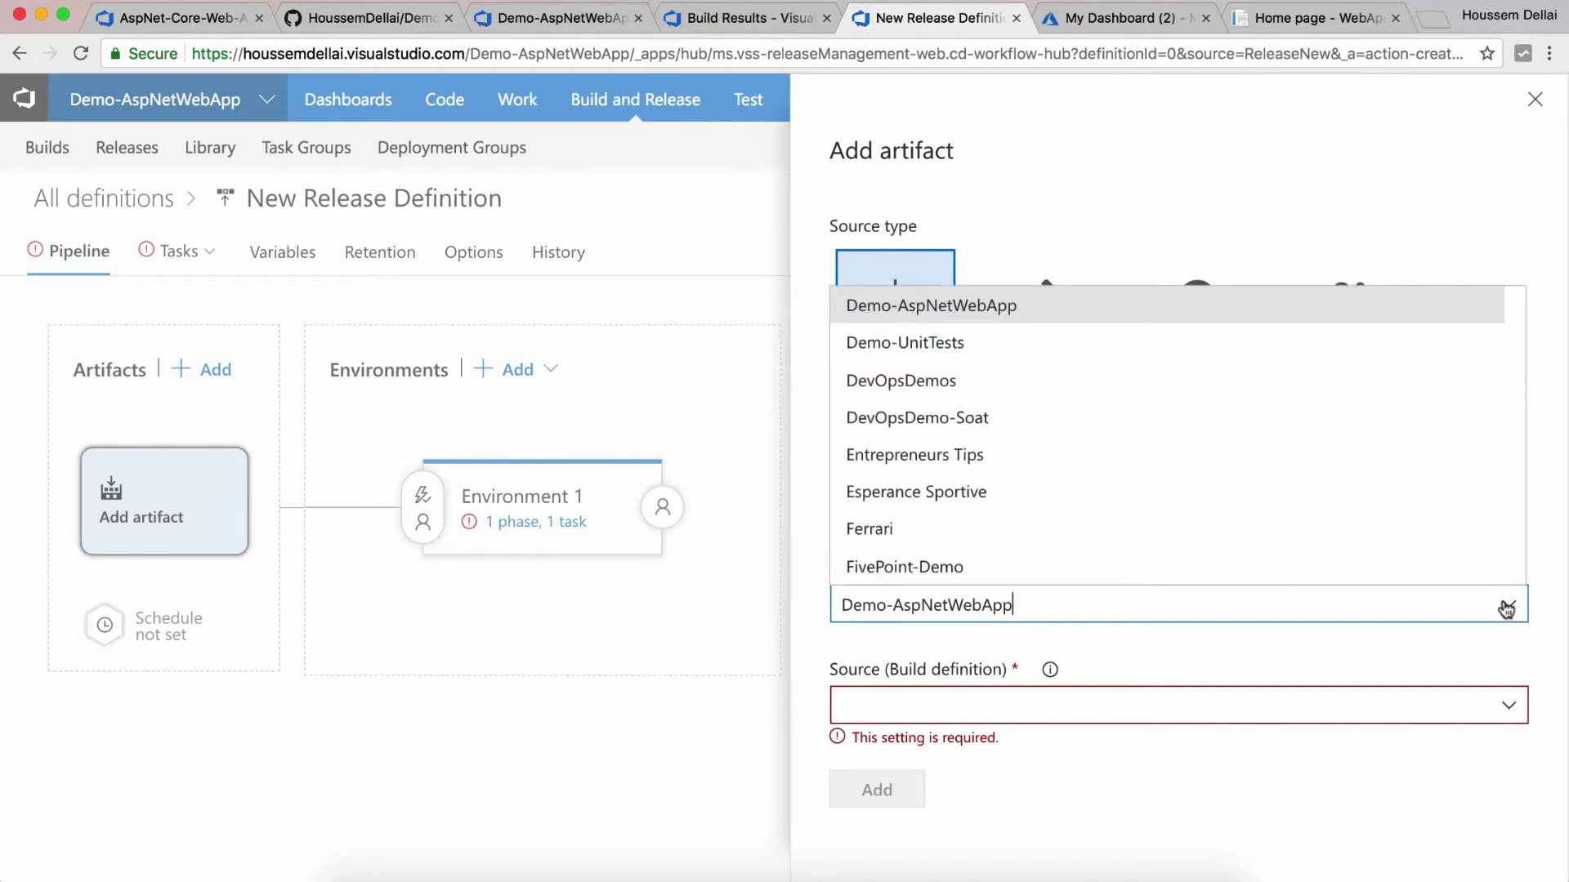
click(1505, 609)
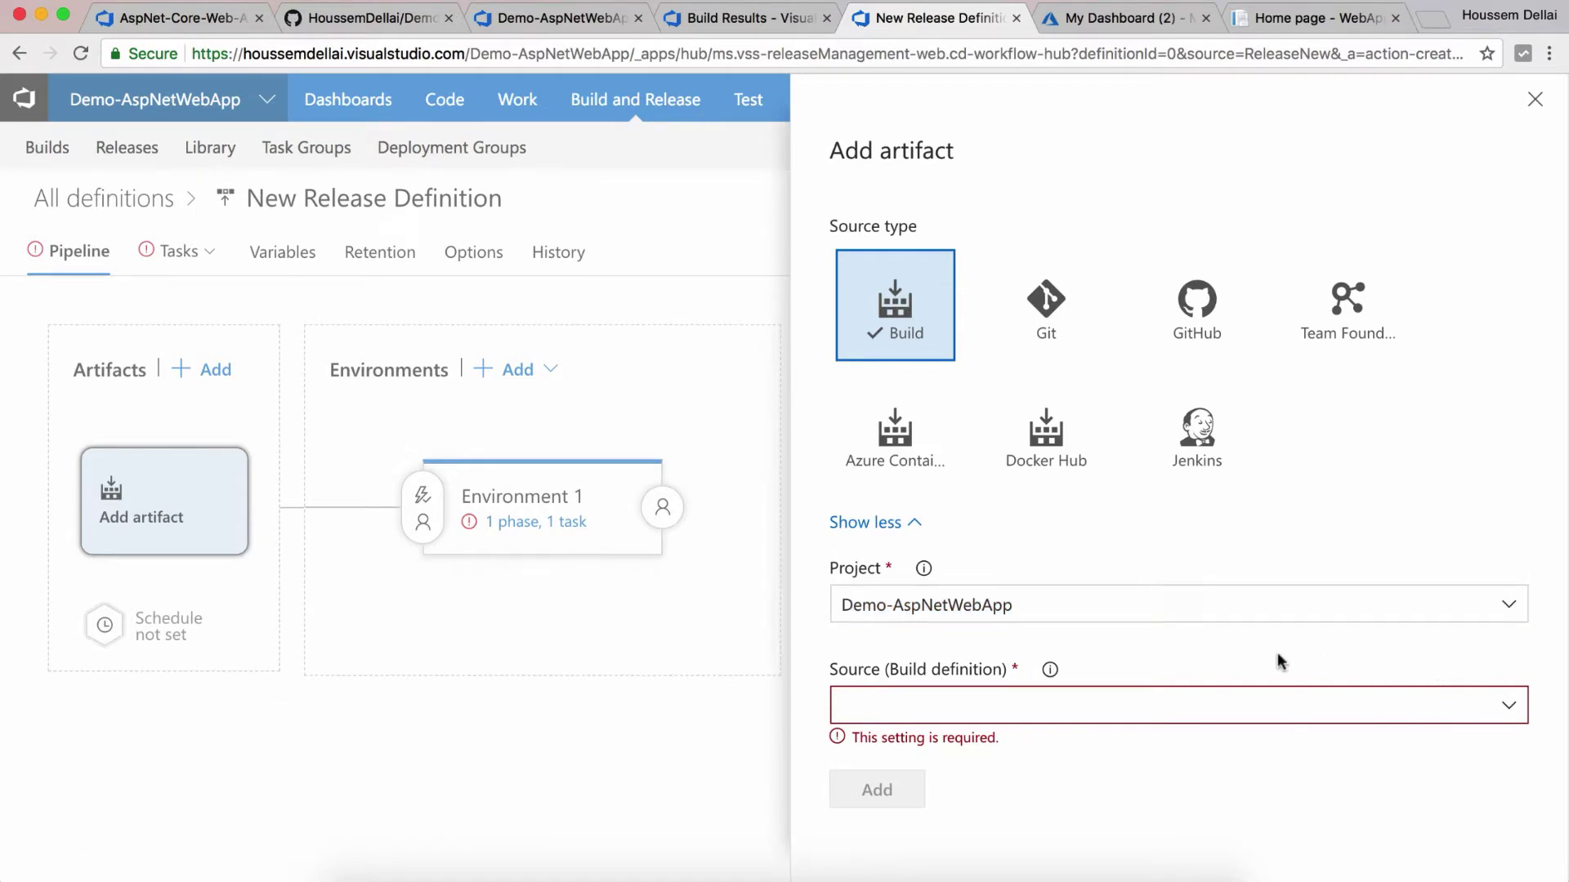
click(1509, 711)
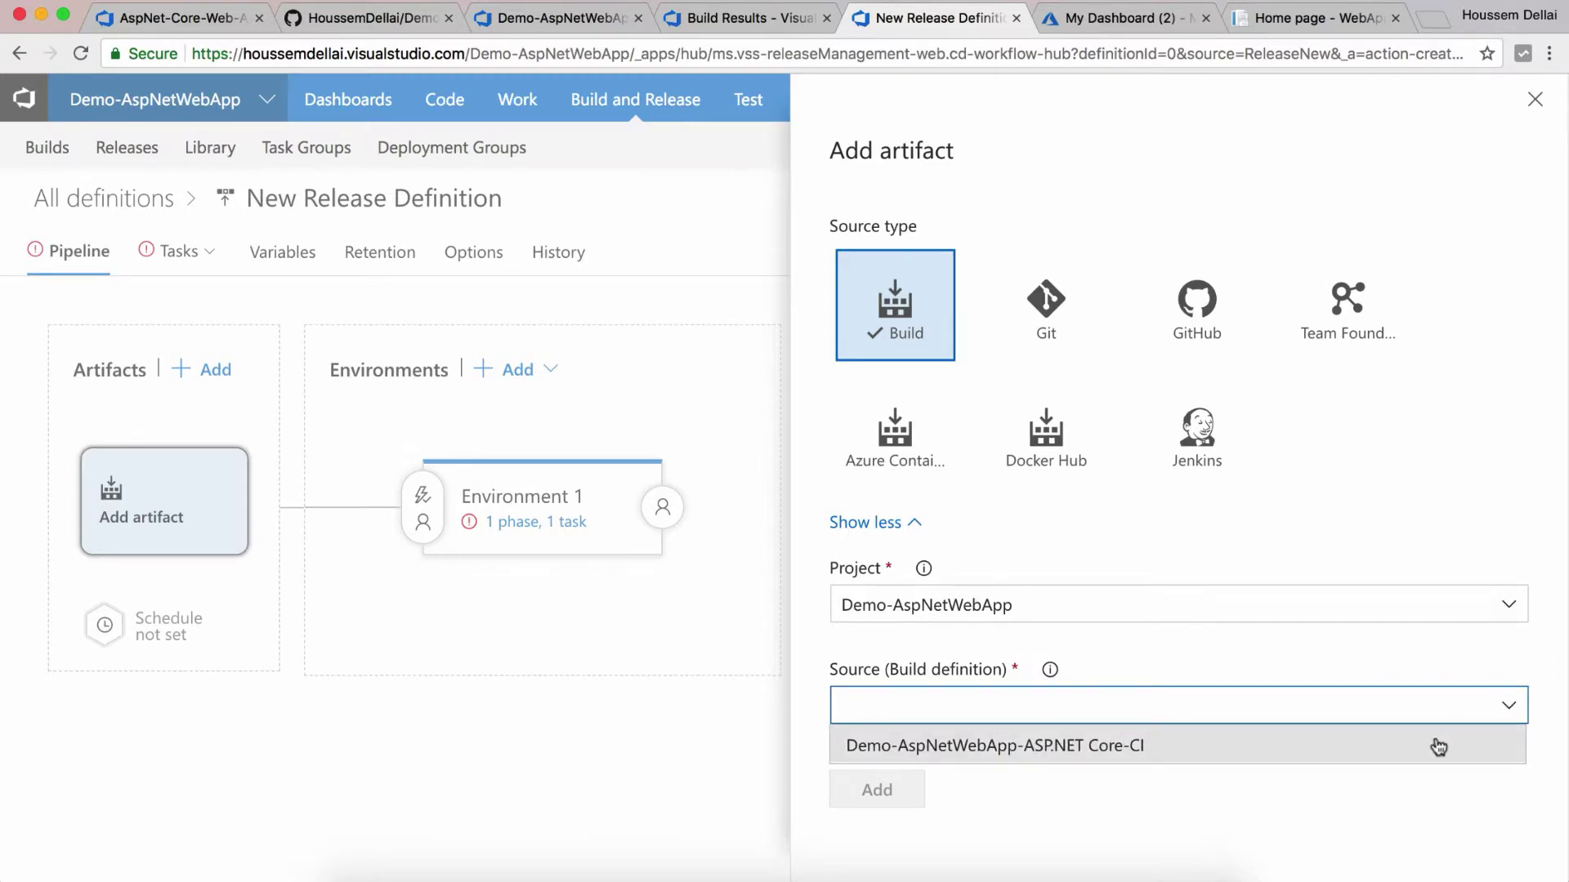
click(1438, 746)
scroll(992, 774, down, 4)
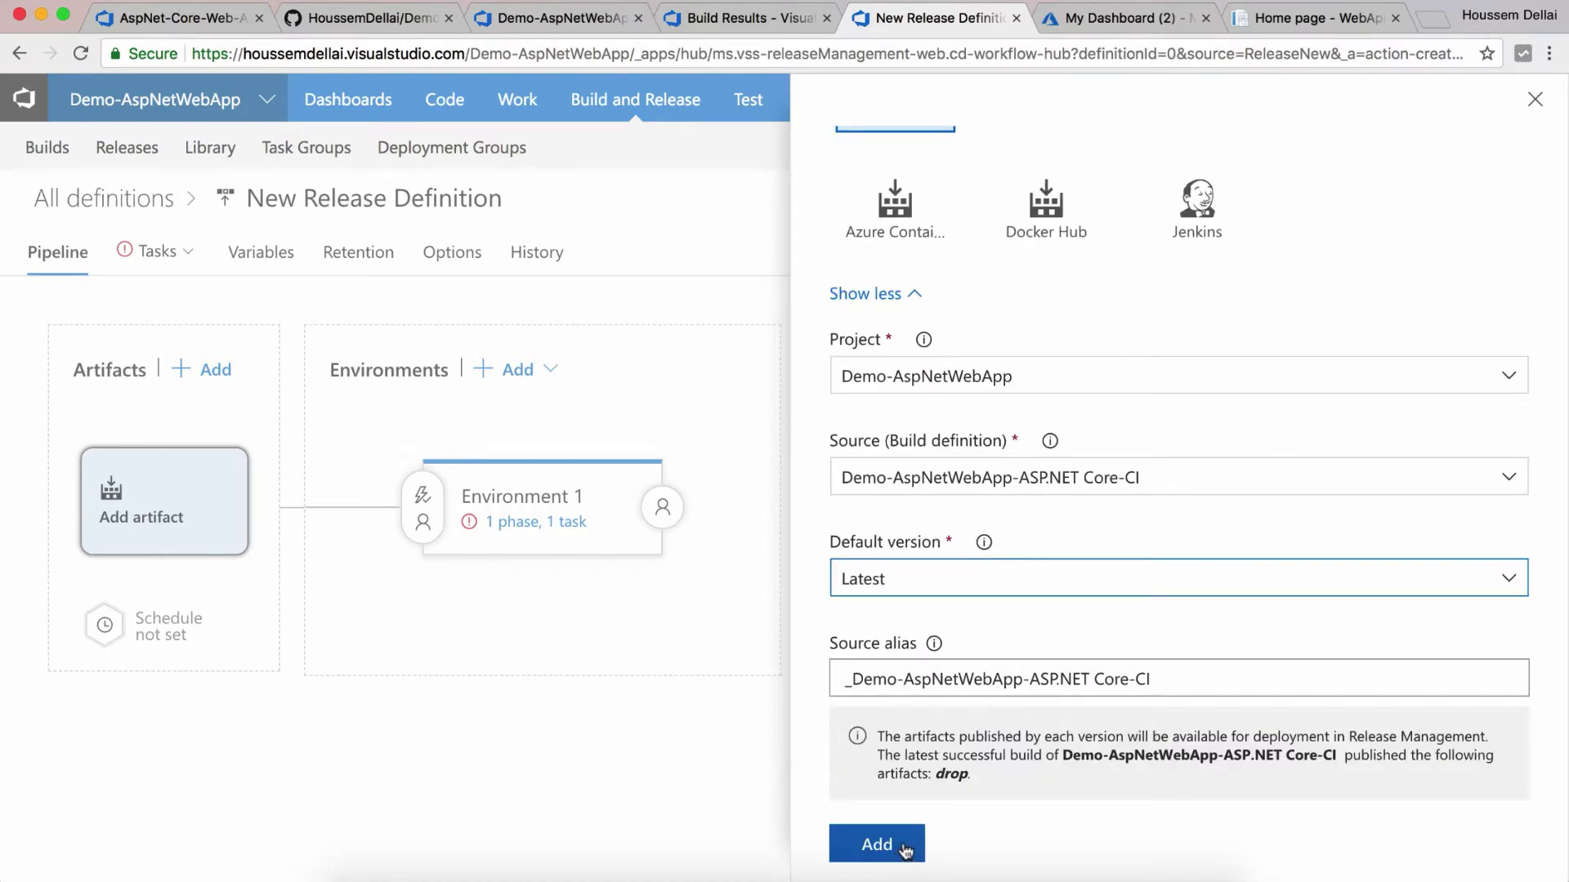
click(905, 849)
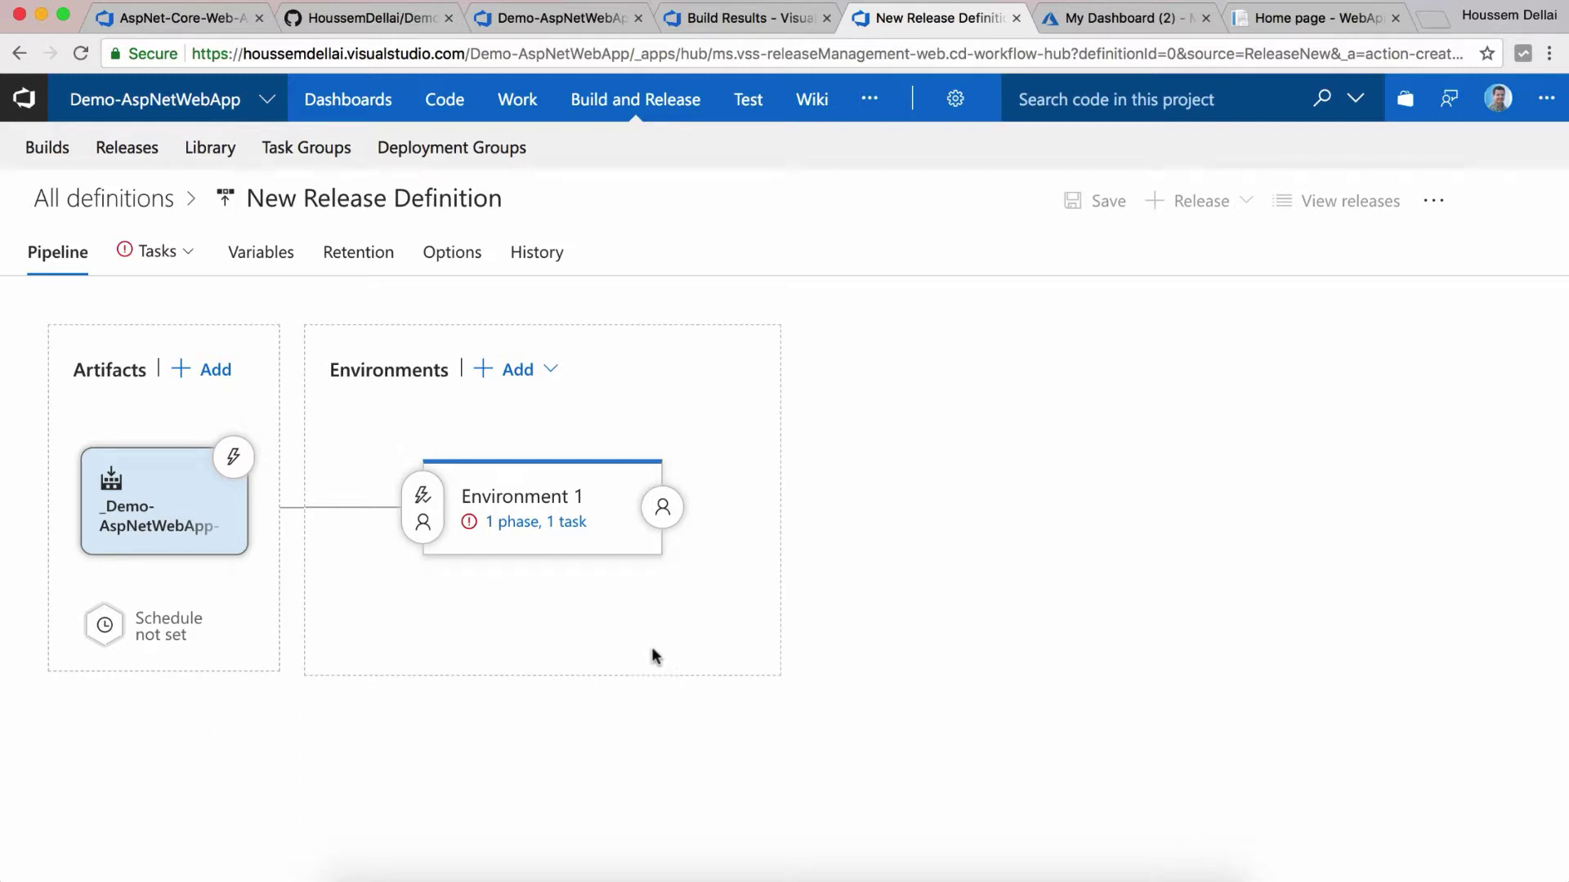
Step: Select and authorize the Visual Studio Enterprise #3 subscription for Environment 1's deploy task
click(546, 524)
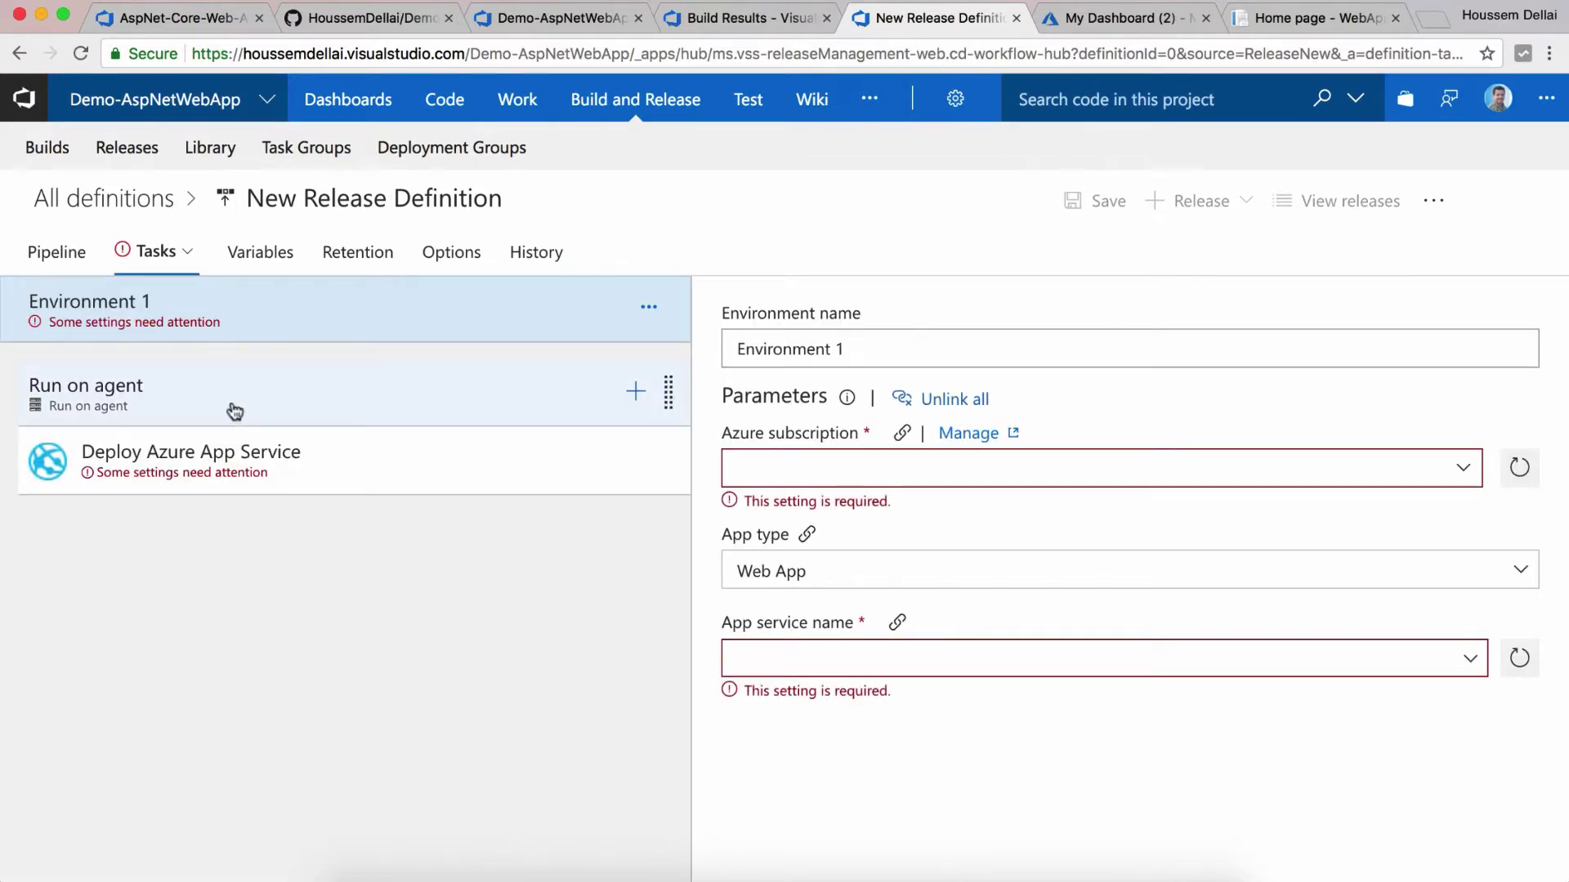
click(1464, 472)
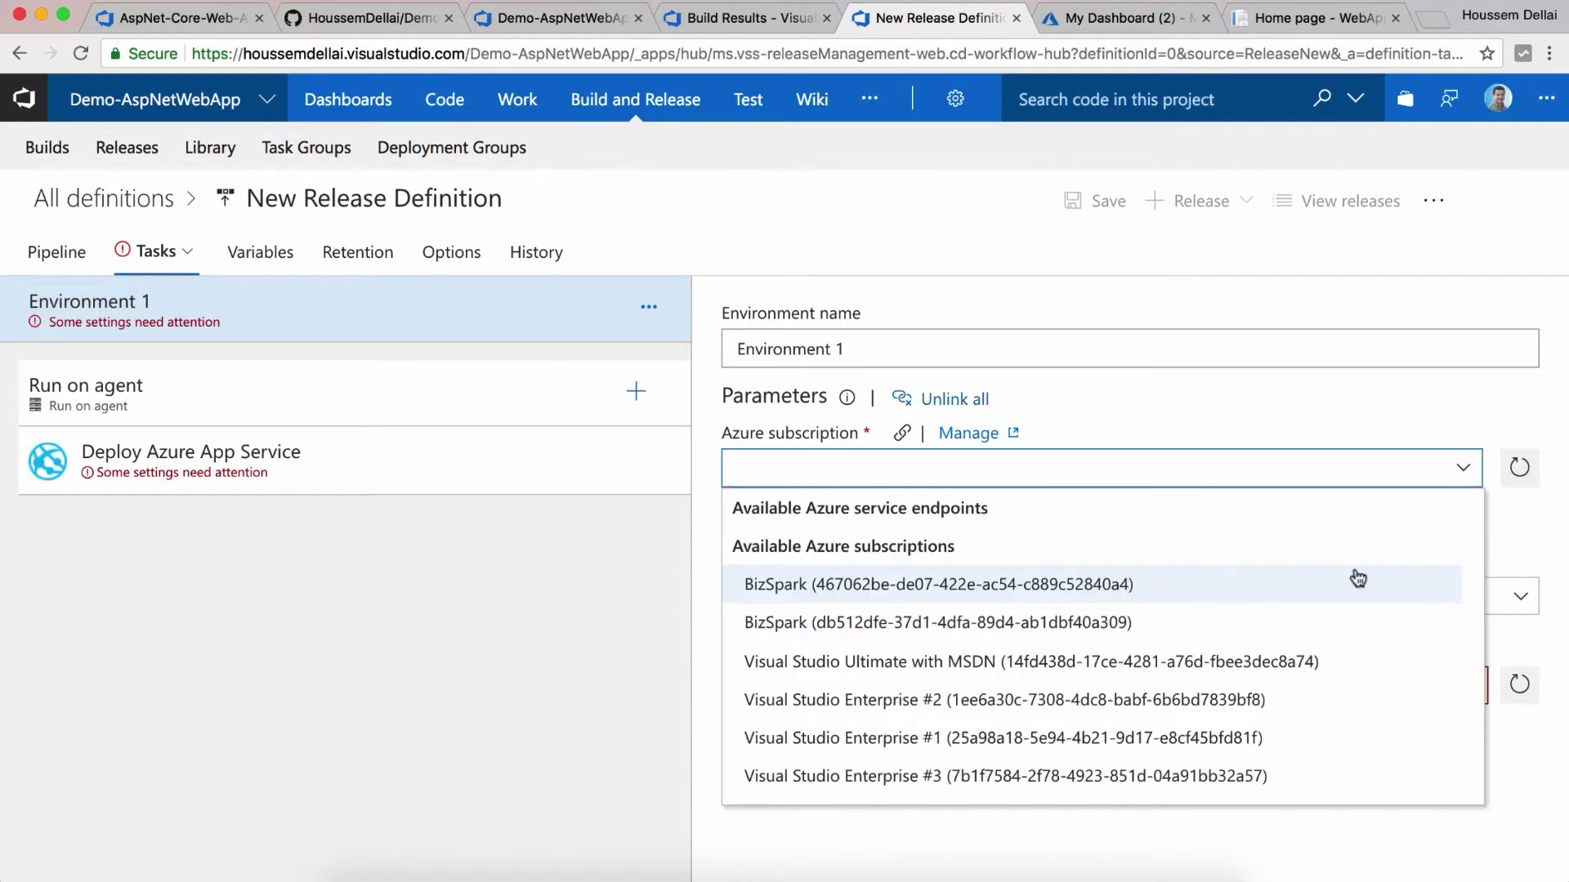
scroll(1287, 639, down, 2)
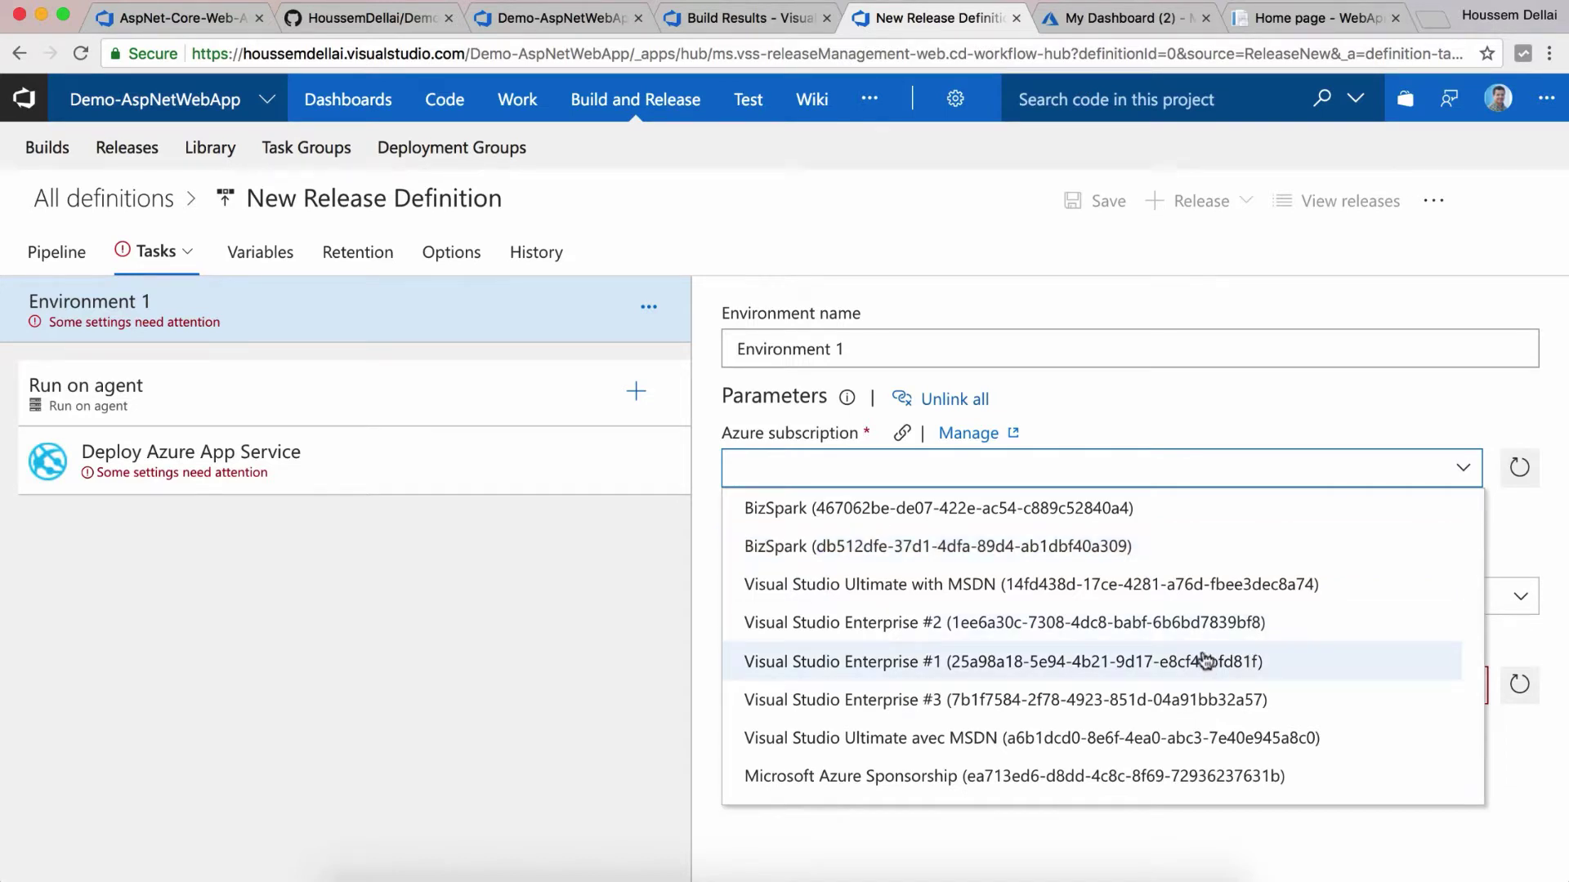
click(1194, 708)
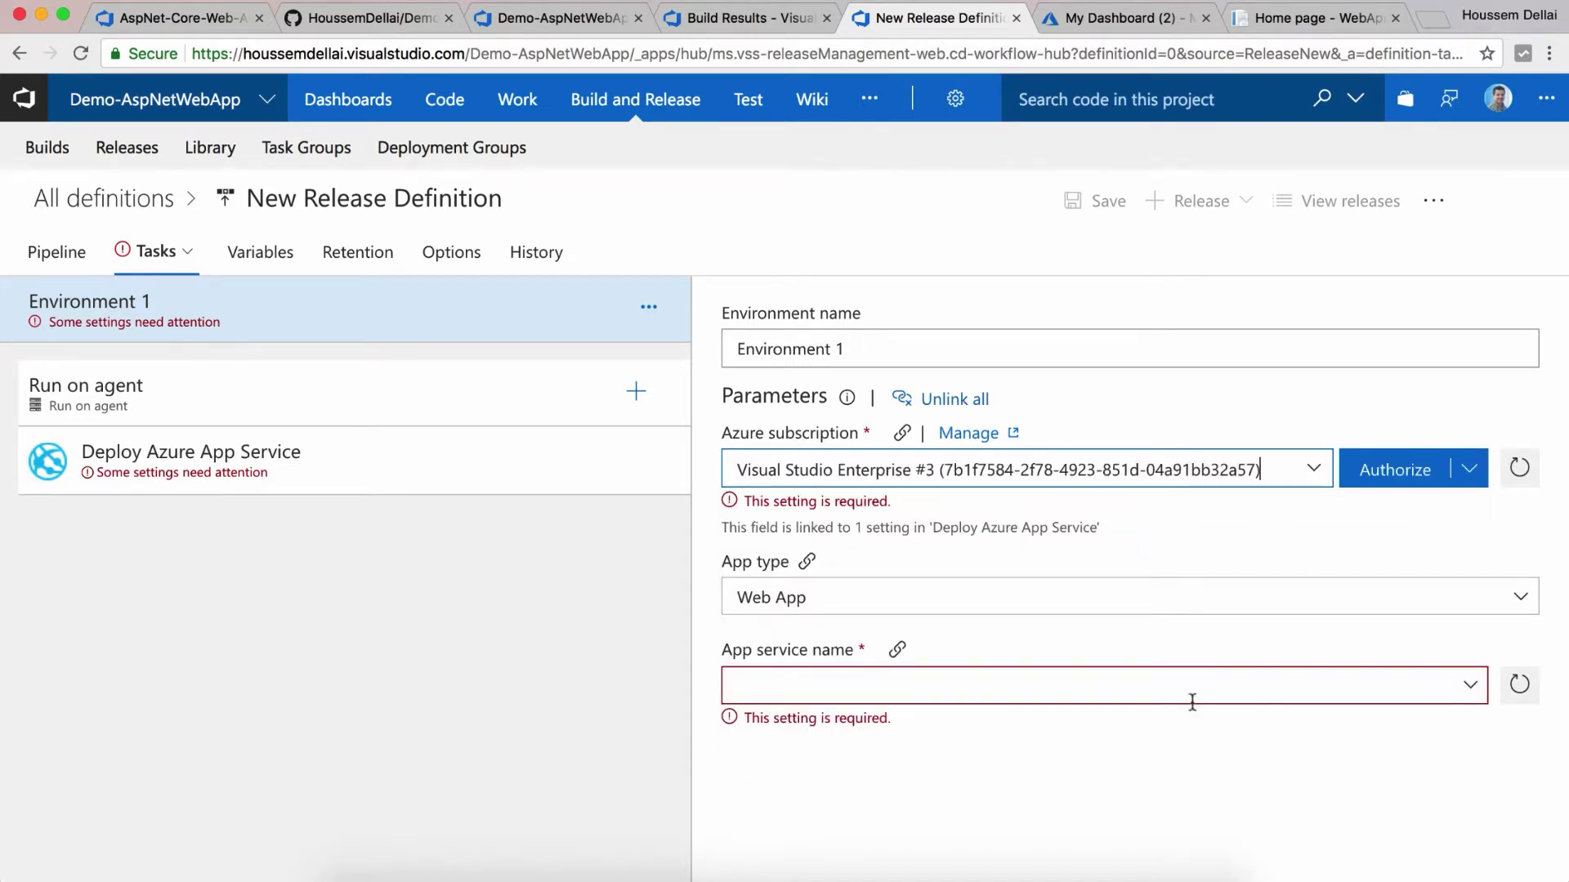
click(1398, 472)
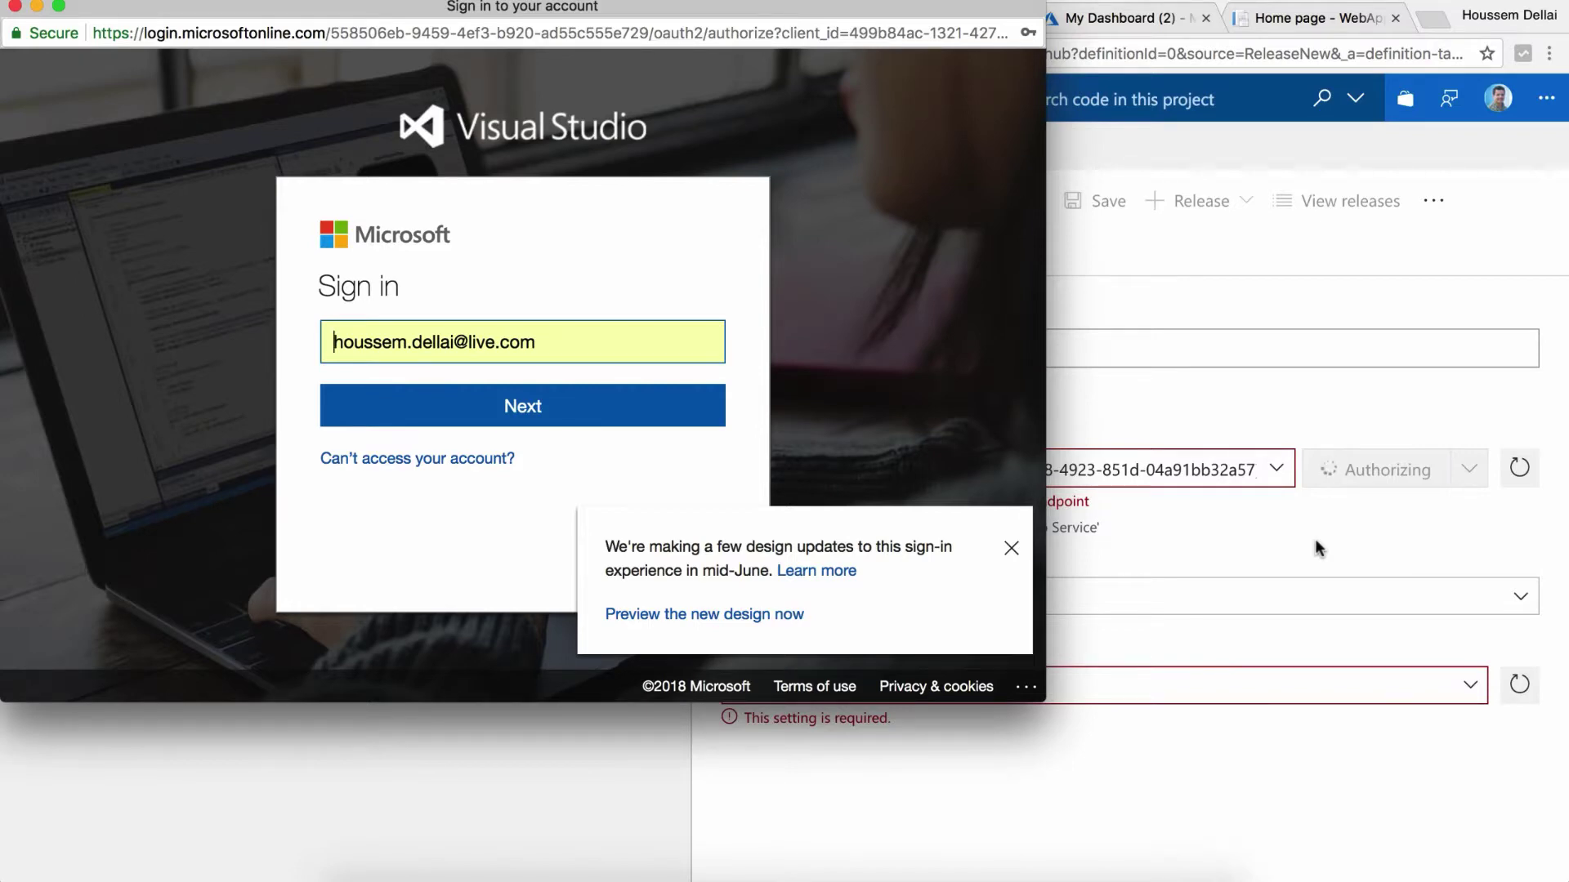
click(609, 421)
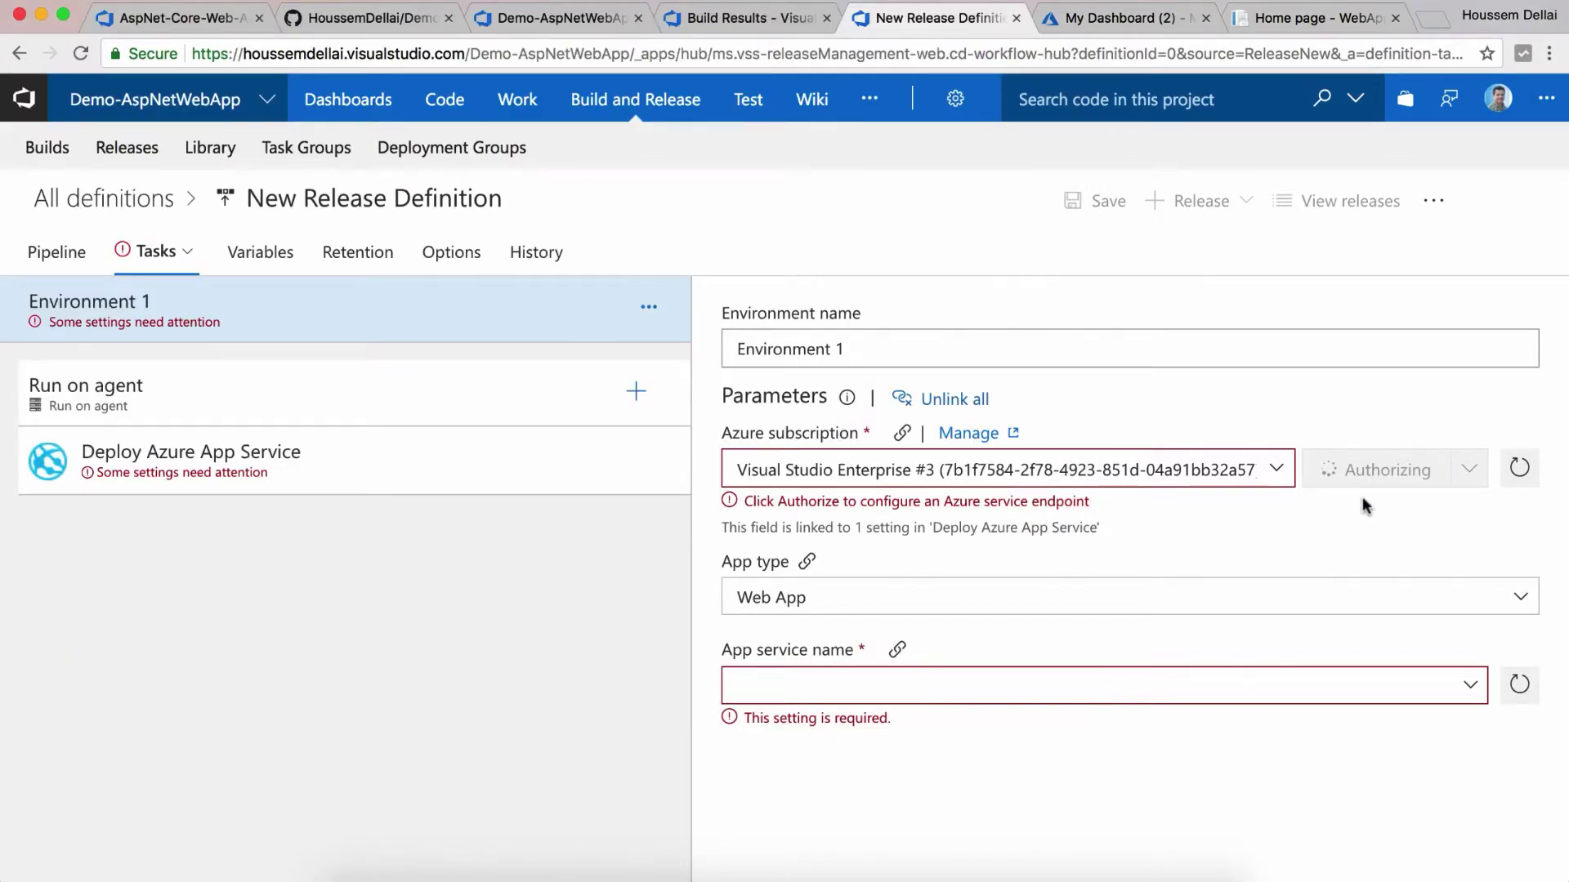
Step: Keep Web App as the app type and check the available app service names
click(1520, 597)
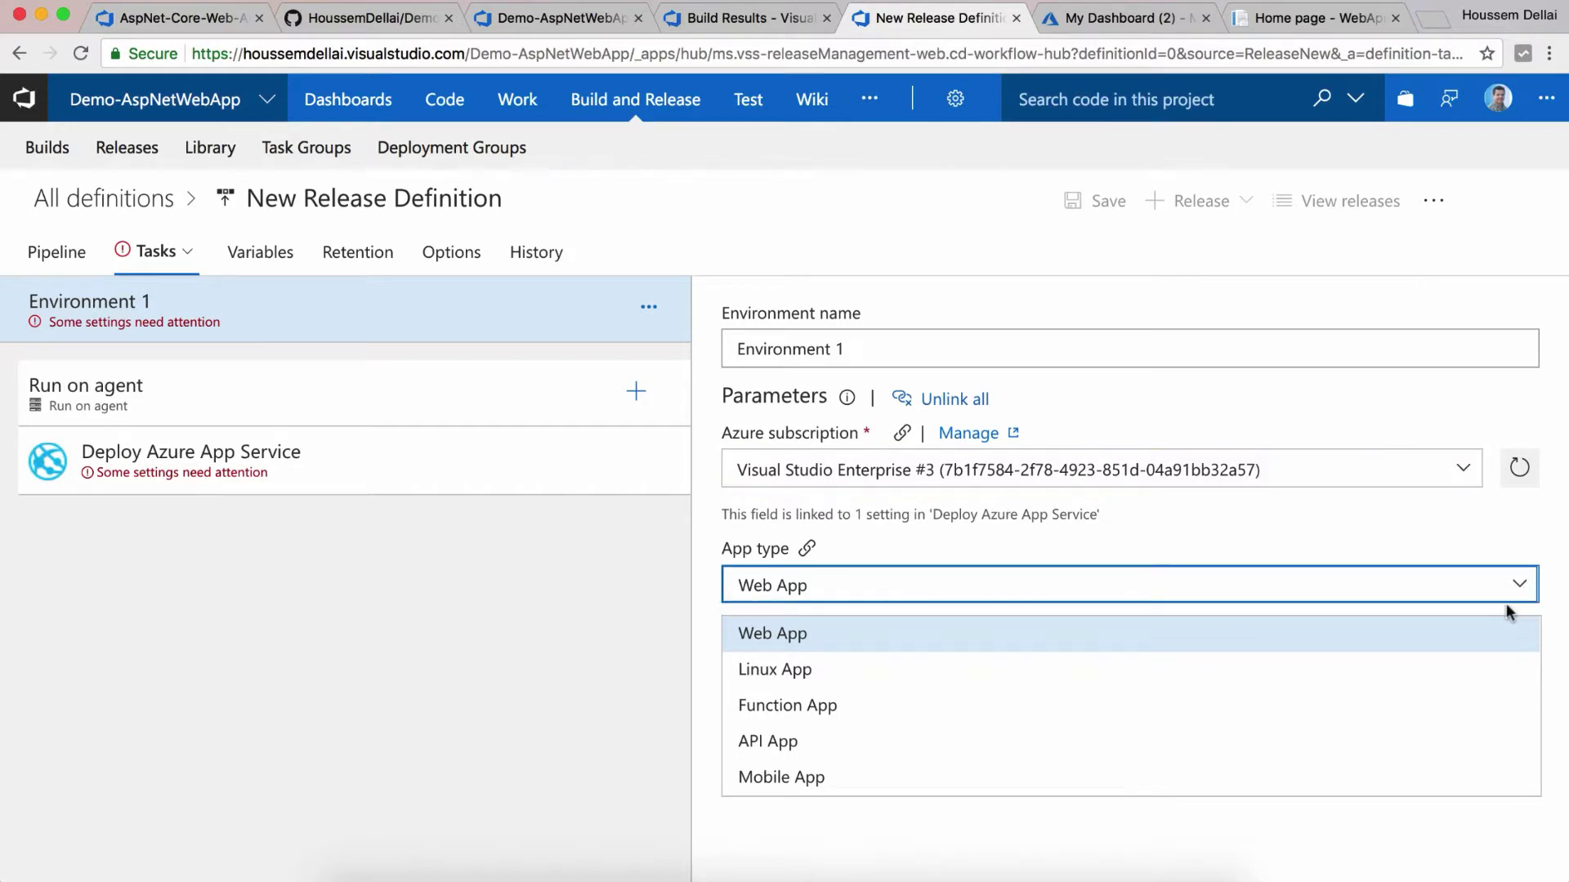
click(1392, 546)
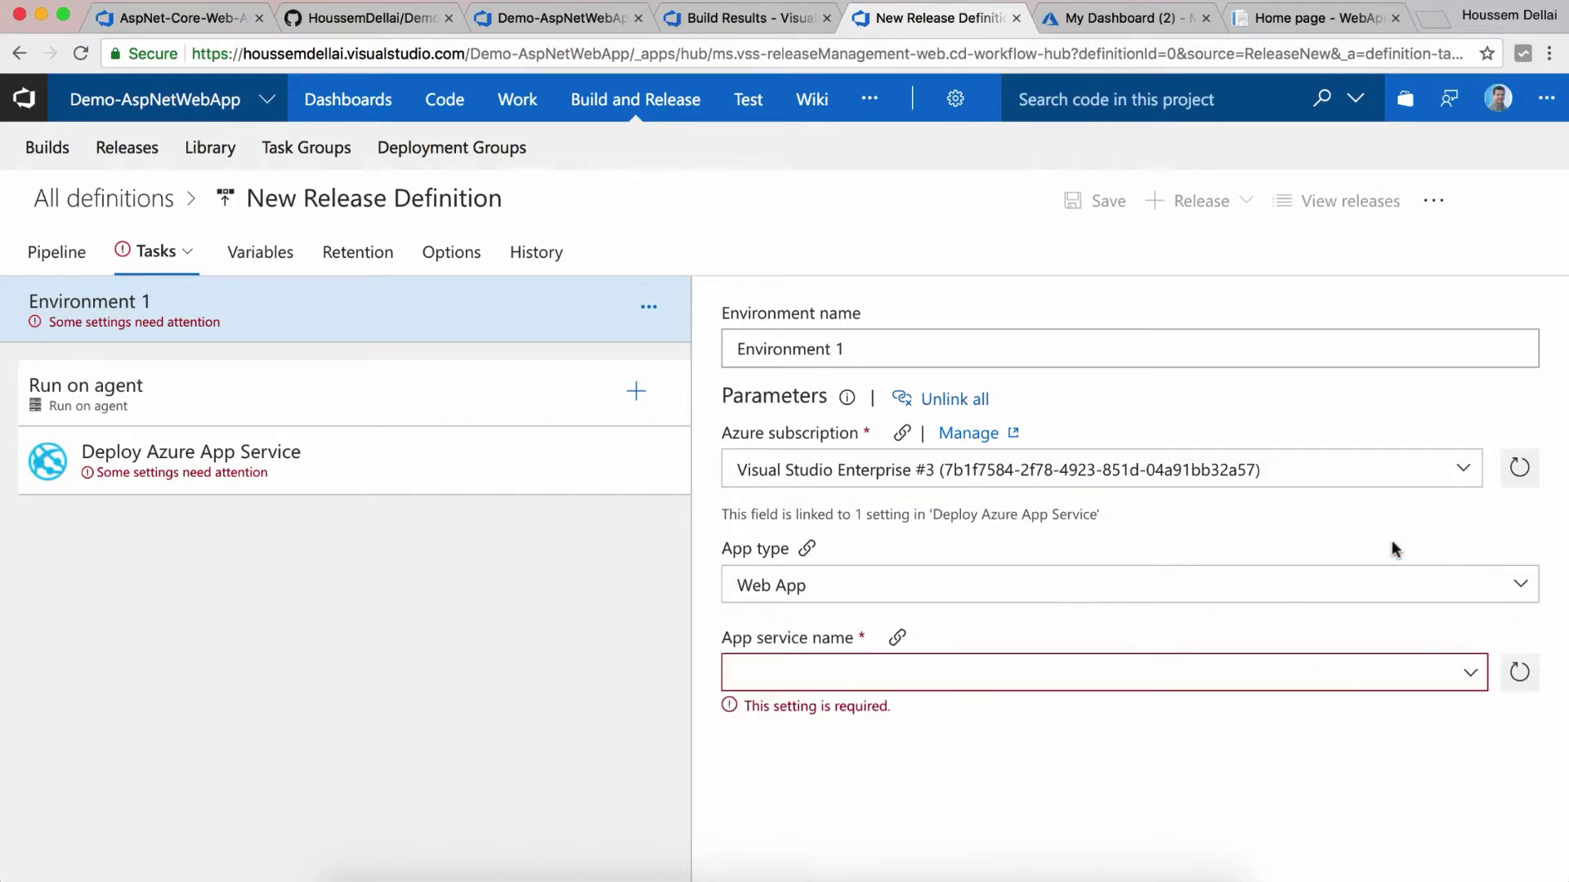
click(1470, 676)
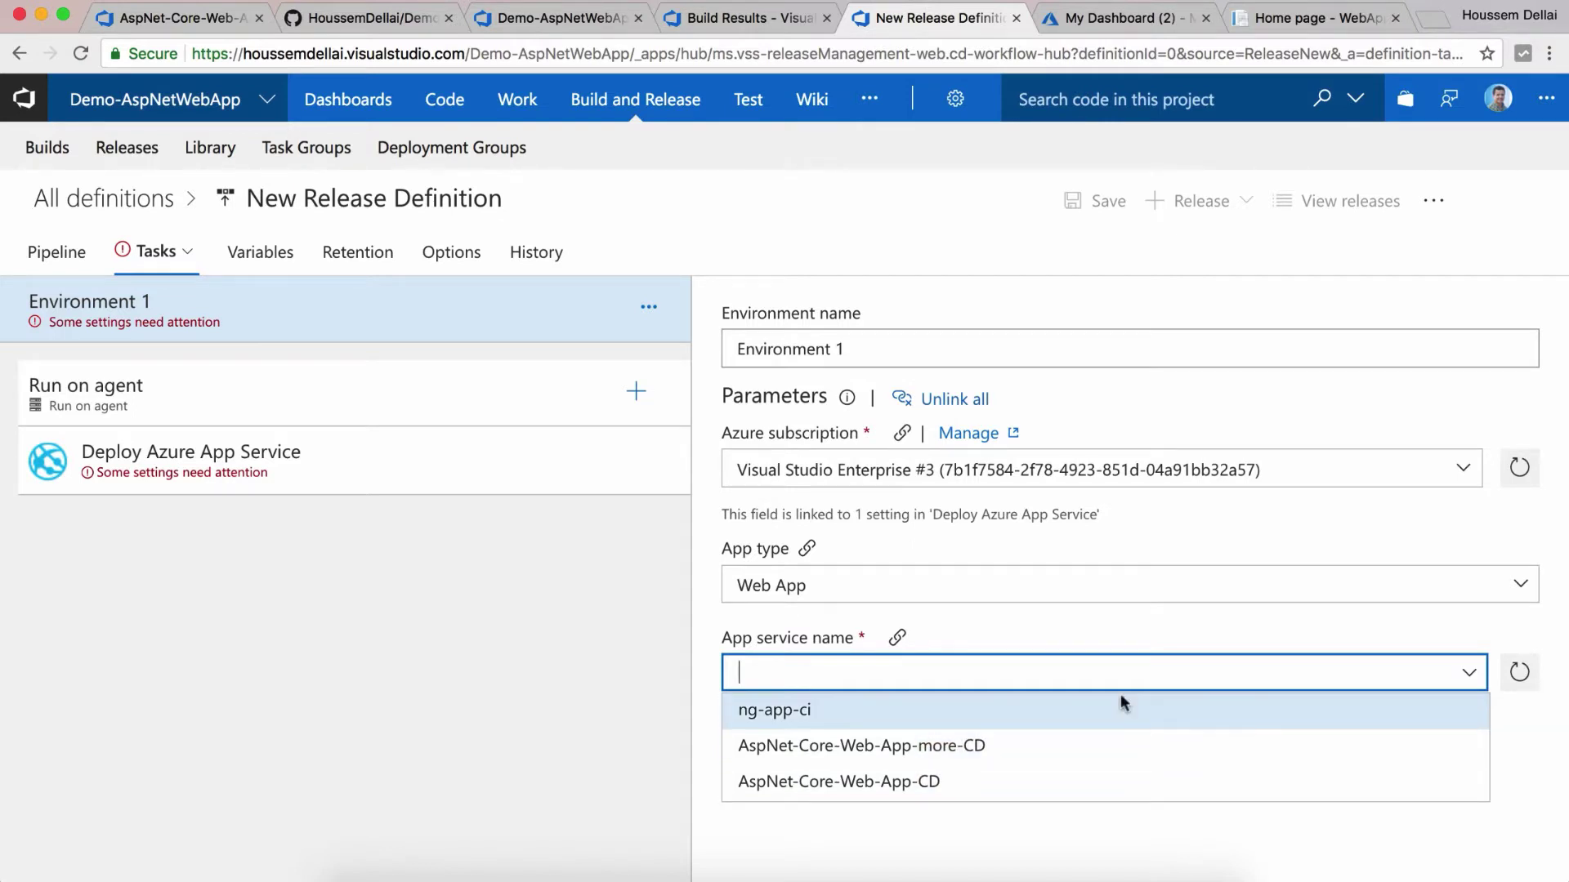
click(1073, 638)
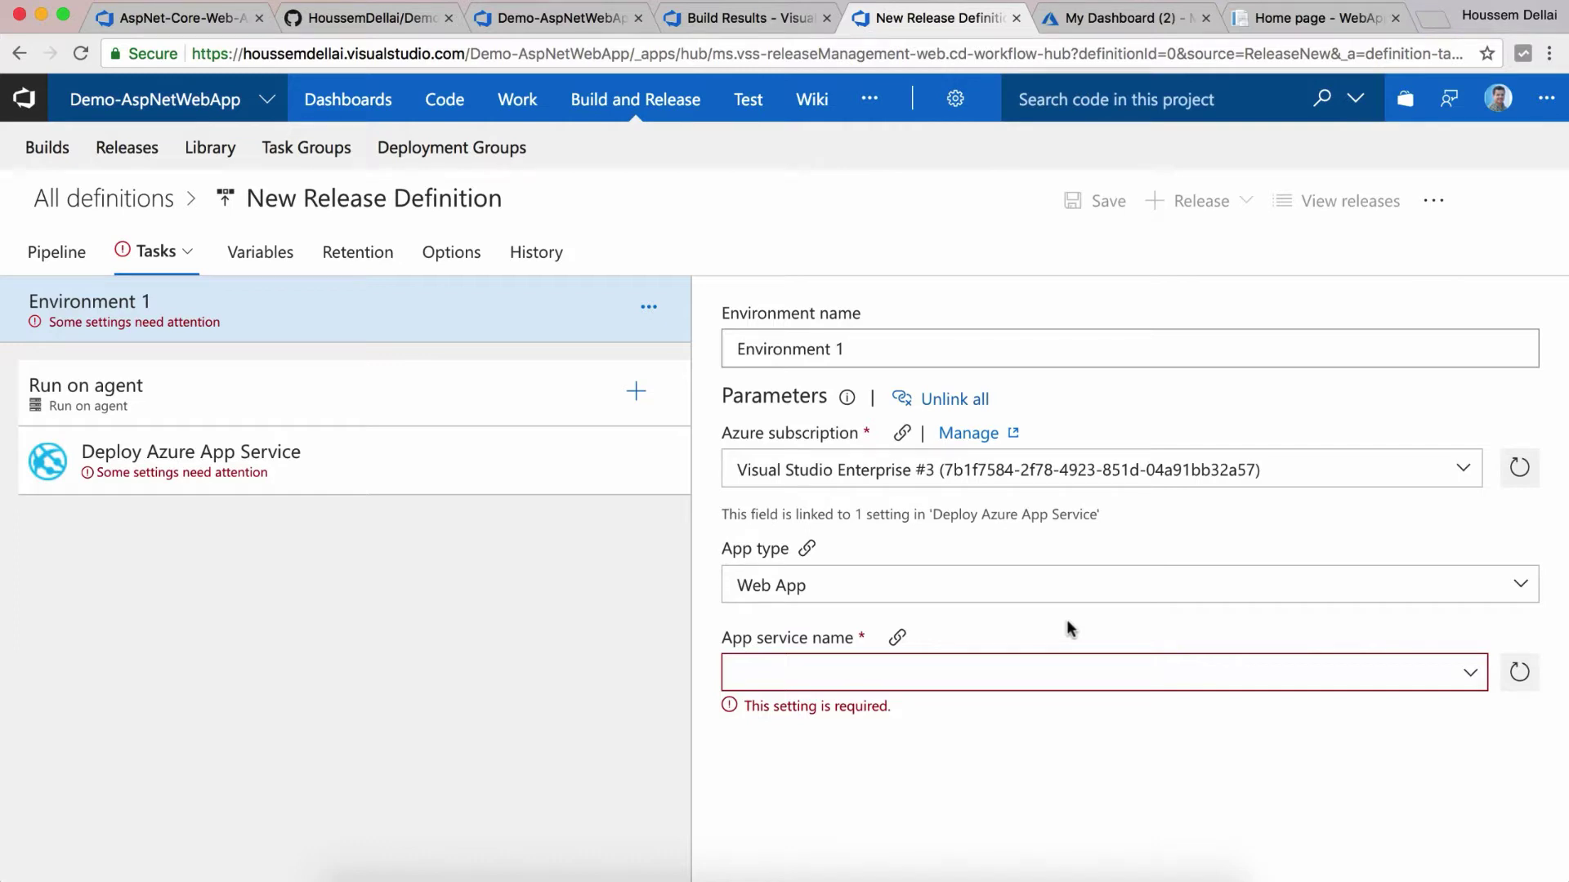
click(1467, 680)
click(1104, 17)
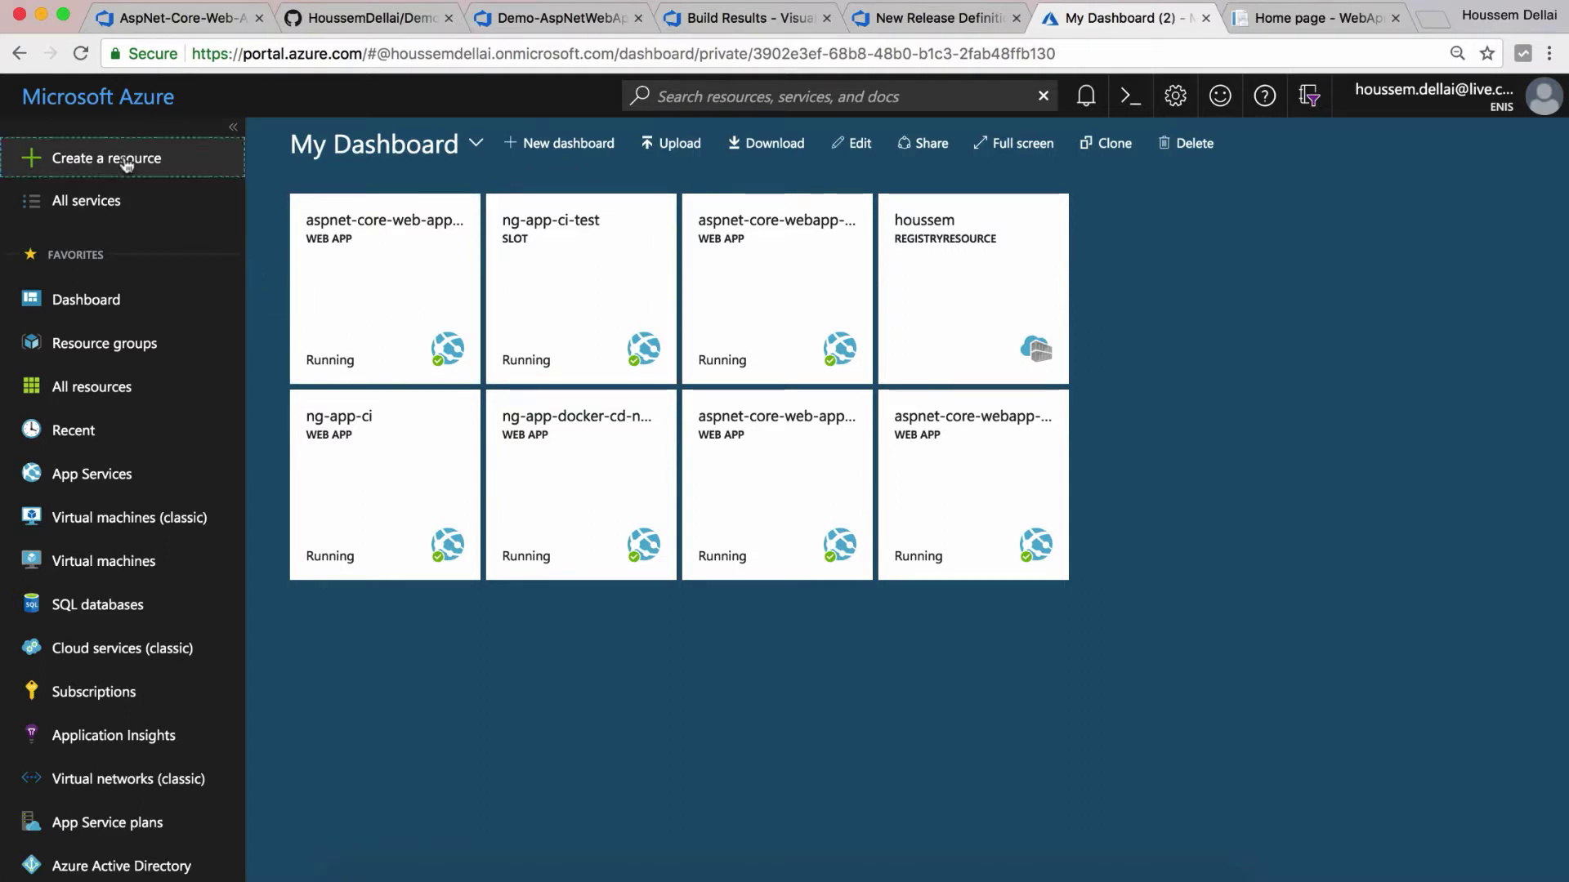
Step: Create a new Web App named Demo-AspNetWebApp in the Azure portal and open it
click(168, 161)
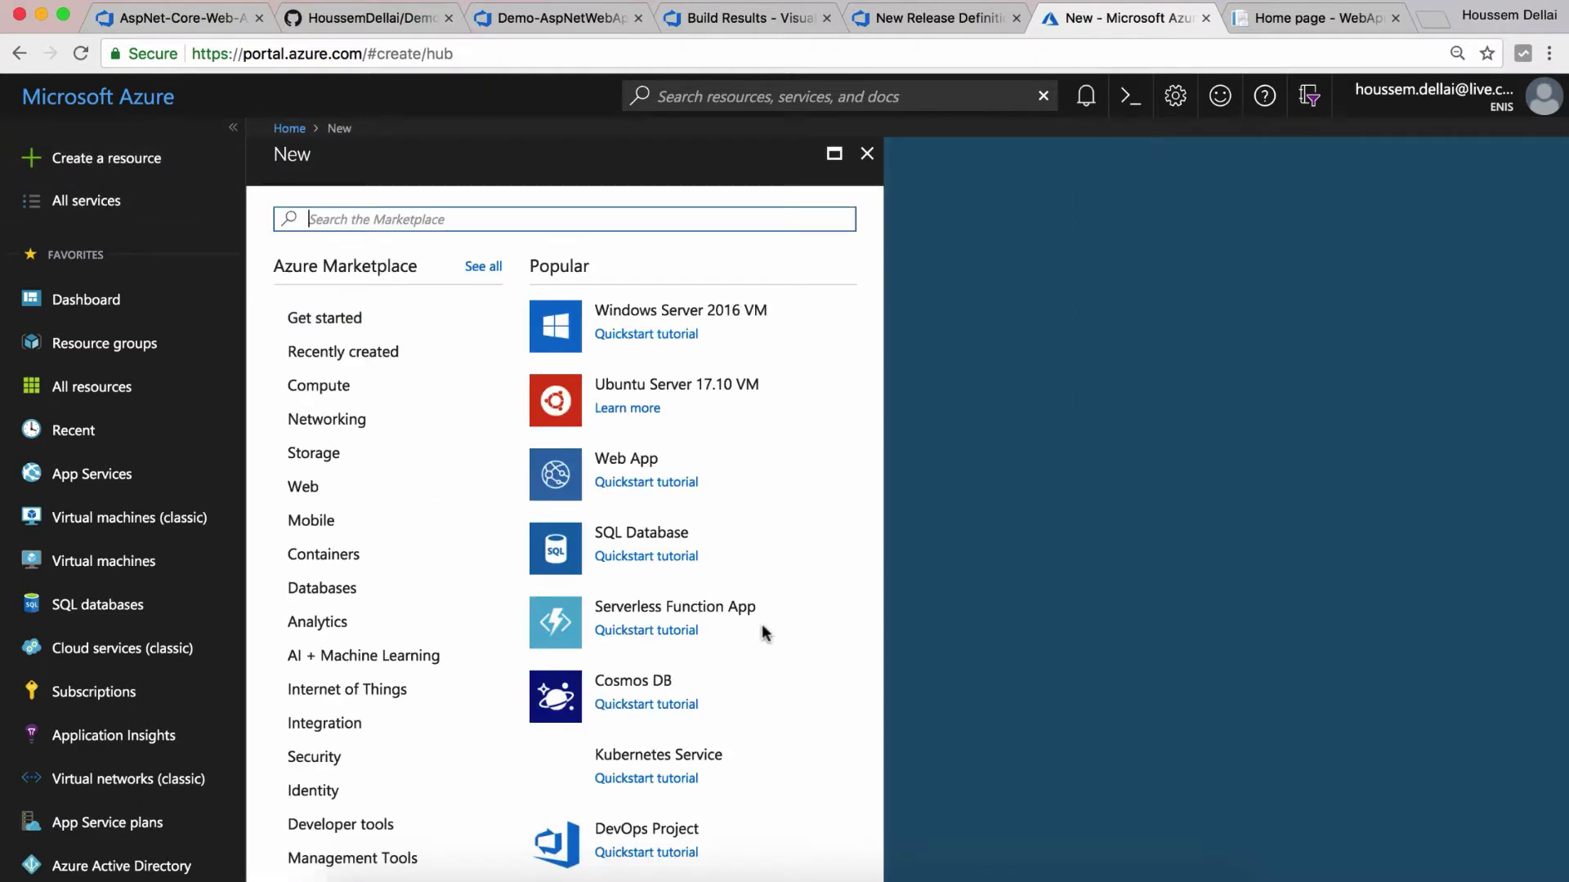
click(633, 460)
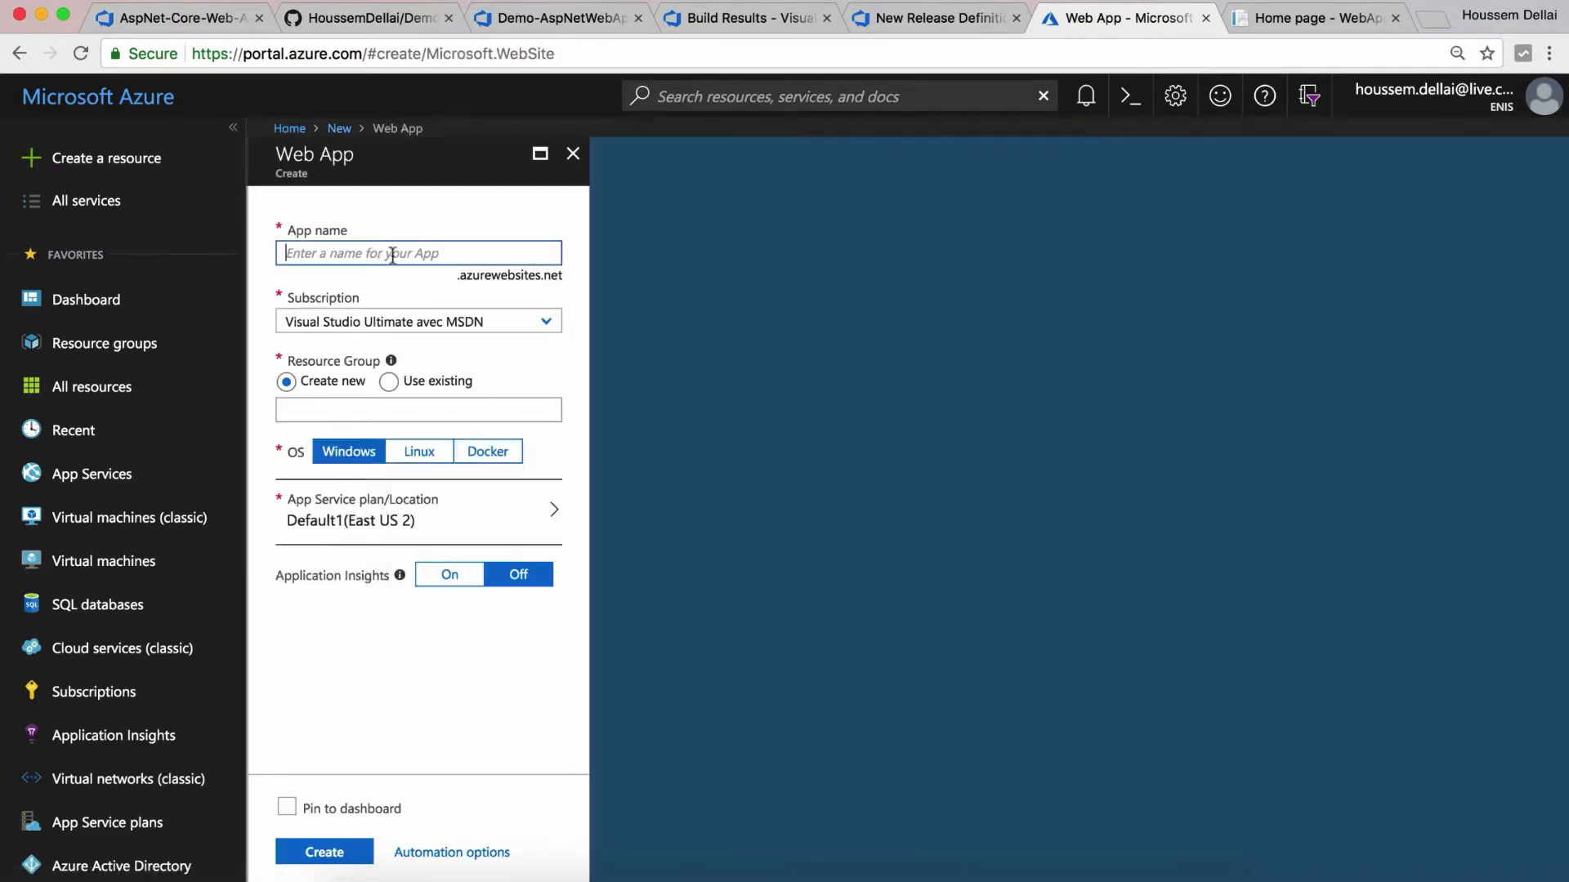
text(Demo-AspNetWebApp)
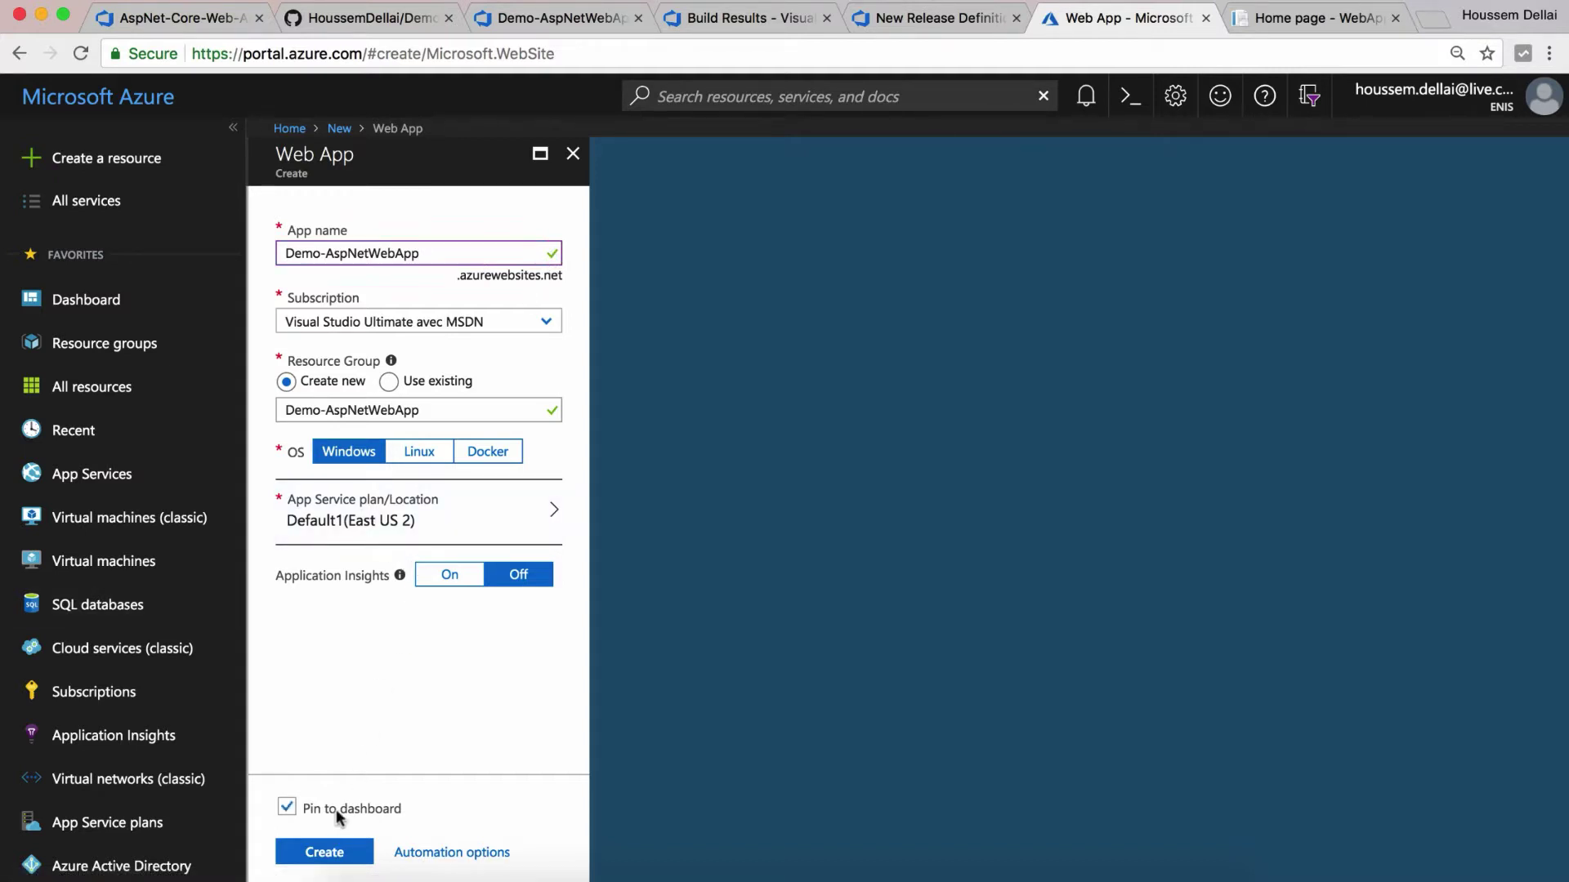
click(343, 852)
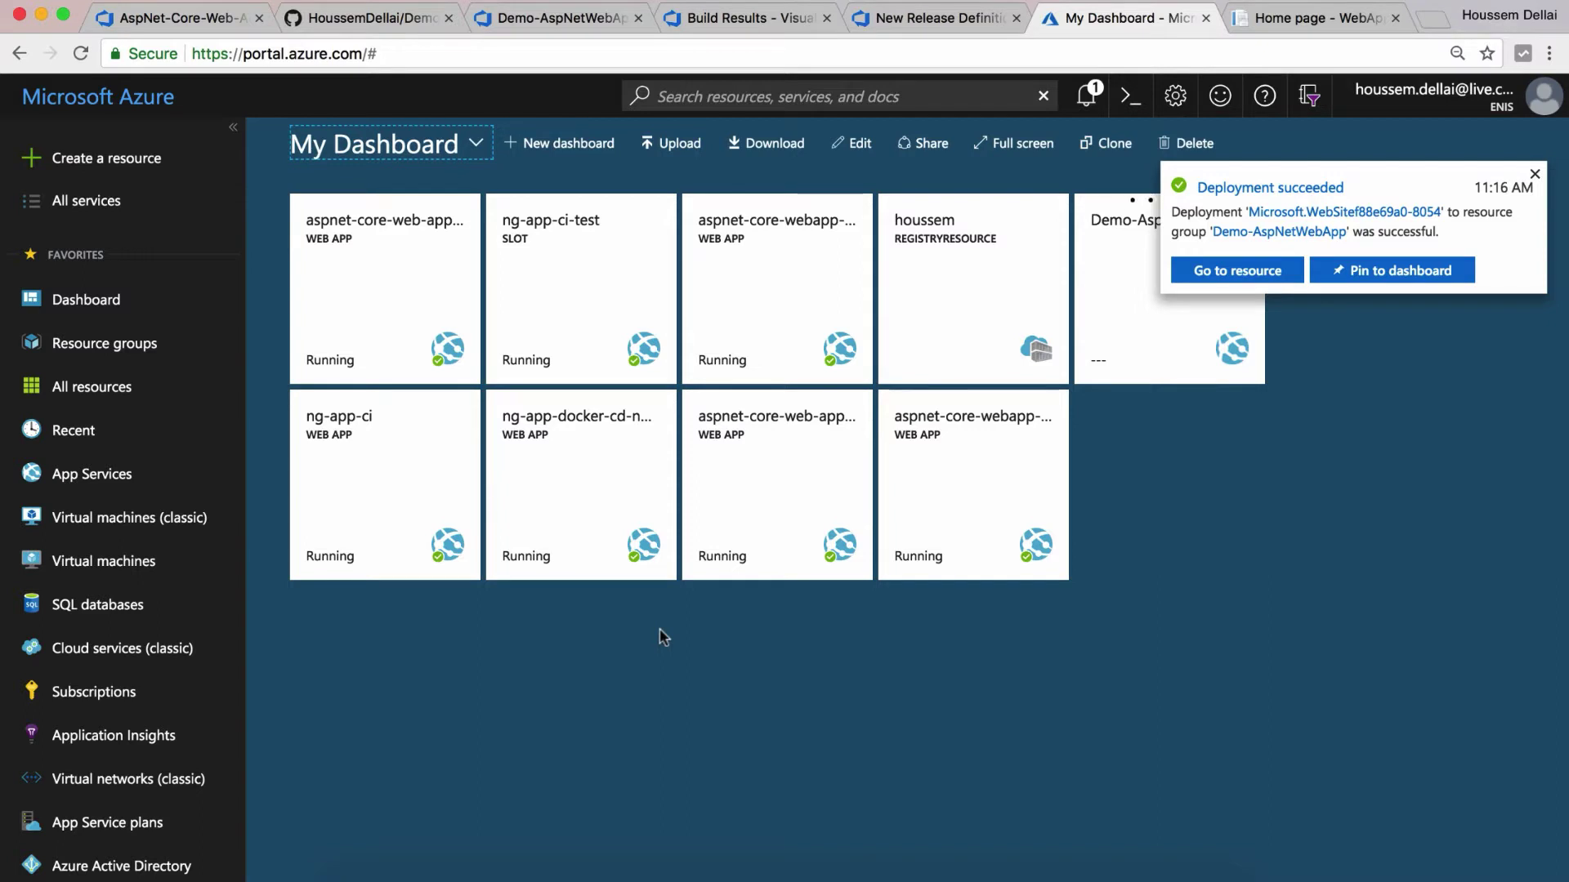
click(1272, 271)
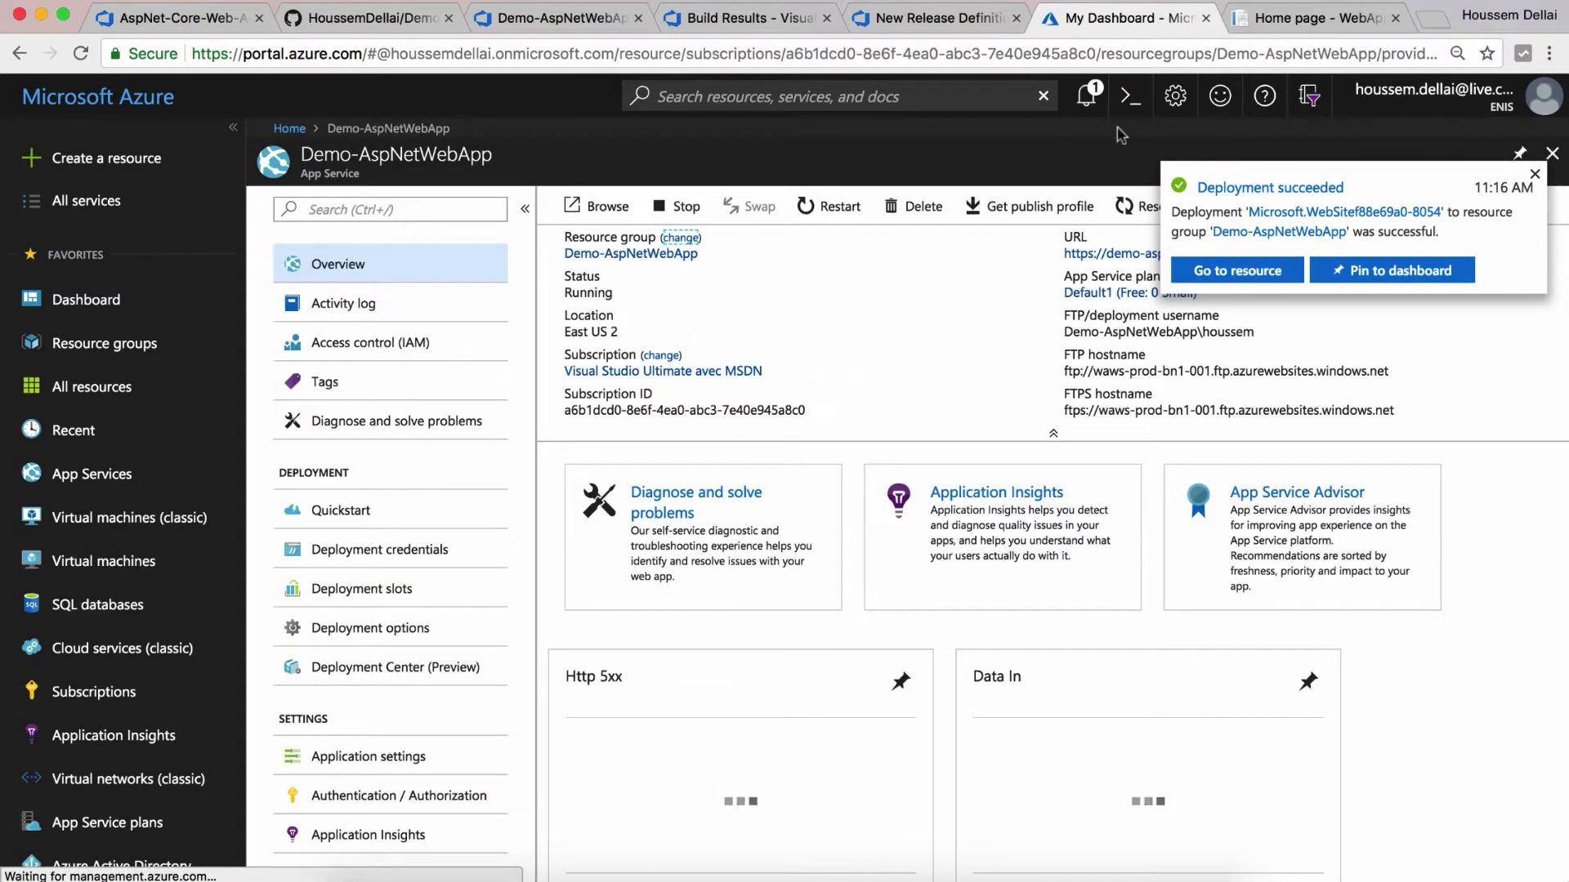
click(931, 23)
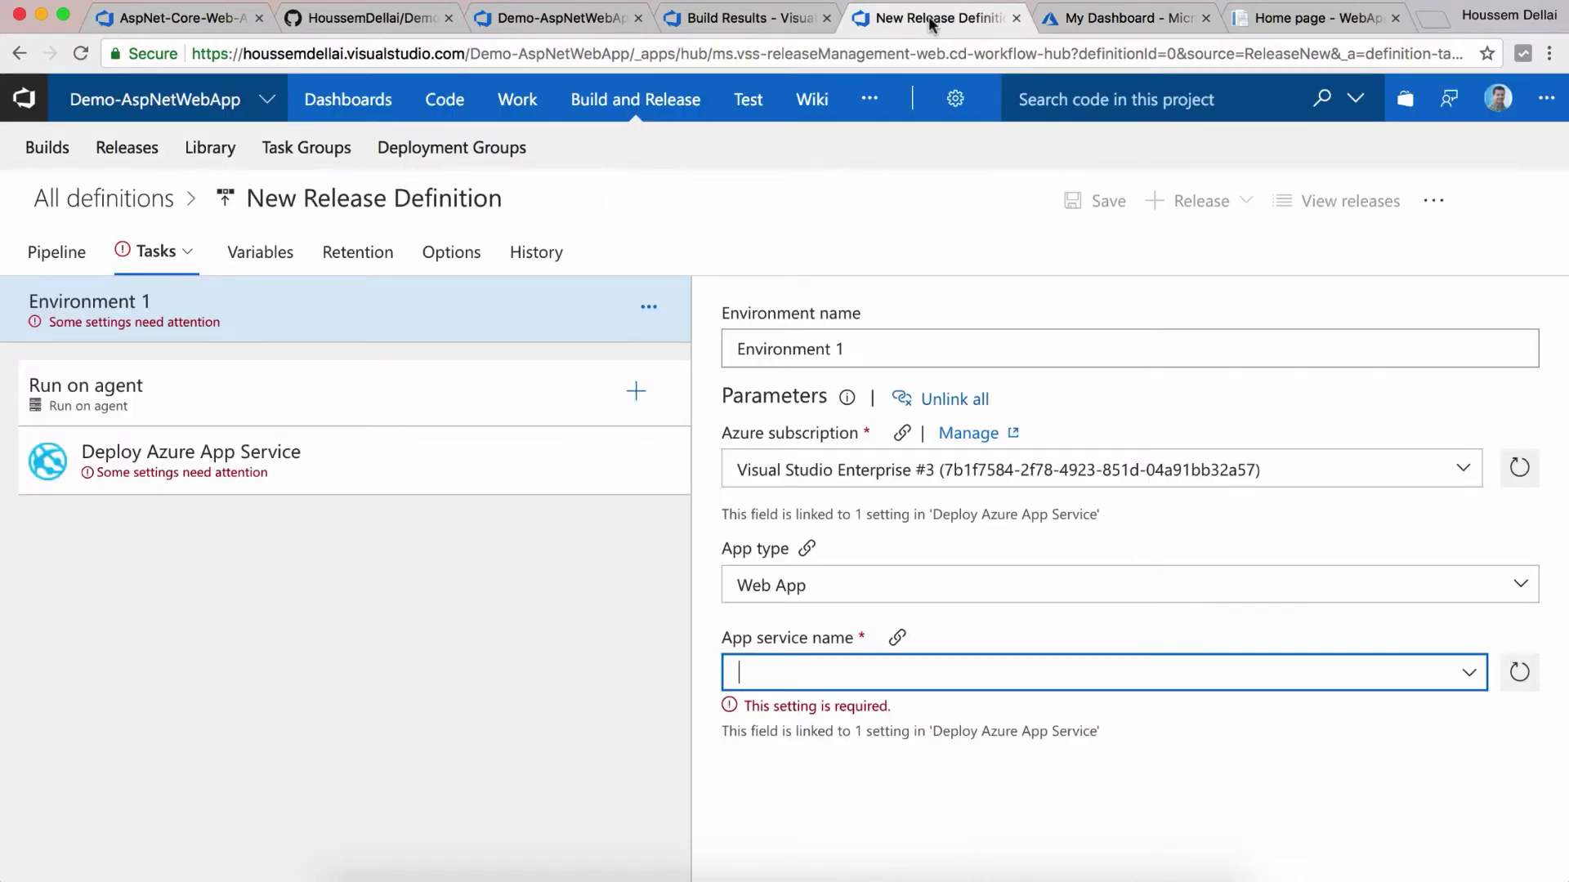
Step: Refresh the app service list and select Demo-AspNetWebApp for the deploy task
click(1518, 678)
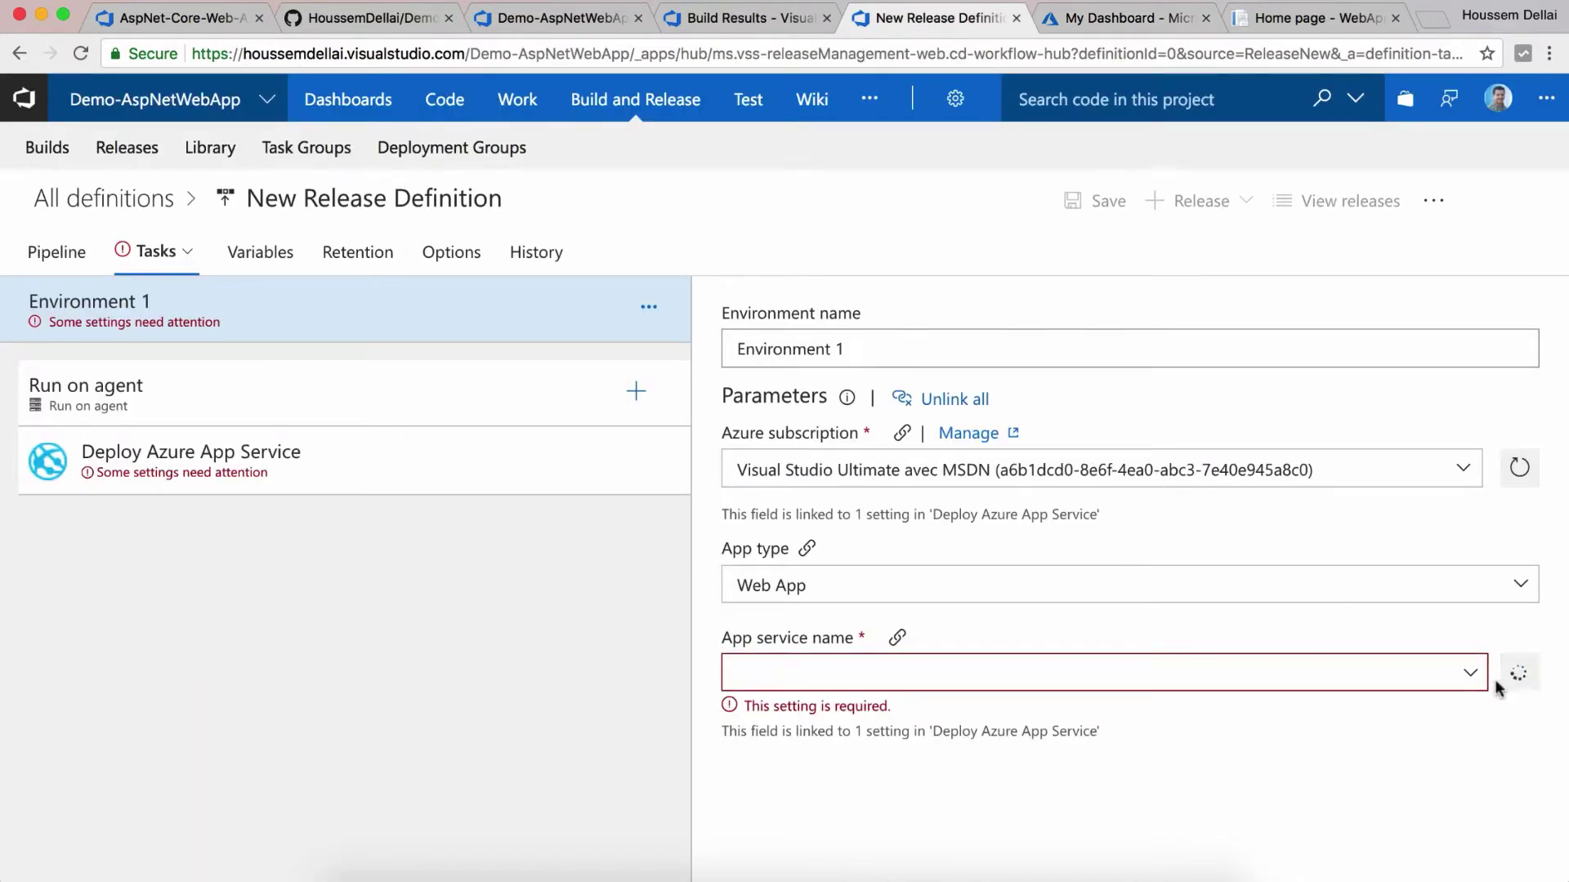
click(1470, 674)
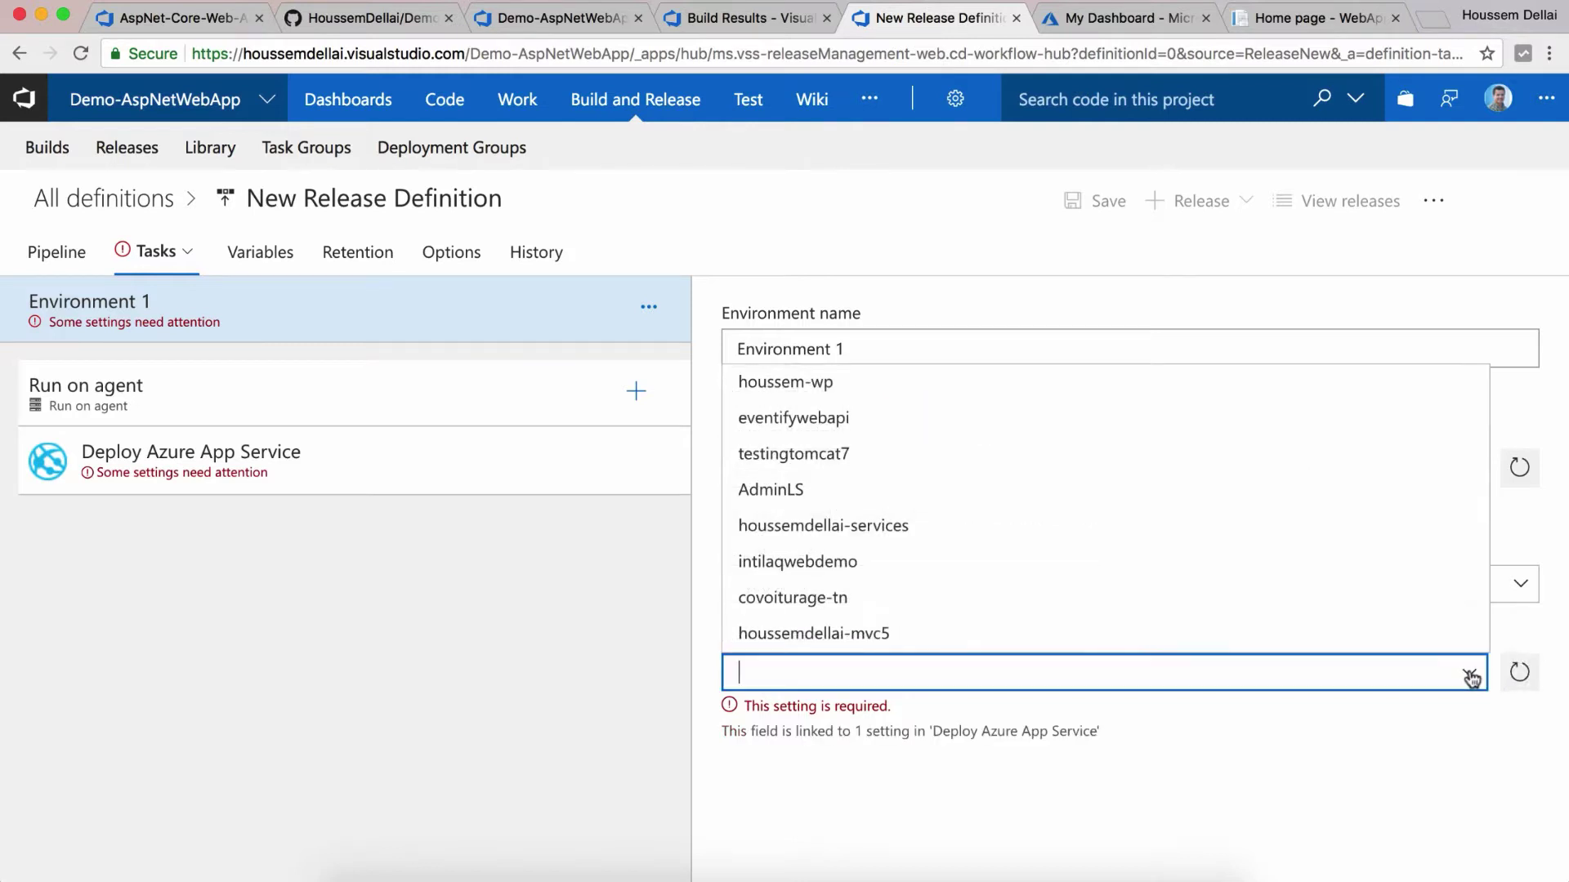
scroll(1192, 581, down, 10)
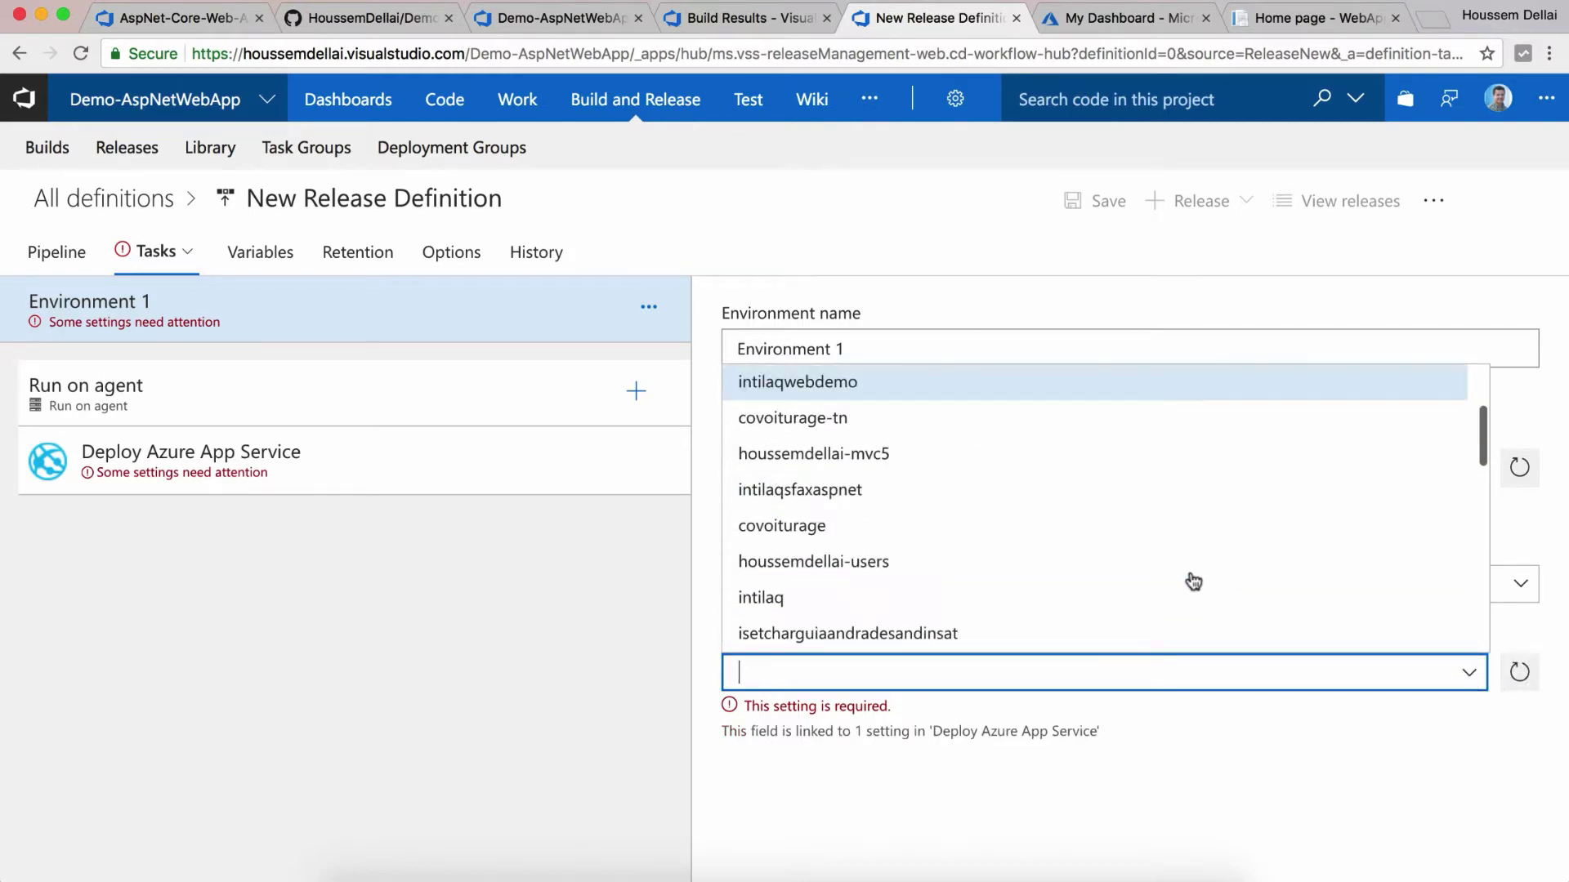
scroll(1193, 581, up, 5)
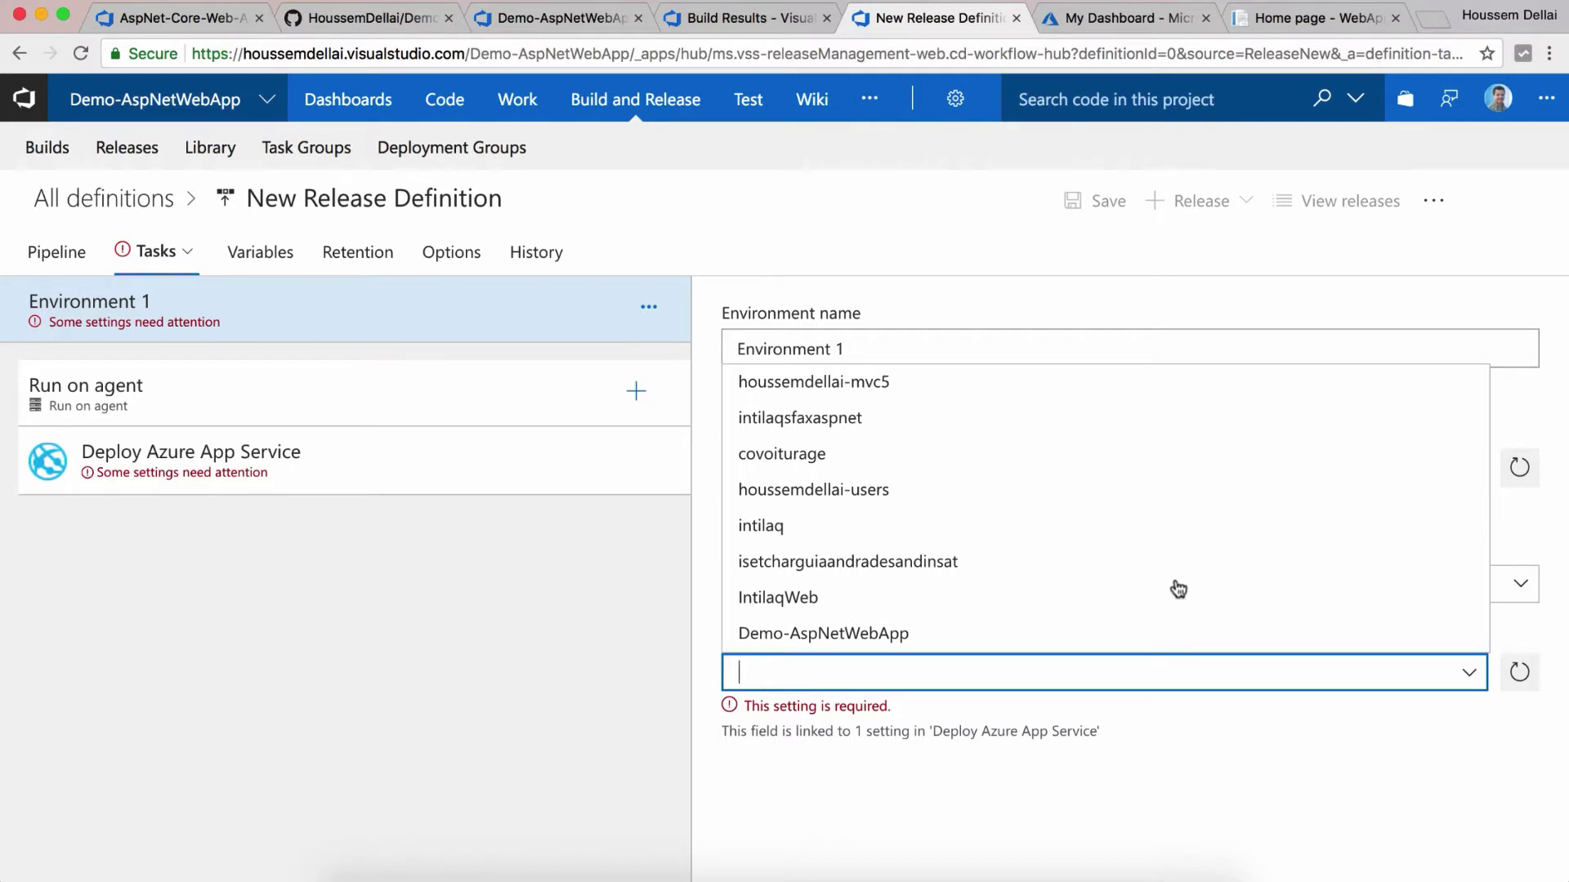
text(demo)
key(Return)
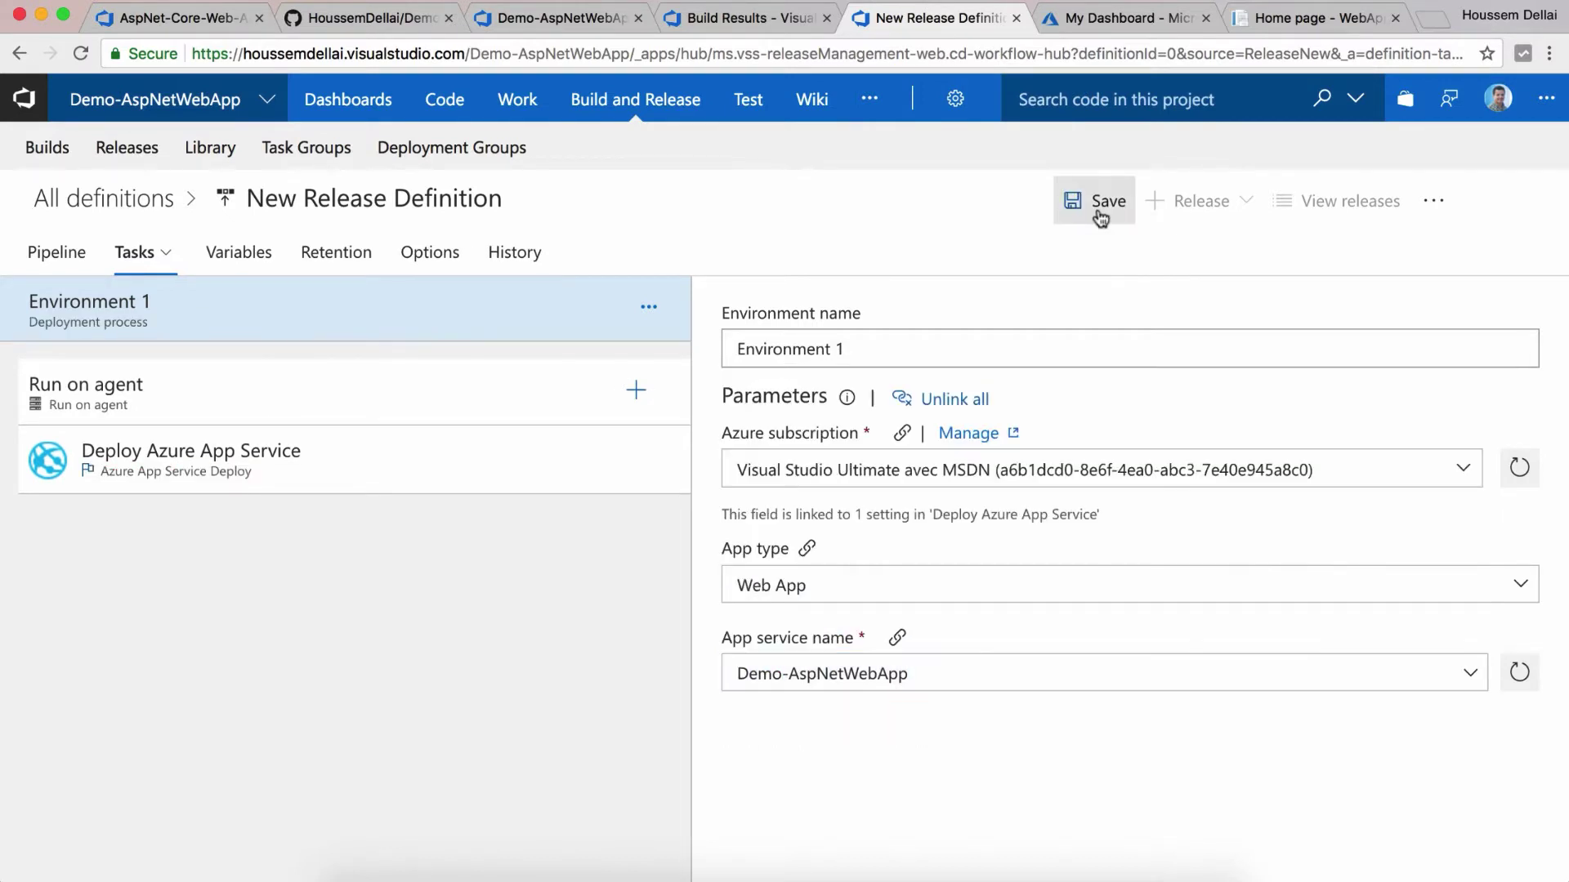
Step: Save the release definition and bring up the Create new release panel
click(1096, 207)
click(920, 590)
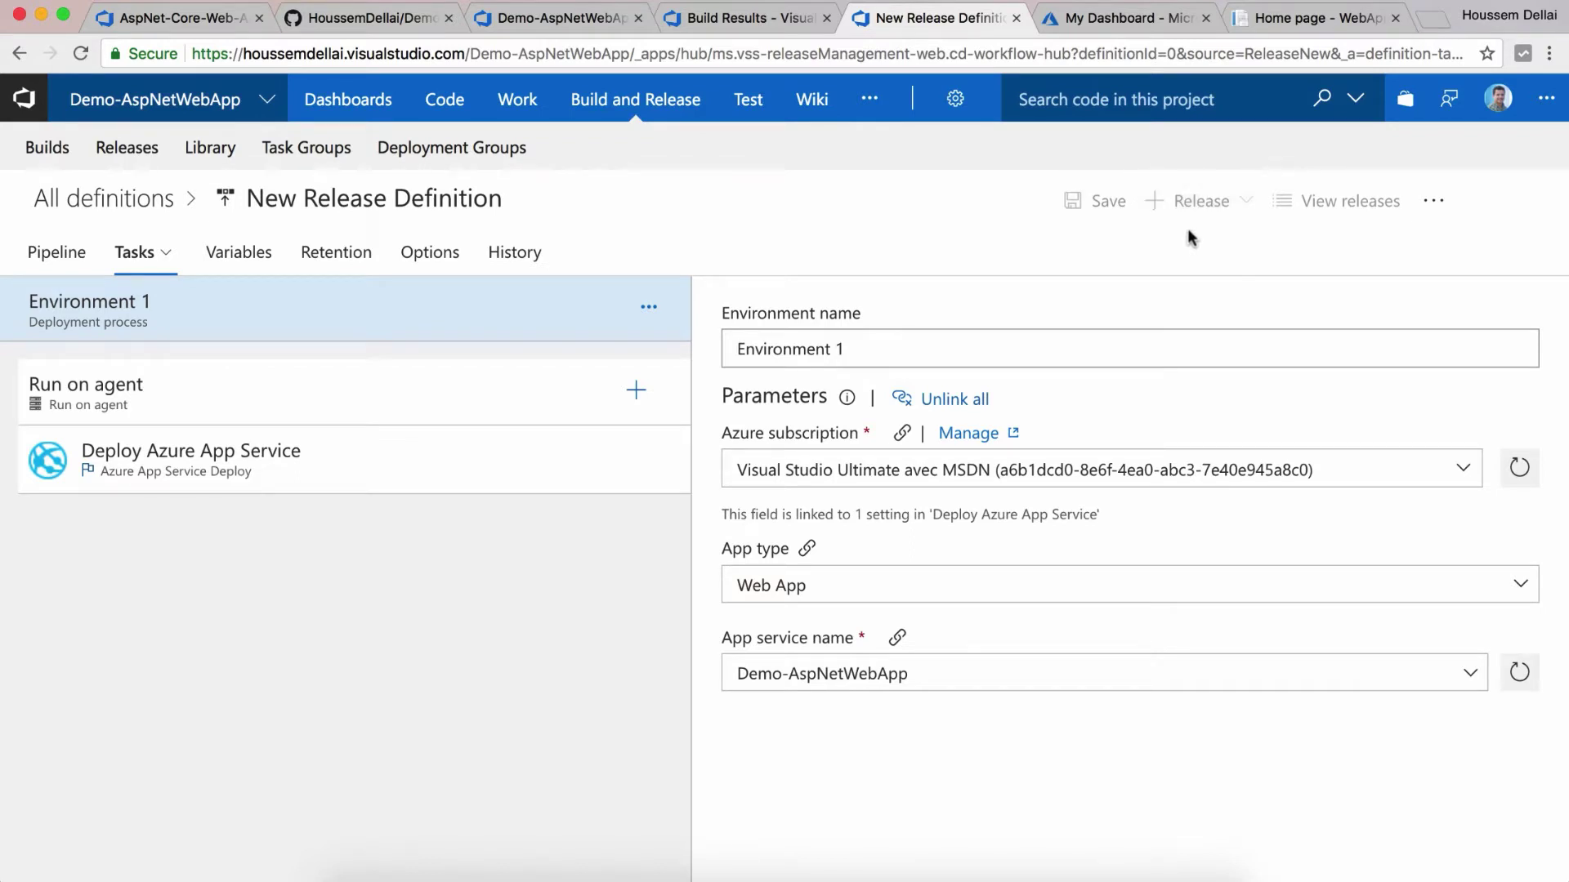
key(super+l)
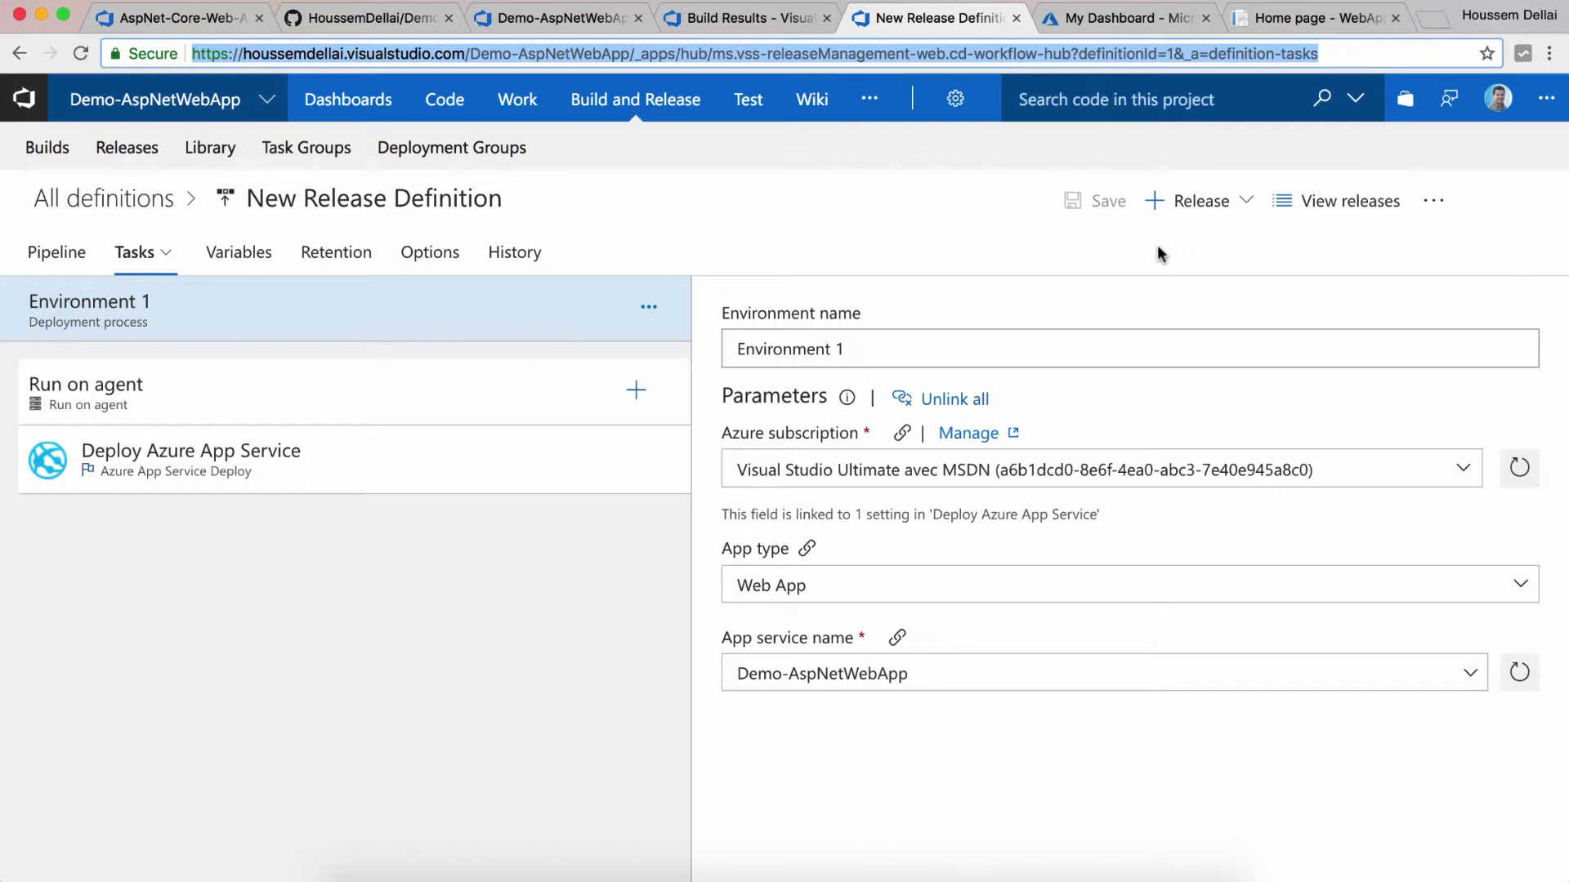
click(1122, 263)
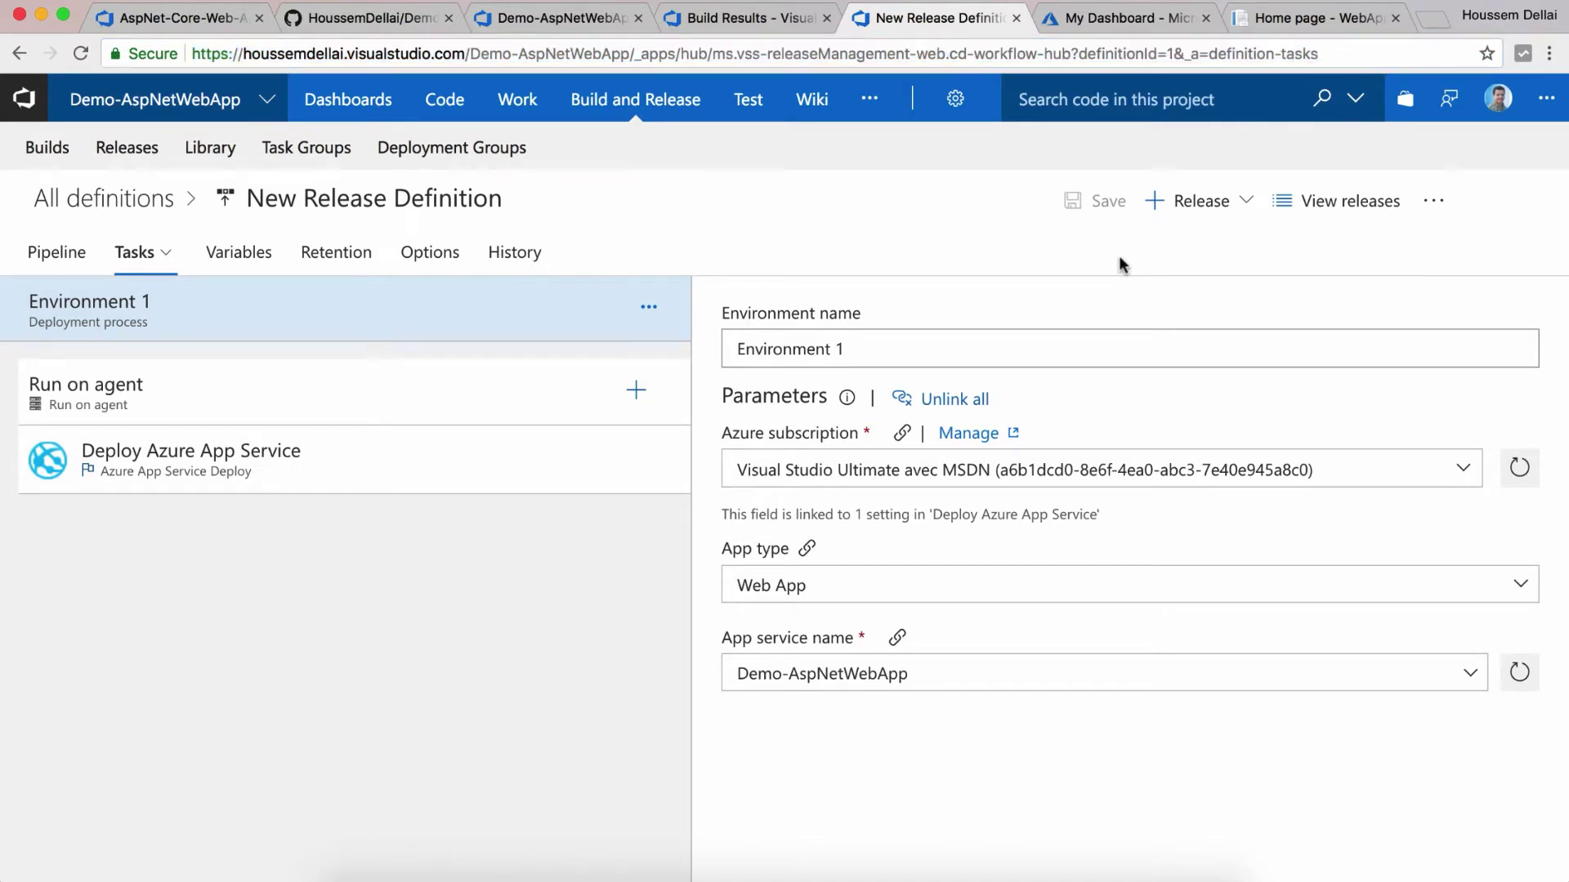
click(1197, 201)
click(1161, 247)
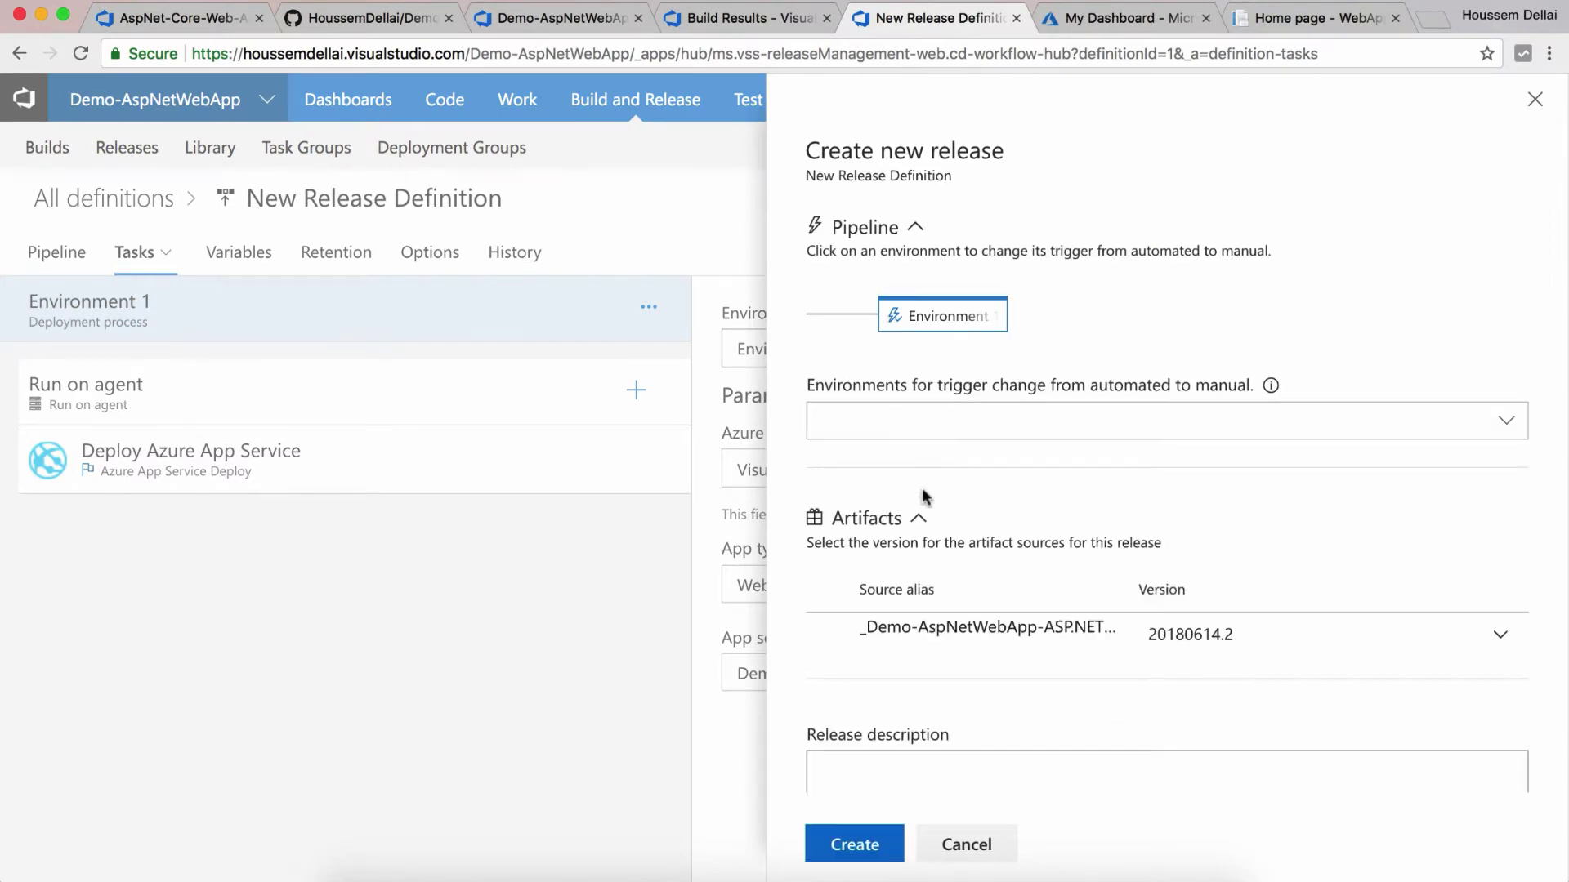
Step: Create Release-1 from build 20180614.2 and open it in a new browser tab
scroll(924, 514, down, 1)
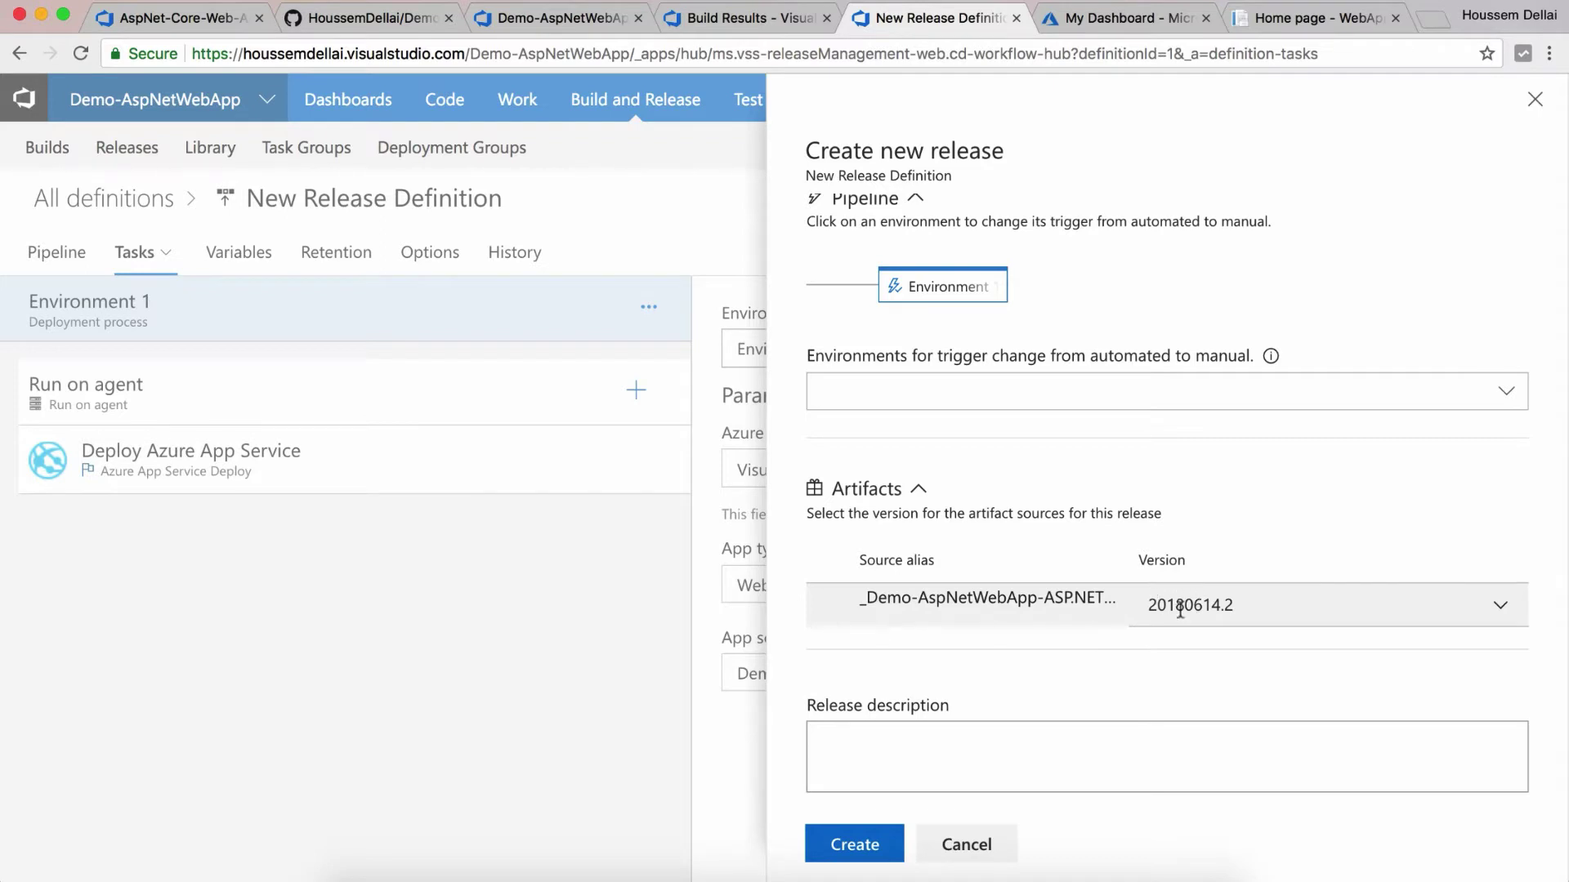
click(879, 844)
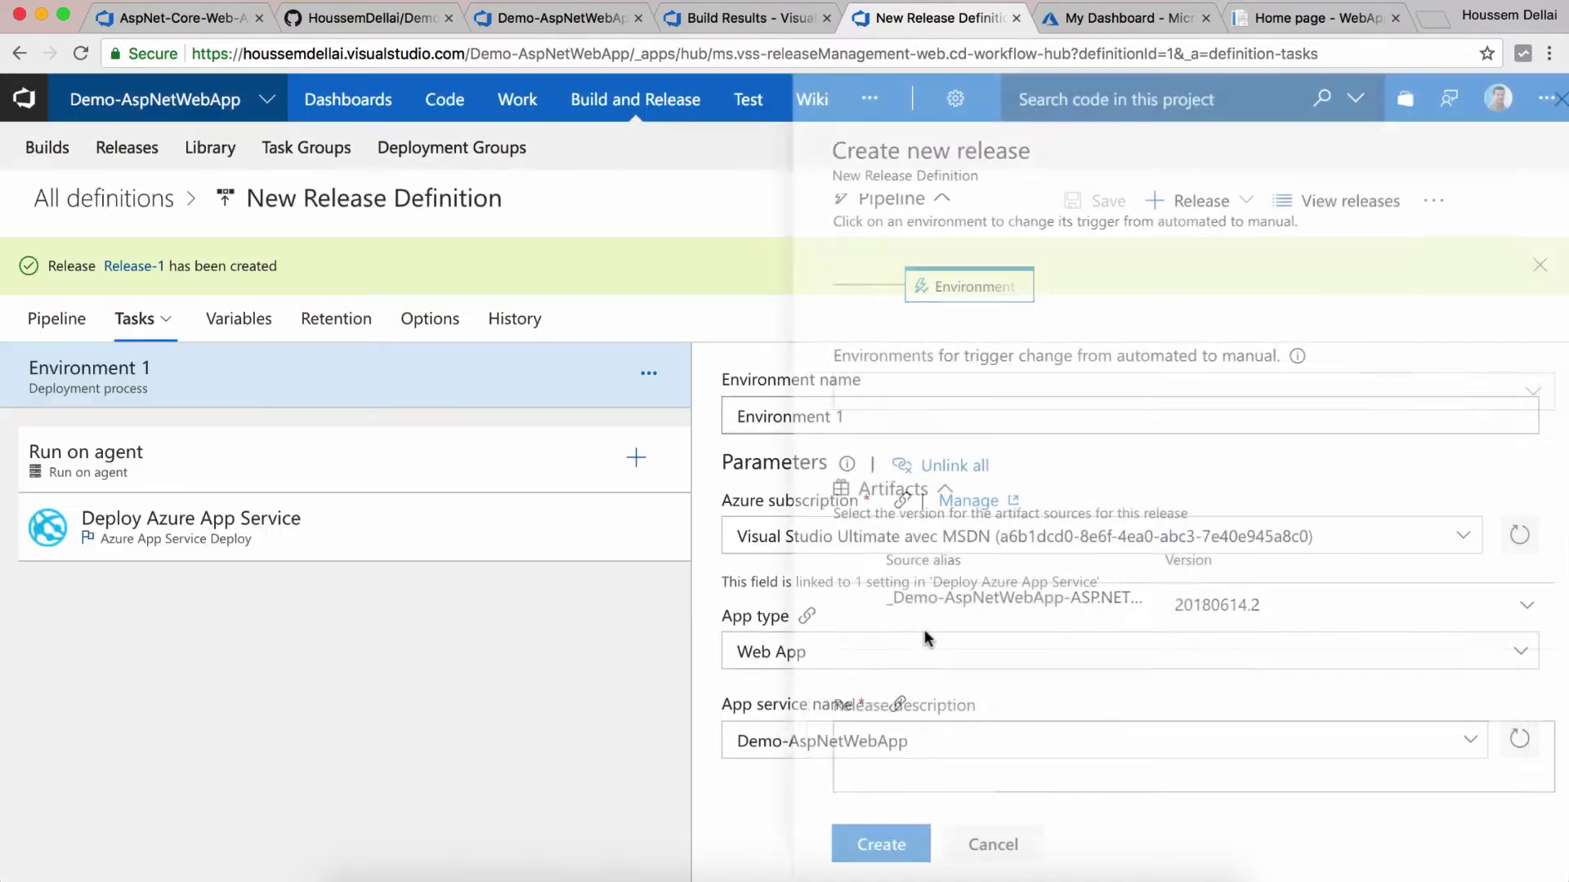
right_click(130, 269)
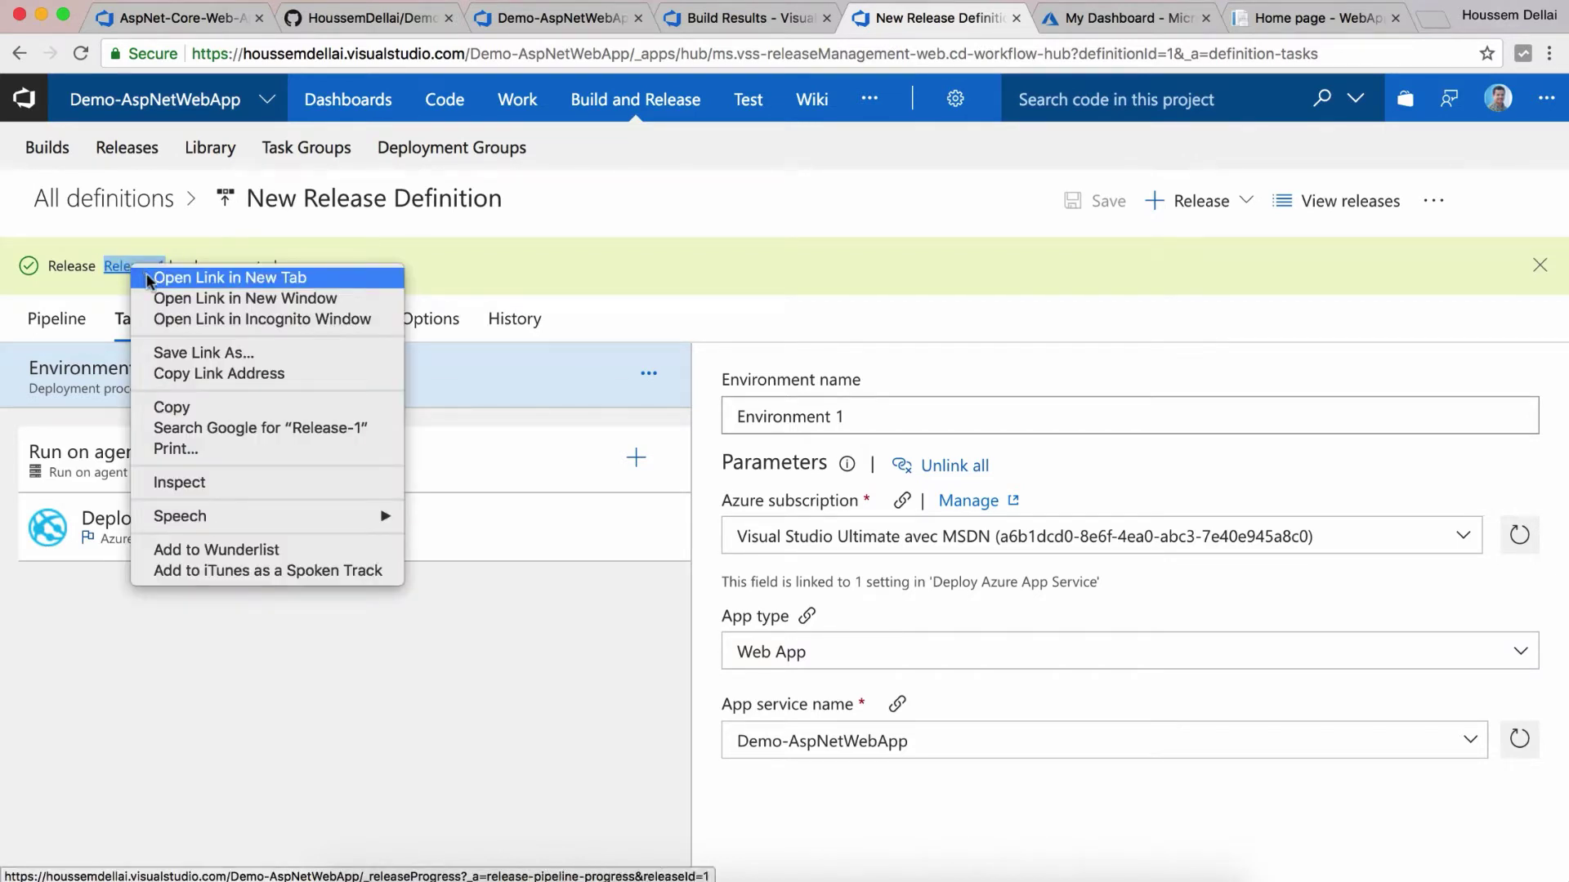
click(151, 278)
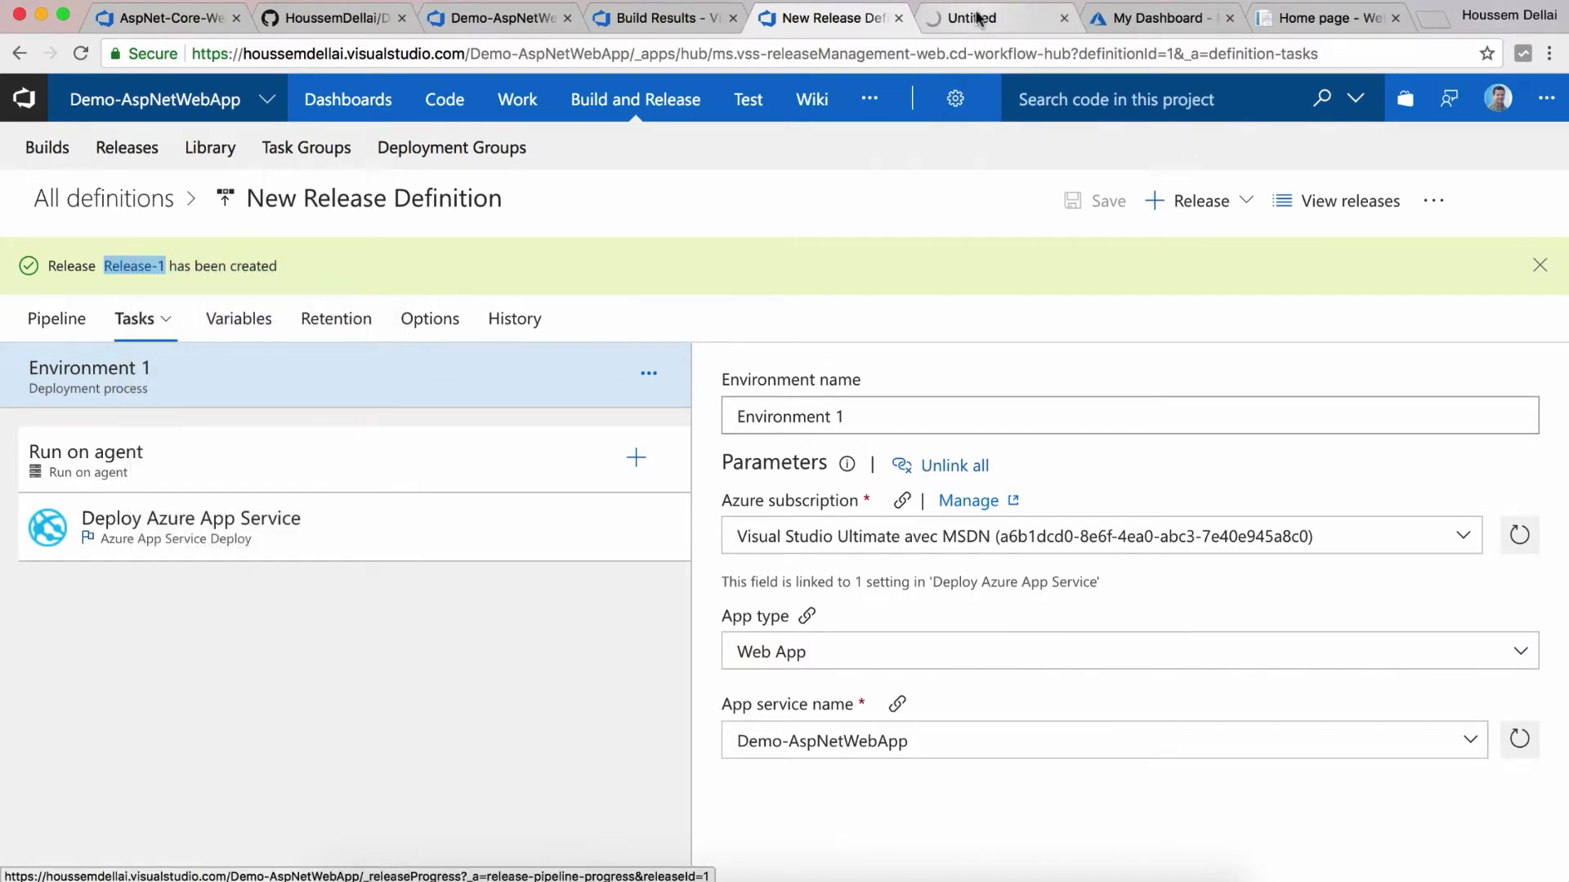
click(977, 17)
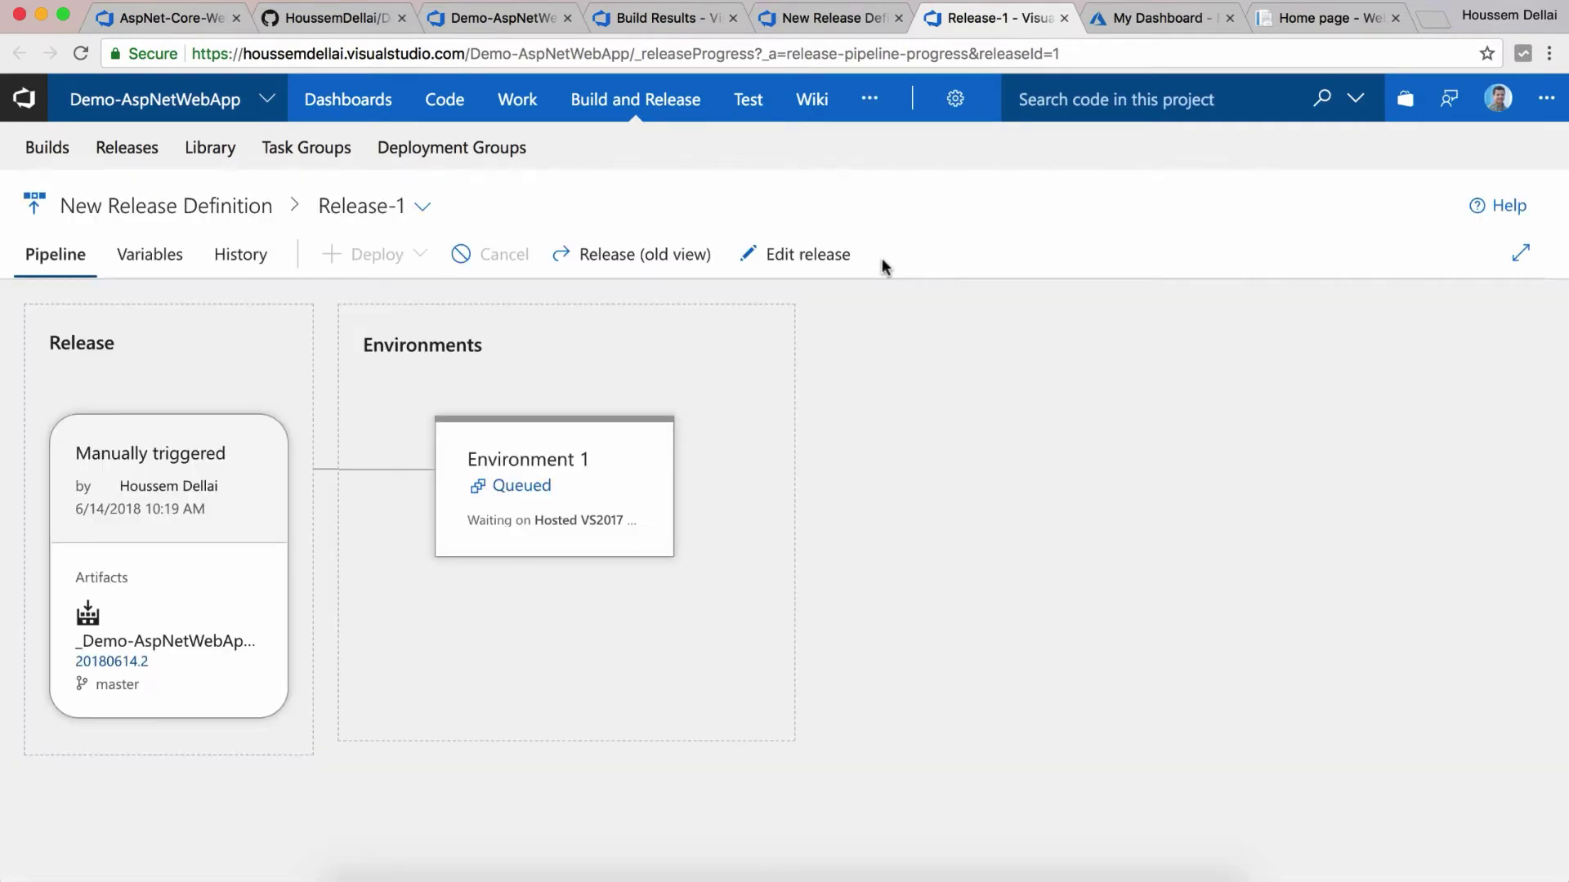
Step: Watch Environment 1's deployment logs until Release-1 succeeds, then view the web app's portal overview
mouse_move(654, 581)
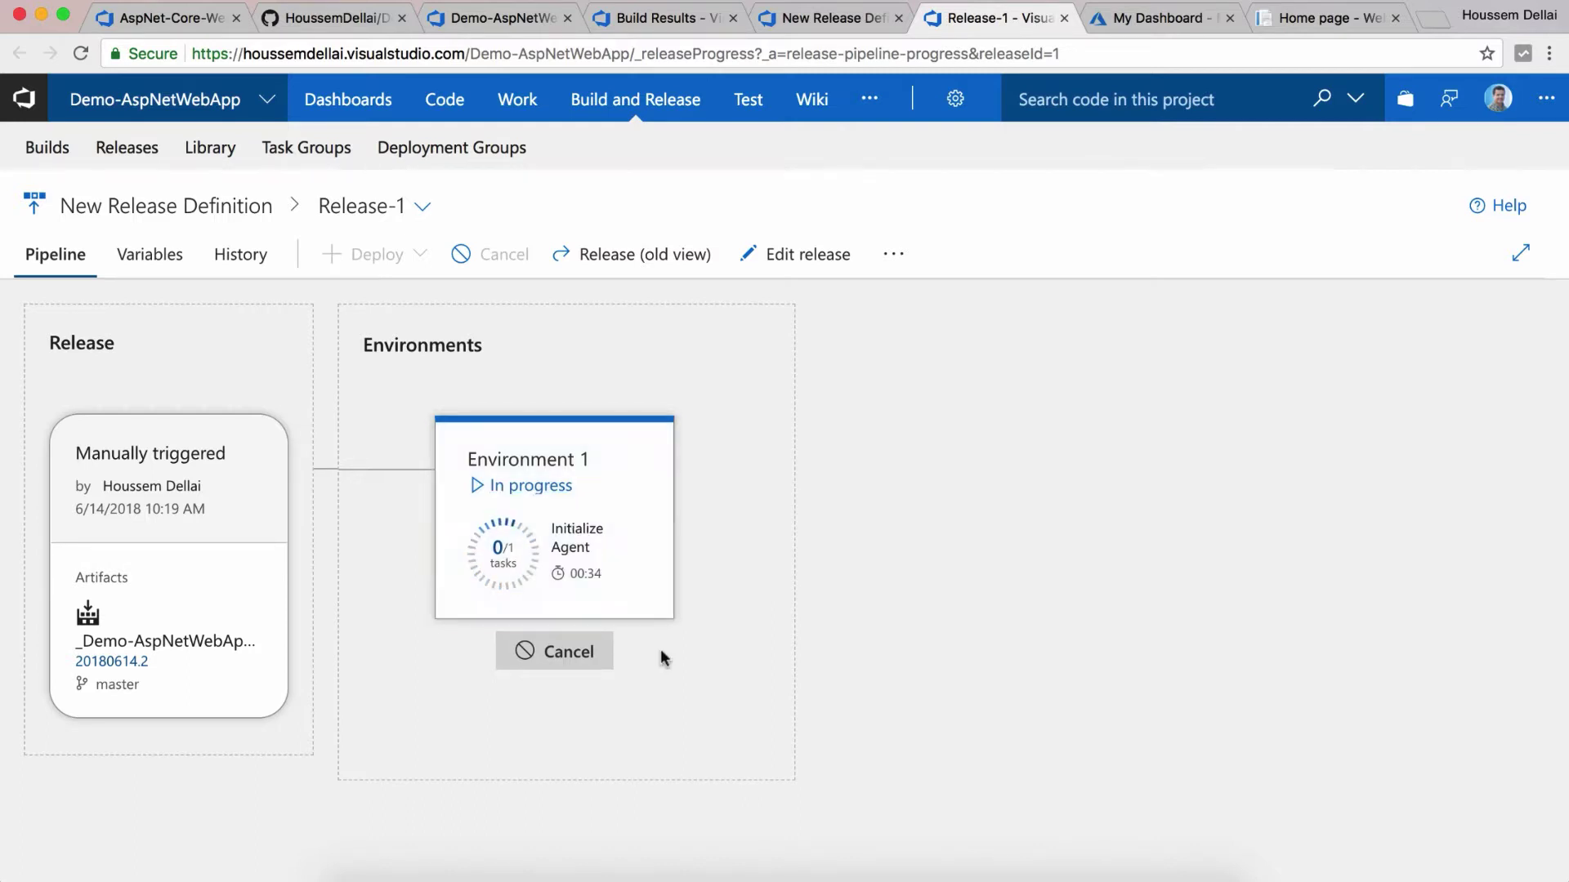
click(552, 489)
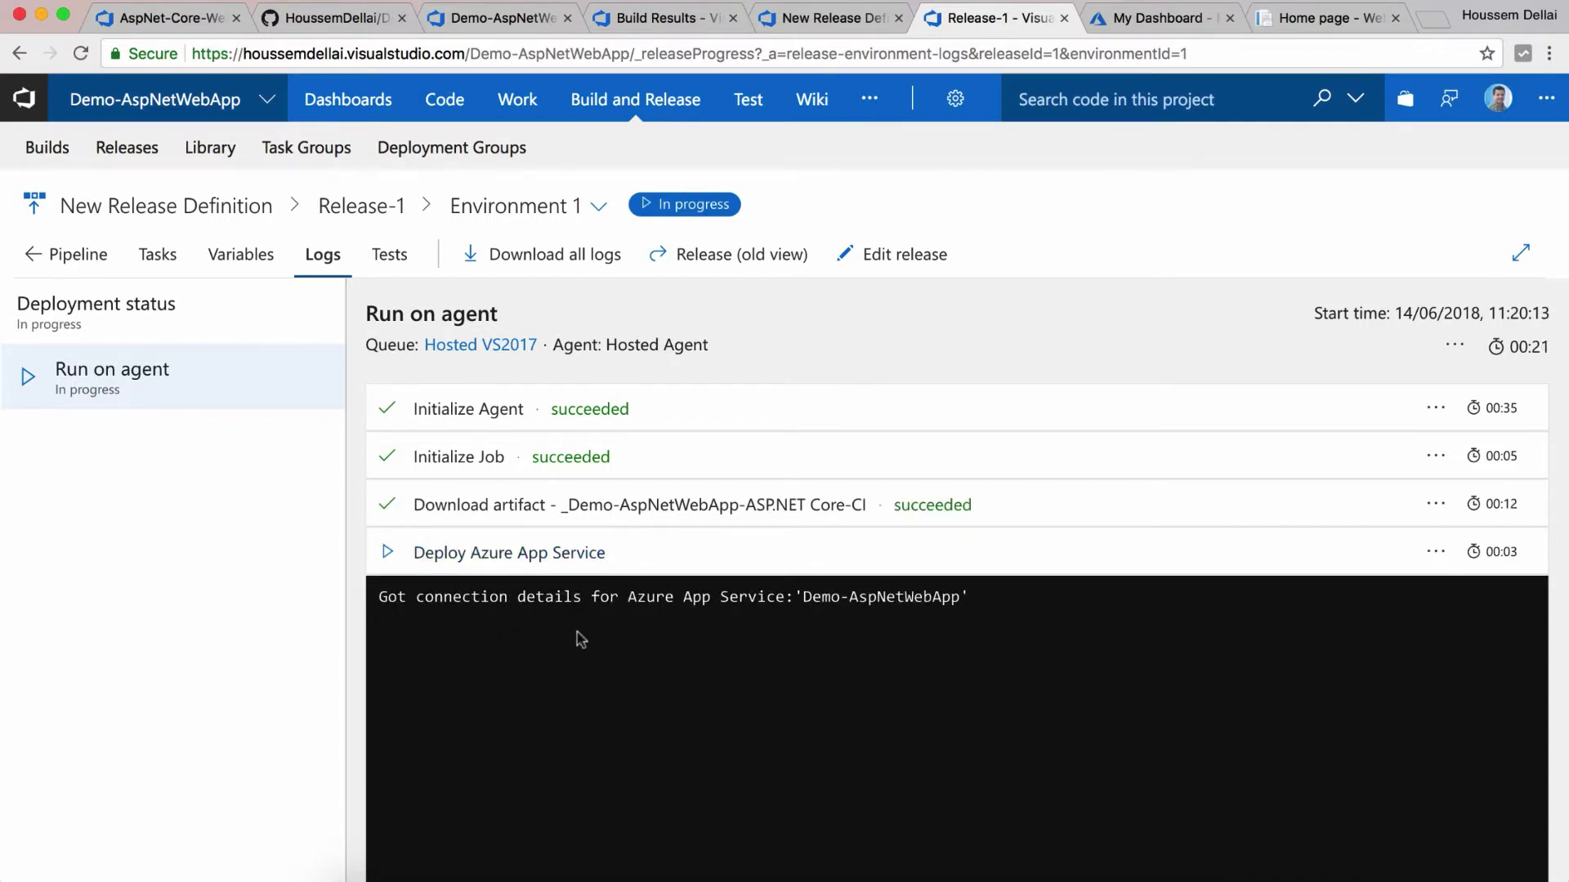
scroll(580, 639, down, 3)
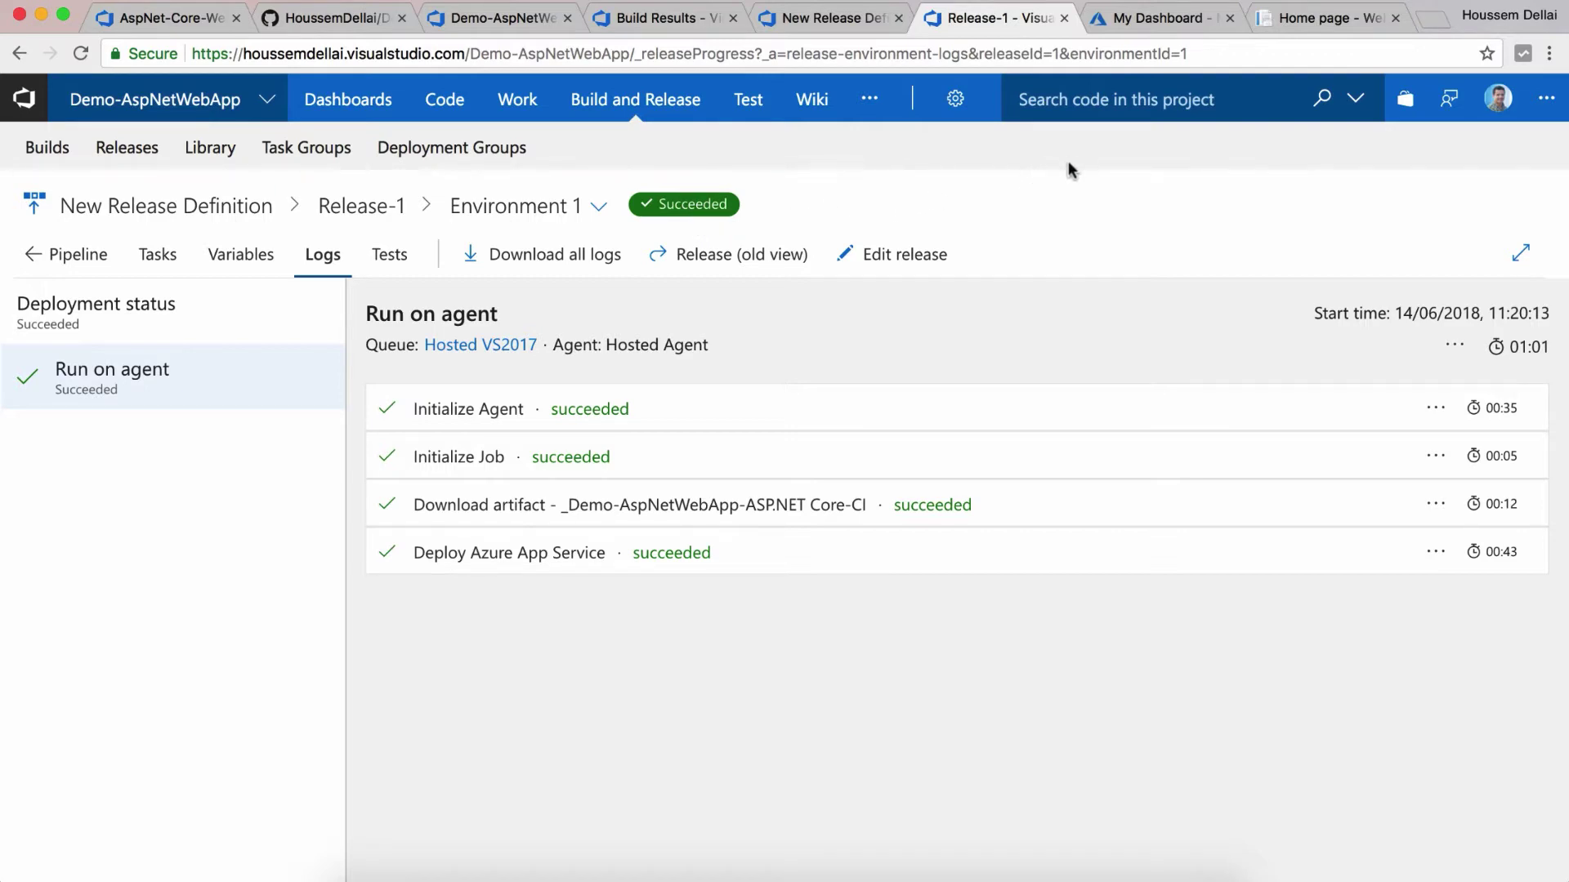
click(1144, 24)
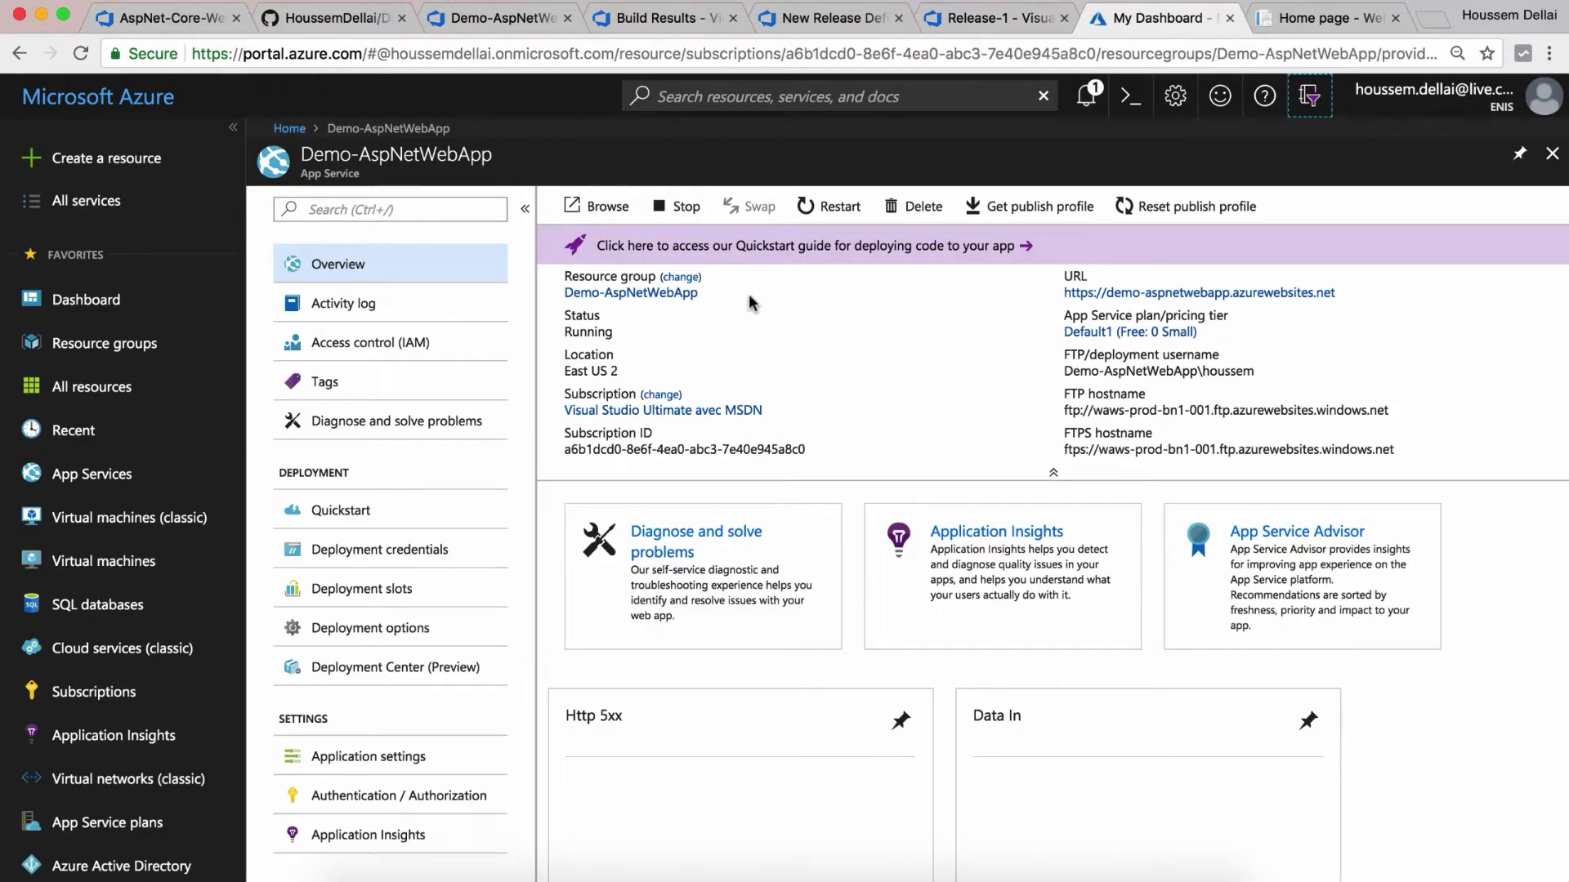
Step: Browse the live site demo-aspnetwebapp.azurewebsites.net and compare it with the locally running copy
right_click(600, 210)
key(Escape)
click(600, 207)
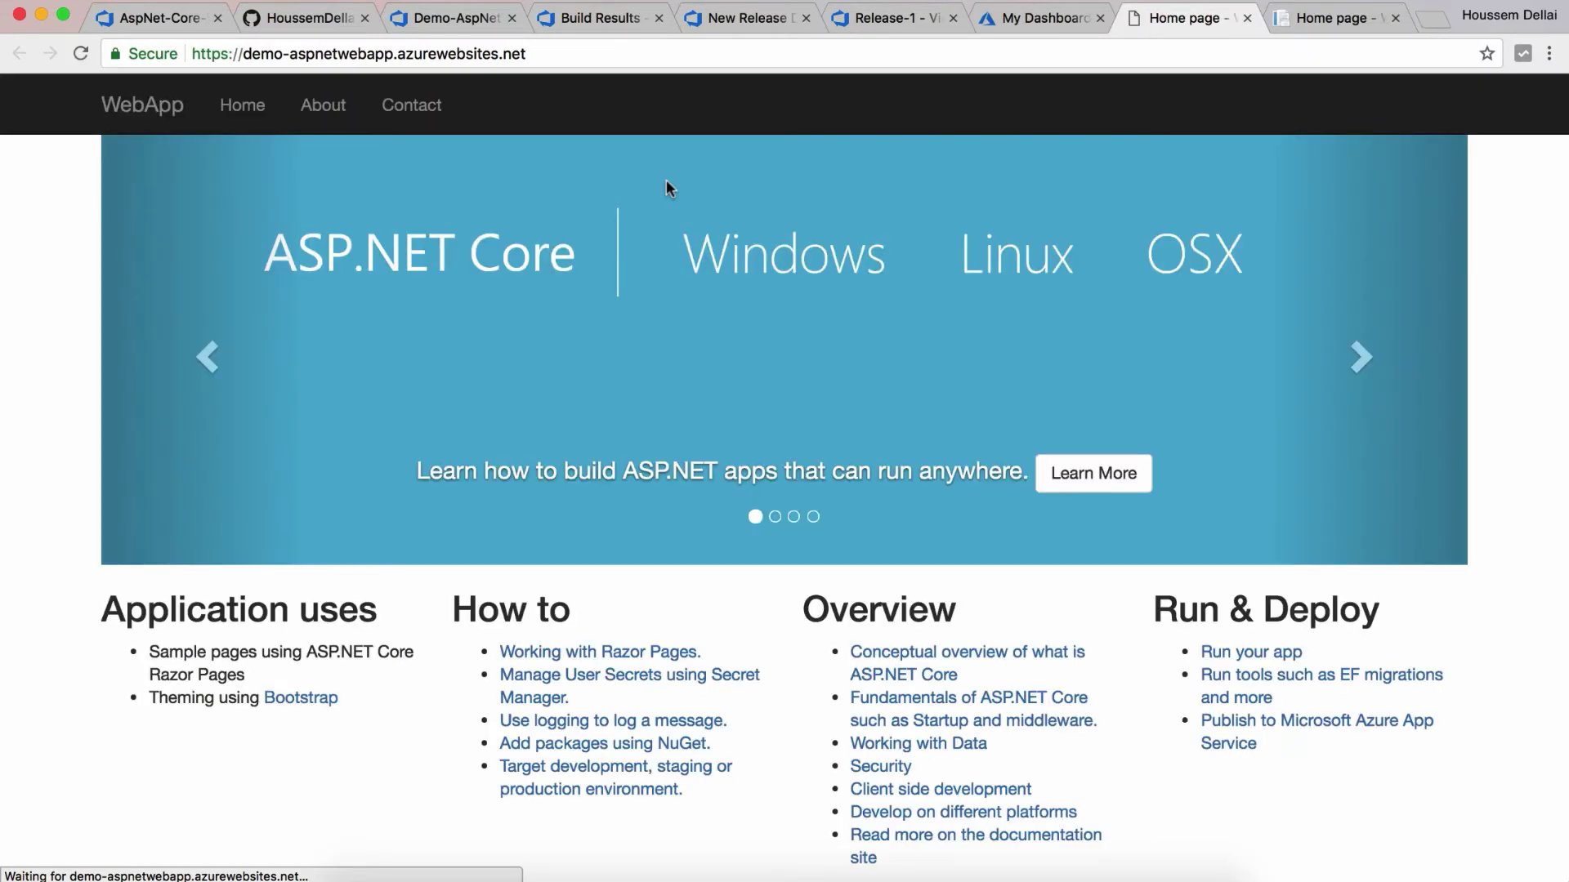
click(1336, 18)
click(1187, 18)
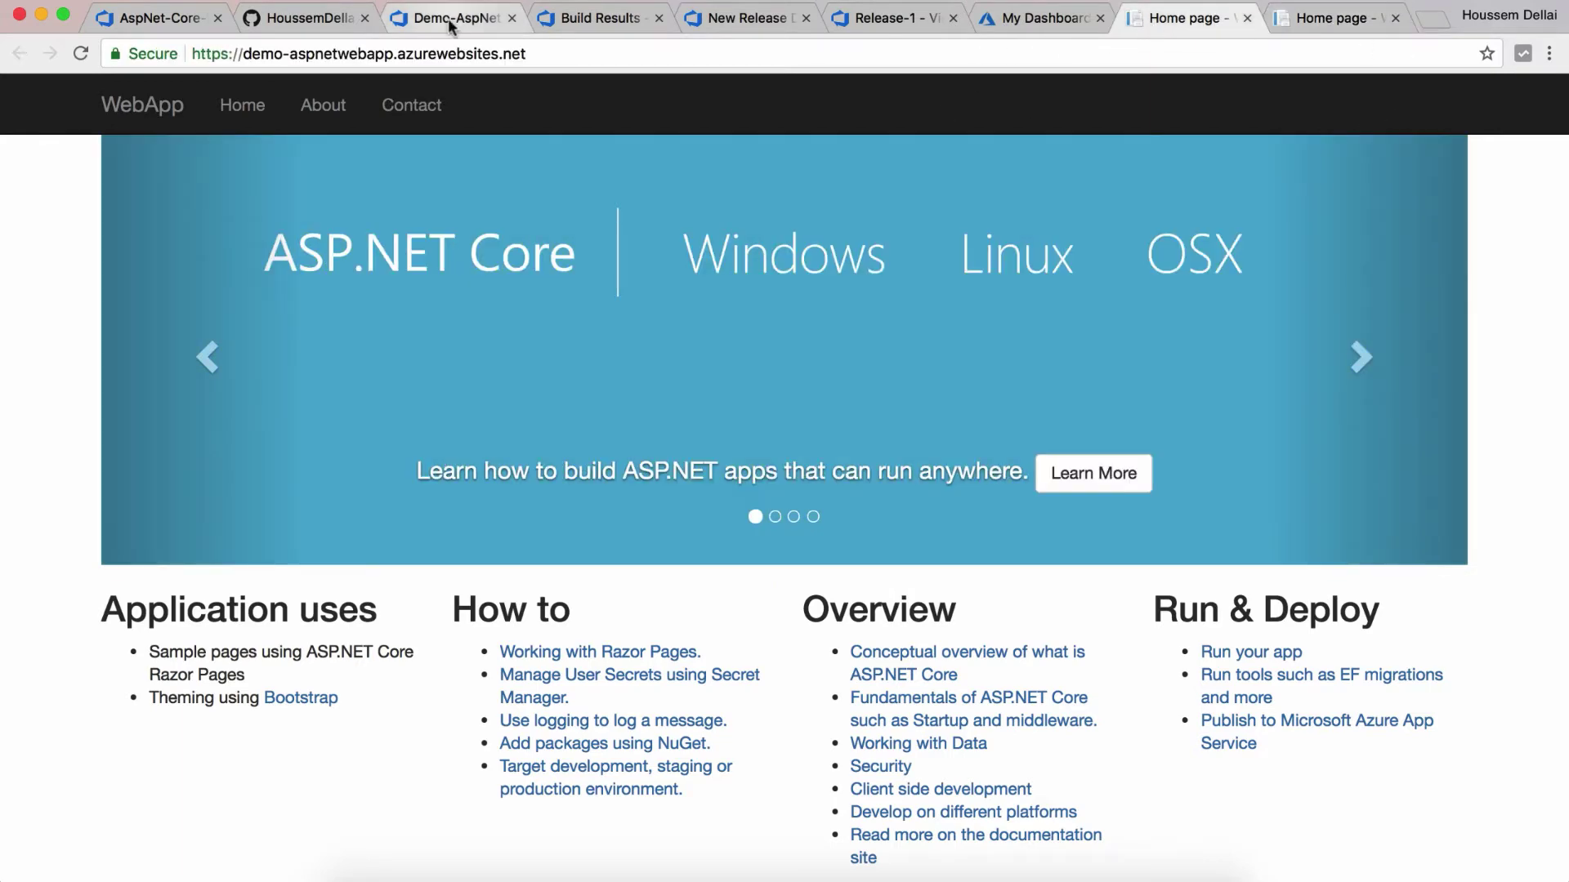
click(459, 19)
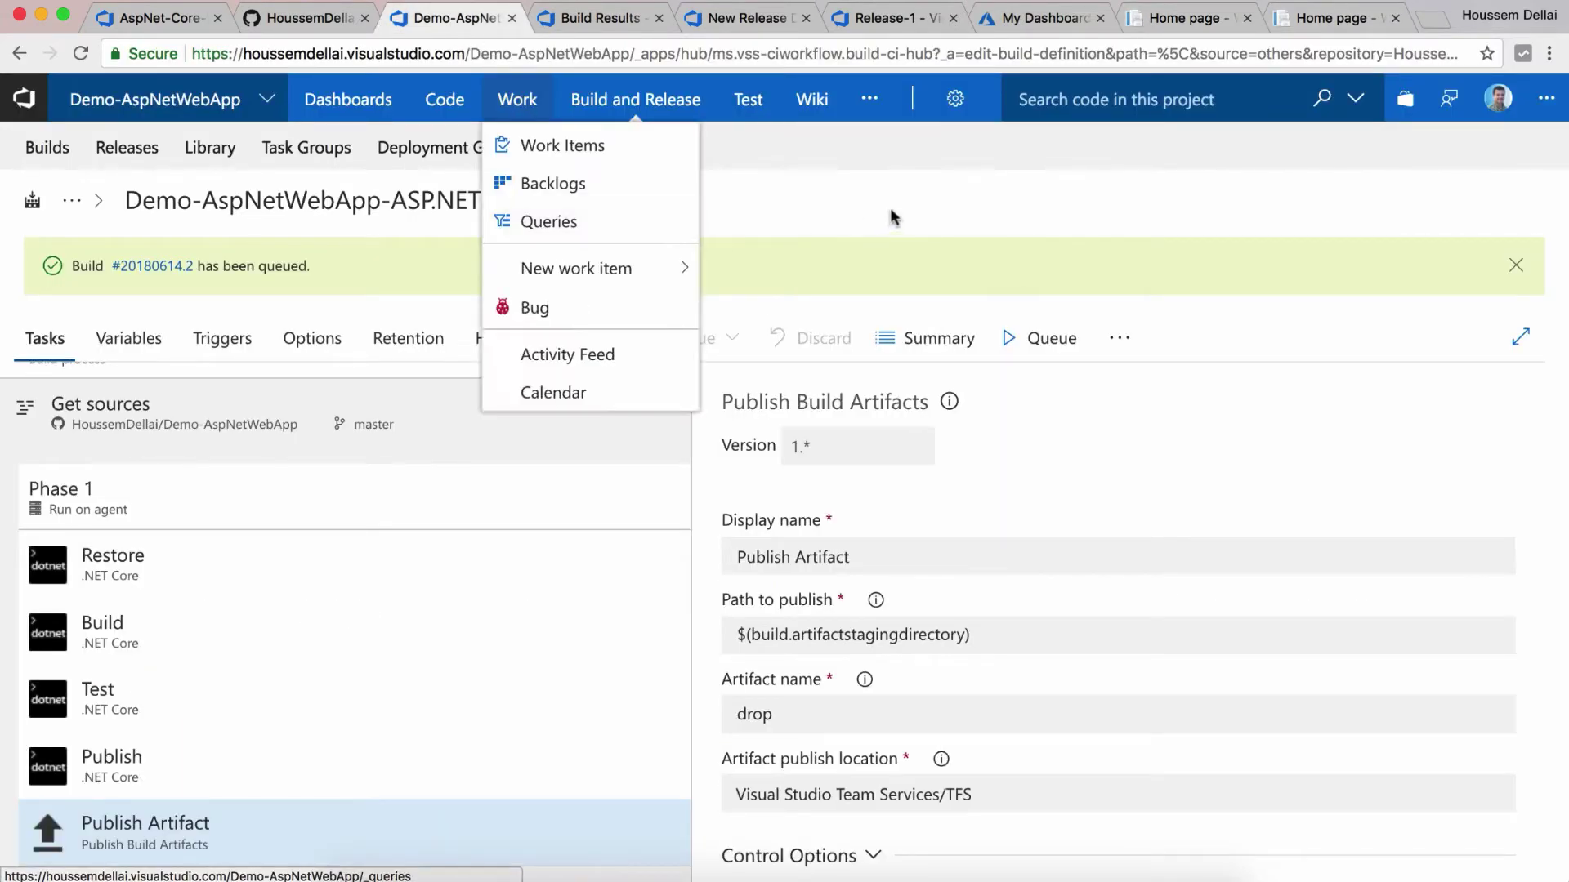
click(740, 18)
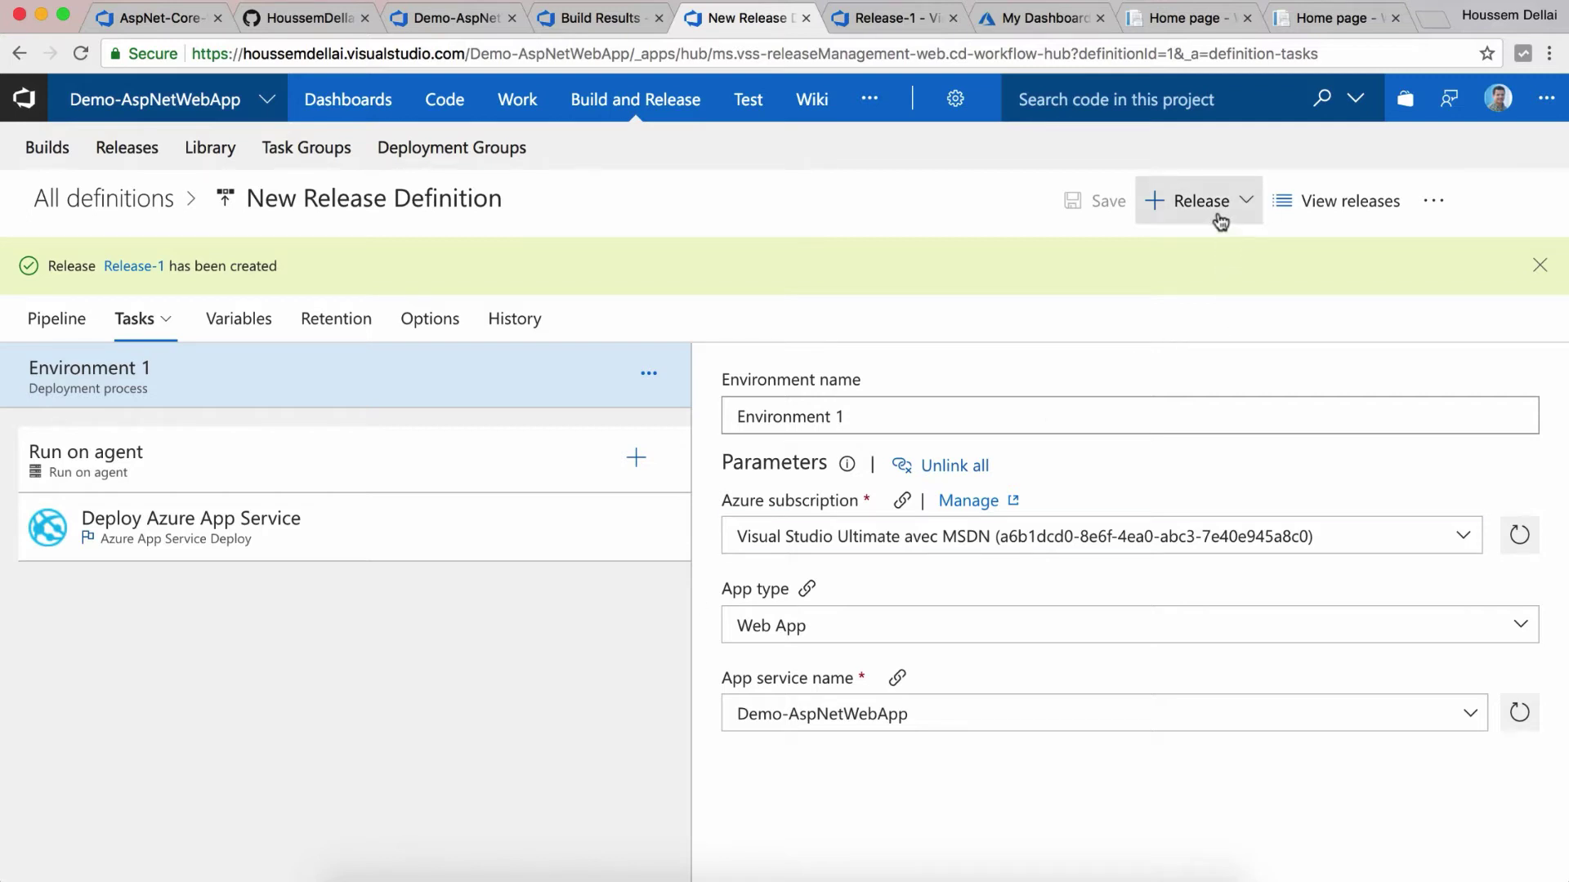
click(490, 22)
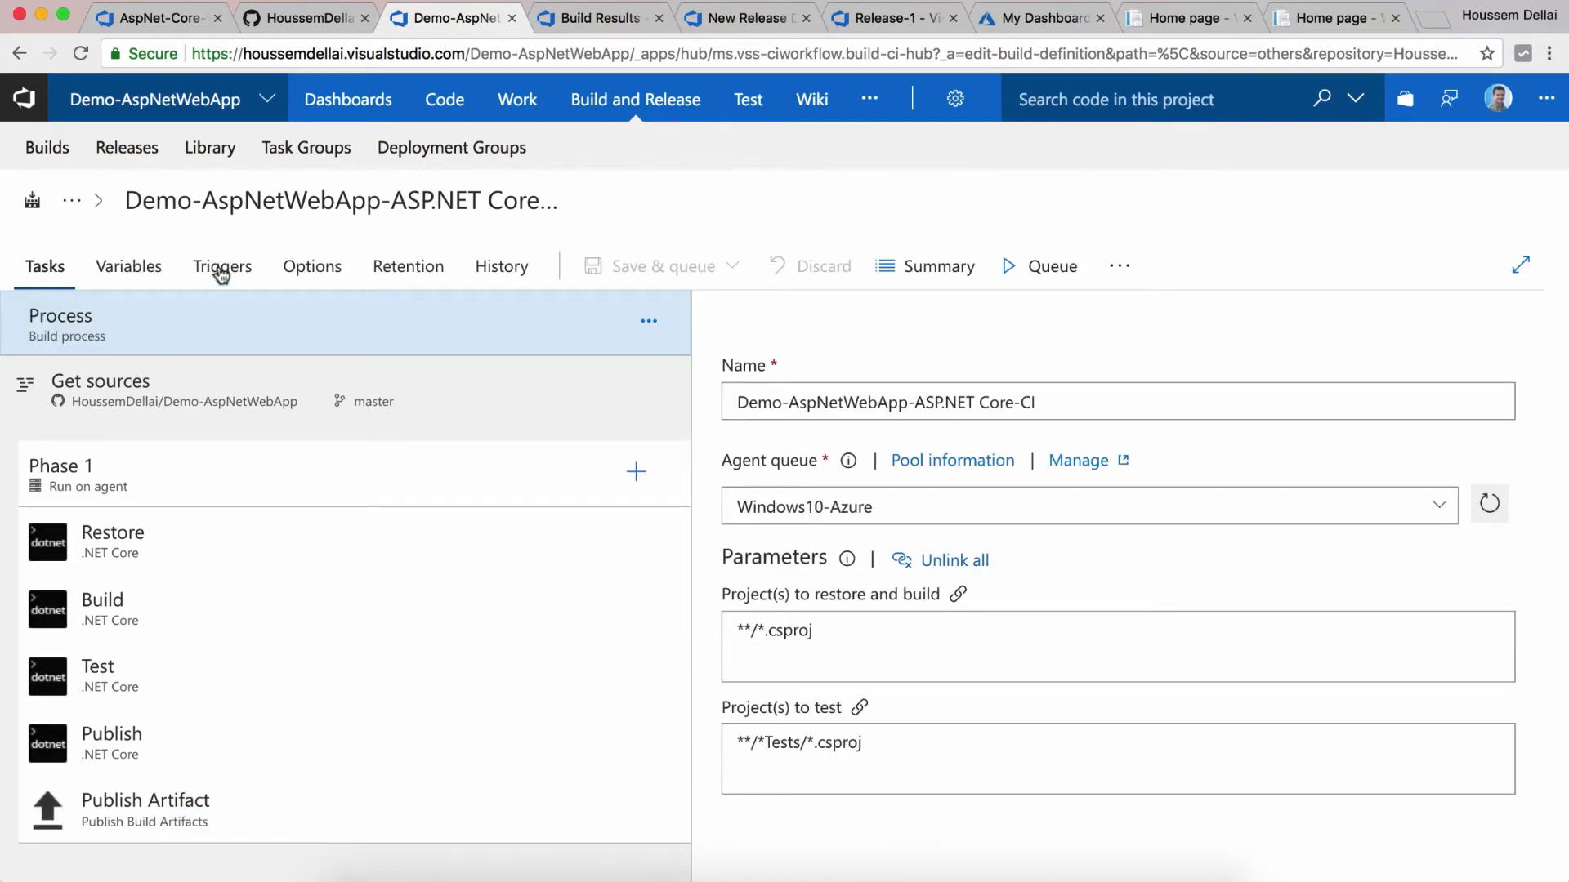
Step: Enable continuous integration in the build's Triggers settings and save the build definition
click(220, 271)
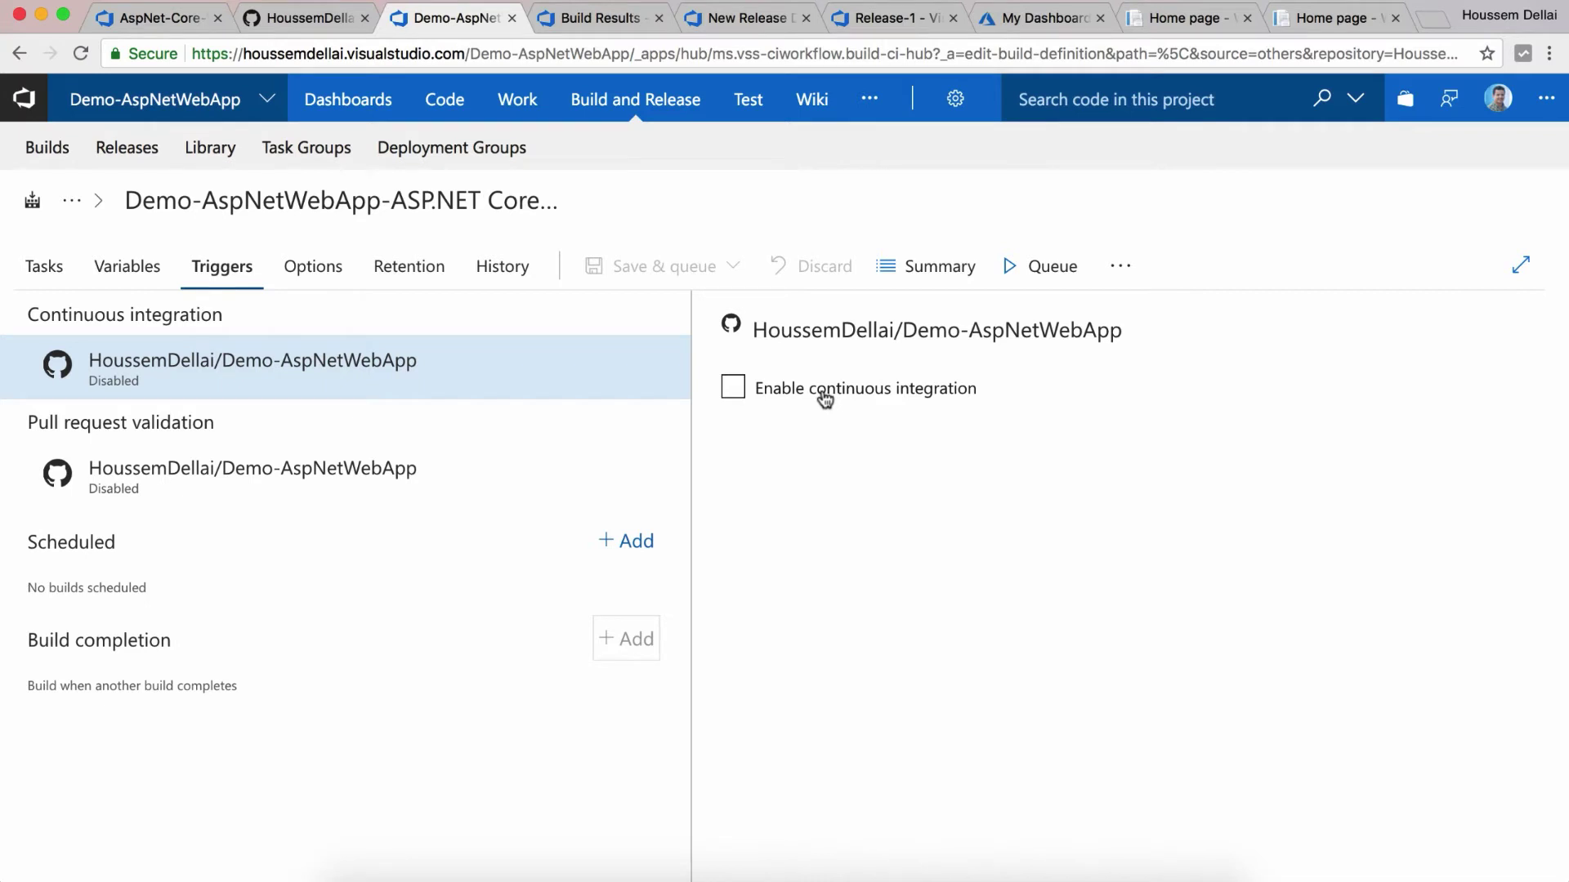
click(825, 399)
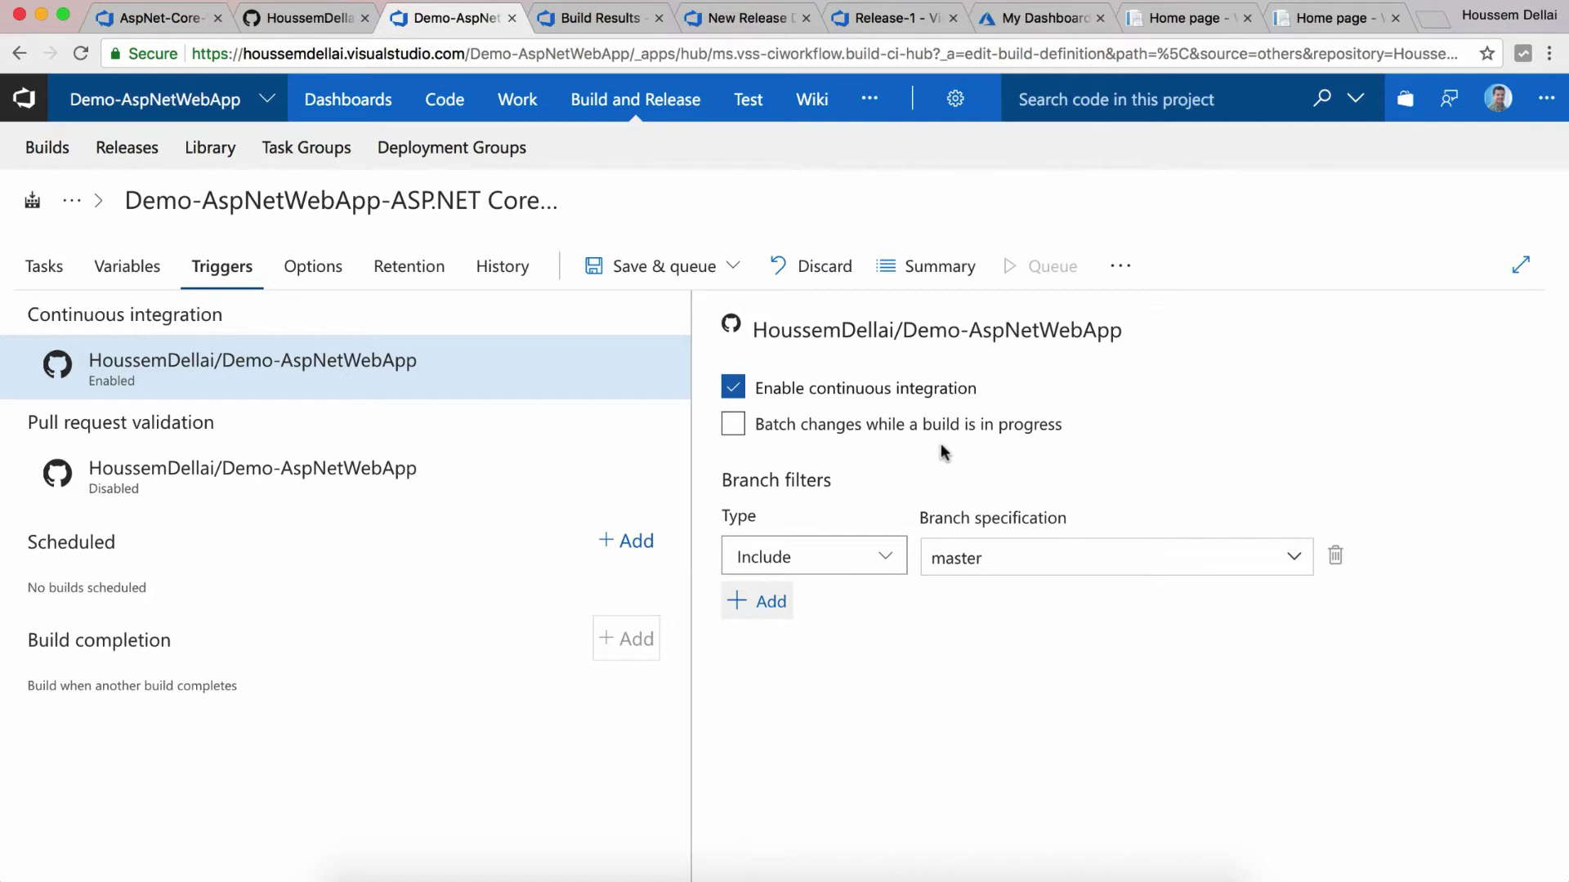
click(663, 281)
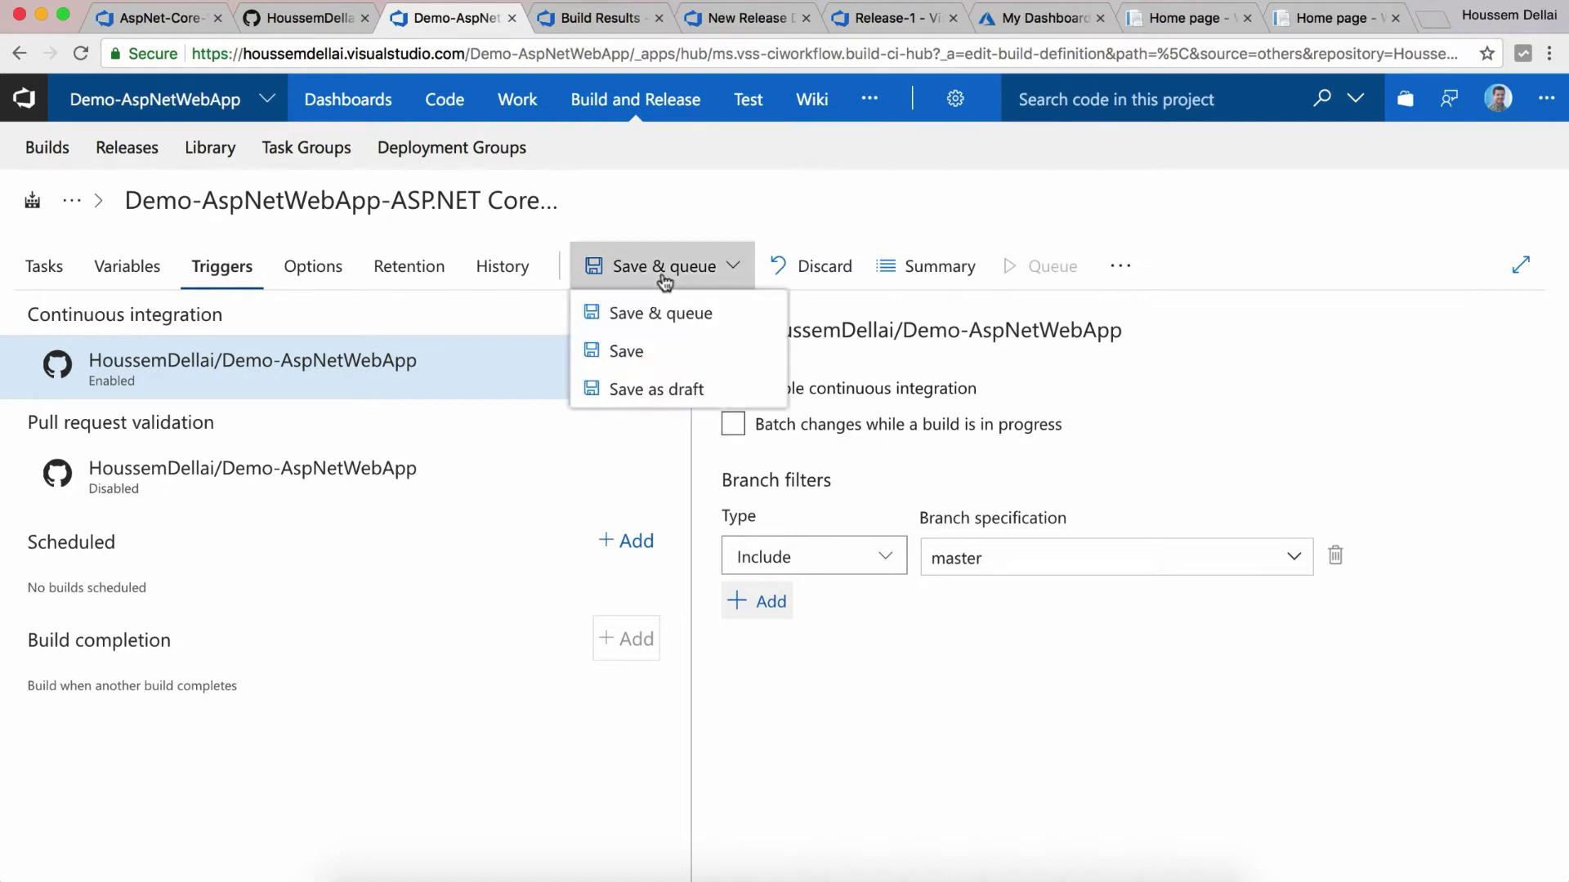
click(659, 362)
click(896, 585)
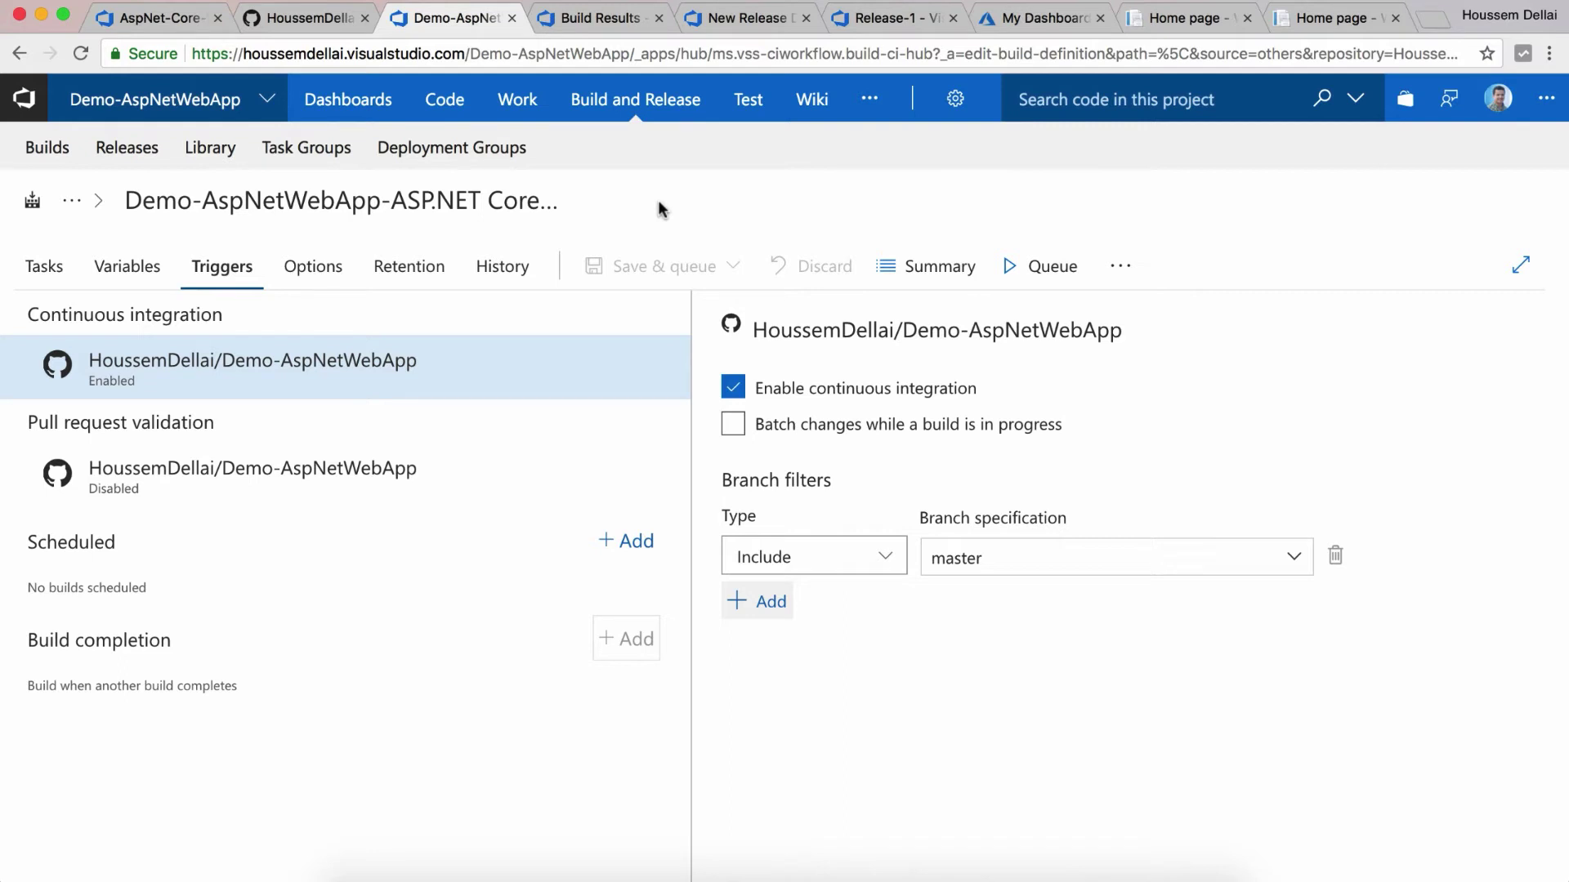
click(764, 20)
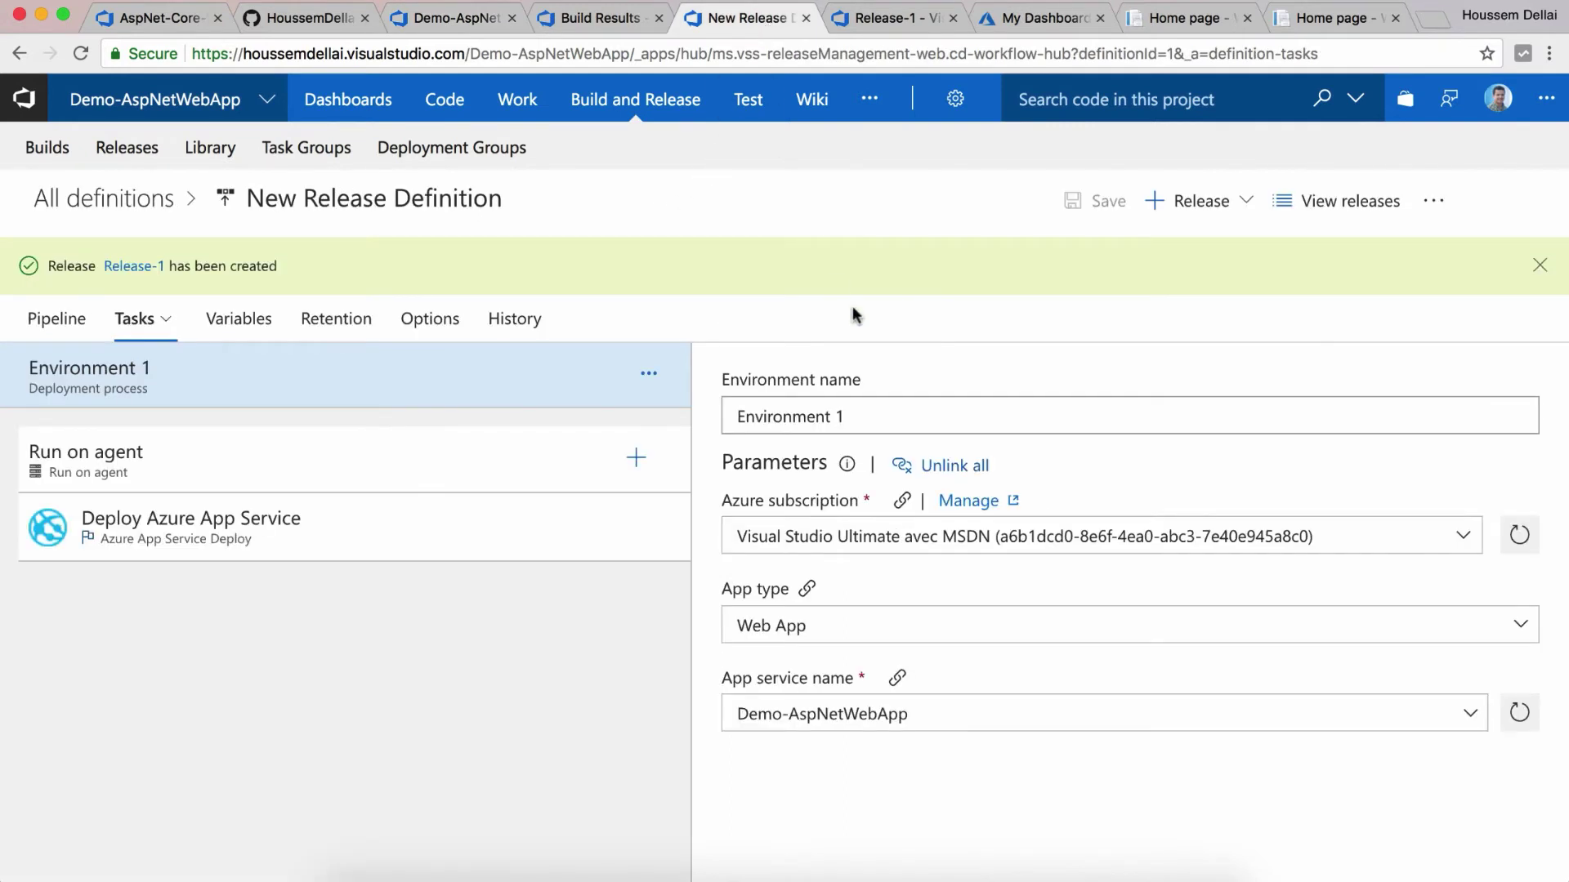
Step: Enable the artifact's continuous deployment trigger and save the release definition
click(1538, 268)
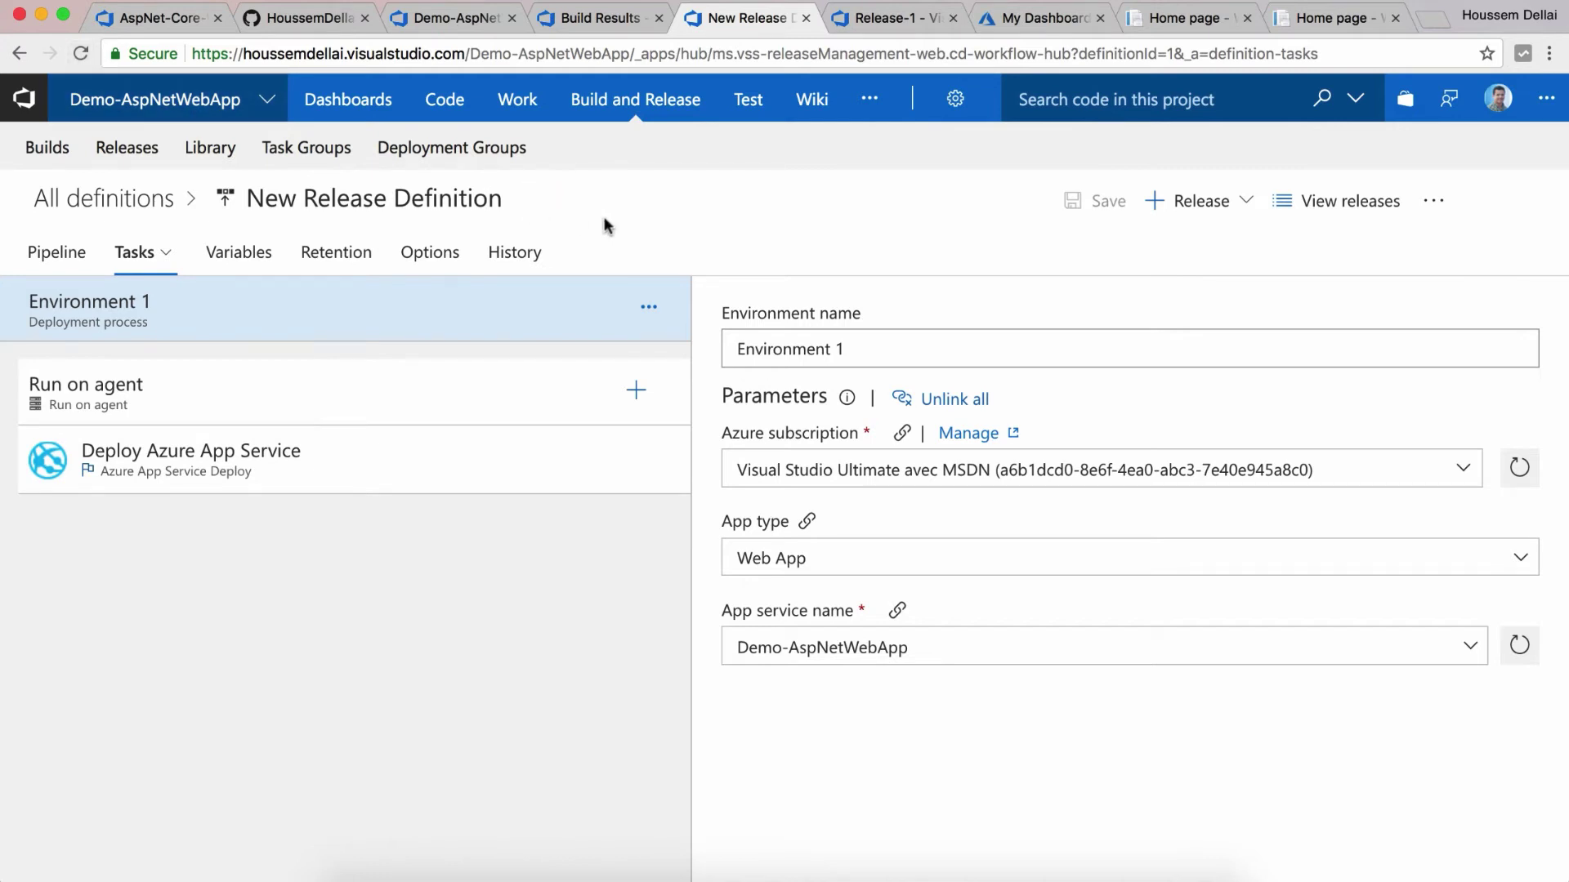
click(58, 253)
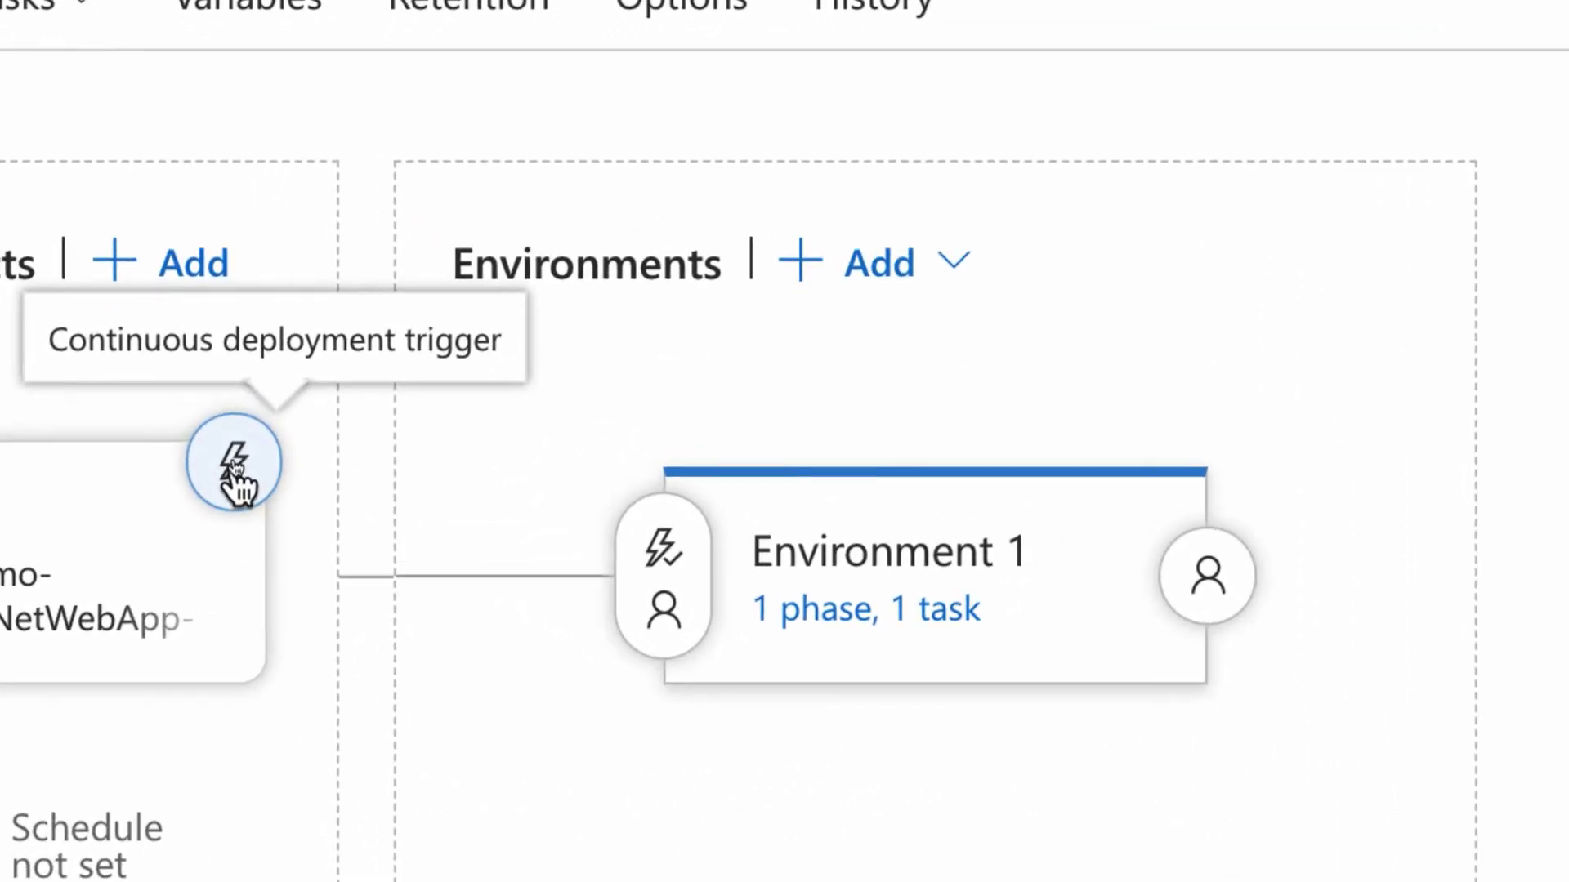
click(235, 464)
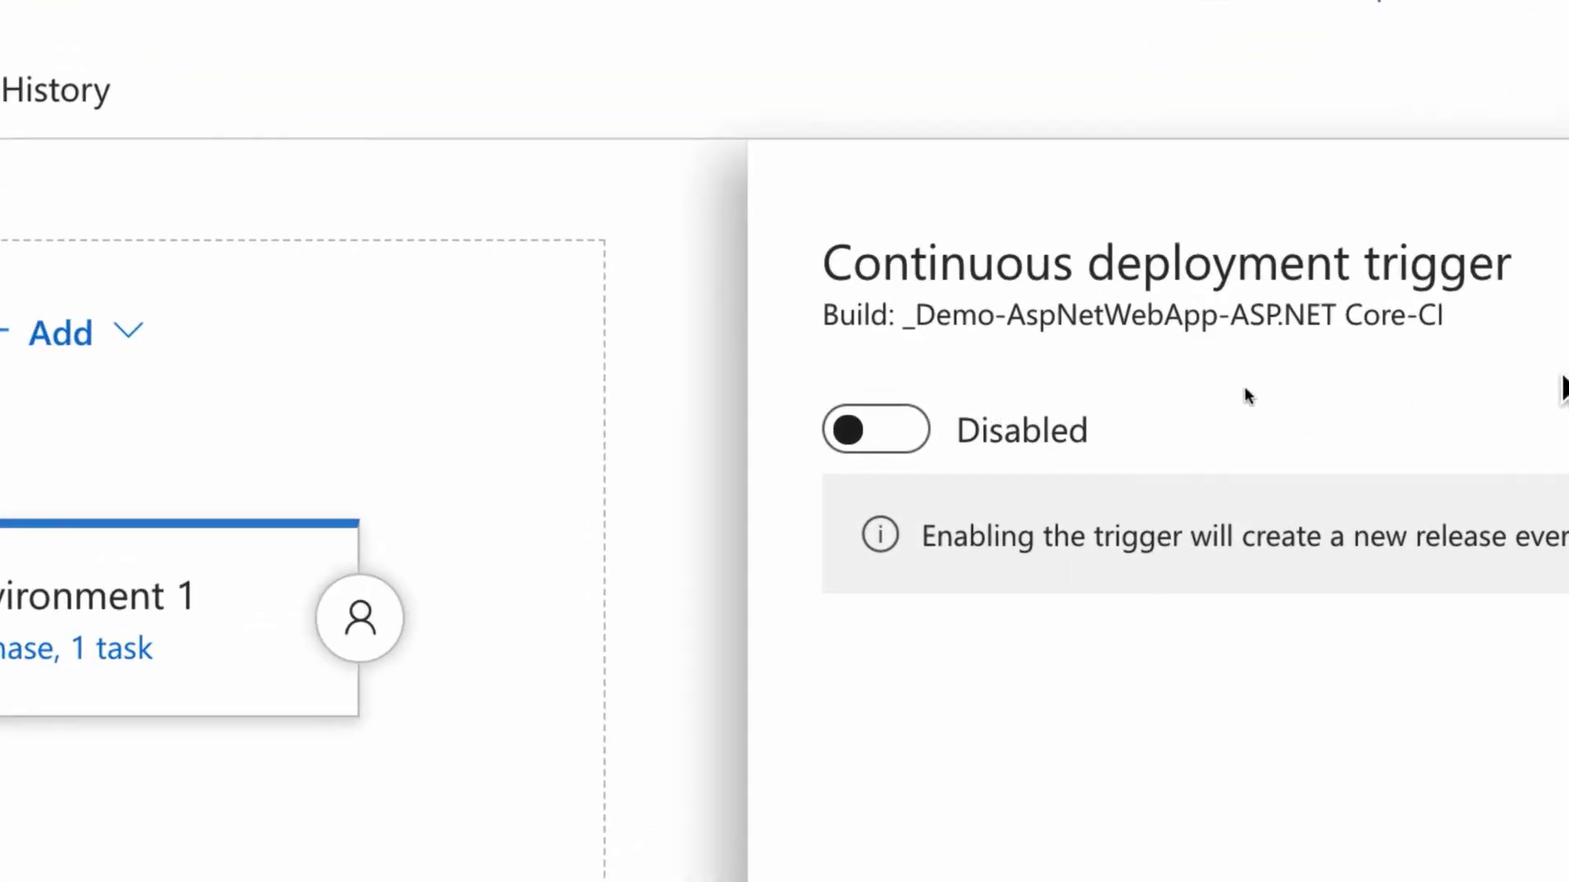
click(915, 437)
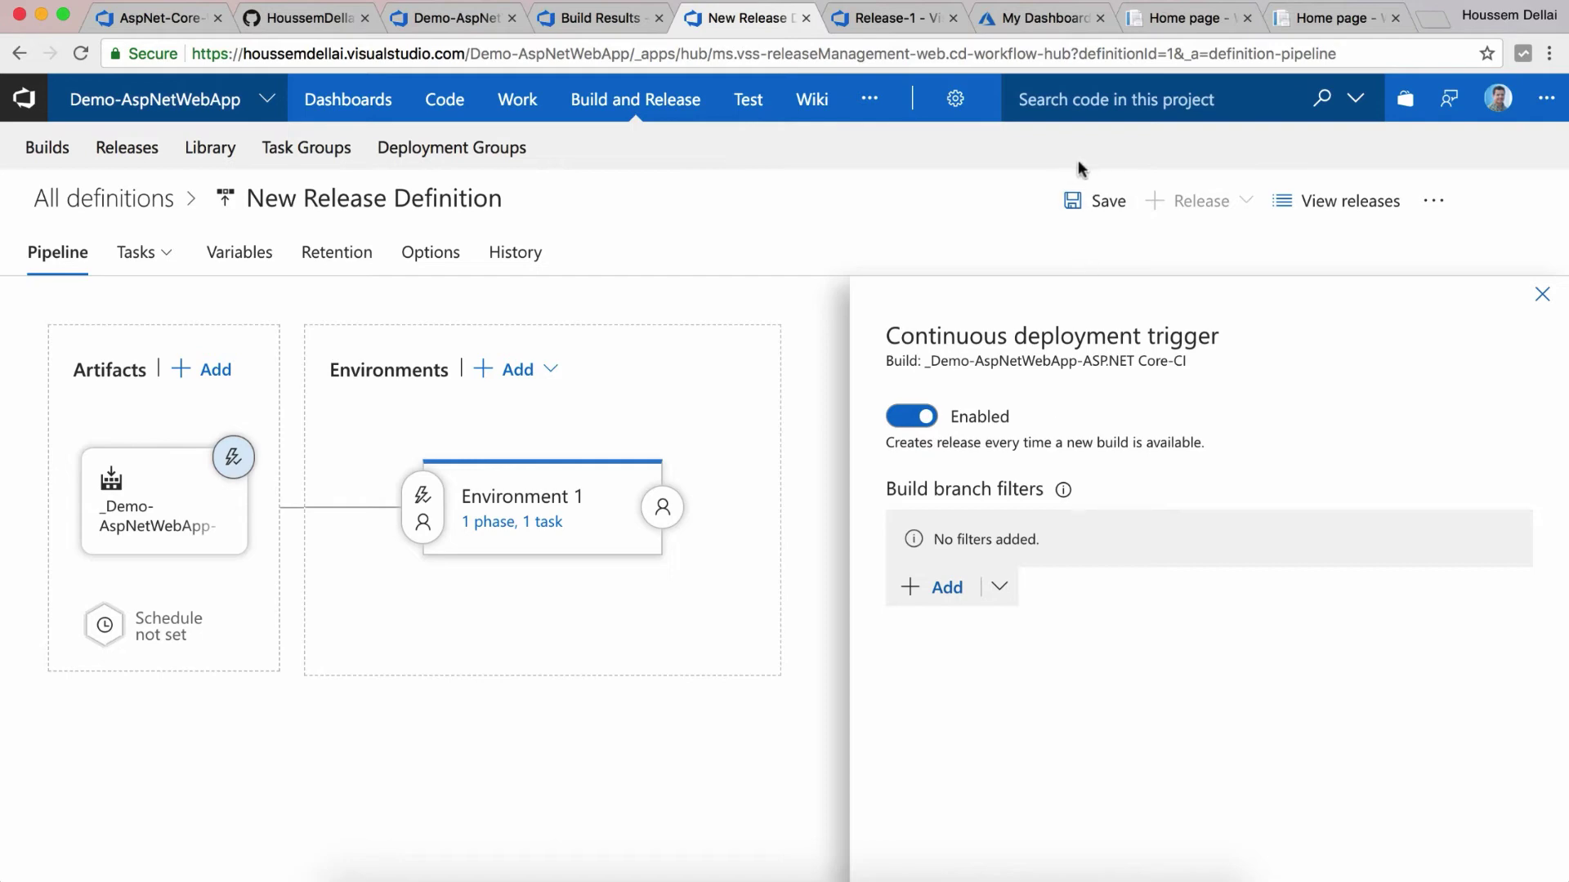
click(1089, 201)
click(909, 585)
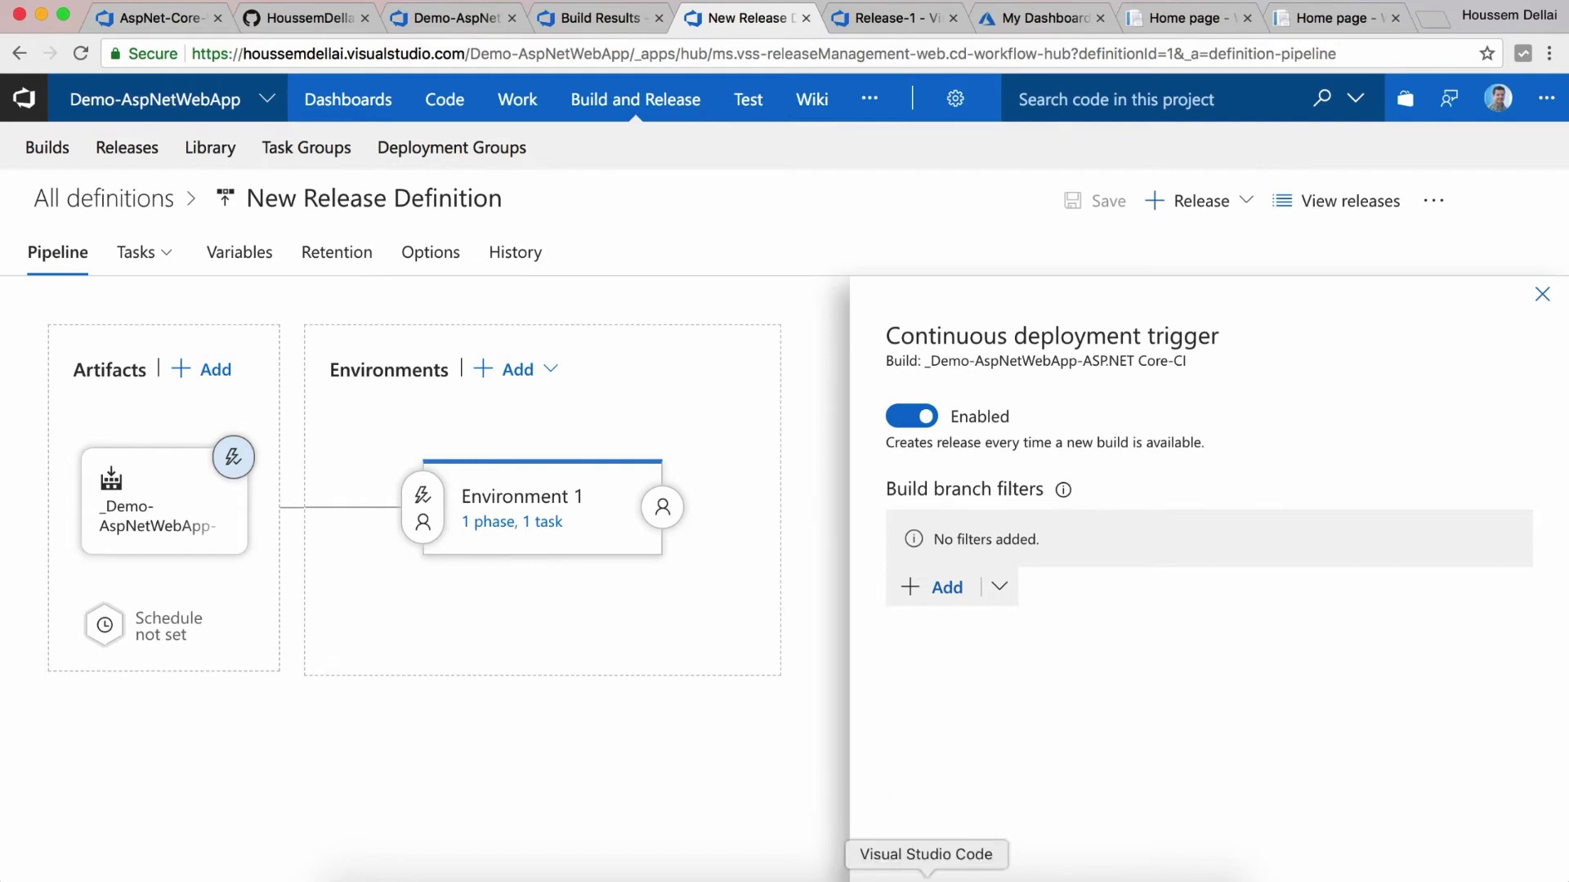
click(926, 877)
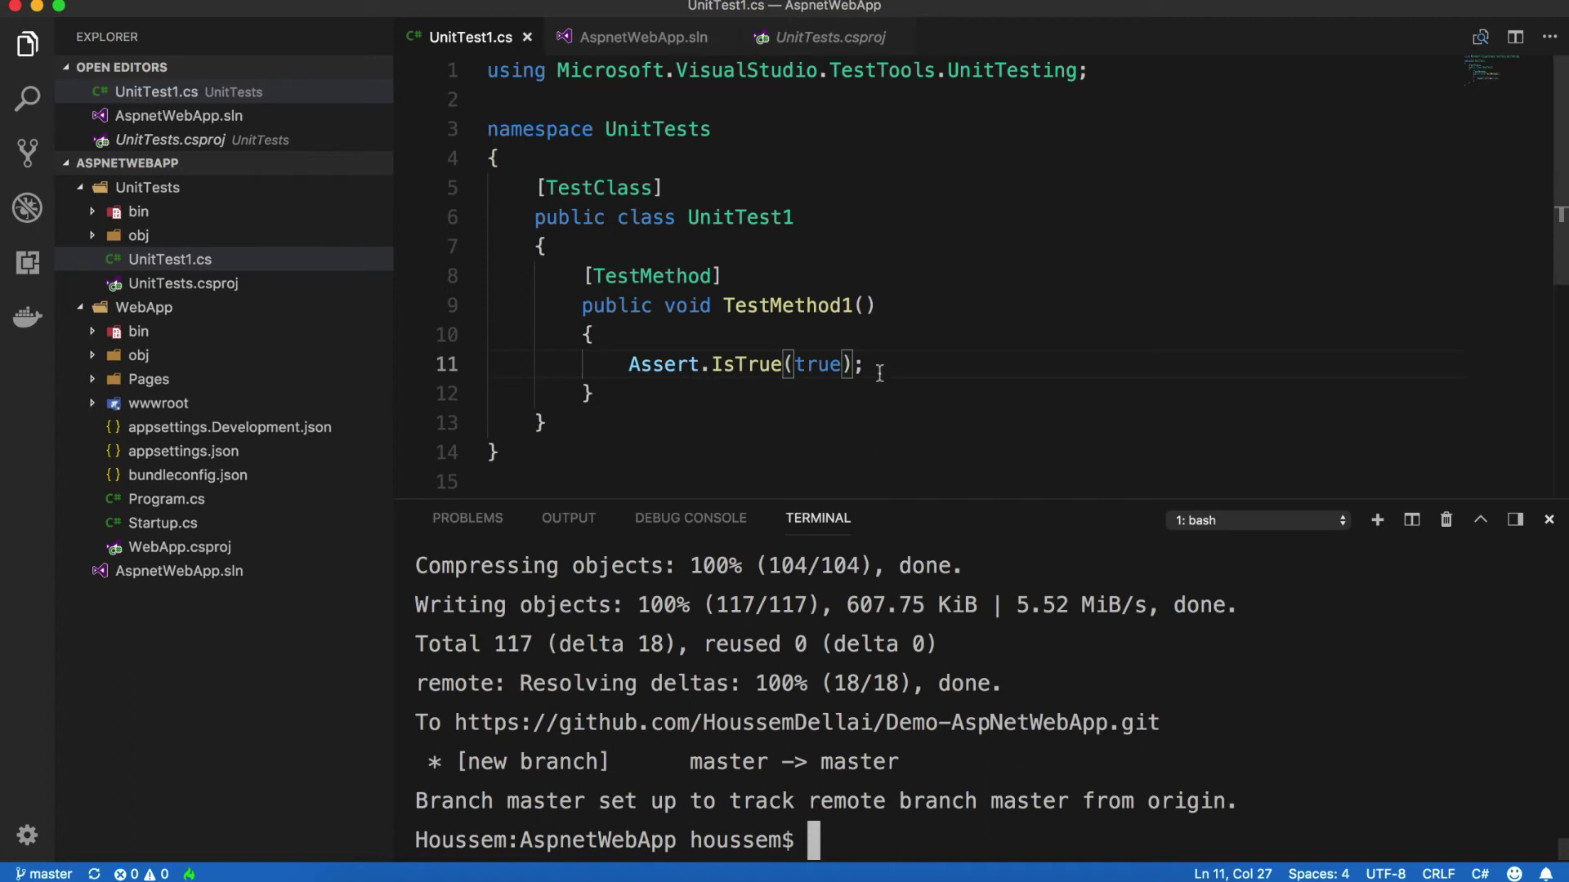
Step: In Pages/Index.cshtml, add 'using VSTS & Azure.' to the end of the first carousel caption
click(855, 307)
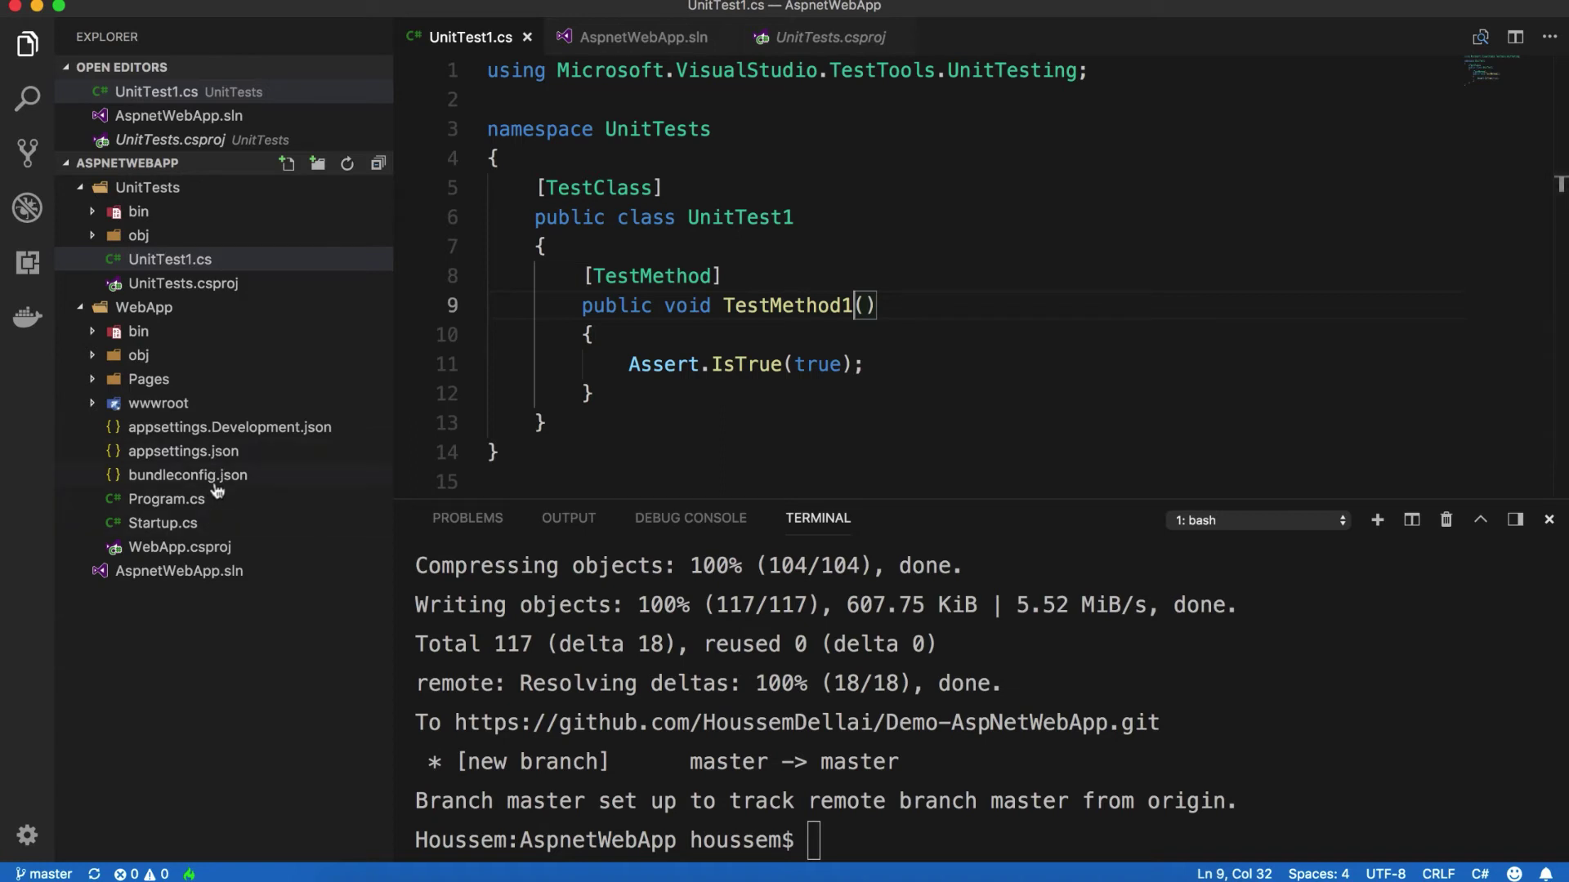
click(161, 379)
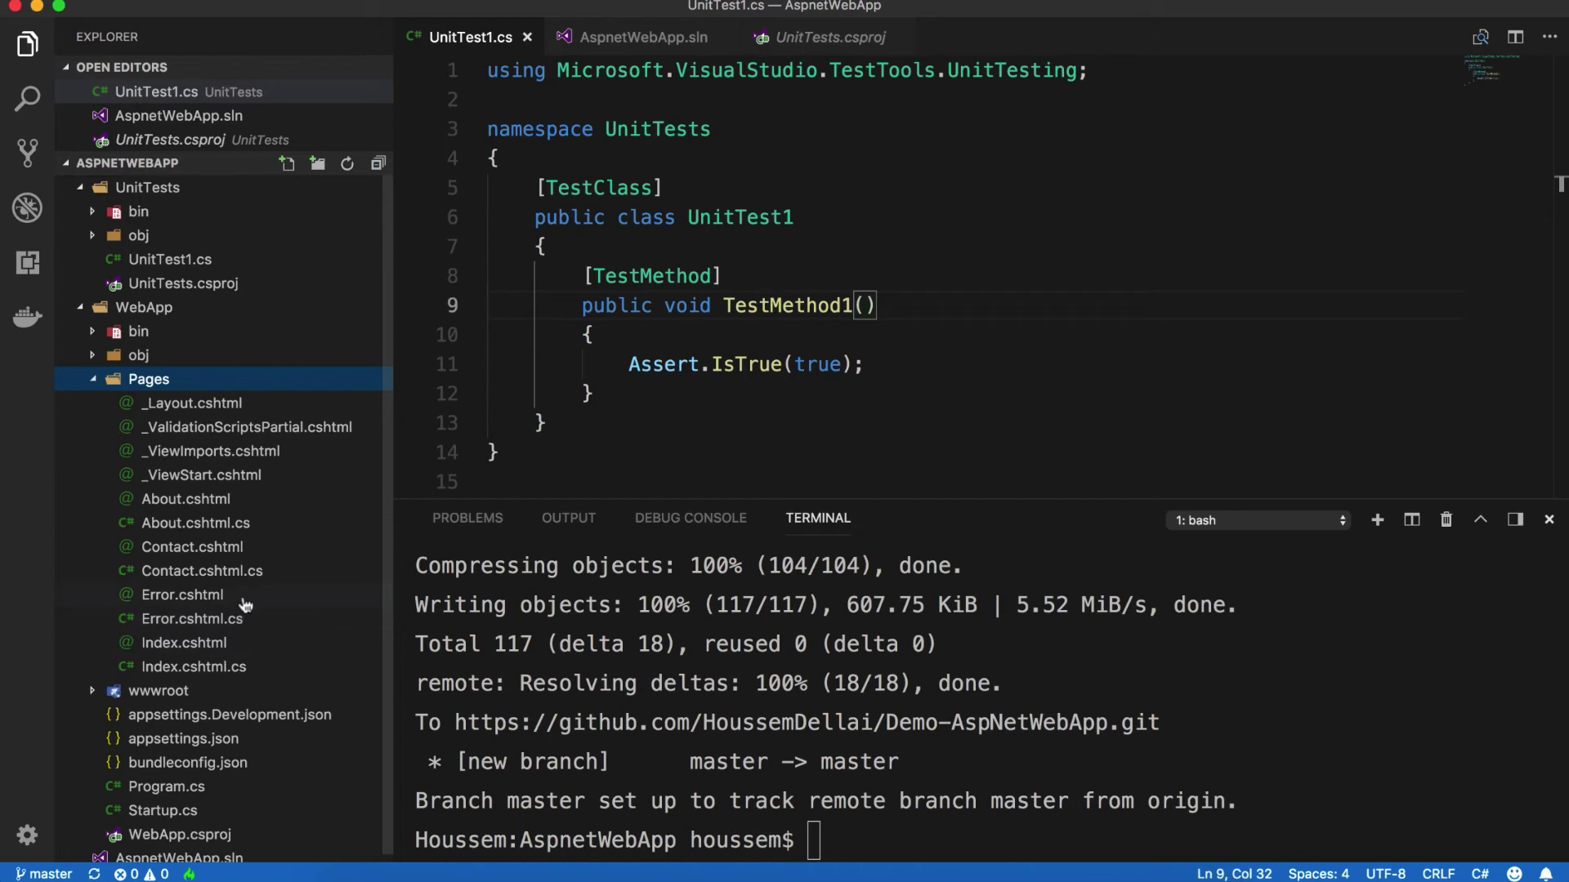
double_click(238, 644)
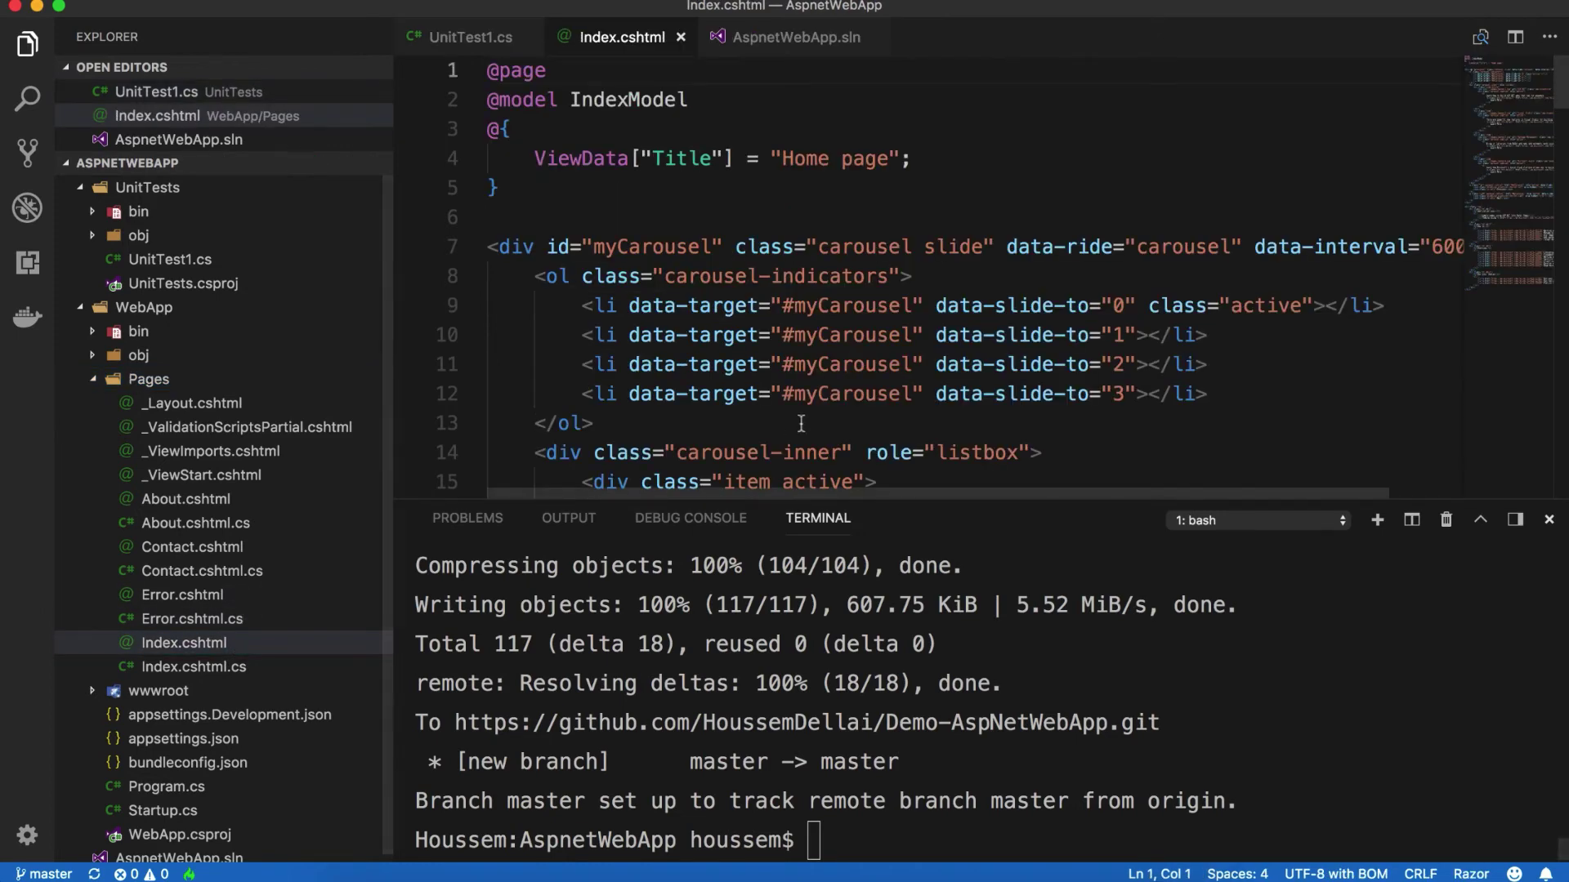
scroll(866, 318, down, 5)
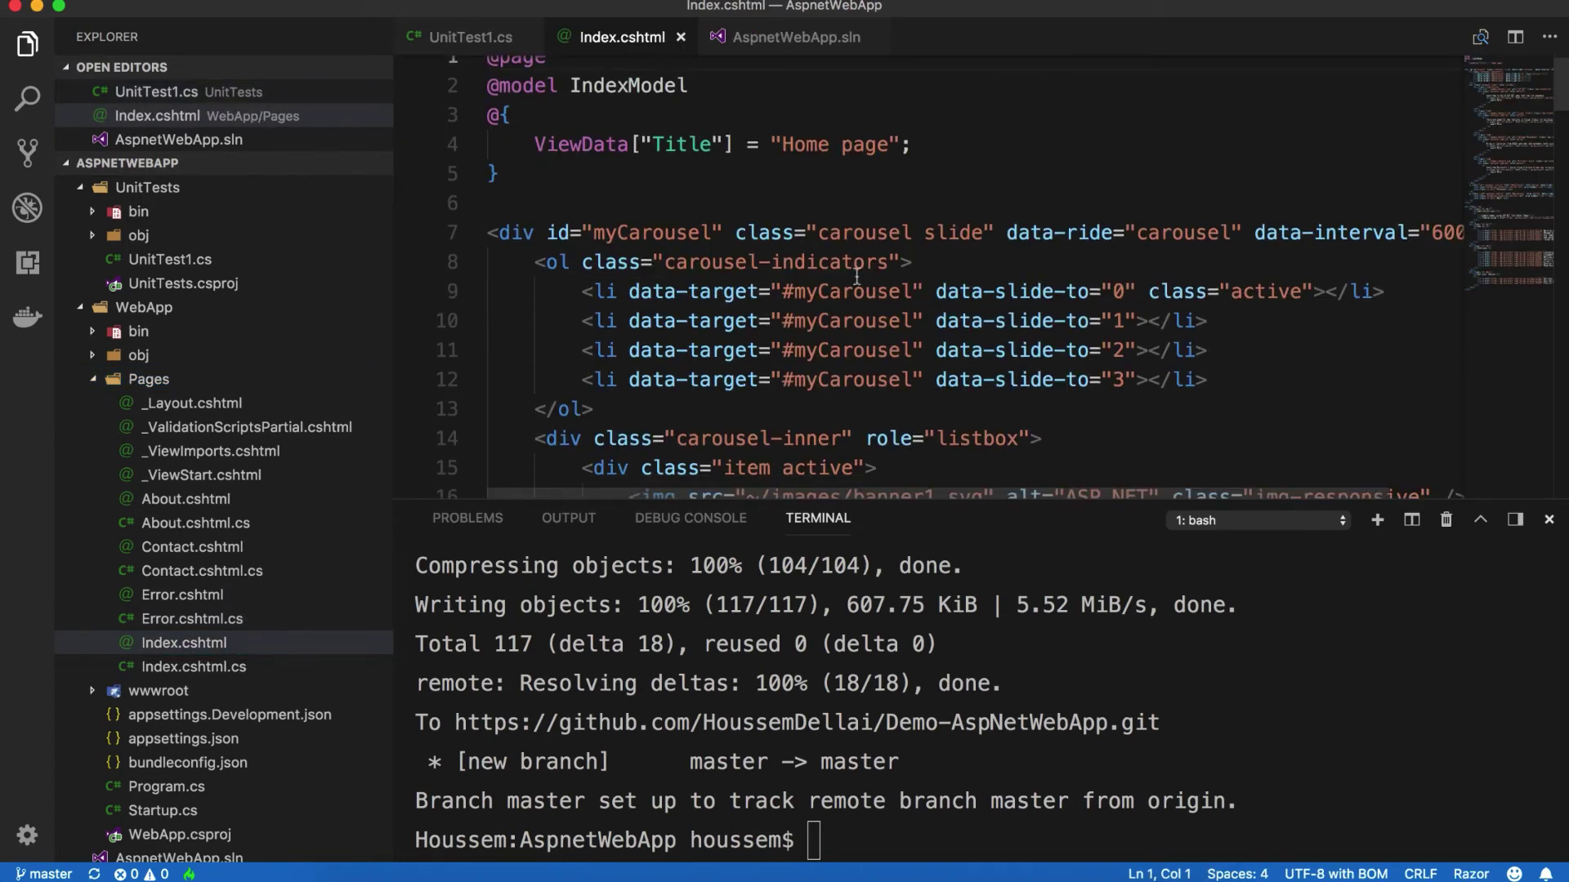
click(1290, 300)
key(Return)
text(using )
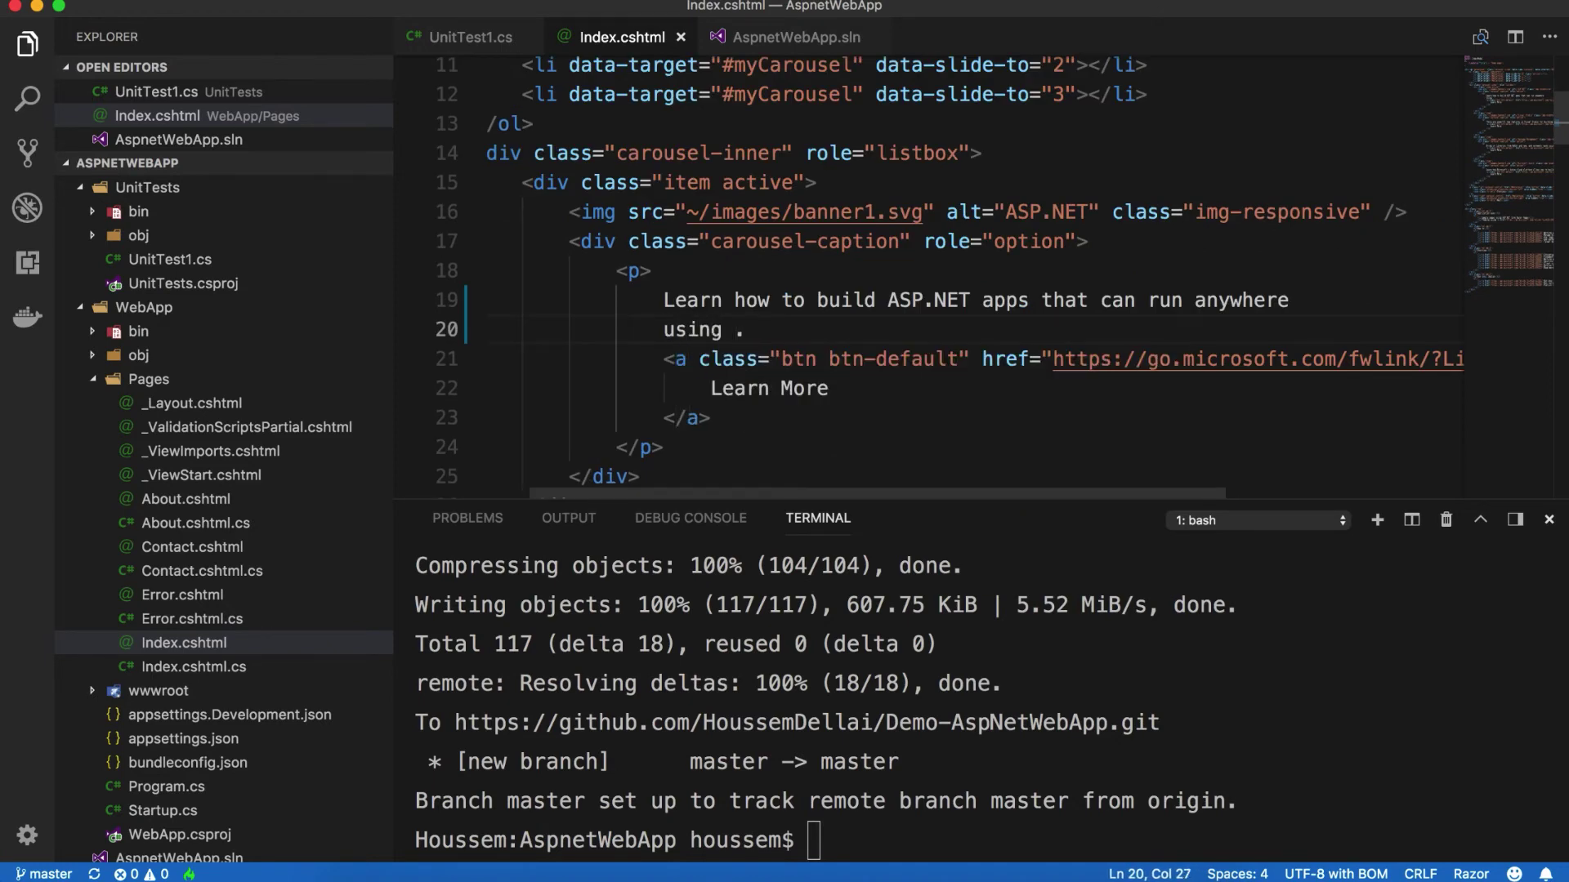
text(VSTS )
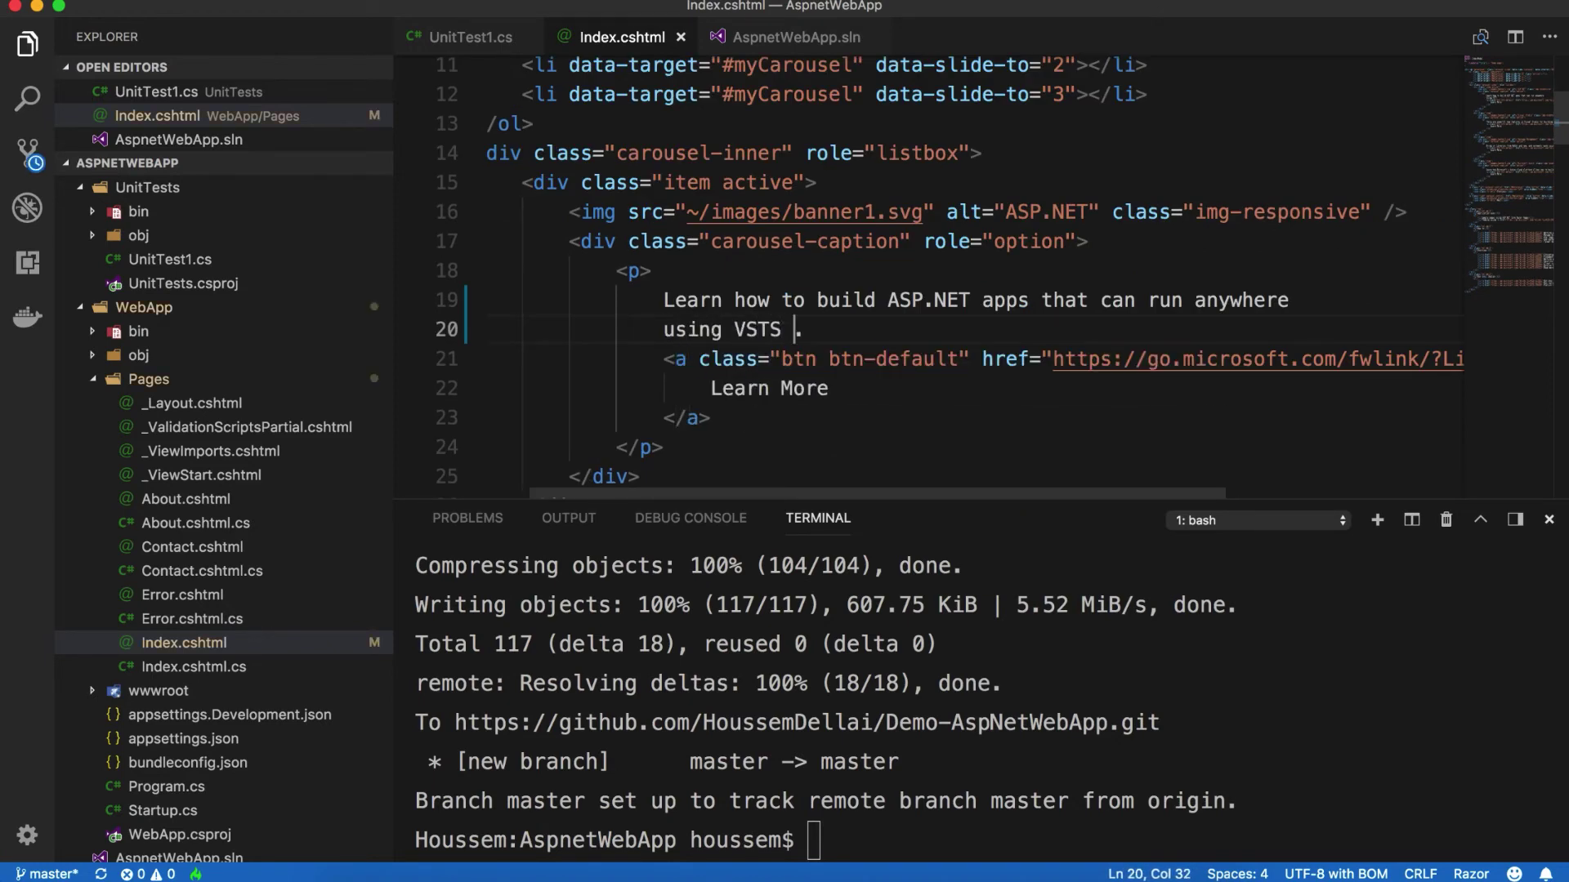
text(& Azu)
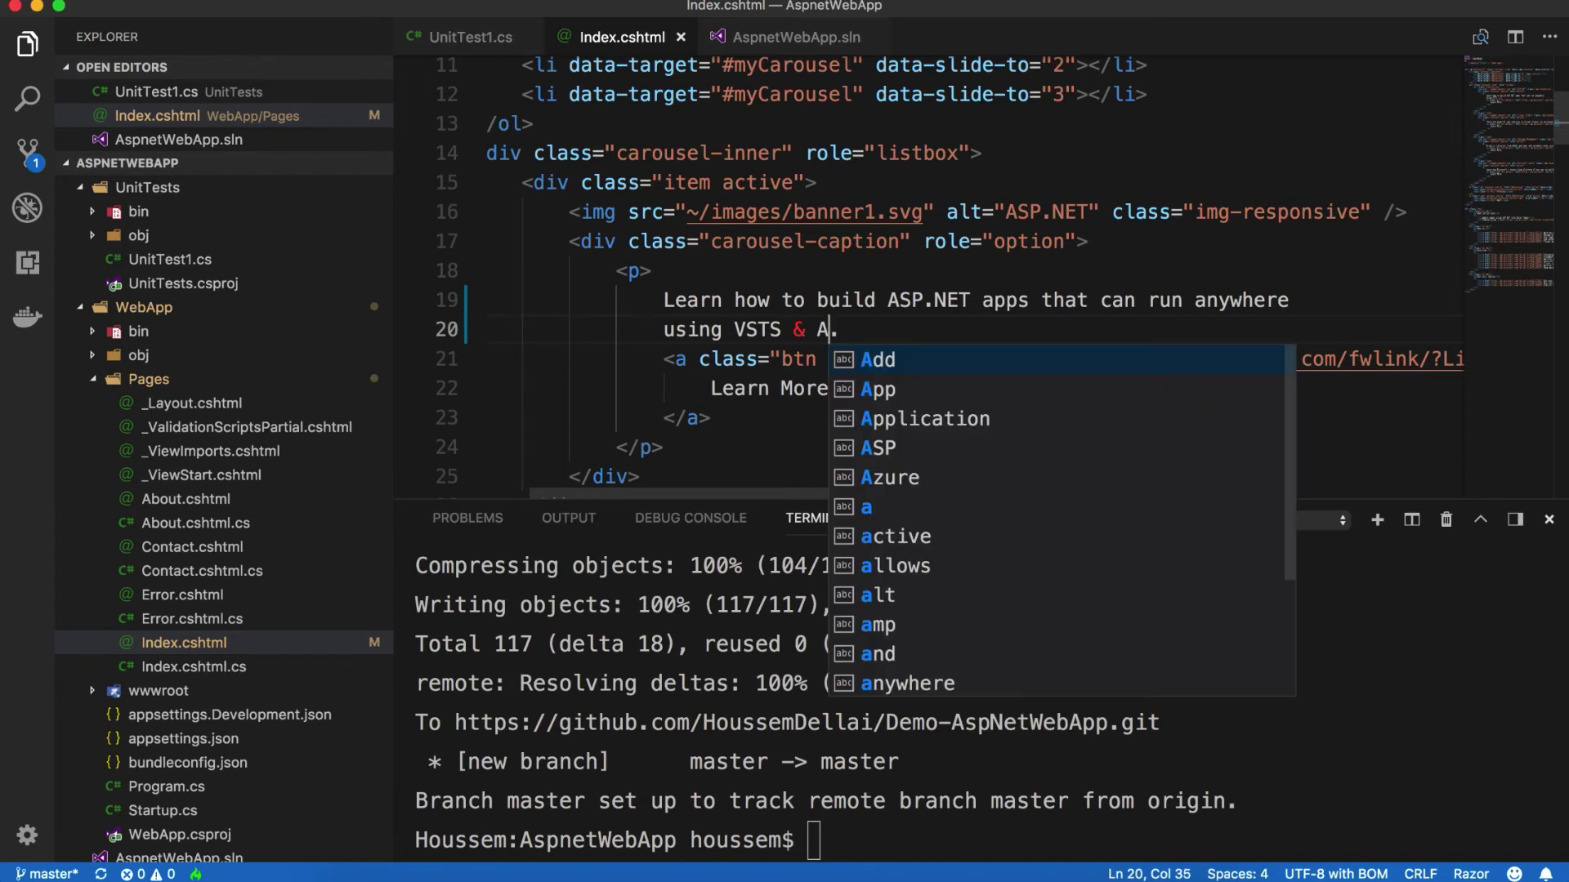
text(re)
key(End)
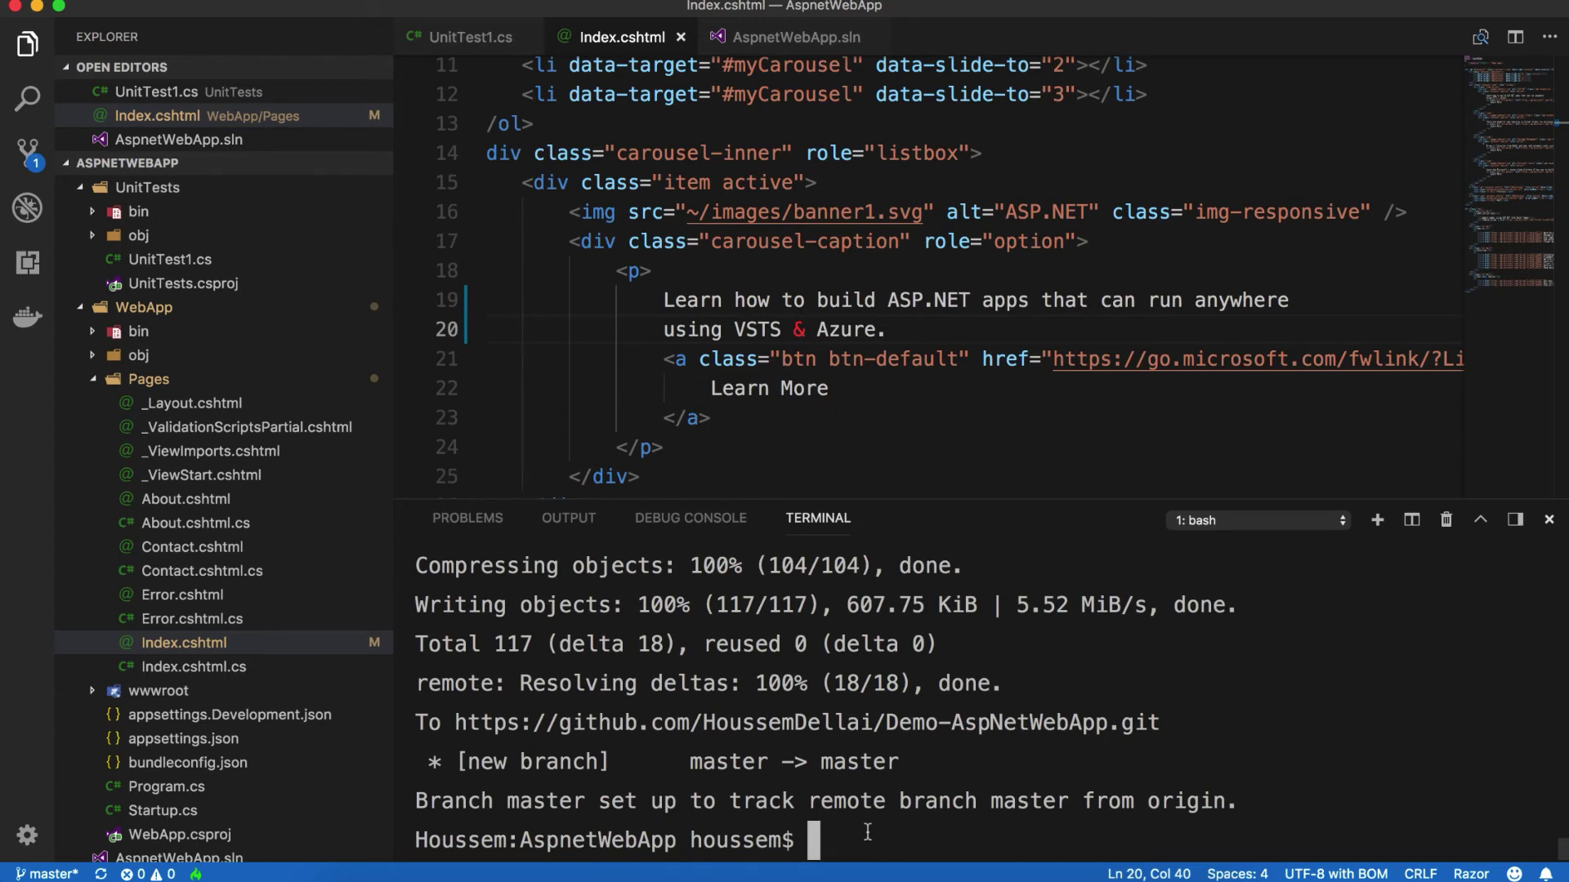
Step: Stage all changes, commit them with message "code change", and push to GitHub
text(git add .)
key(Return)
text(git commit -m "code change")
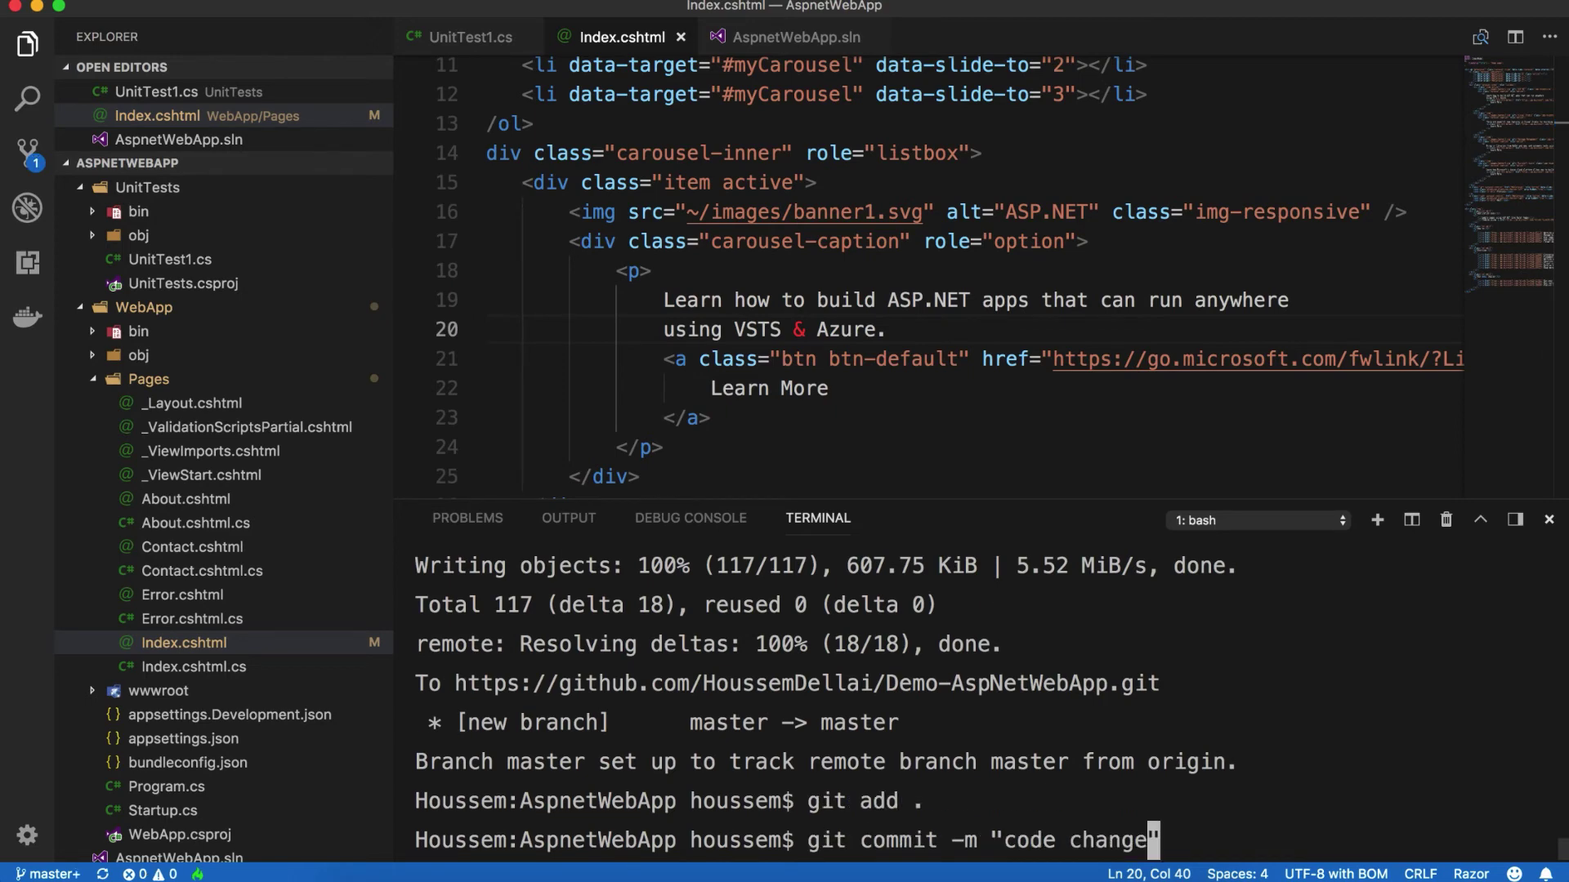
key(Return)
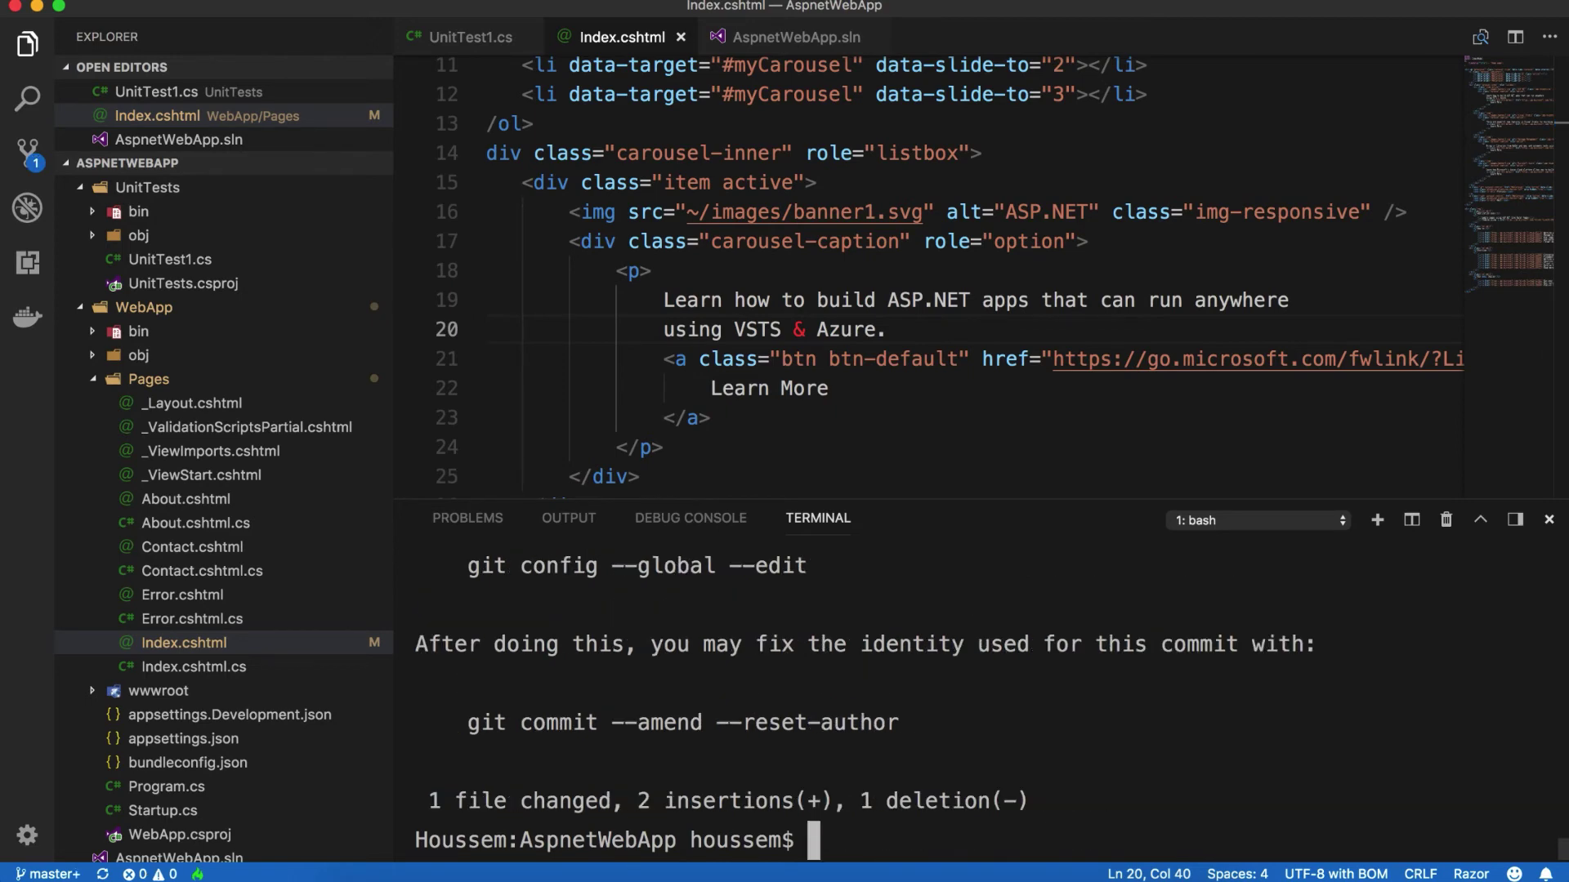
text(git p)
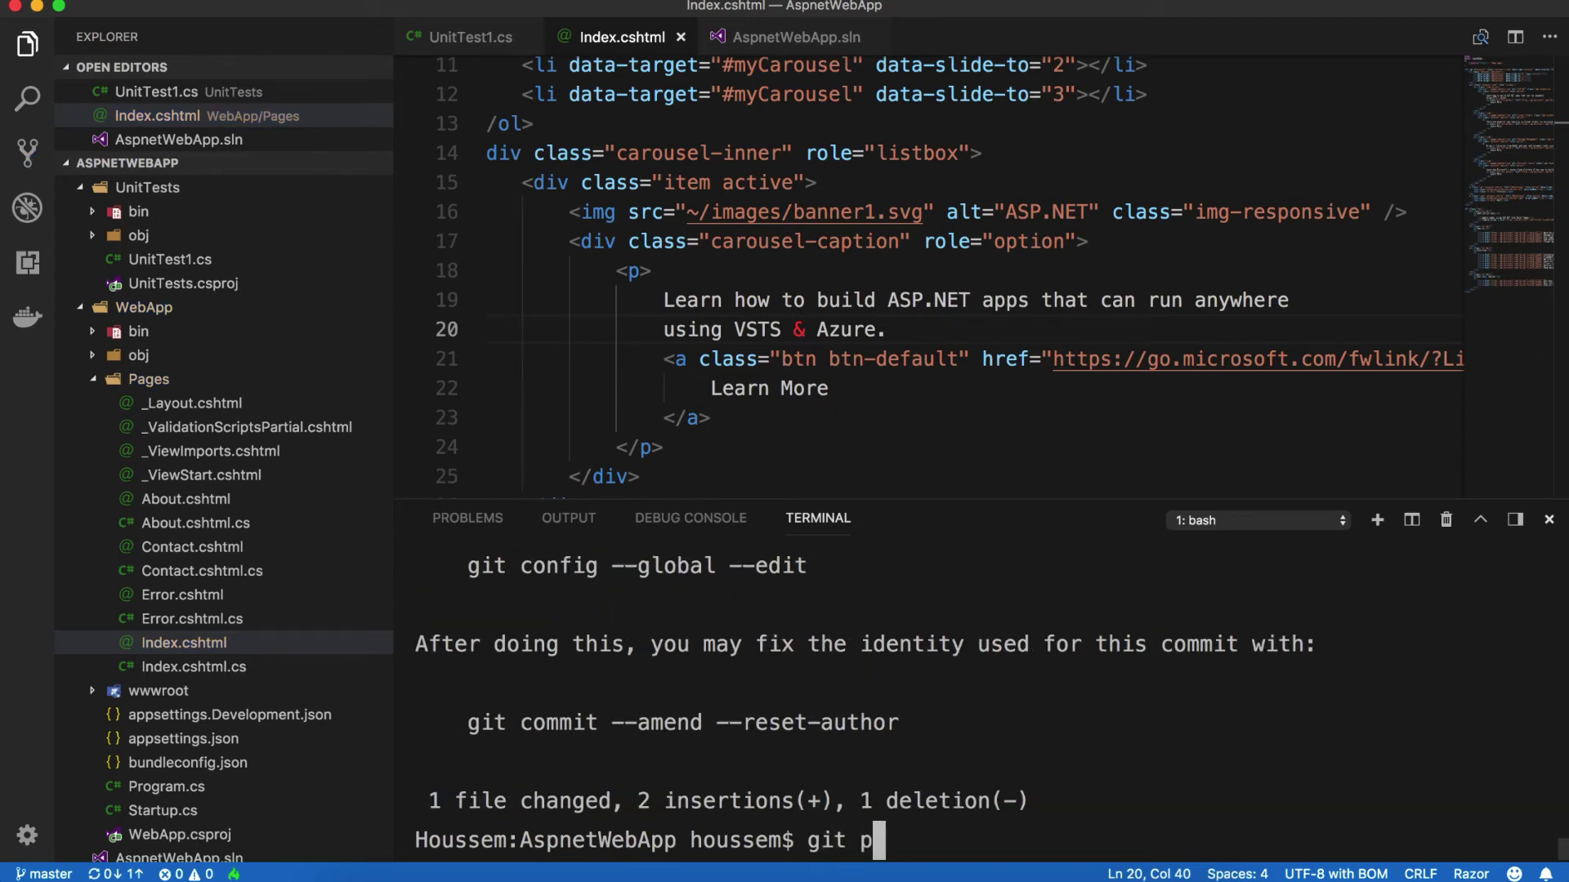
text(ush)
key(Return)
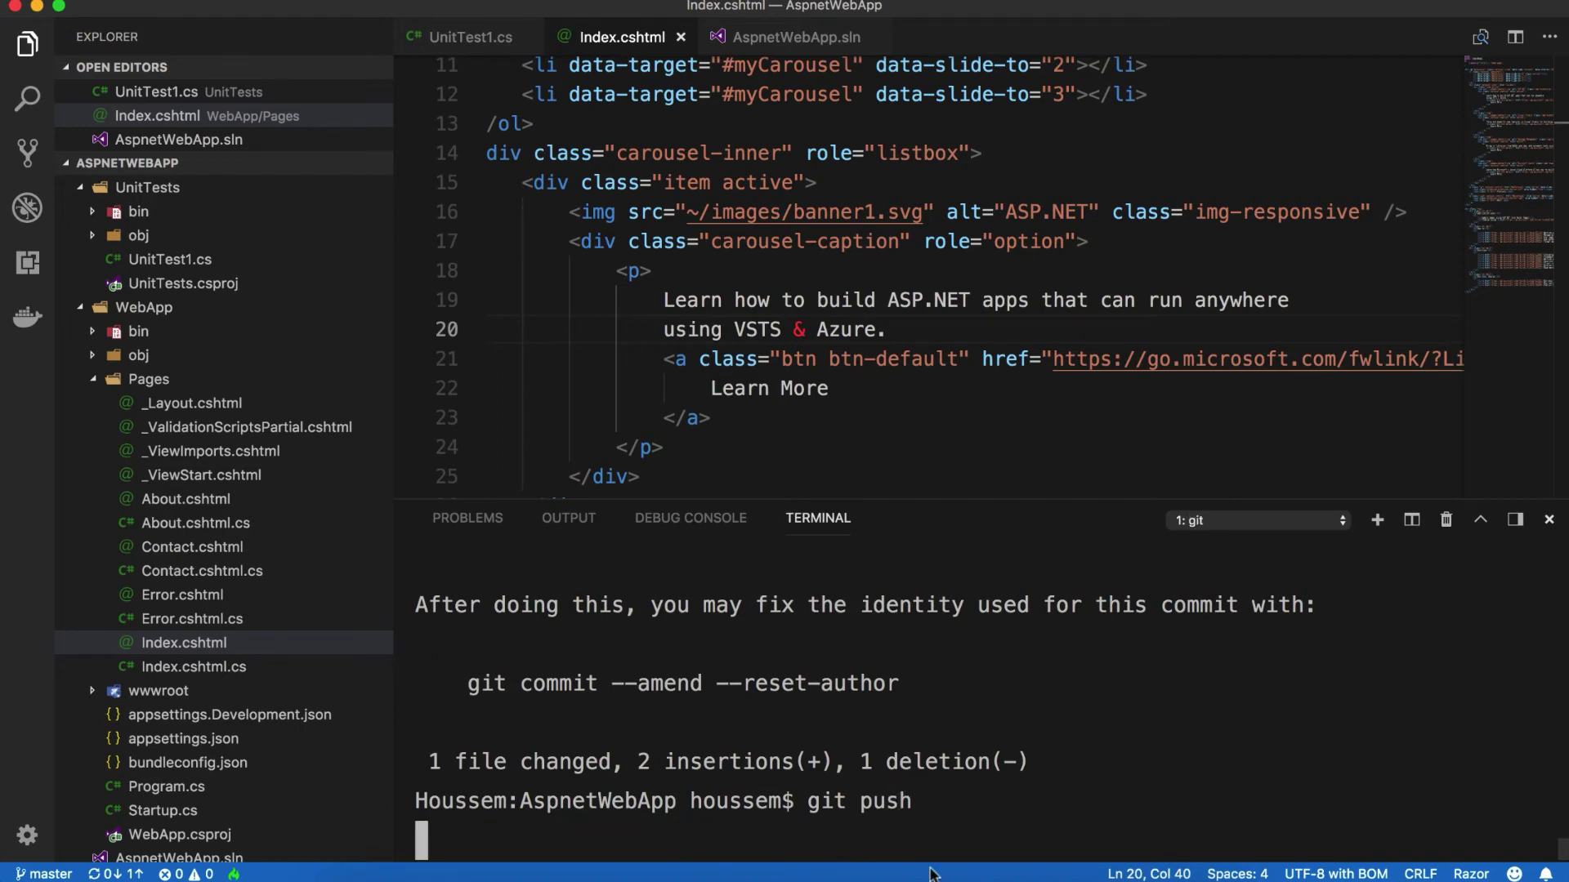
key(super+Tab)
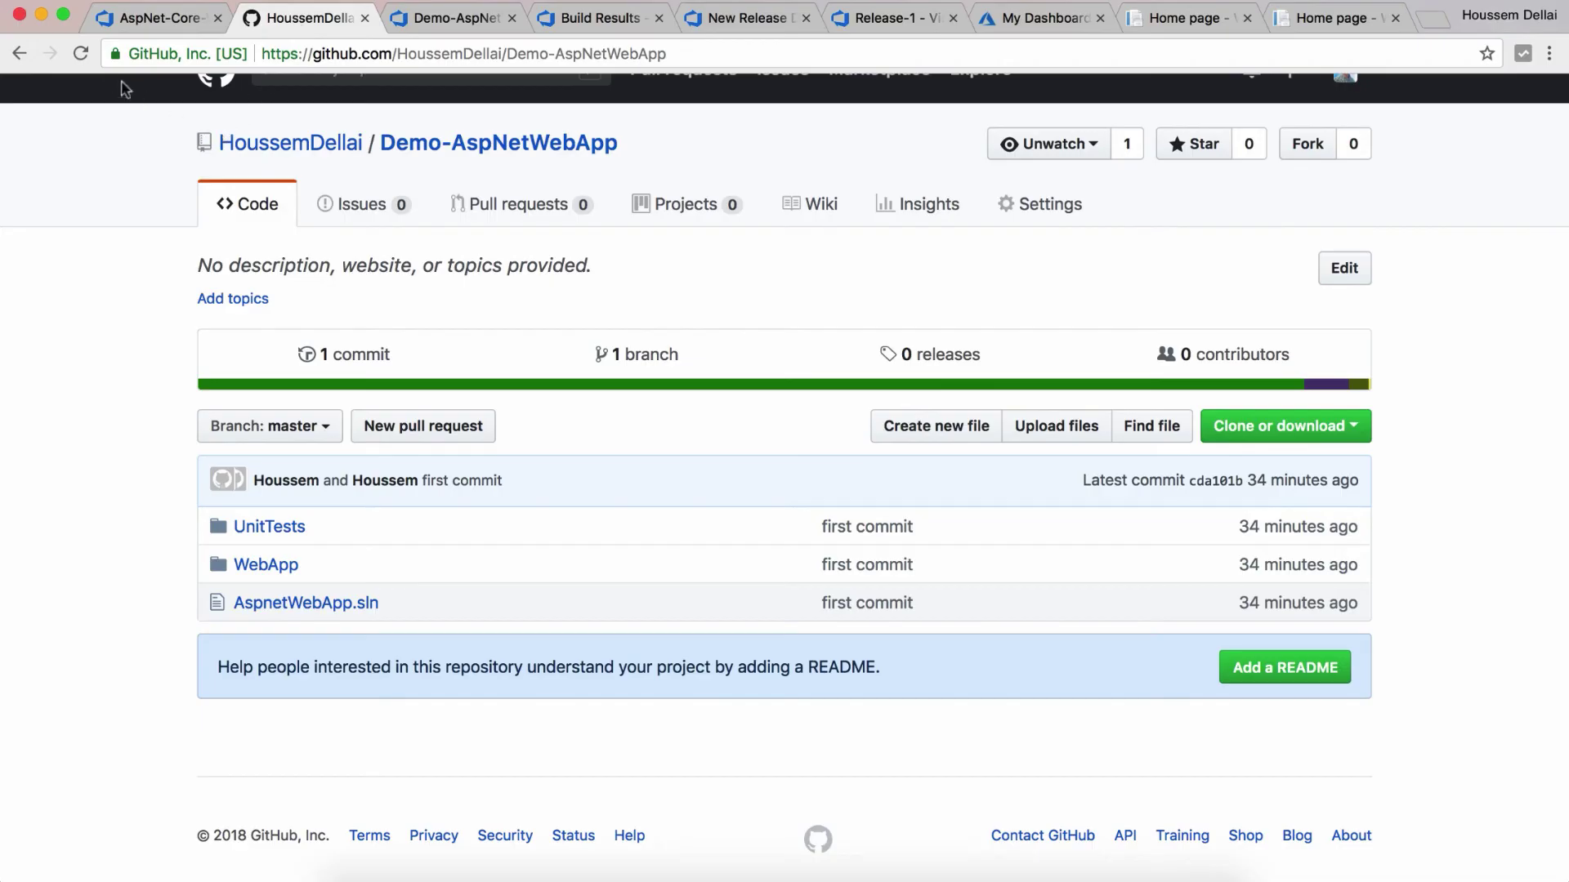
Step: Refresh the GitHub repository to confirm the "code change" commit, then return to the build triggers
click(80, 56)
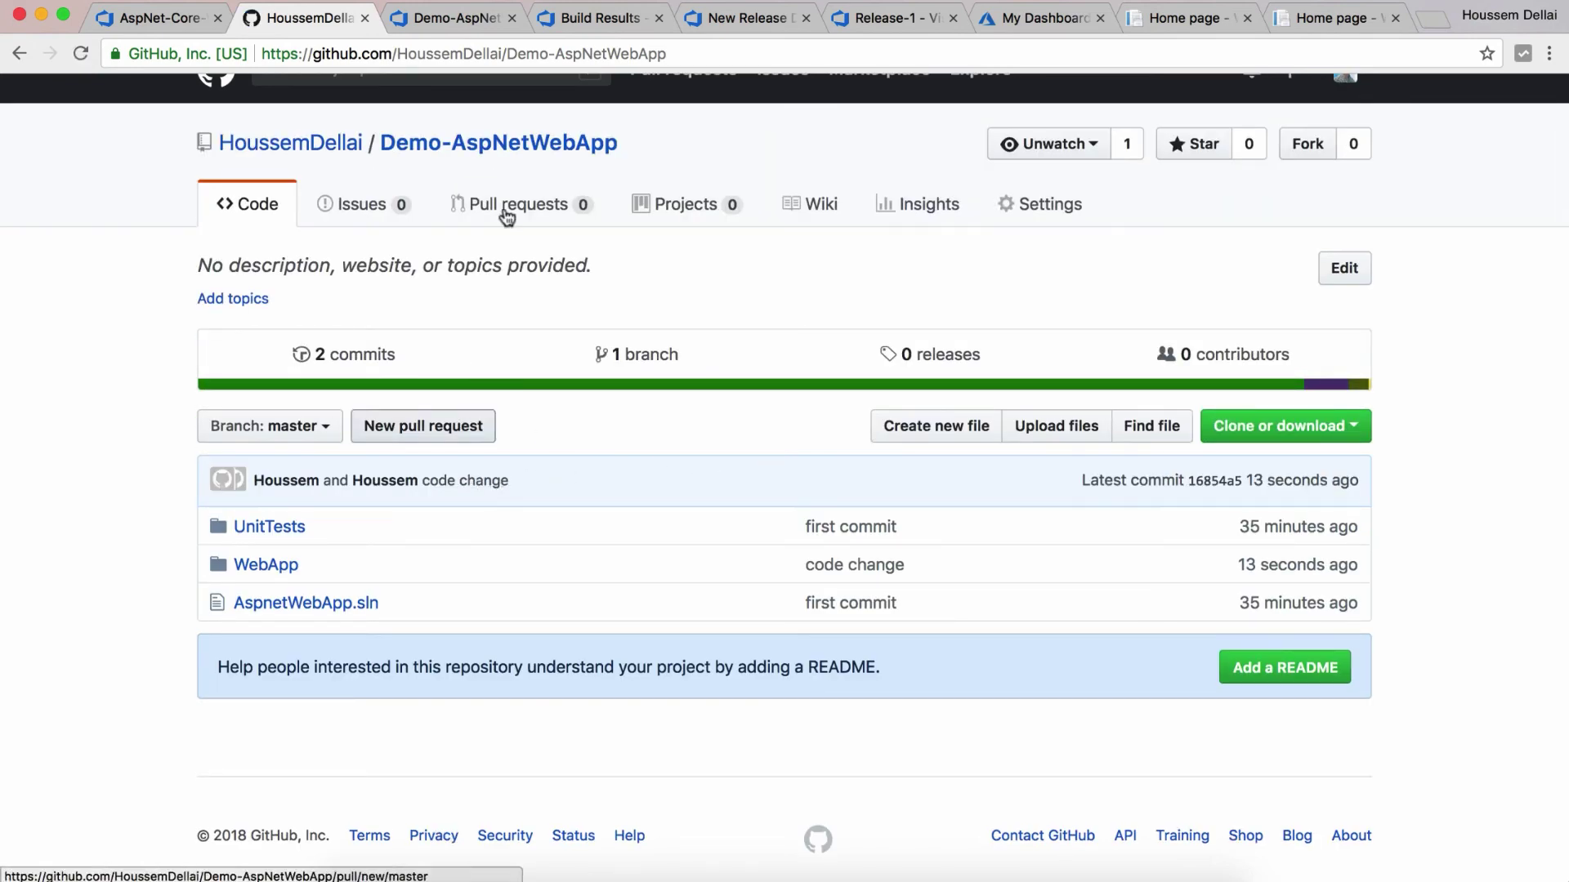
click(452, 23)
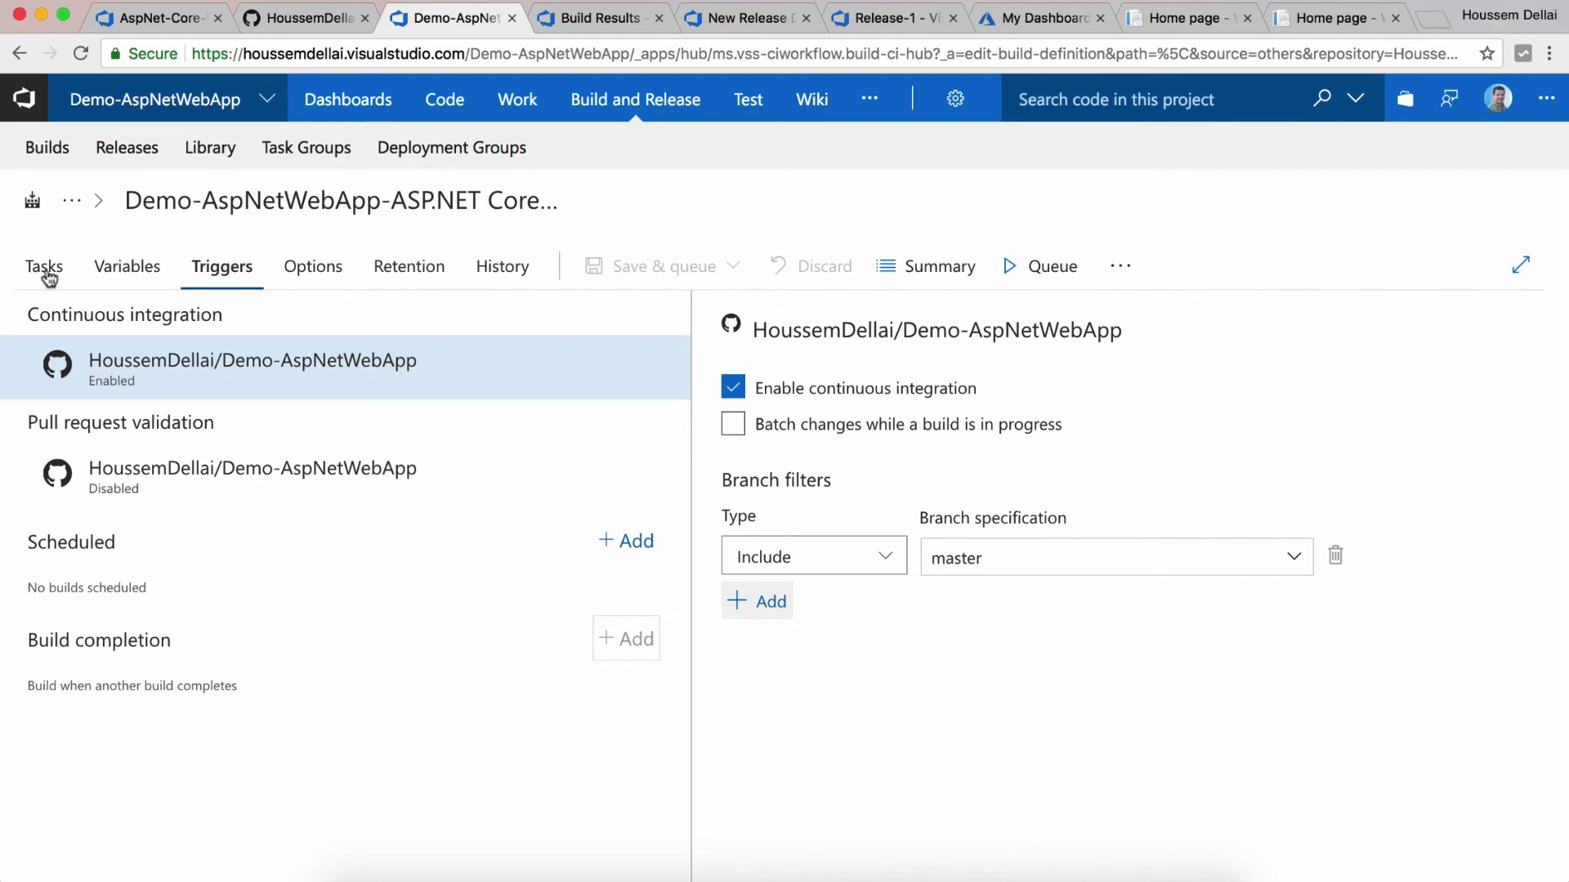
Step: Open CI build 20180614.4 from the build summary and confirm all its steps, including Test, passed
click(45, 267)
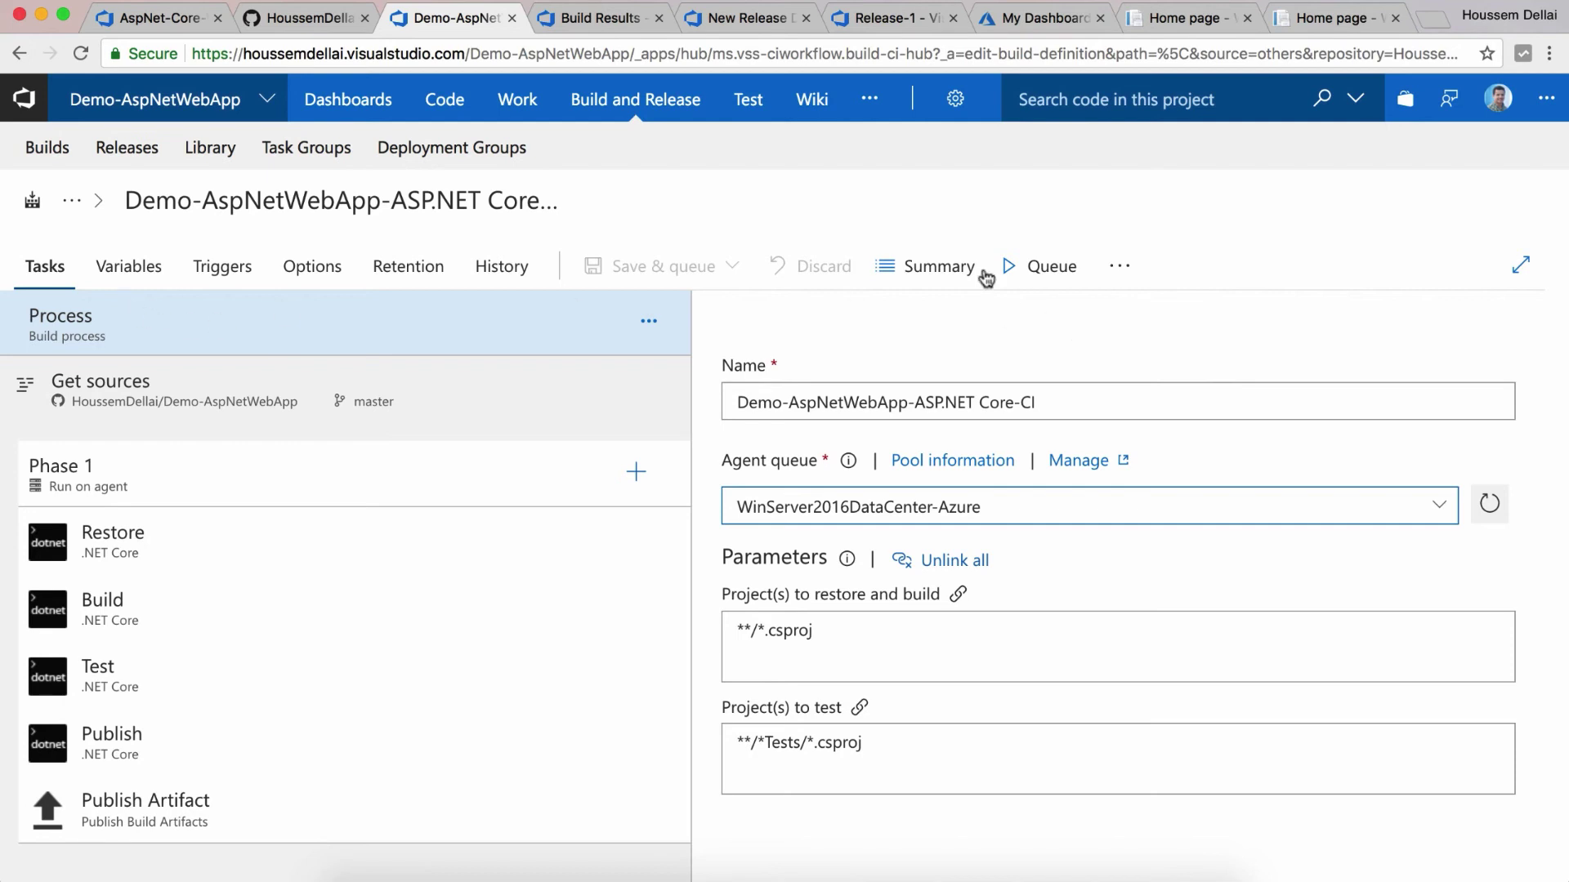
click(938, 266)
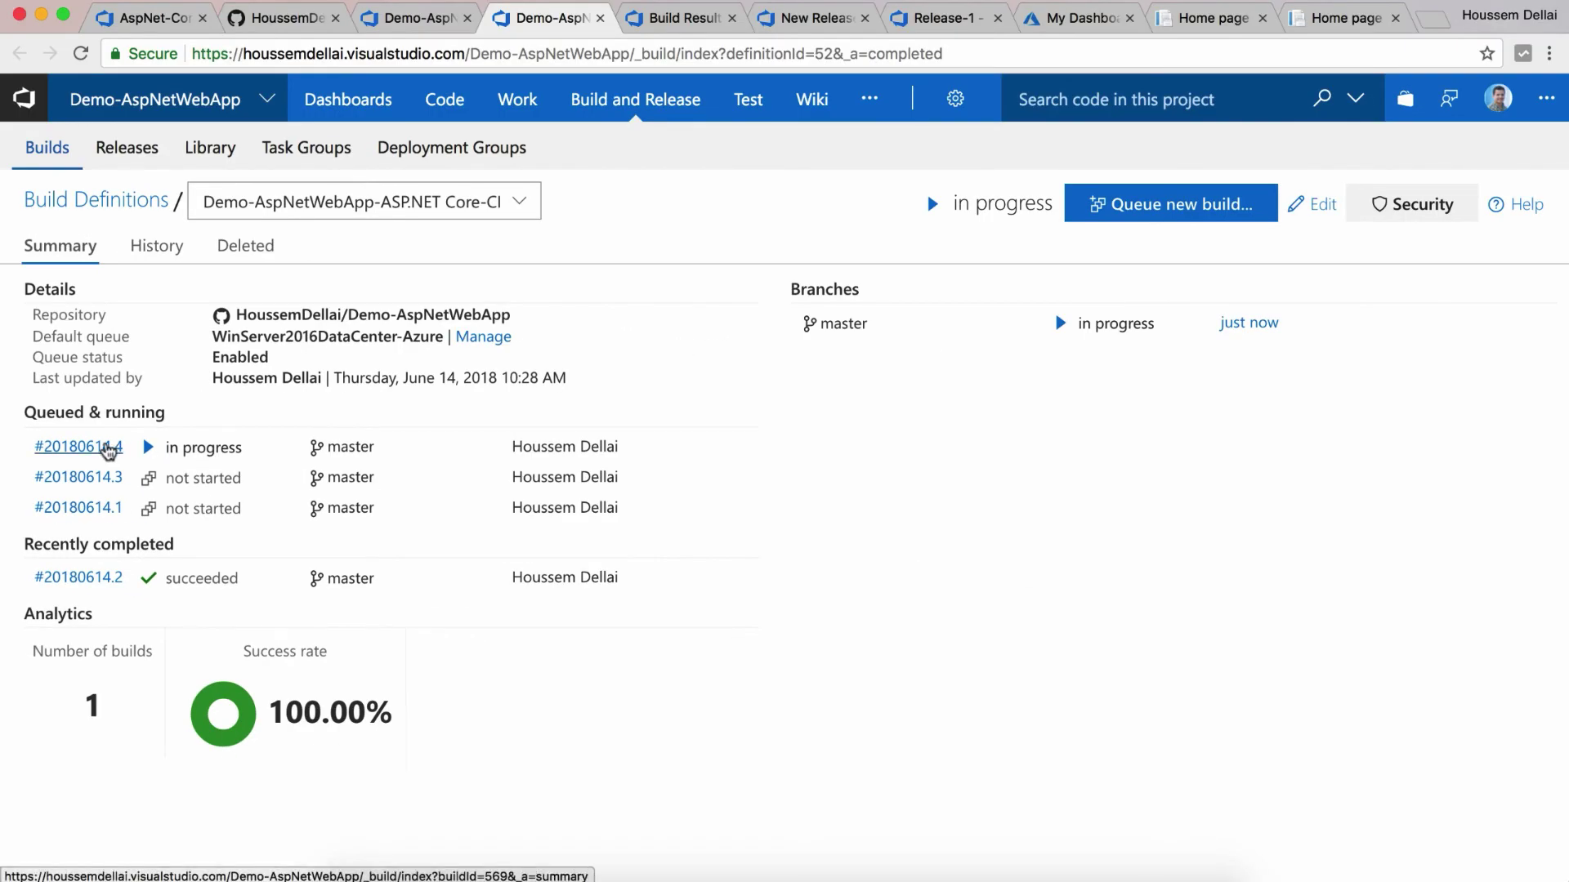
click(109, 449)
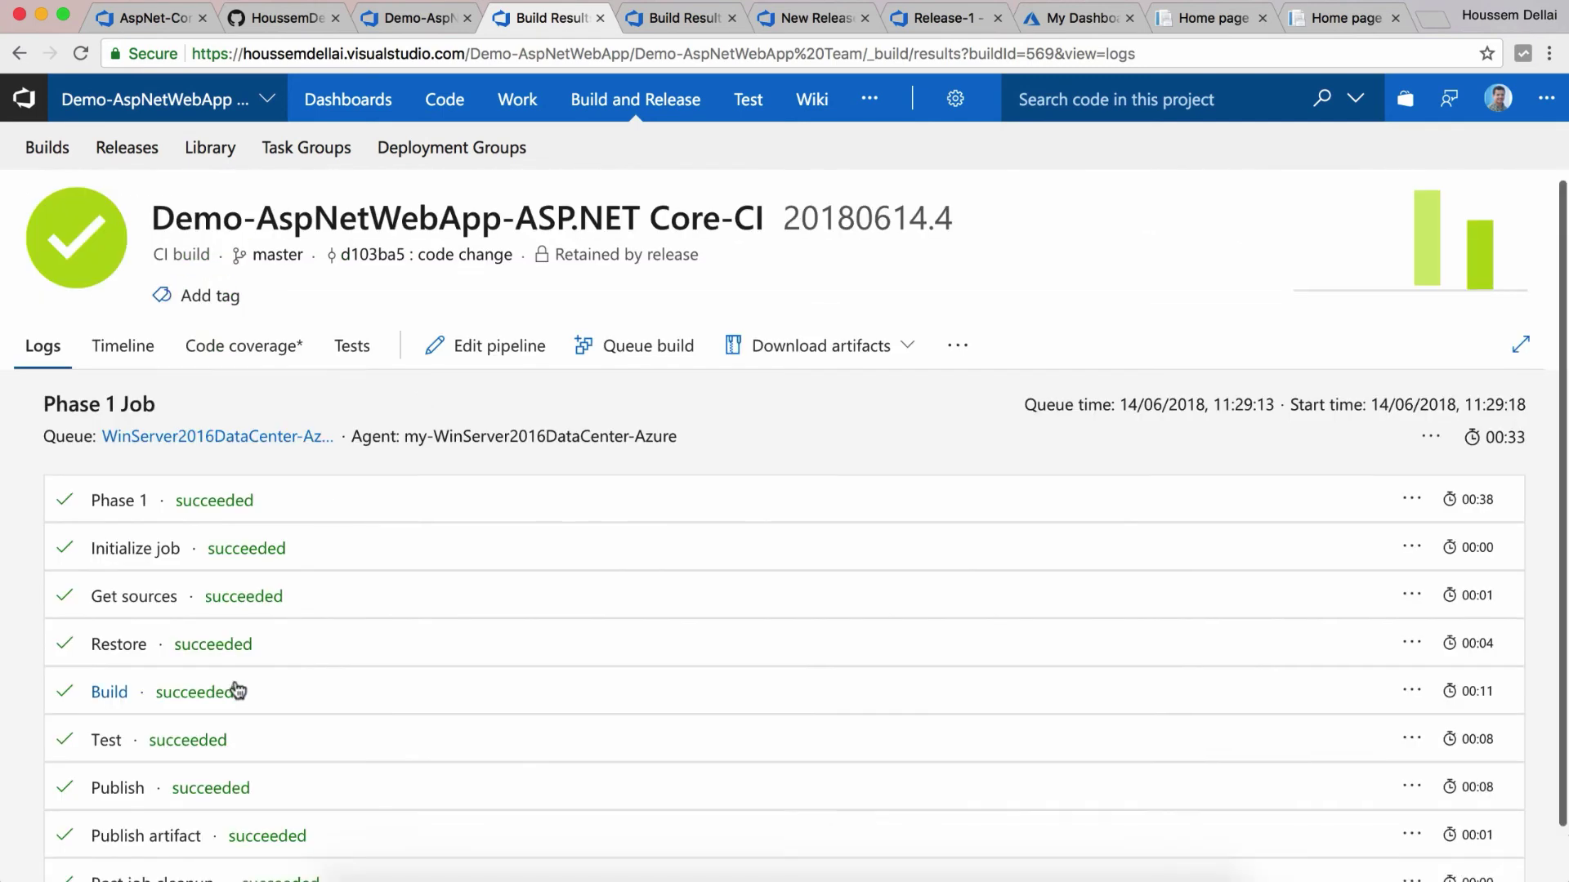
scroll(235, 689, down, 2)
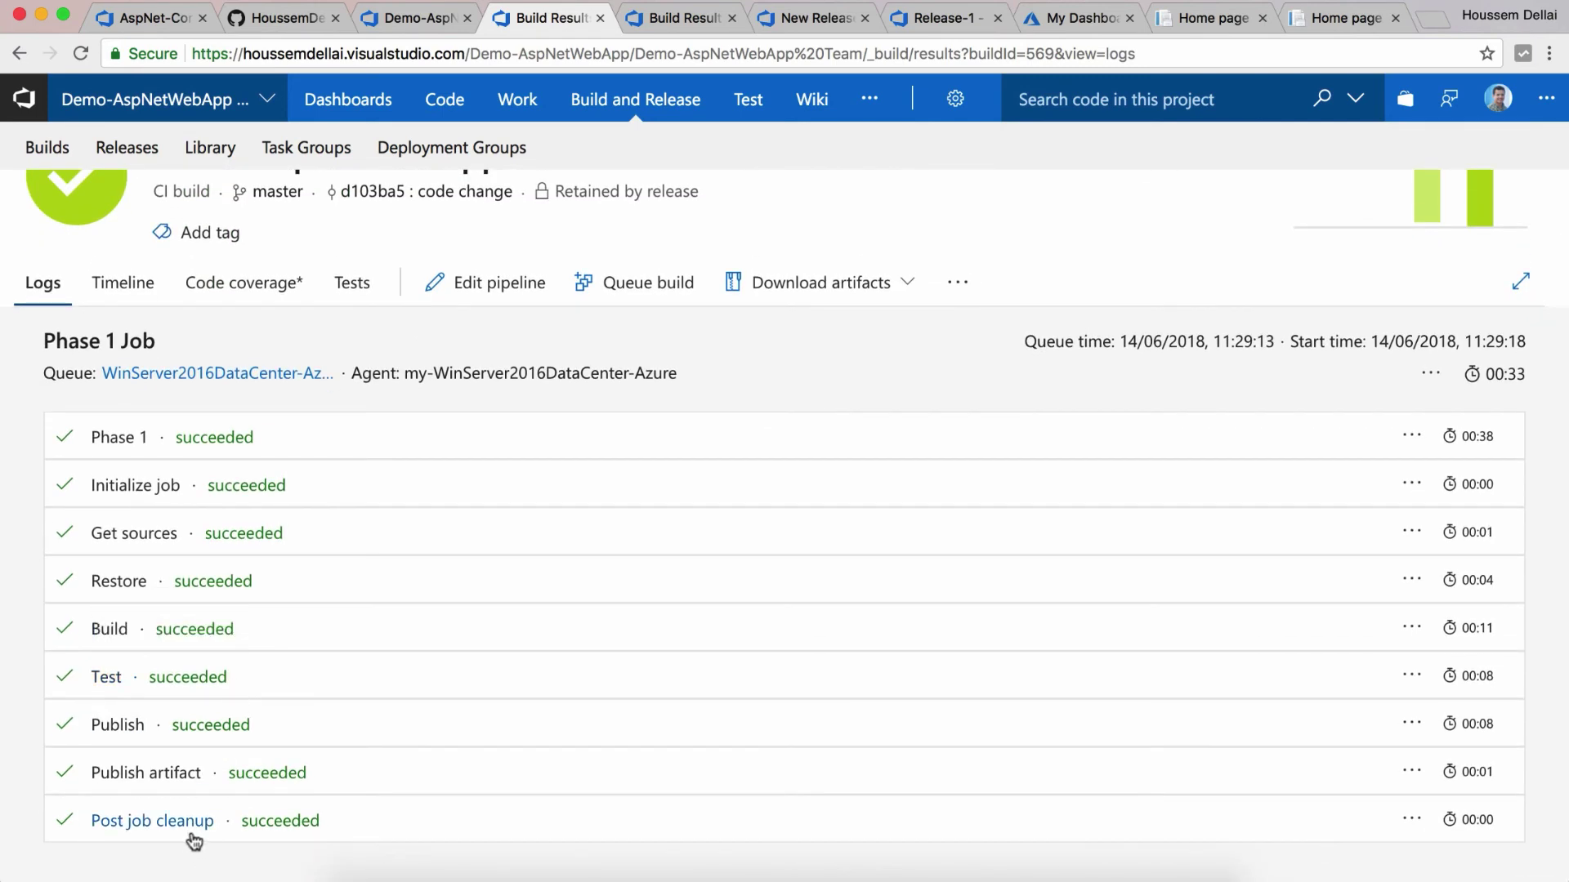
scroll(282, 532, up, 2)
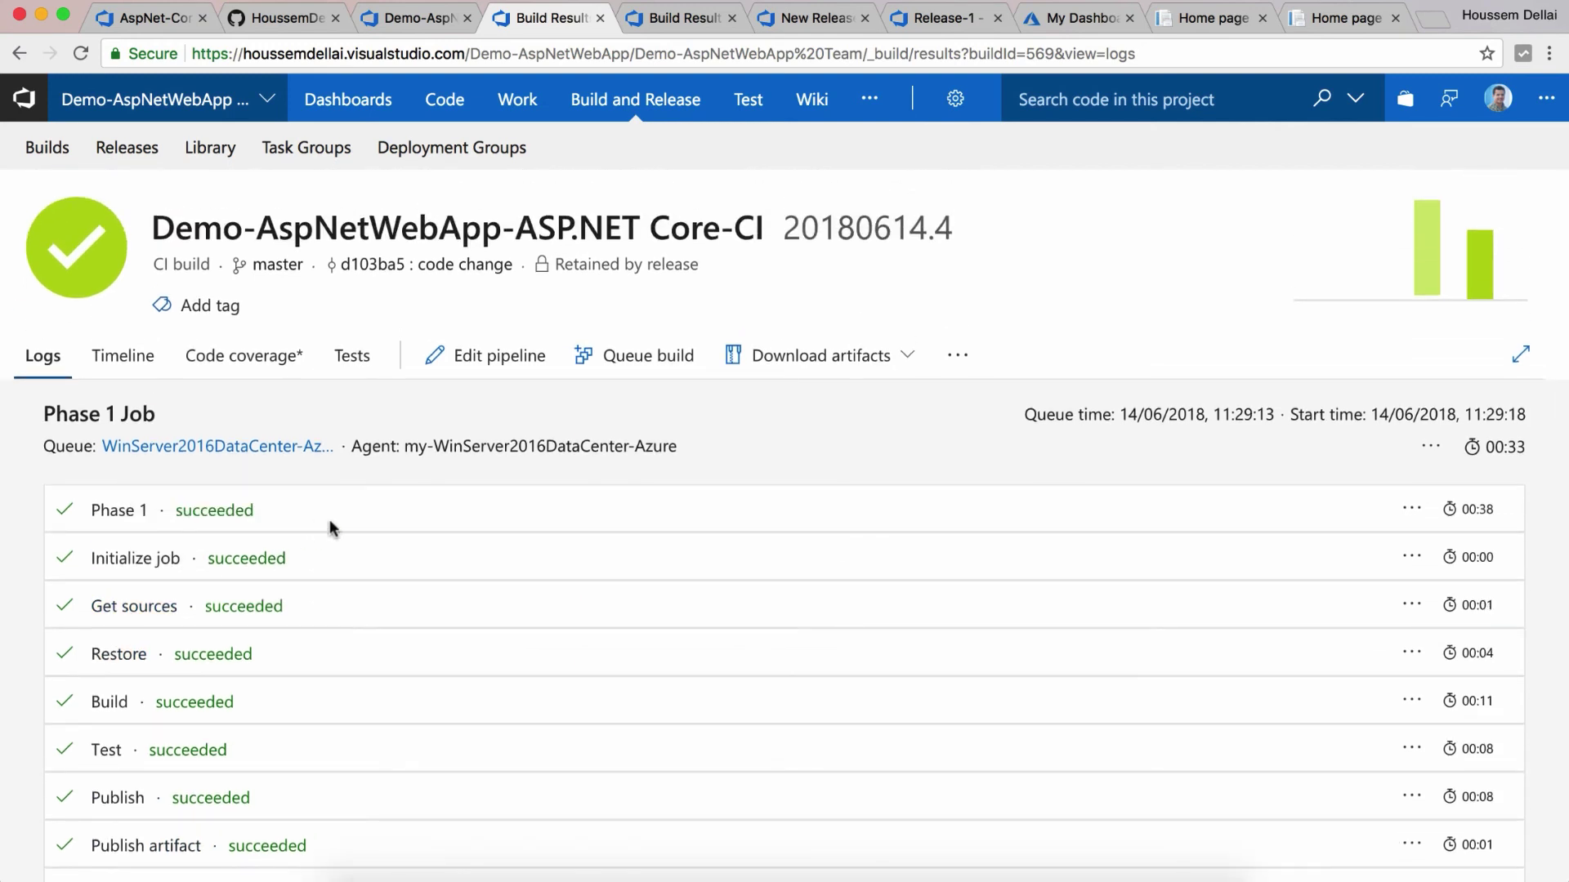
click(824, 27)
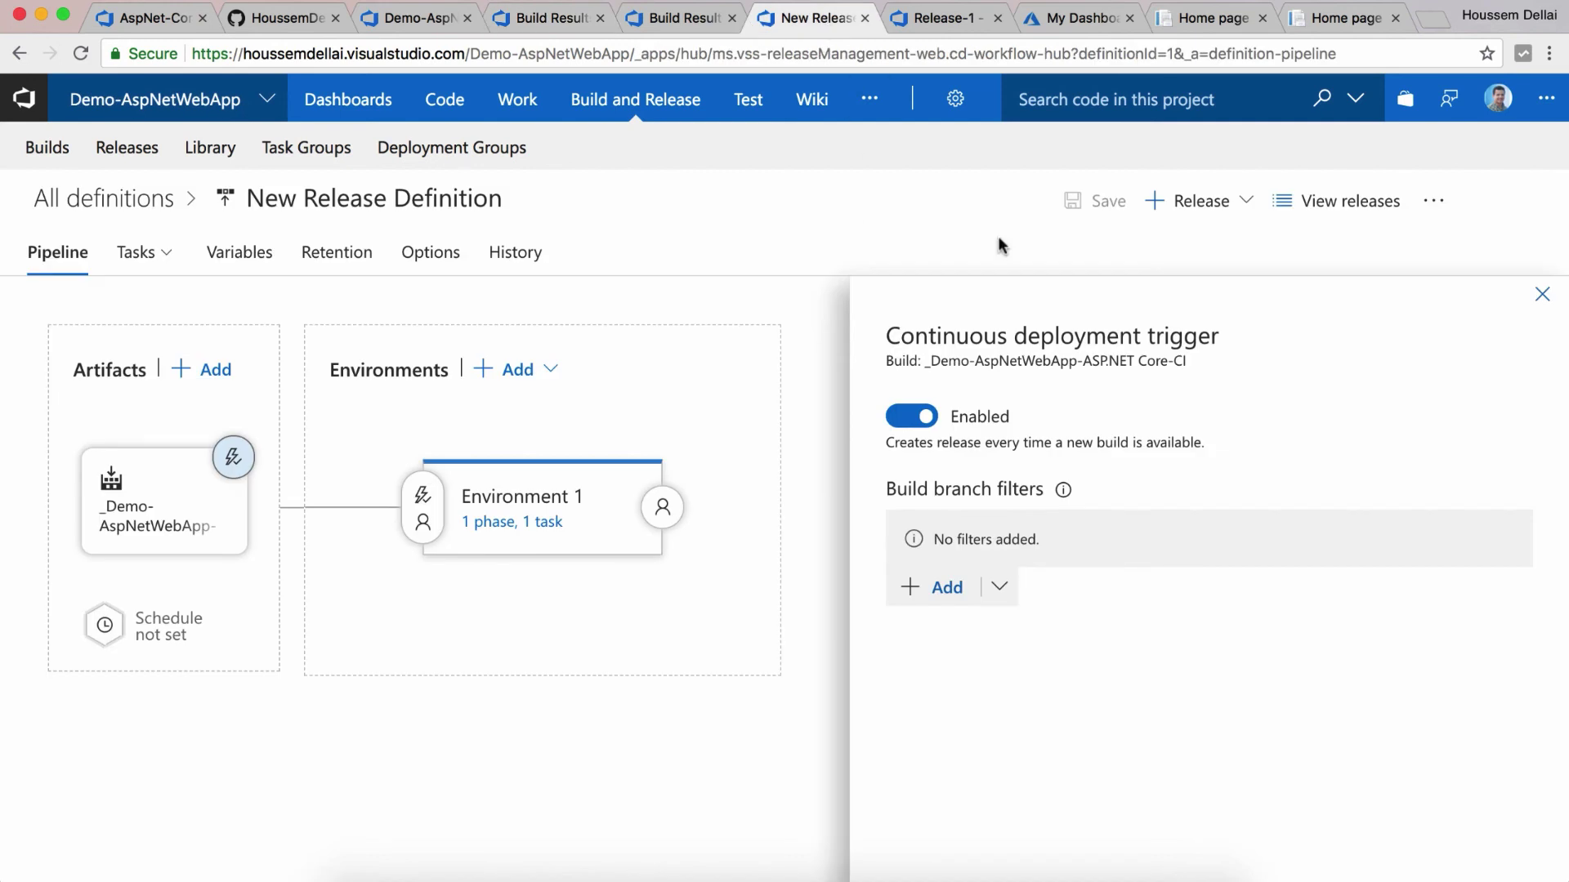
Step: Check that Release-2 was auto-created and is deploying to Environment 1, then view the live home page
click(1340, 211)
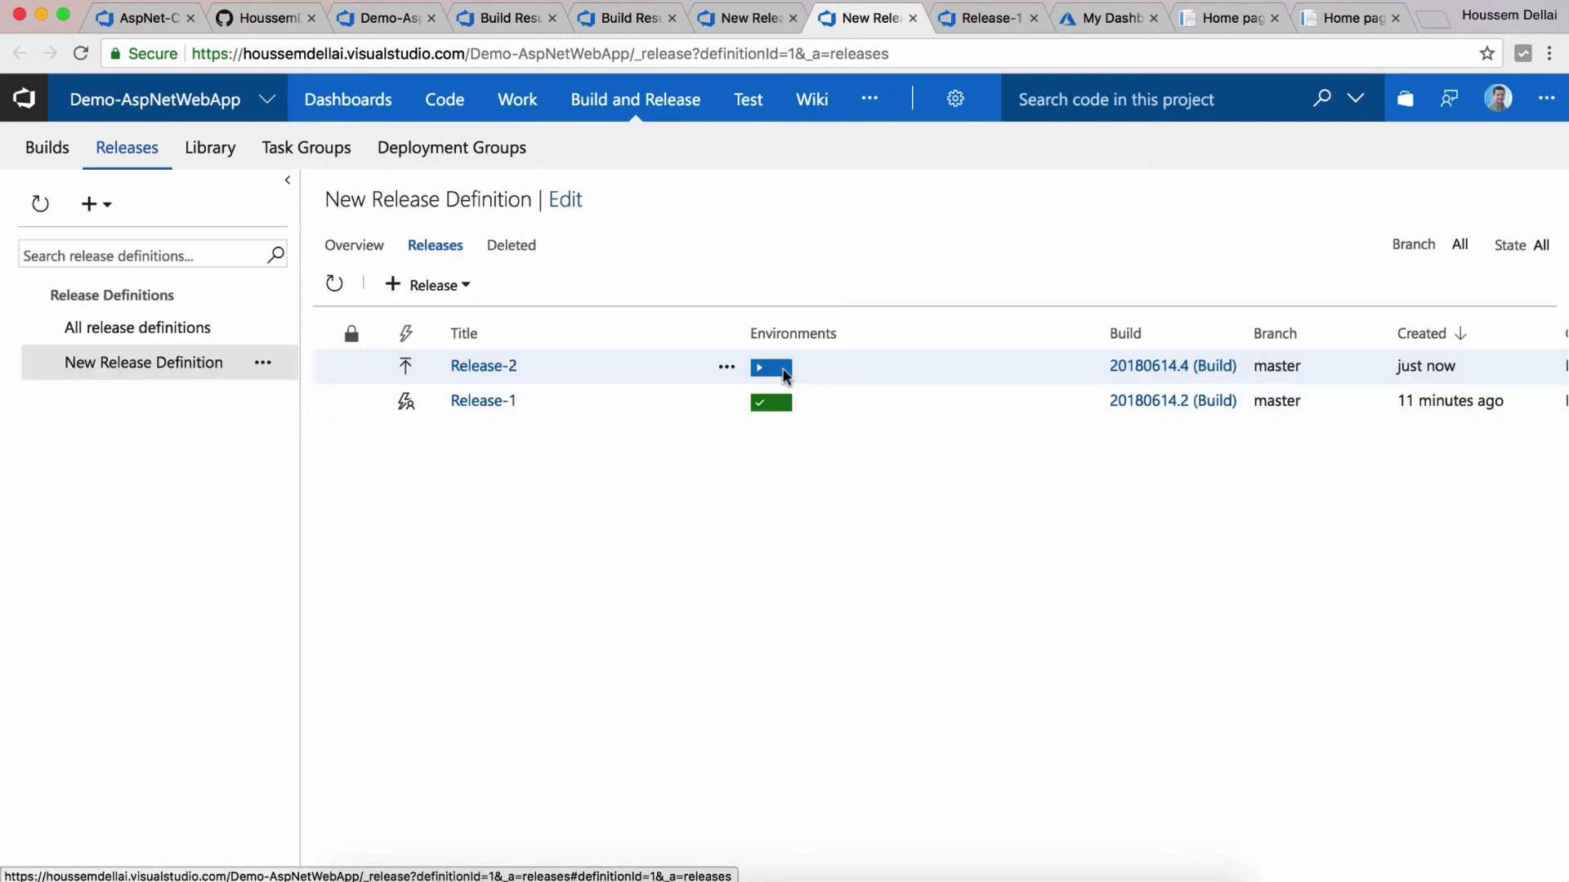
click(782, 374)
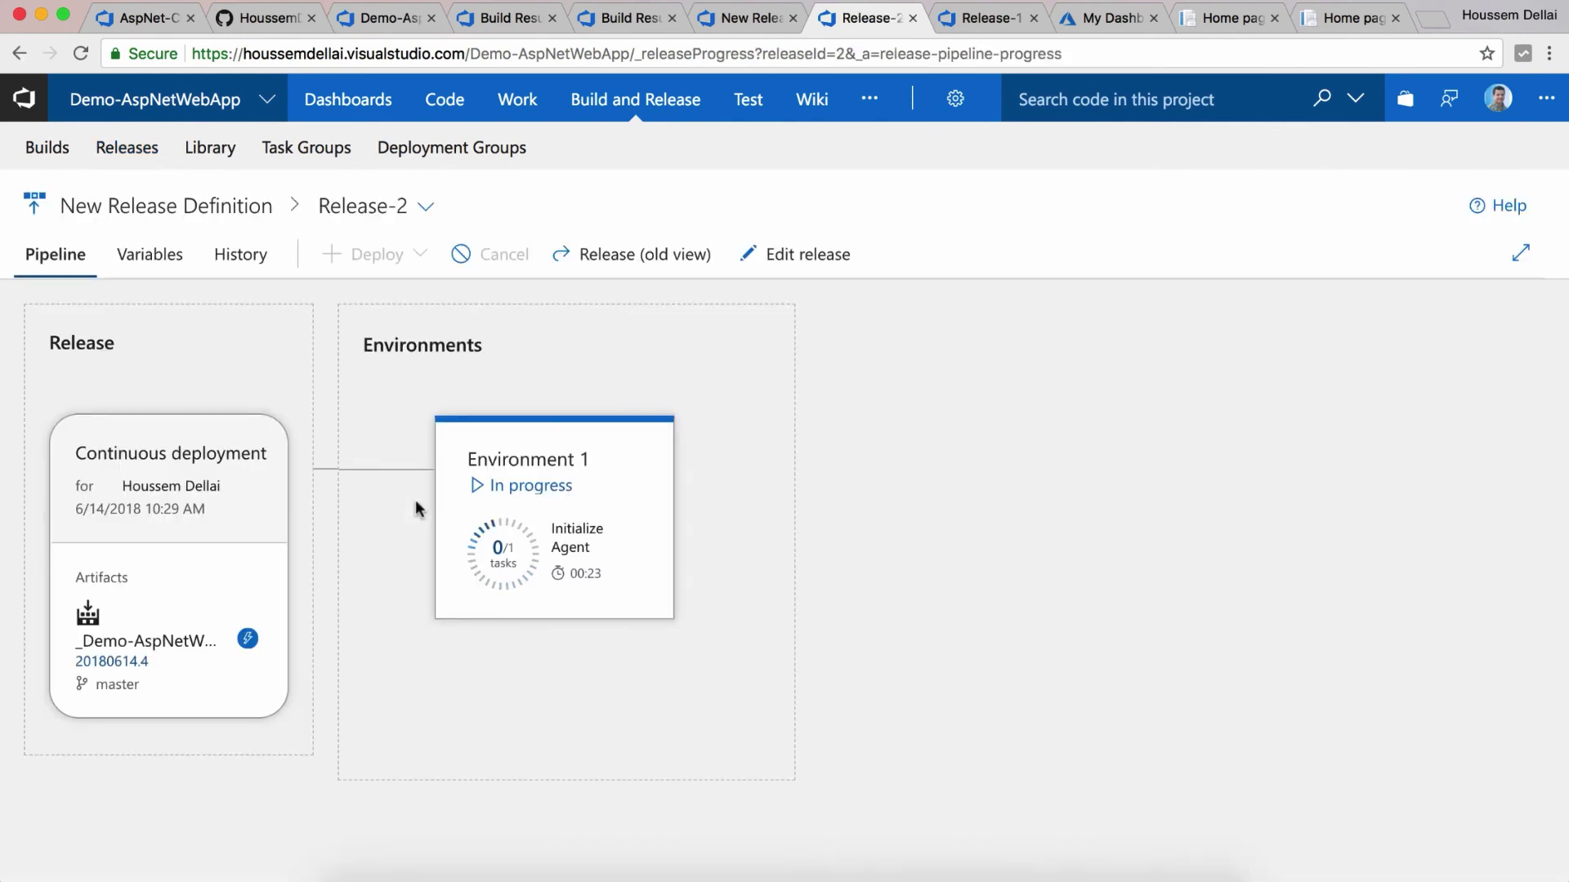
click(529, 488)
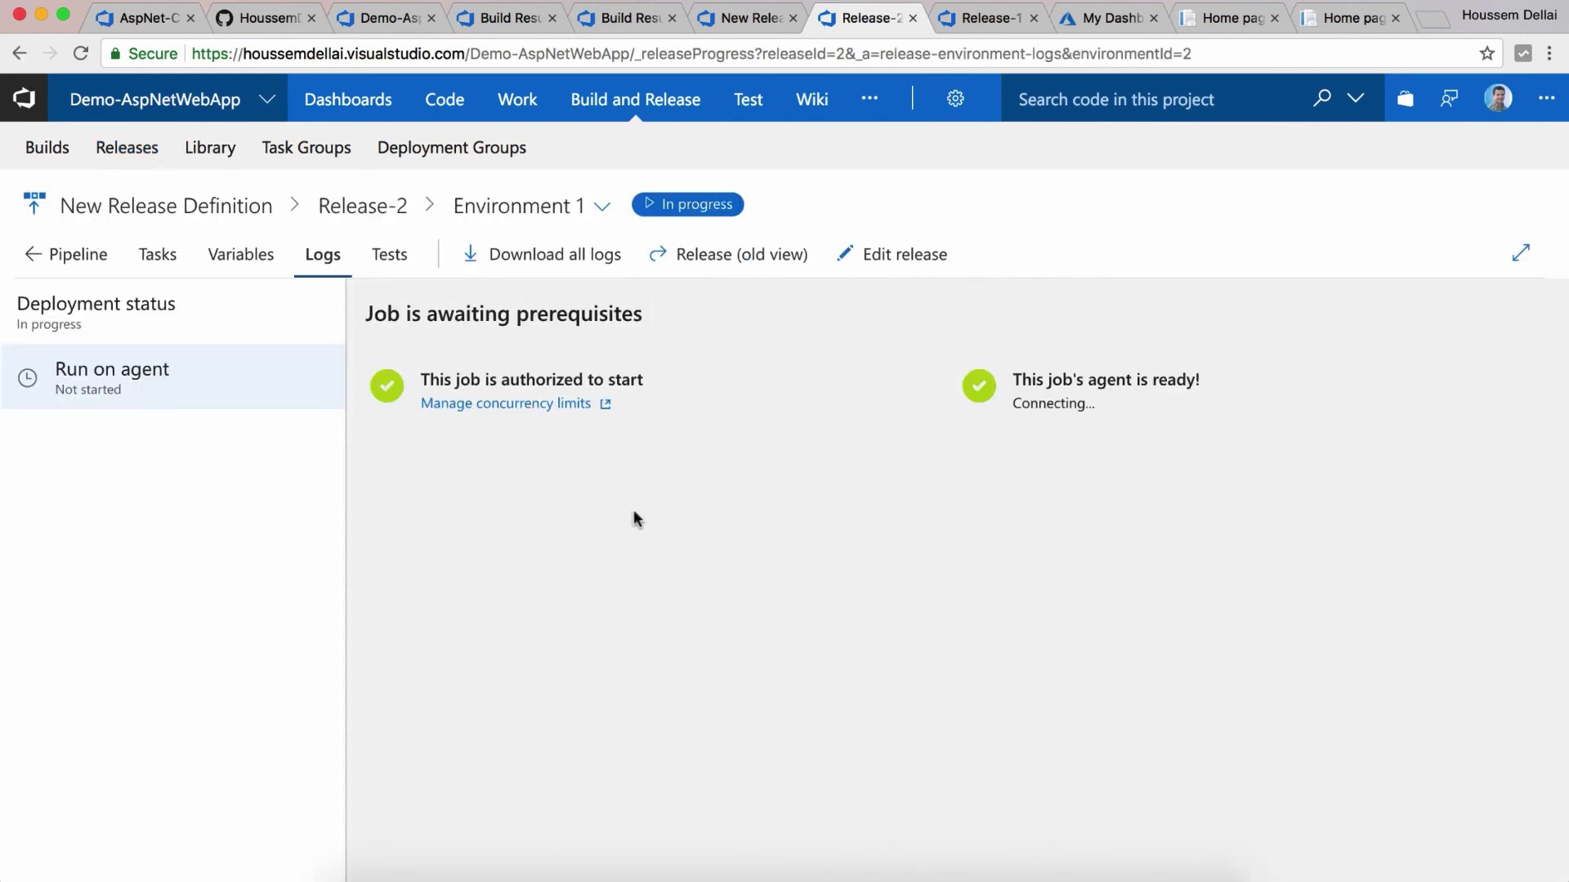
key(ctrl+Tab)
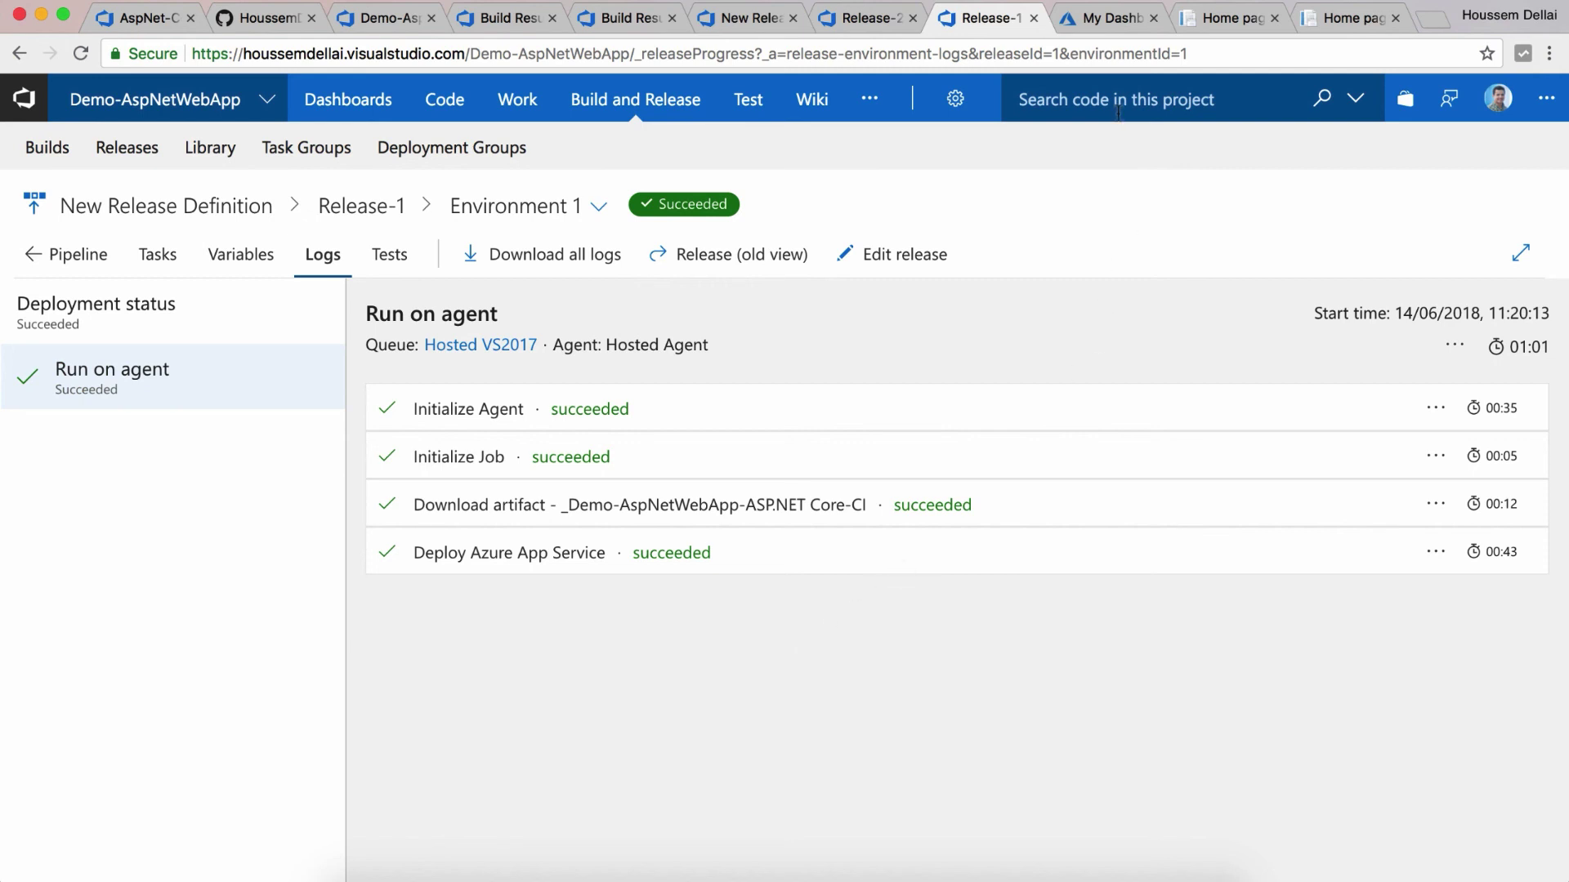
click(1225, 17)
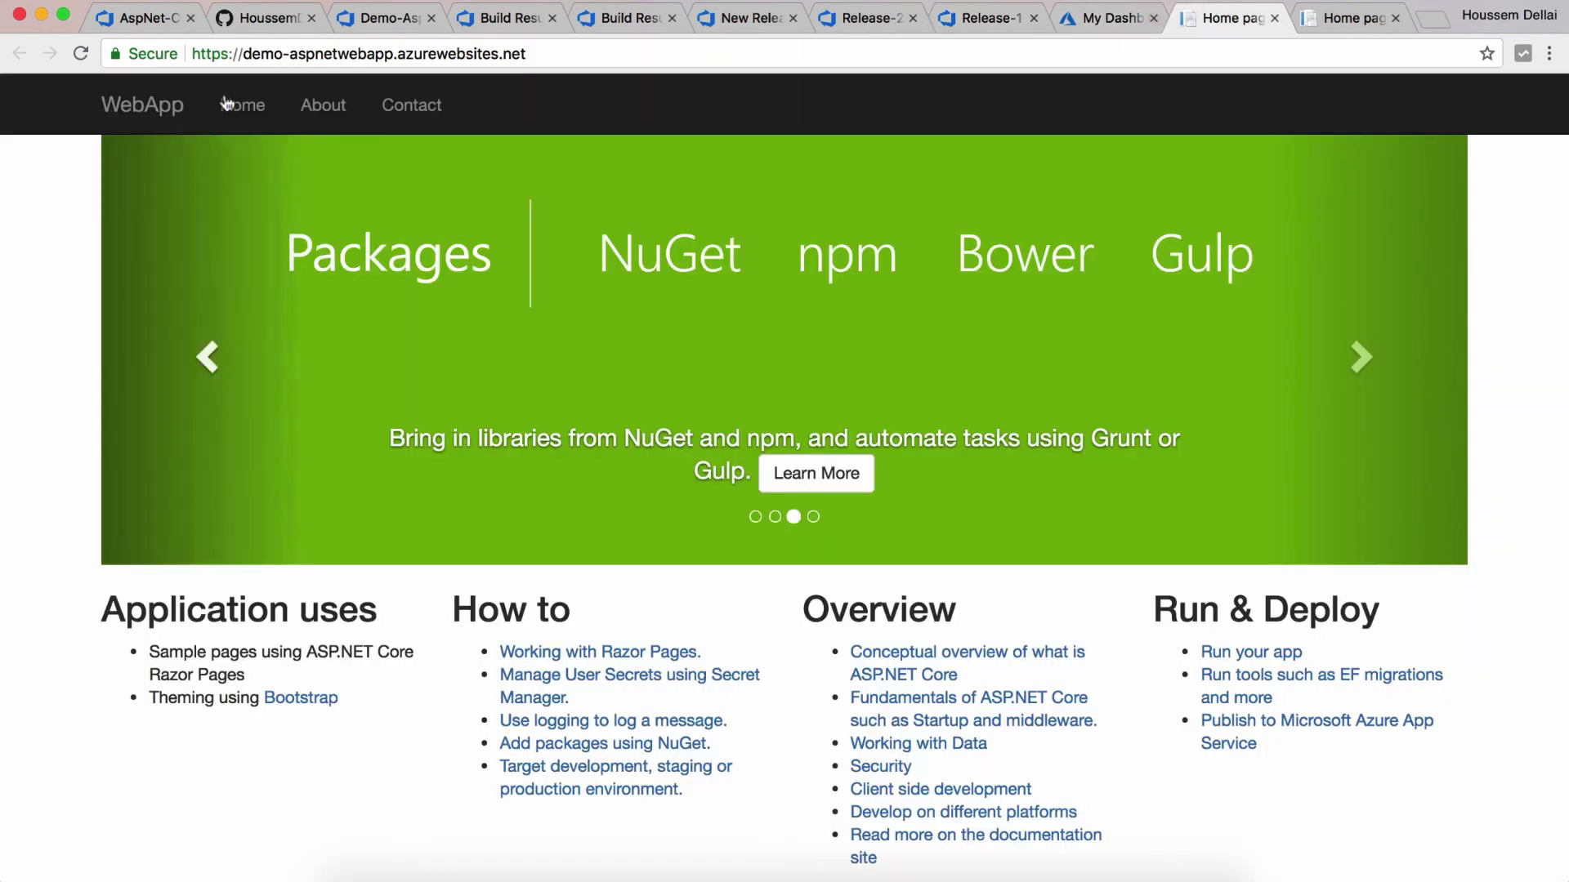
Step: Reload the Azure site and highlight the new 'using VSTS & Azure.' caption text
click(80, 53)
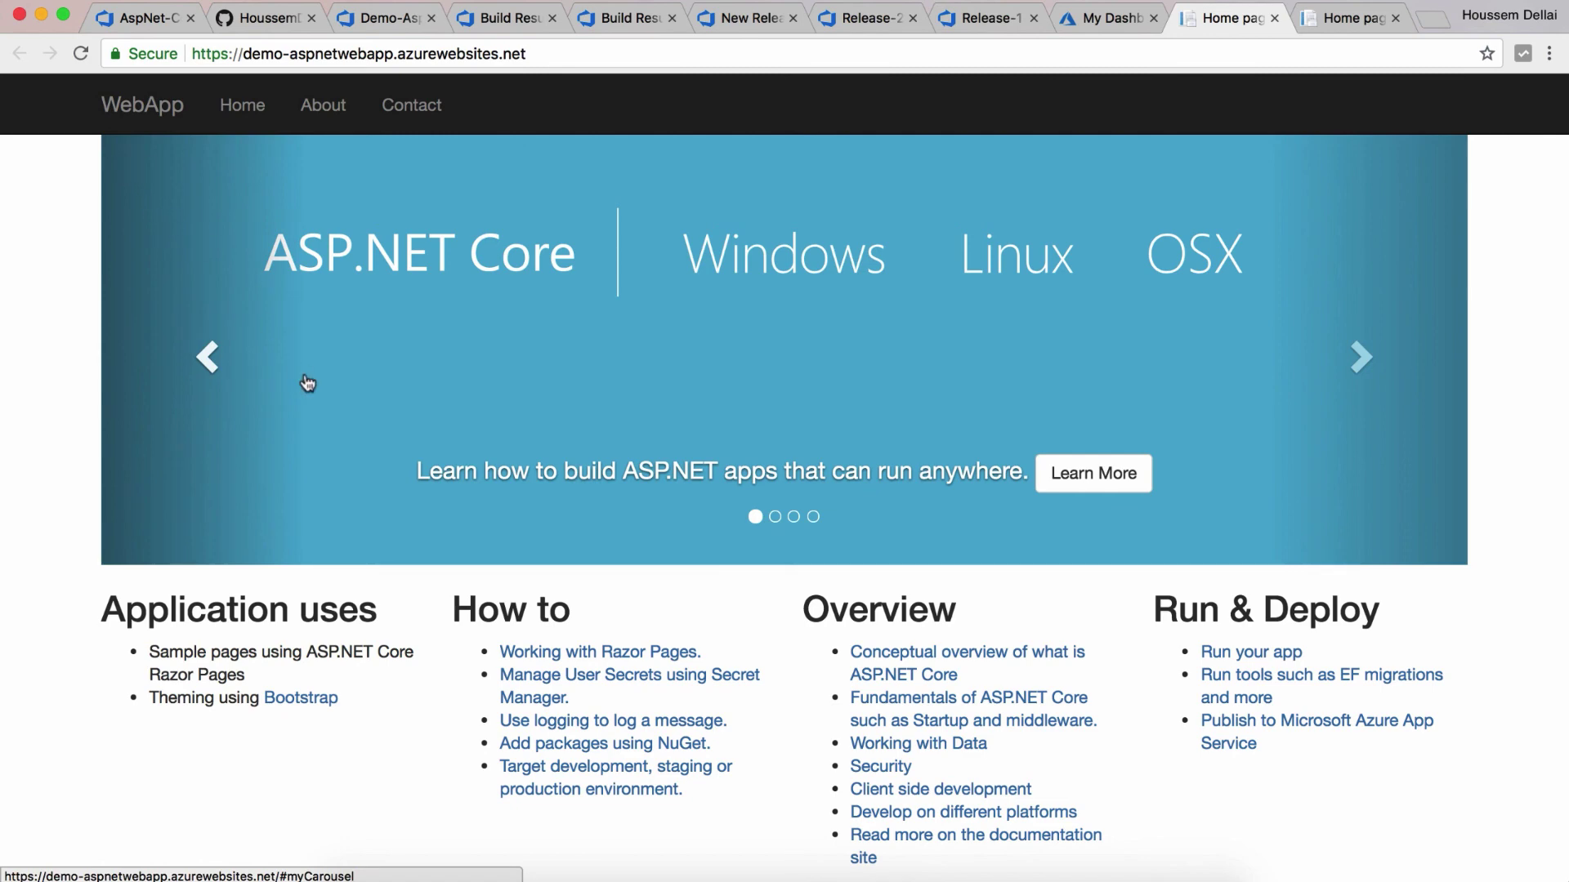
key(super+r)
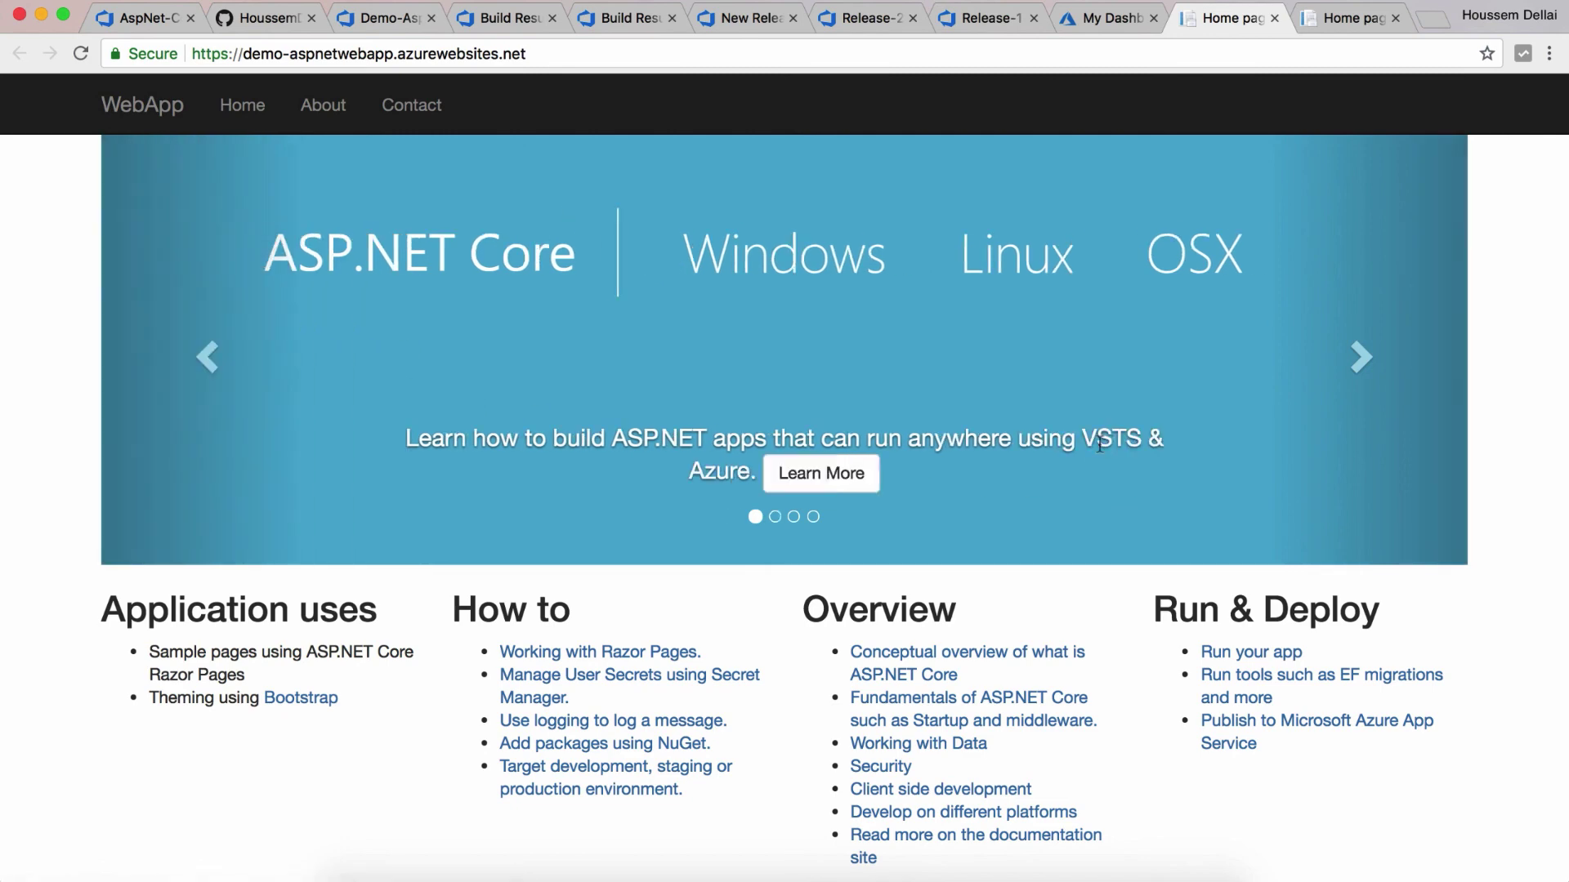
drag(1024, 438, 758, 469)
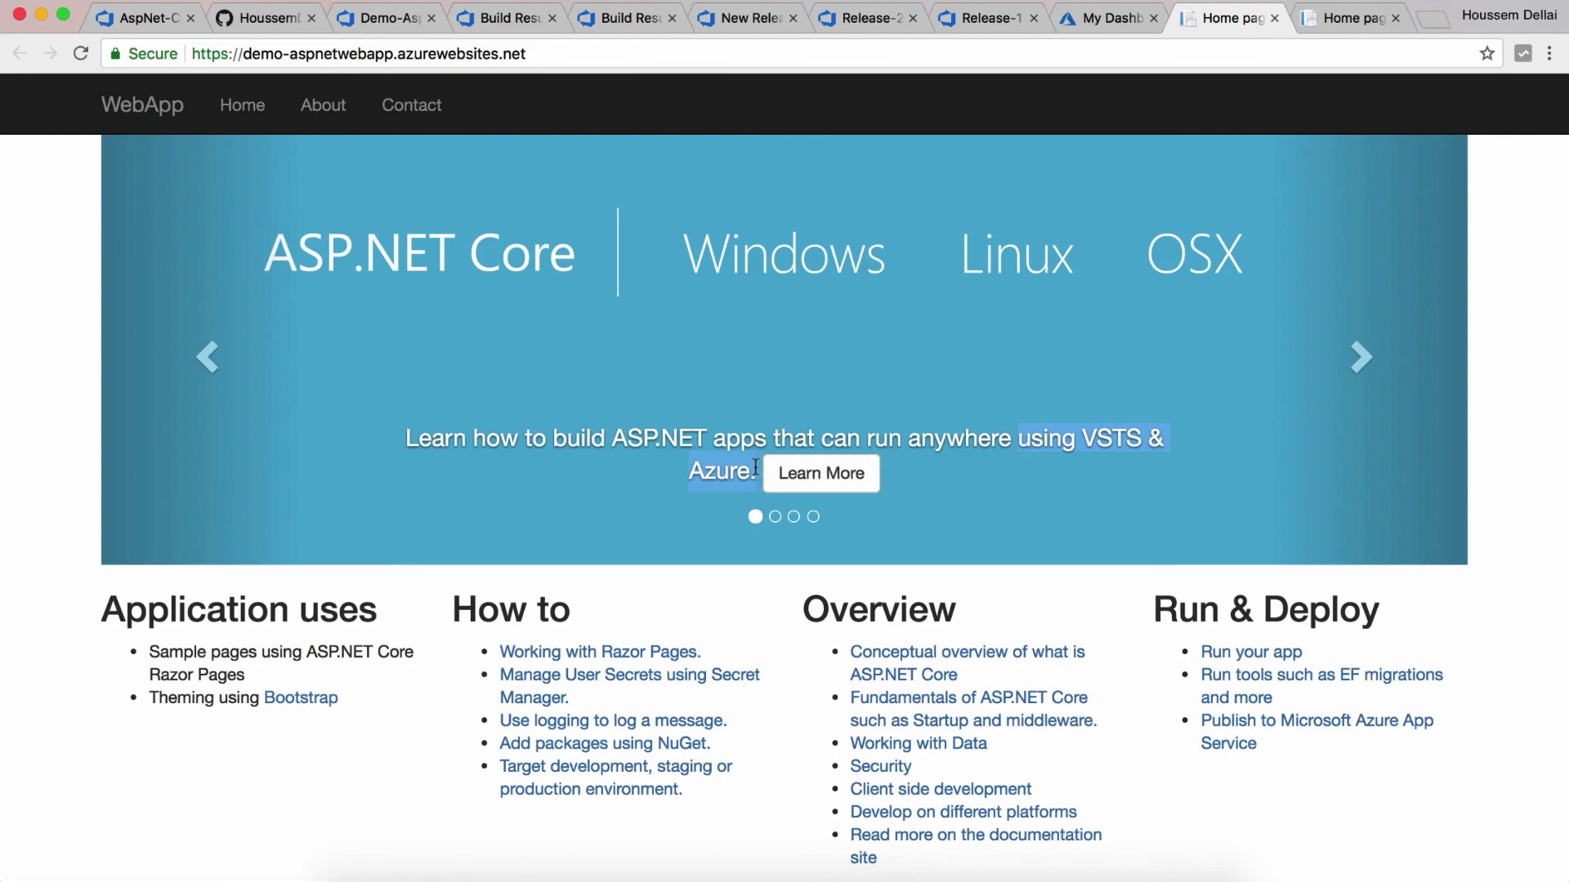